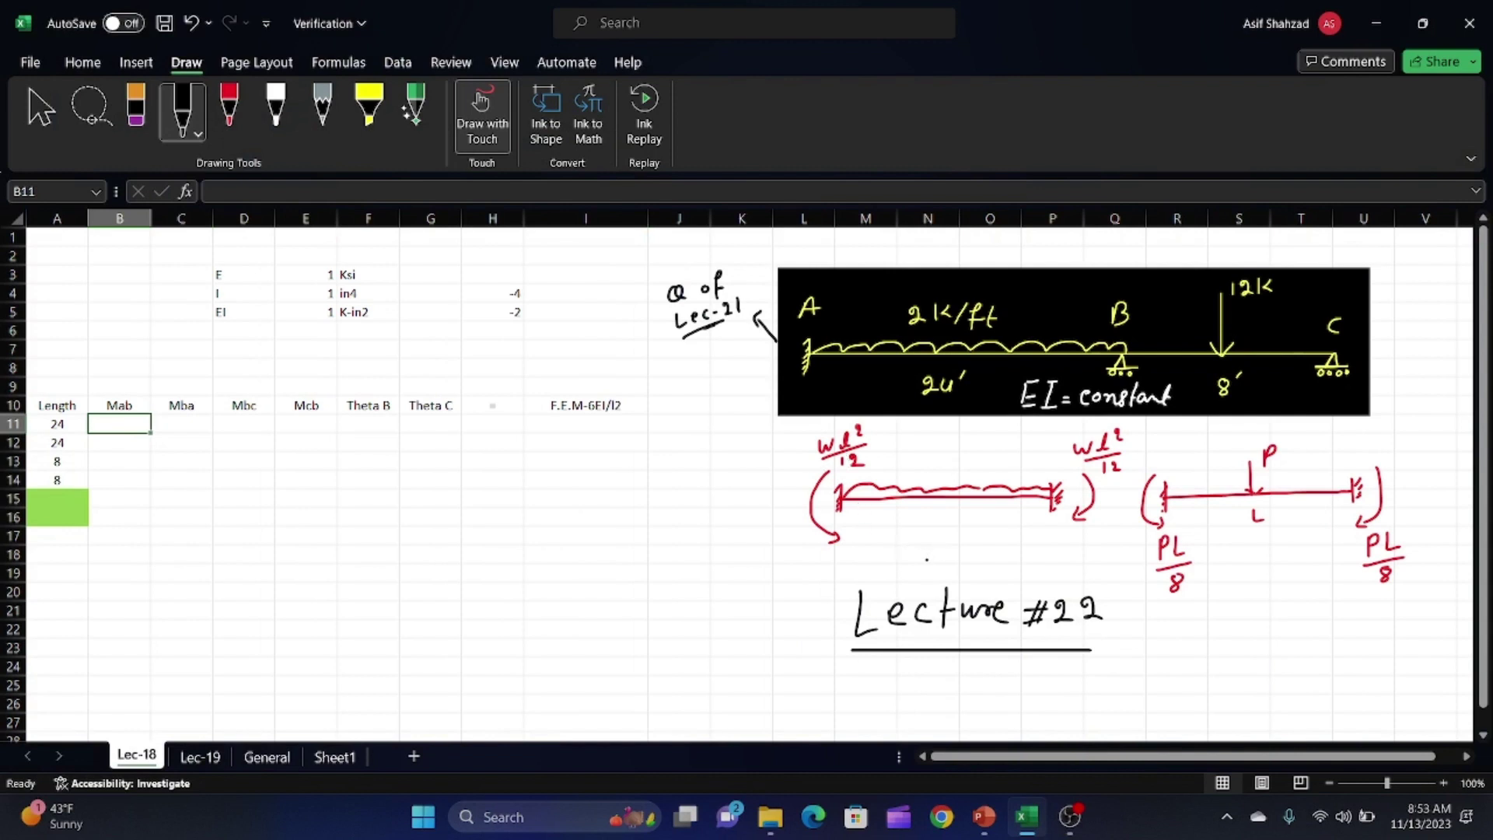
# - Draw a black ink tick above the handwritten "Lecture #22" title
pyautogui.moveTo(927, 560); pyautogui.dragTo(964, 556)
# - Switch to the slope deflection presentation in PowerPoint and review its opening slides through Step #1
pyautogui.moveTo(984, 816)
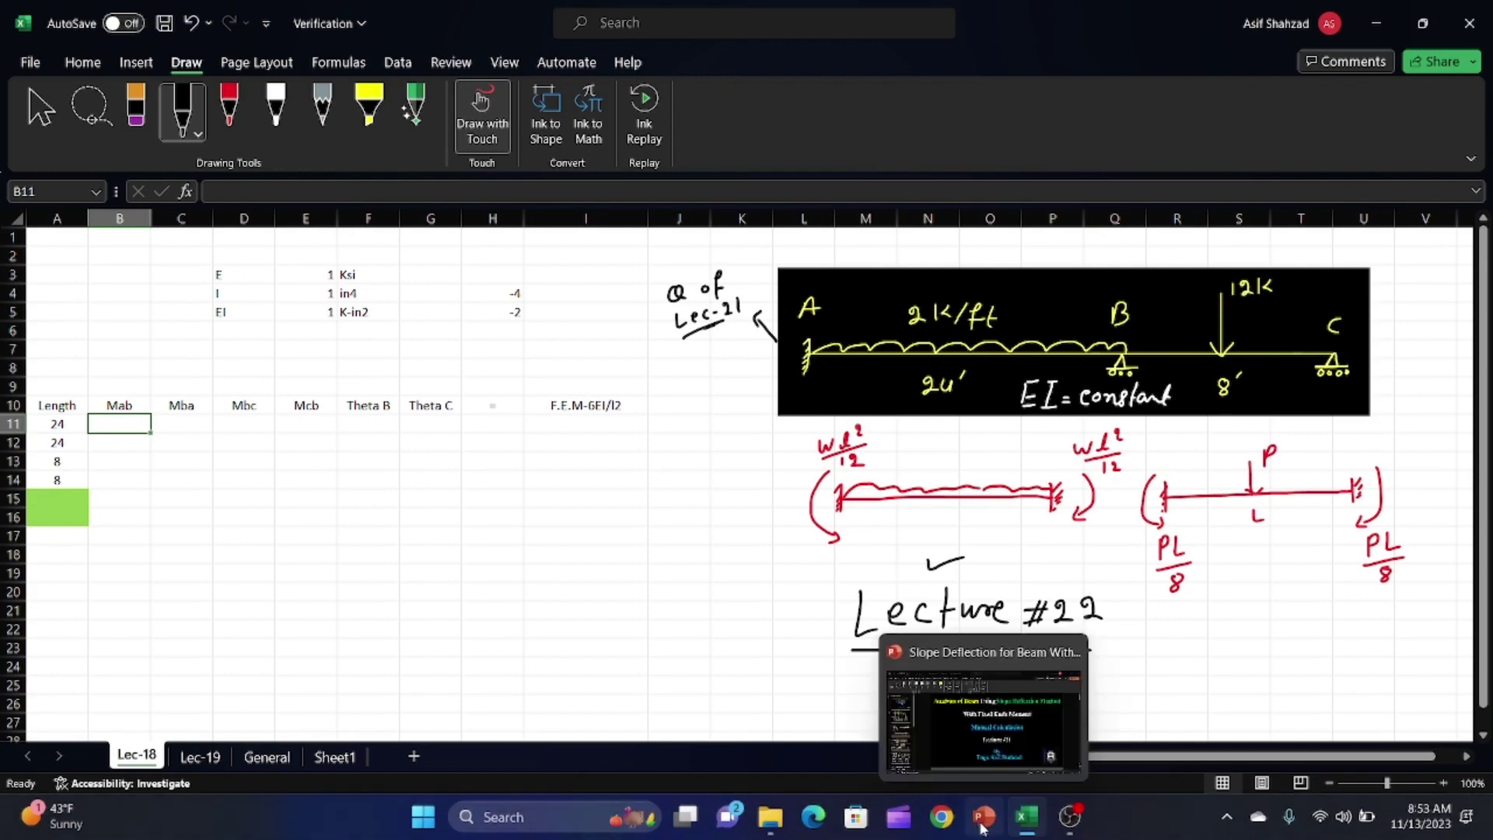
pyautogui.click(948, 734)
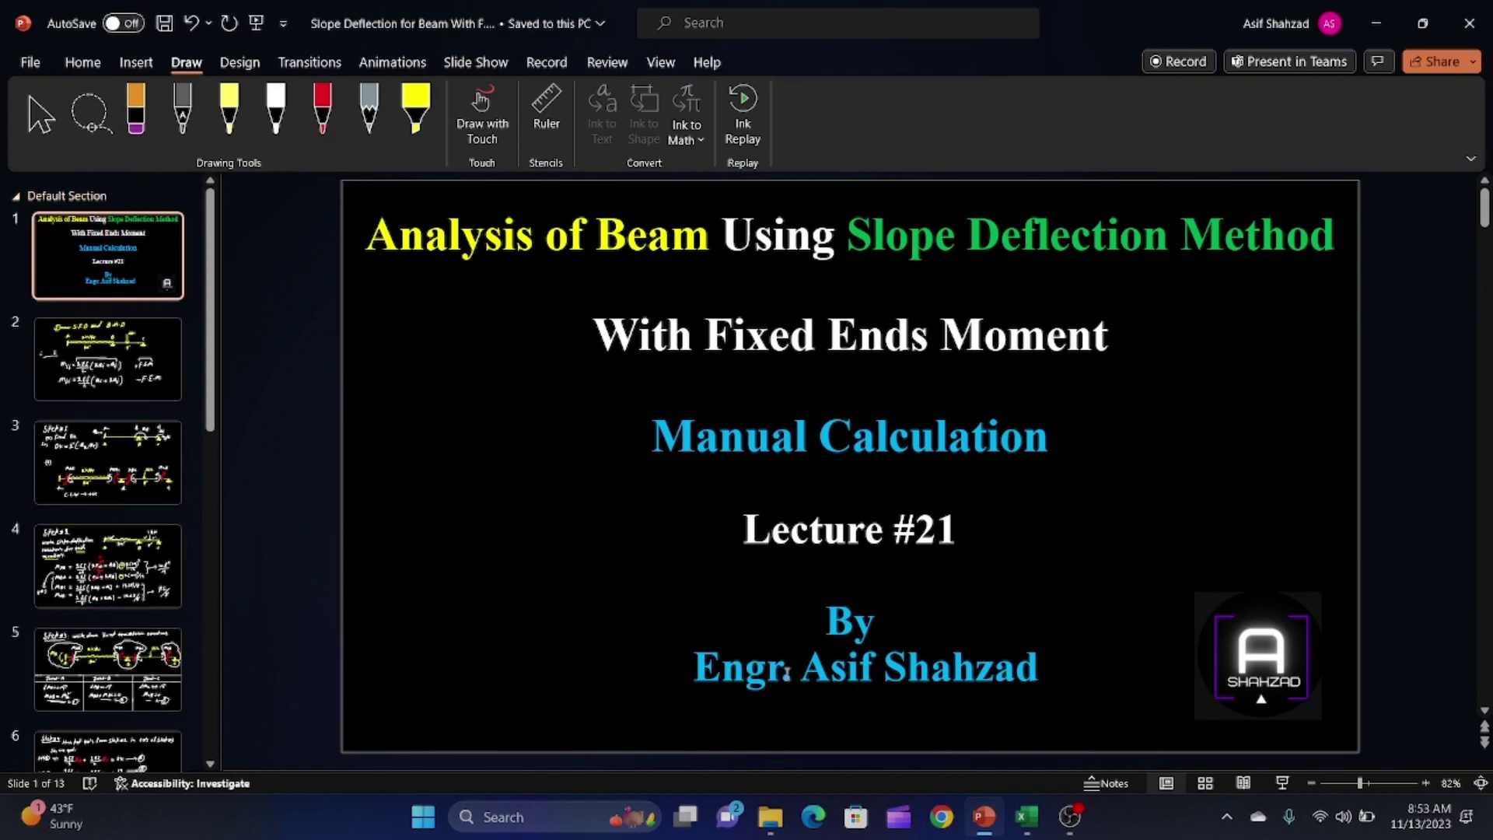
pyautogui.scroll(-1, 785, 673)
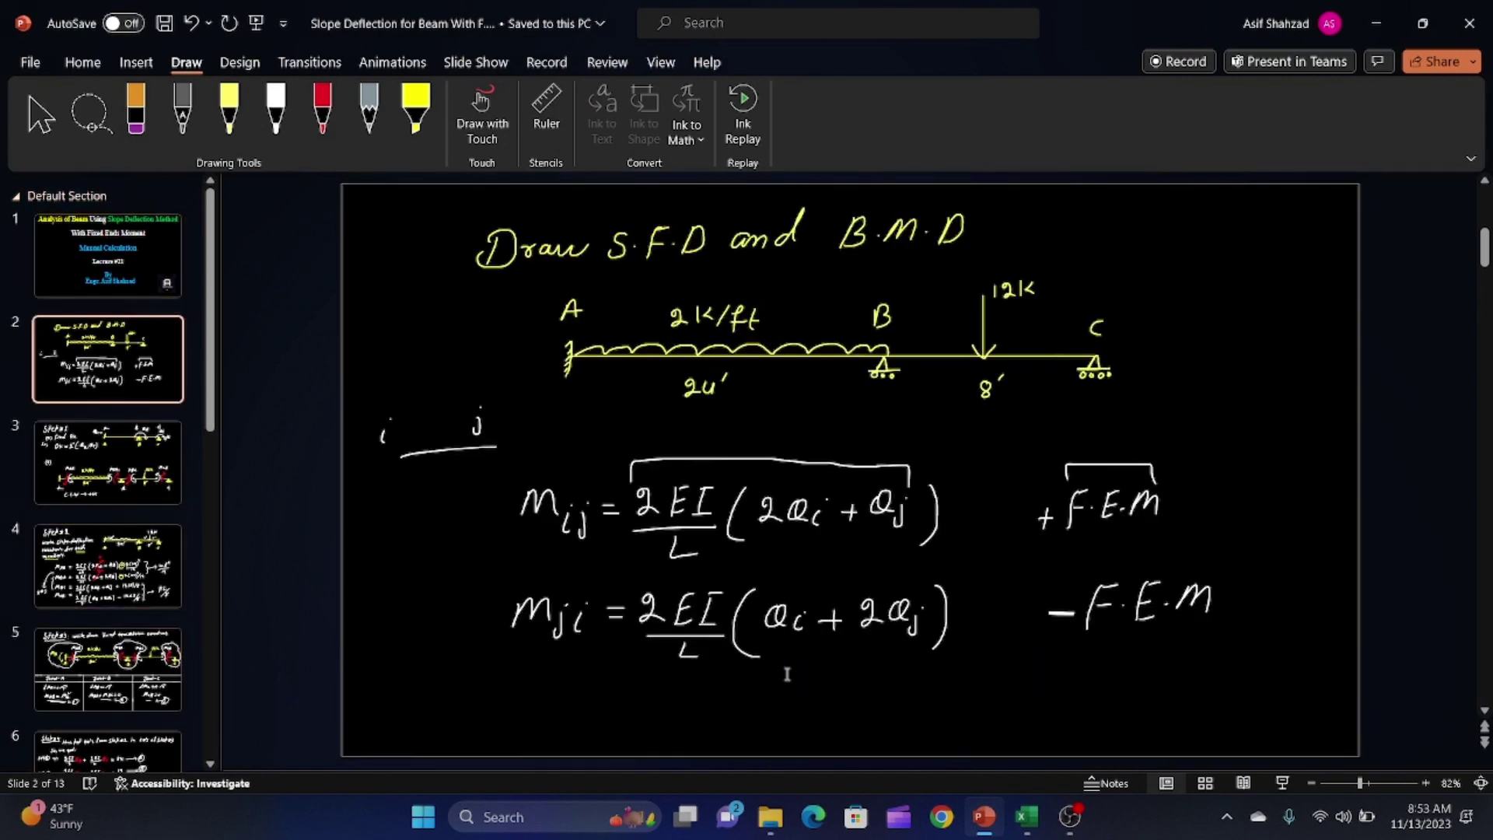
pyautogui.scroll(-1, 786, 674)
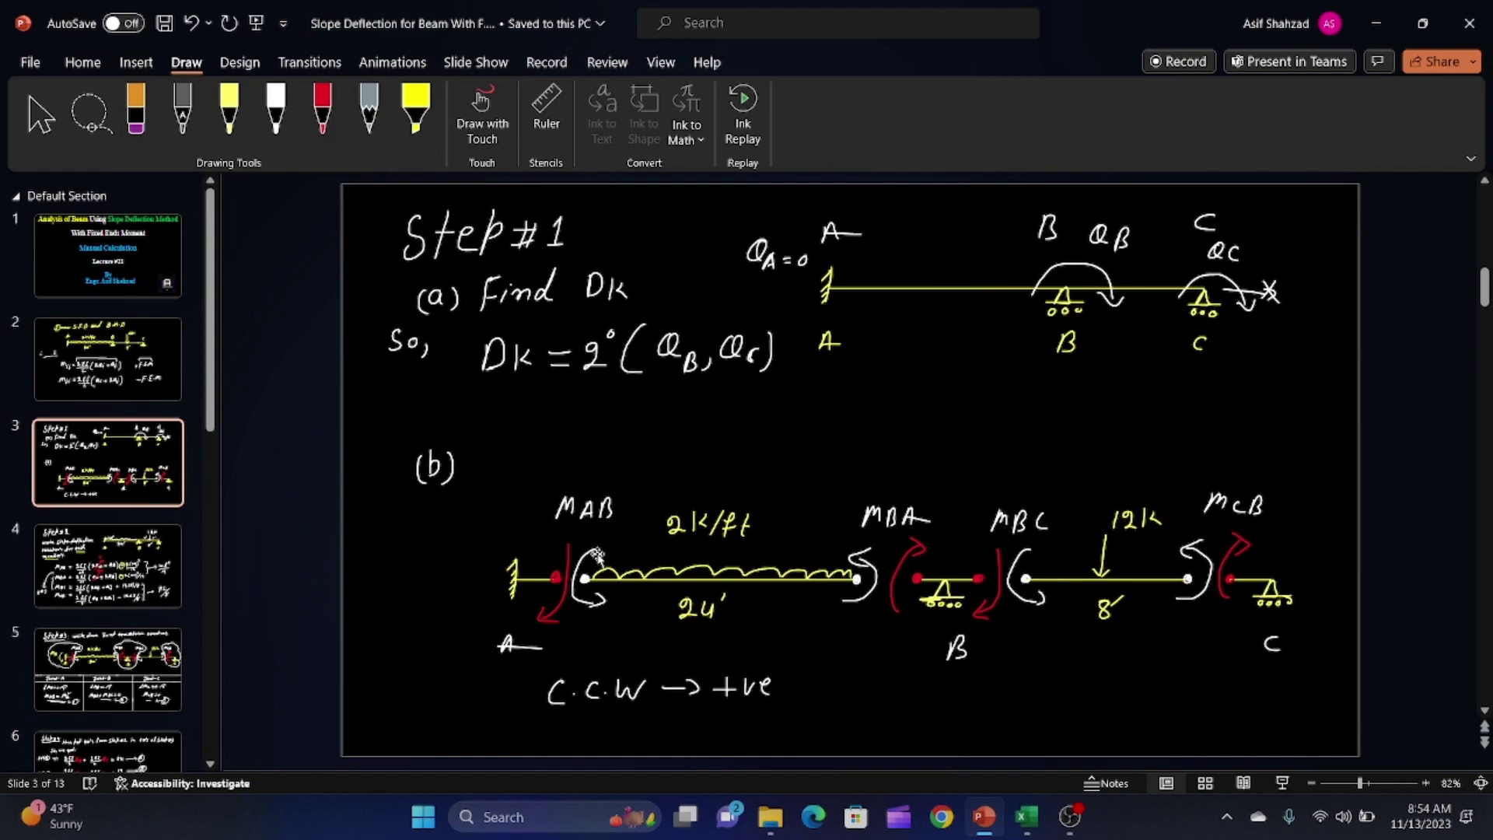
# - Back in Excel, ink ticks above the unknown moment and F.E.M-6EI/l2 headings, adding a Δ beside the latter
pyautogui.click(1027, 818)
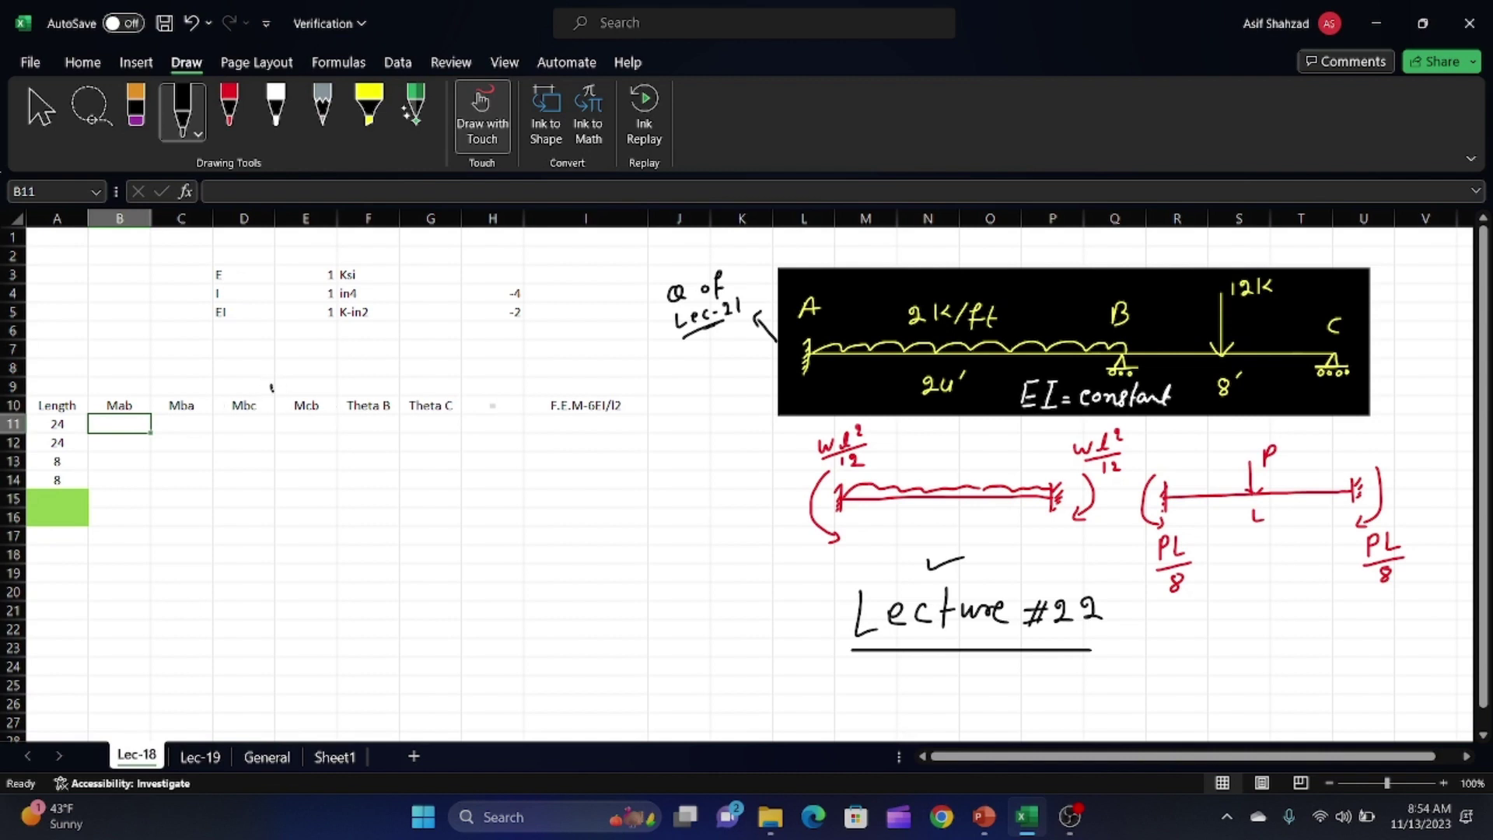
pyautogui.moveTo(272, 387); pyautogui.dragTo(300, 380)
pyautogui.moveTo(581, 381); pyautogui.dragTo(604, 376)
pyautogui.moveTo(622, 379)
pyautogui.mouseDown()
pyautogui.moveTo(629, 393)
pyautogui.moveTo(621, 380)
pyautogui.mouseUp()
# - On the General sheet, circle the Δ of the 6EI/L² term with the black pen
pyautogui.click(267, 758)
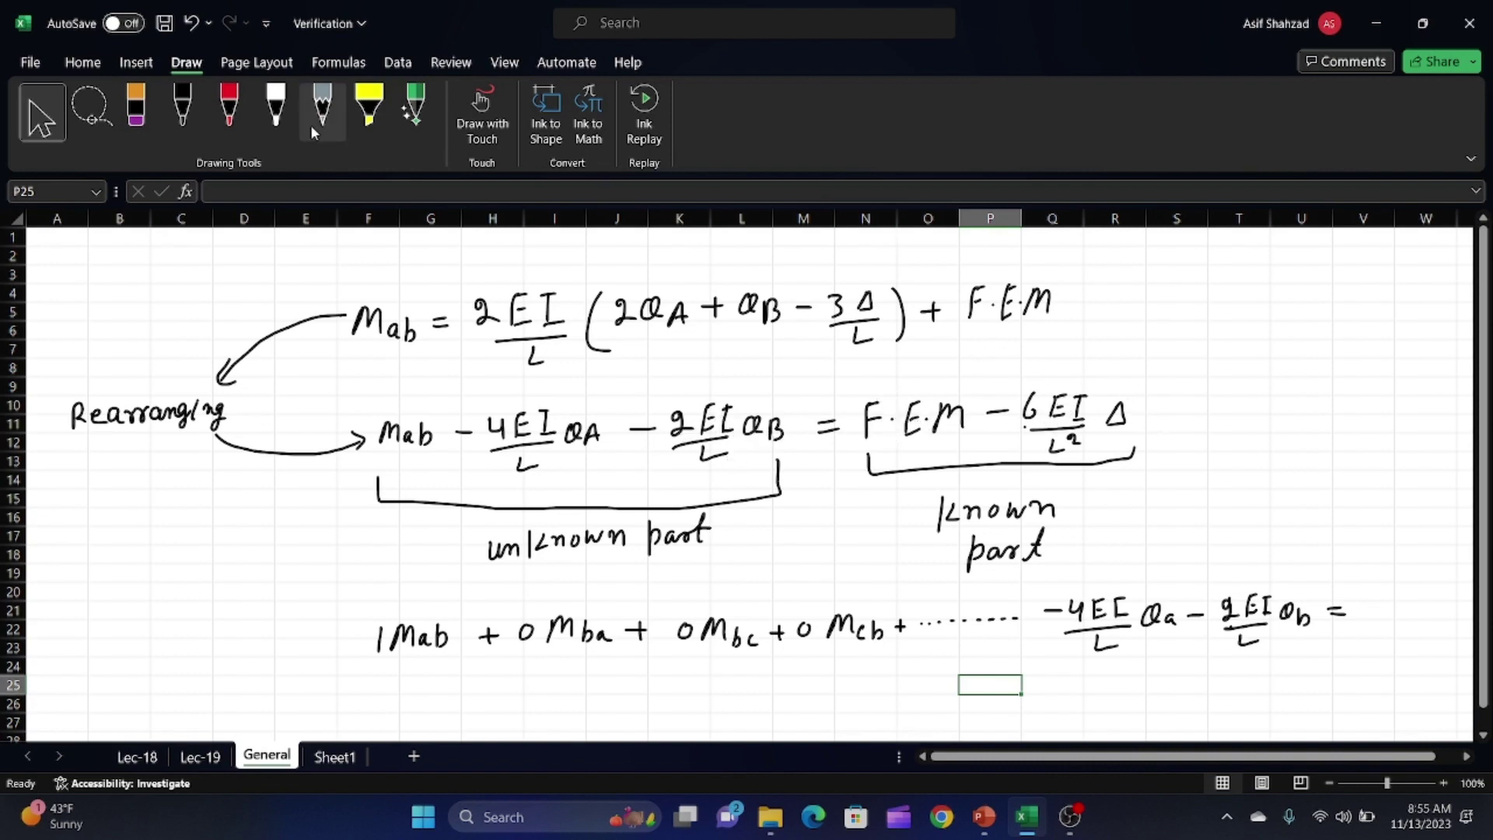
pyautogui.click(183, 109)
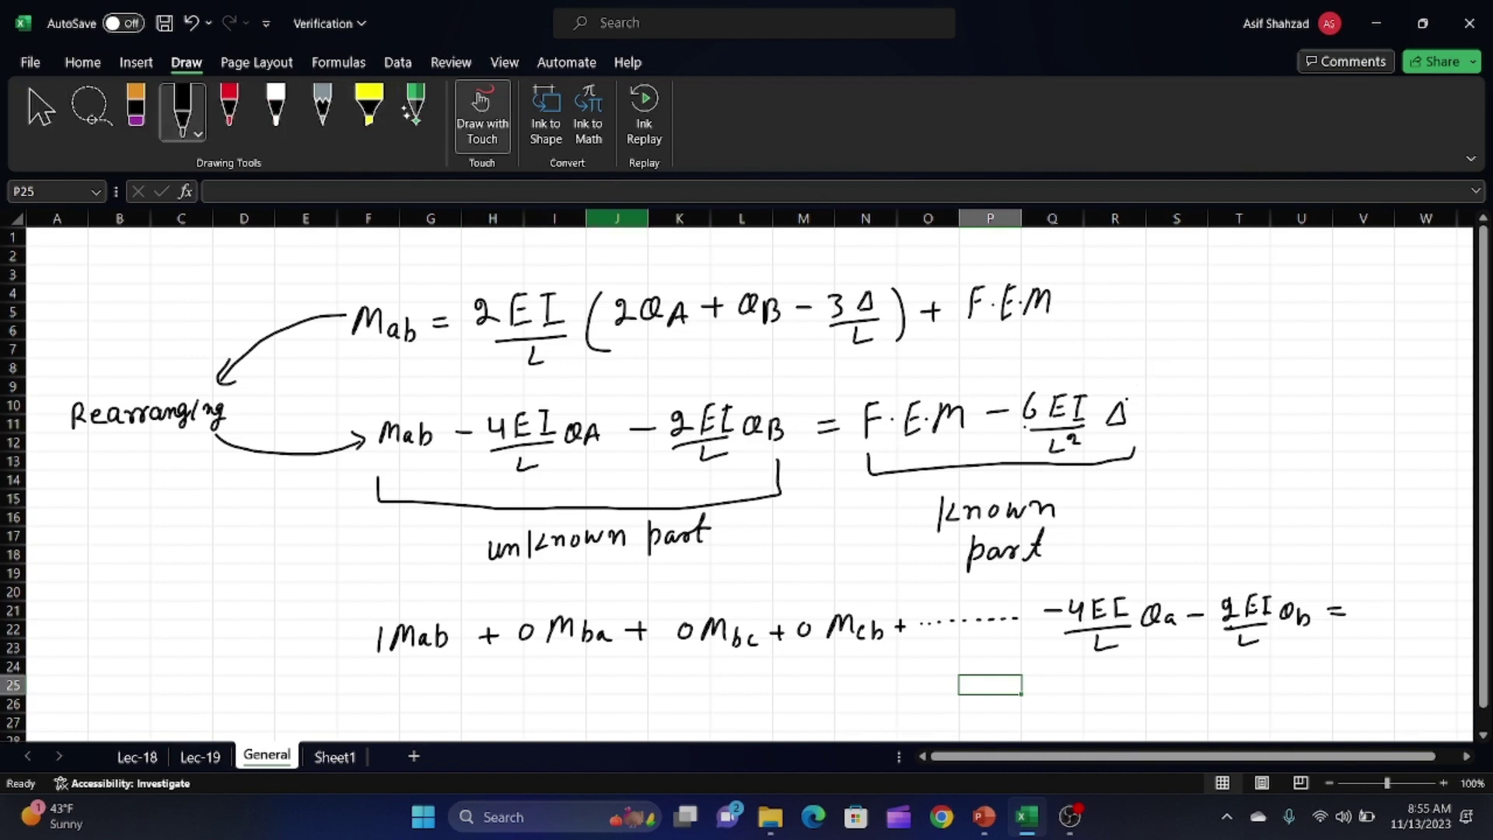
pyautogui.moveTo(1131, 395)
pyautogui.mouseDown()
pyautogui.moveTo(1100, 420)
pyautogui.moveTo(1147, 420)
pyautogui.moveTo(1129, 388)
pyautogui.mouseUp()
# - Handwrite a sway frame note beside the rearranged equation and draw an arrow from the circled Δ to the unknown part
pyautogui.moveTo(1198, 335)
pyautogui.mouseDown()
pyautogui.moveTo(1185, 356)
pyautogui.moveTo(1255, 348)
pyautogui.moveTo(1244, 367)
pyautogui.mouseUp()
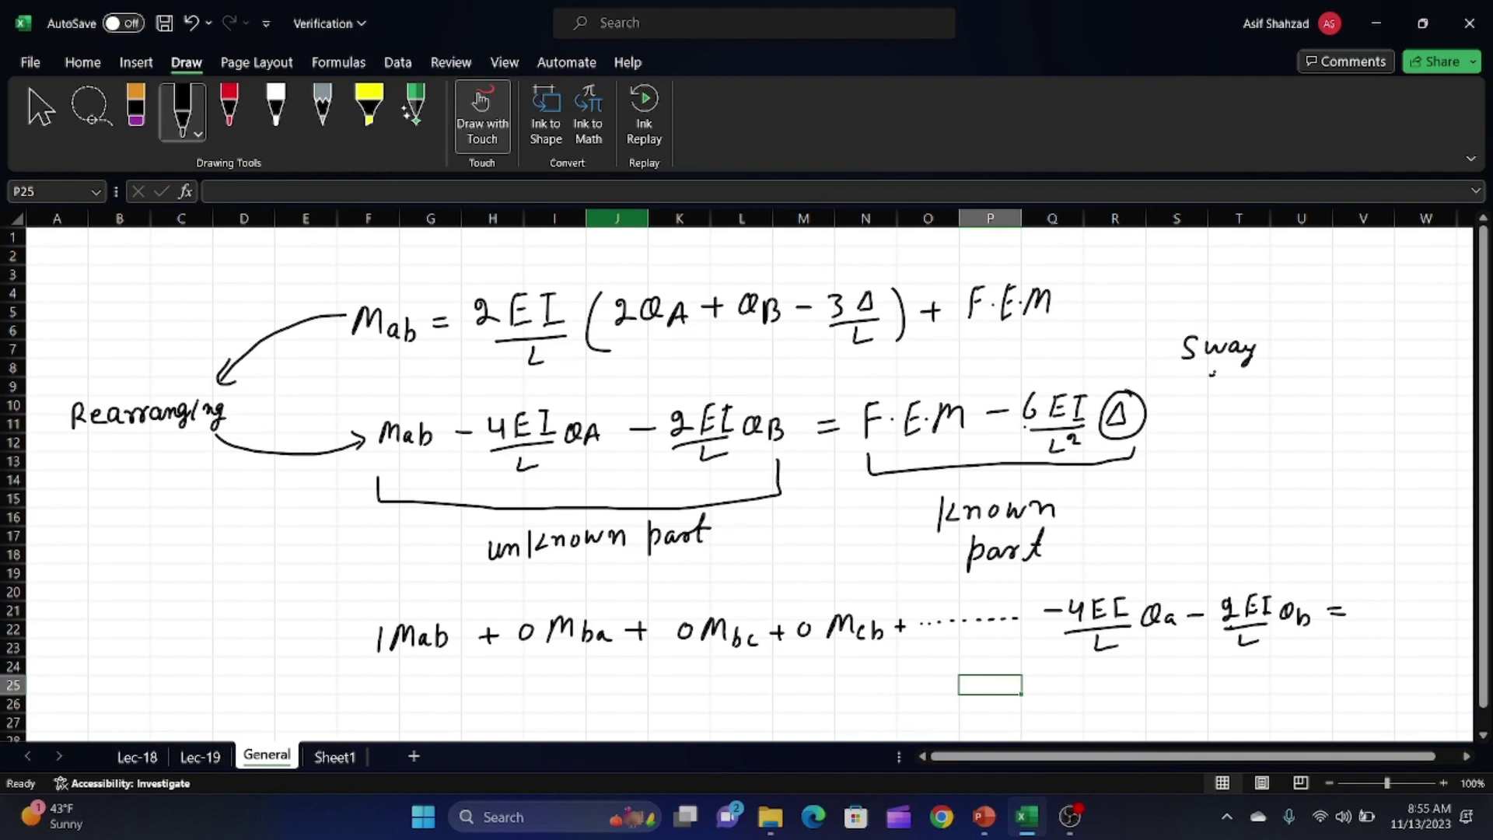
pyautogui.rightClick(1212, 372)
pyautogui.moveTo(1211, 375)
pyautogui.mouseDown()
pyautogui.moveTo(1198, 413)
pyautogui.moveTo(1211, 397)
pyautogui.mouseUp()
pyautogui.moveTo(1215, 405); pyautogui.dragTo(1260, 398)
pyautogui.moveTo(1114, 386)
pyautogui.mouseDown()
pyautogui.moveTo(1040, 354)
pyautogui.moveTo(787, 403)
pyautogui.mouseUp()
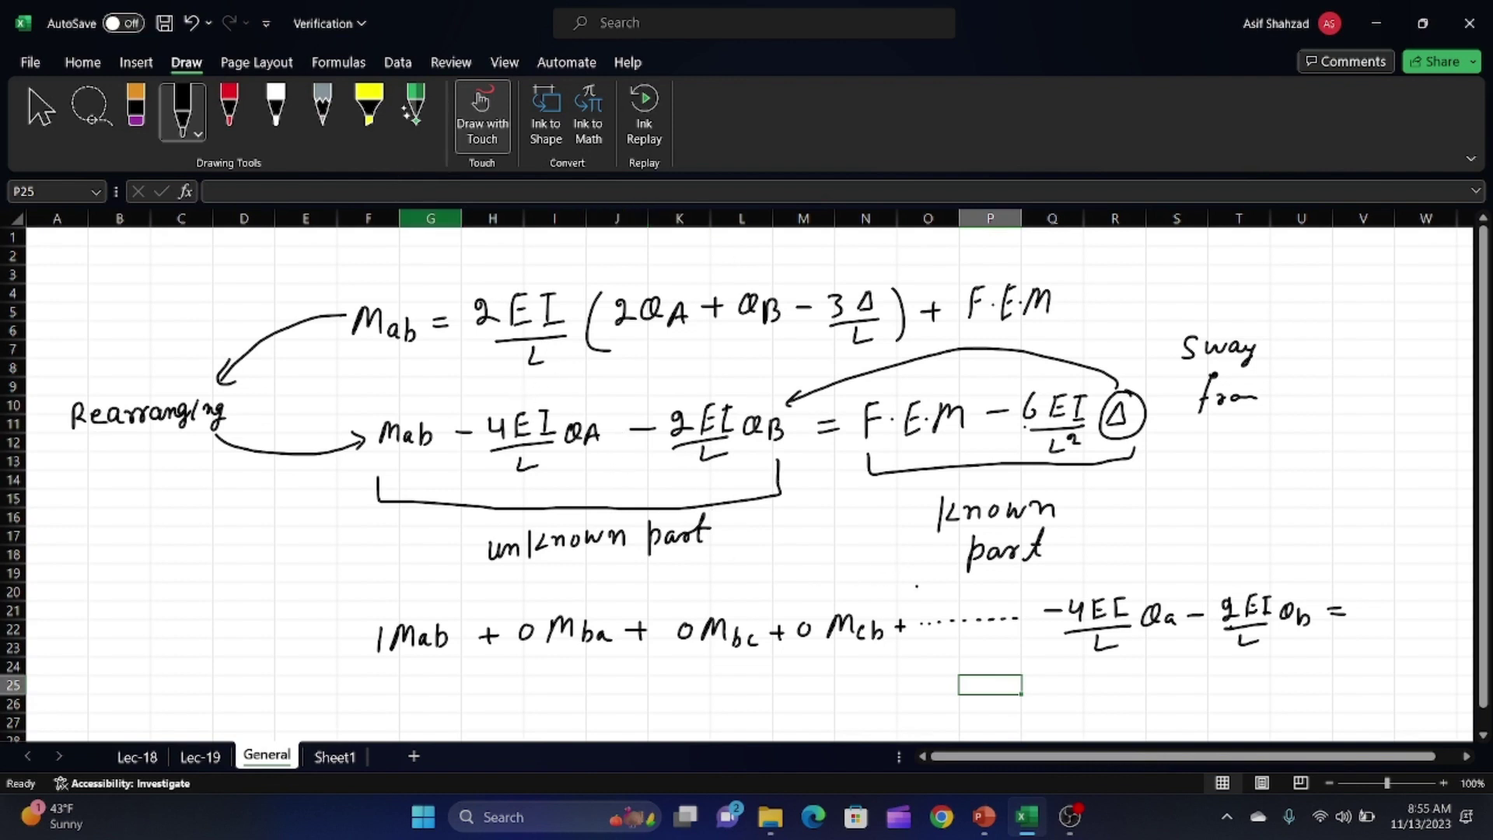
# - Switch to PowerPoint and examine the solution slides from Step #2 to the S.F.D and B.M.D, returning to the Step #4 results
pyautogui.moveTo(982, 823)
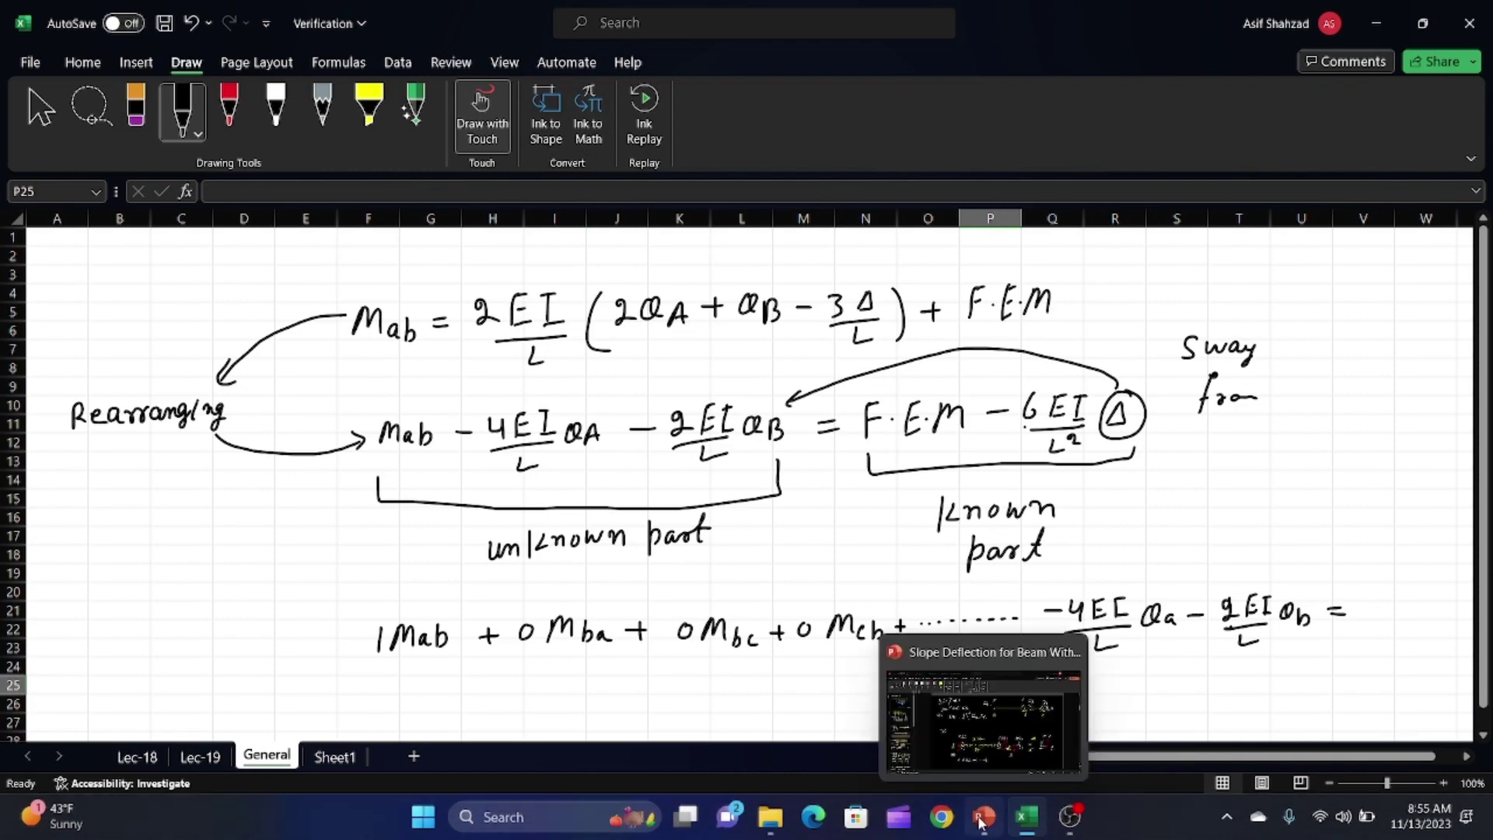
pyautogui.click(984, 719)
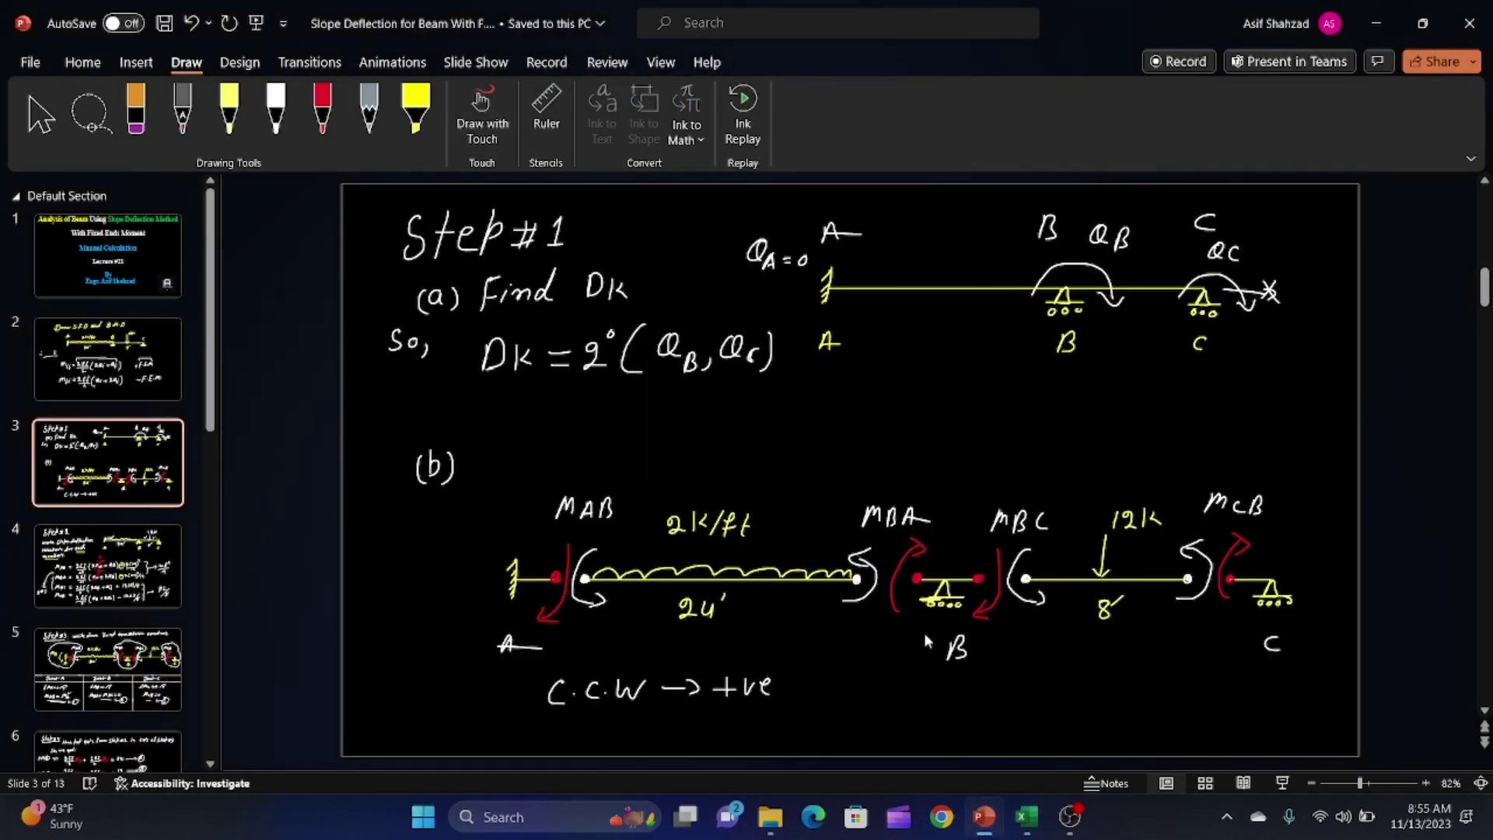
pyautogui.press('pagedown')
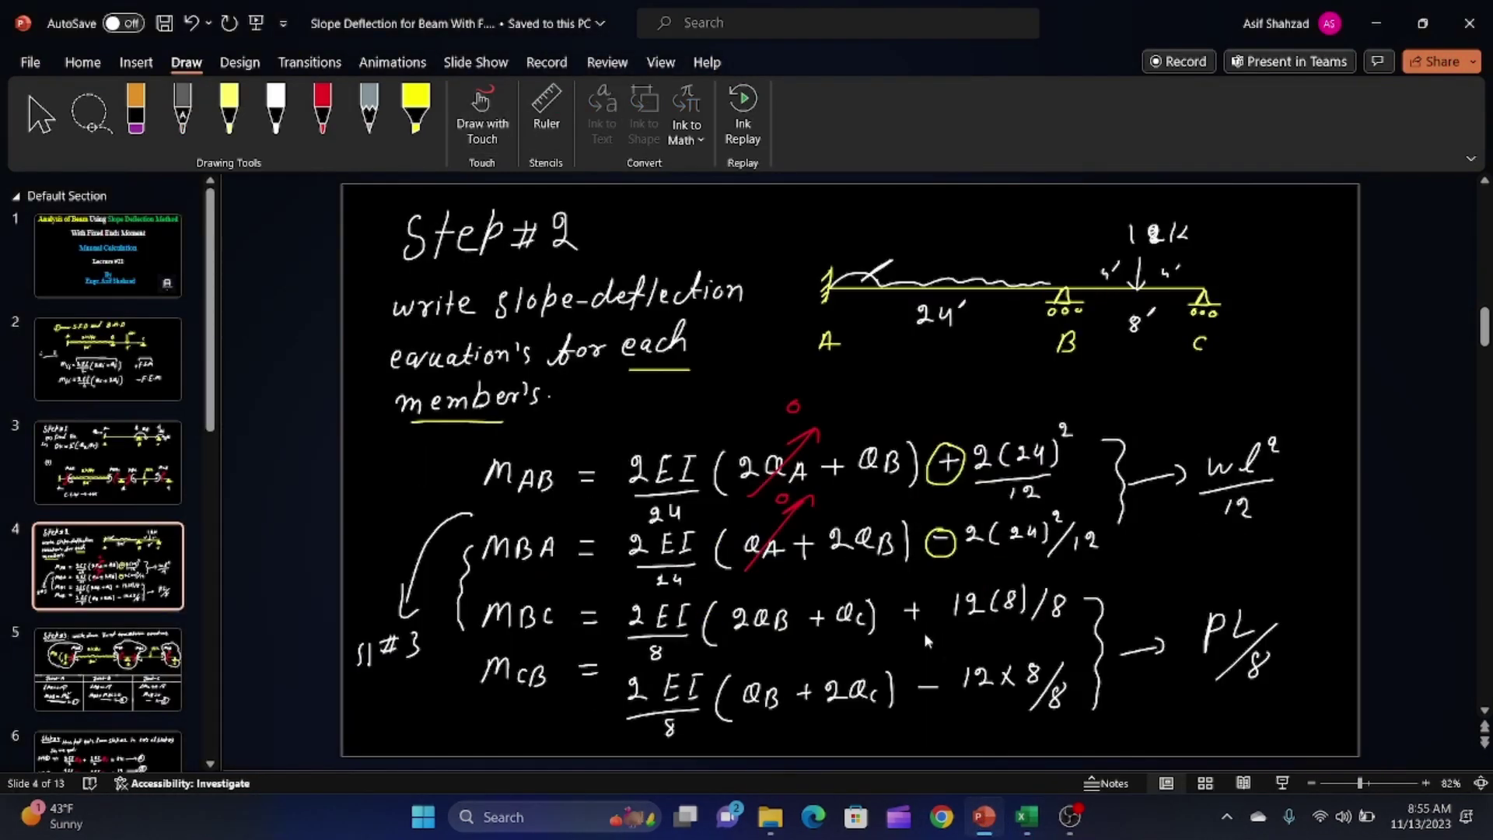
pyautogui.press('pagedown')
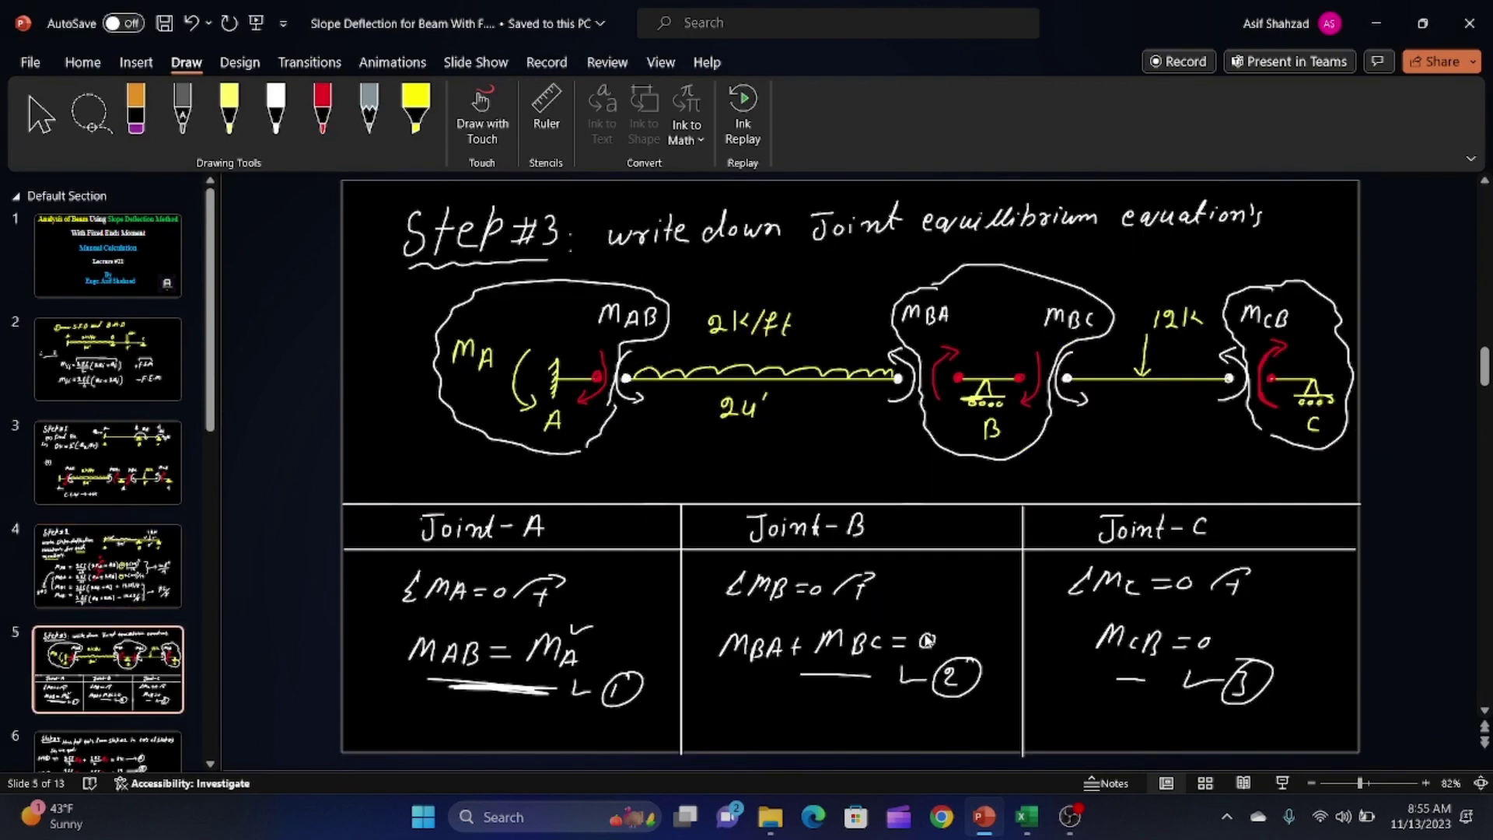
pyautogui.press('pagedown')
pyautogui.press('pagedown')
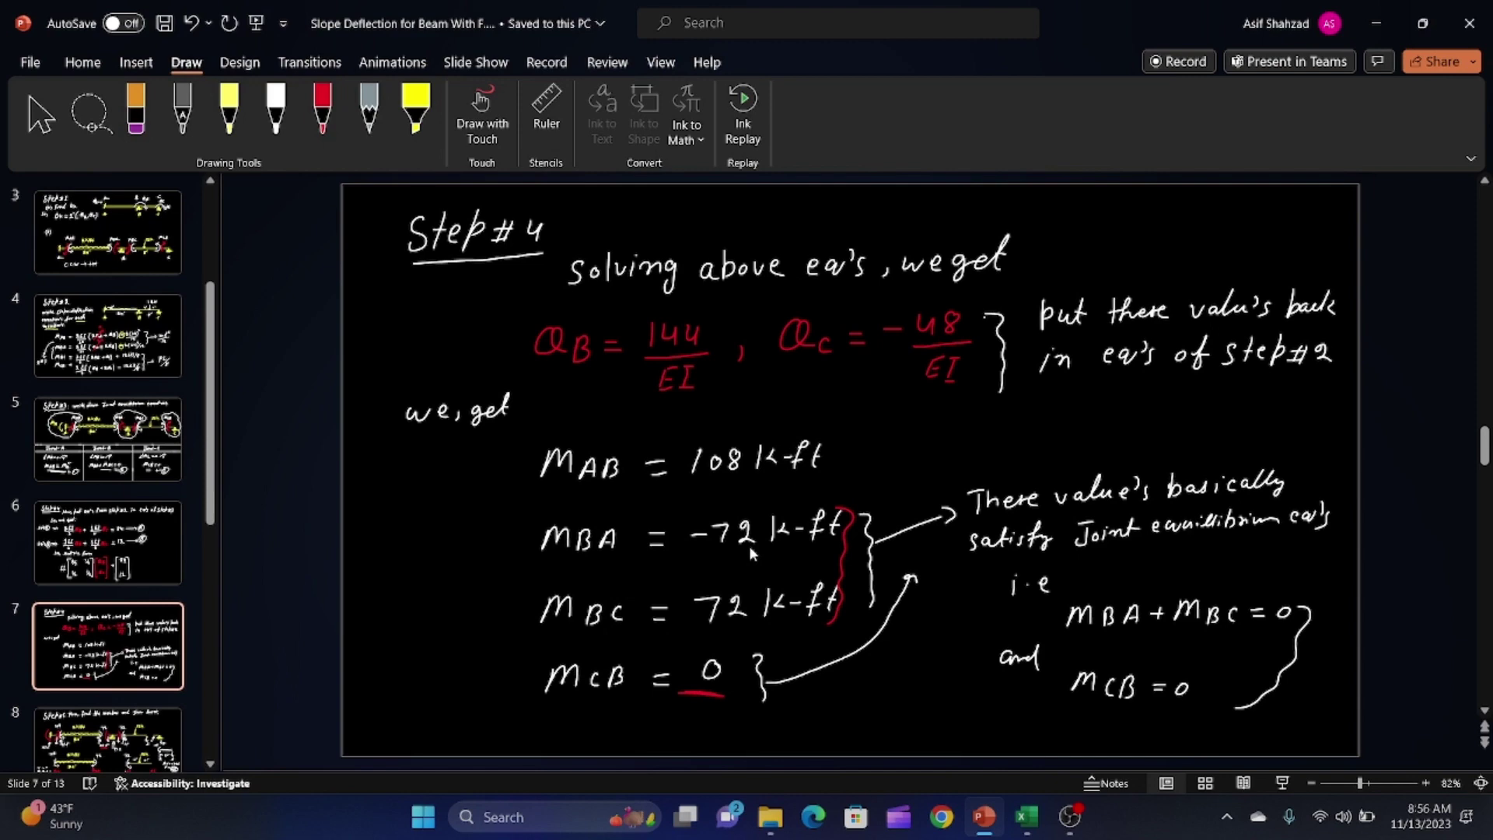
pyautogui.press('pagedown')
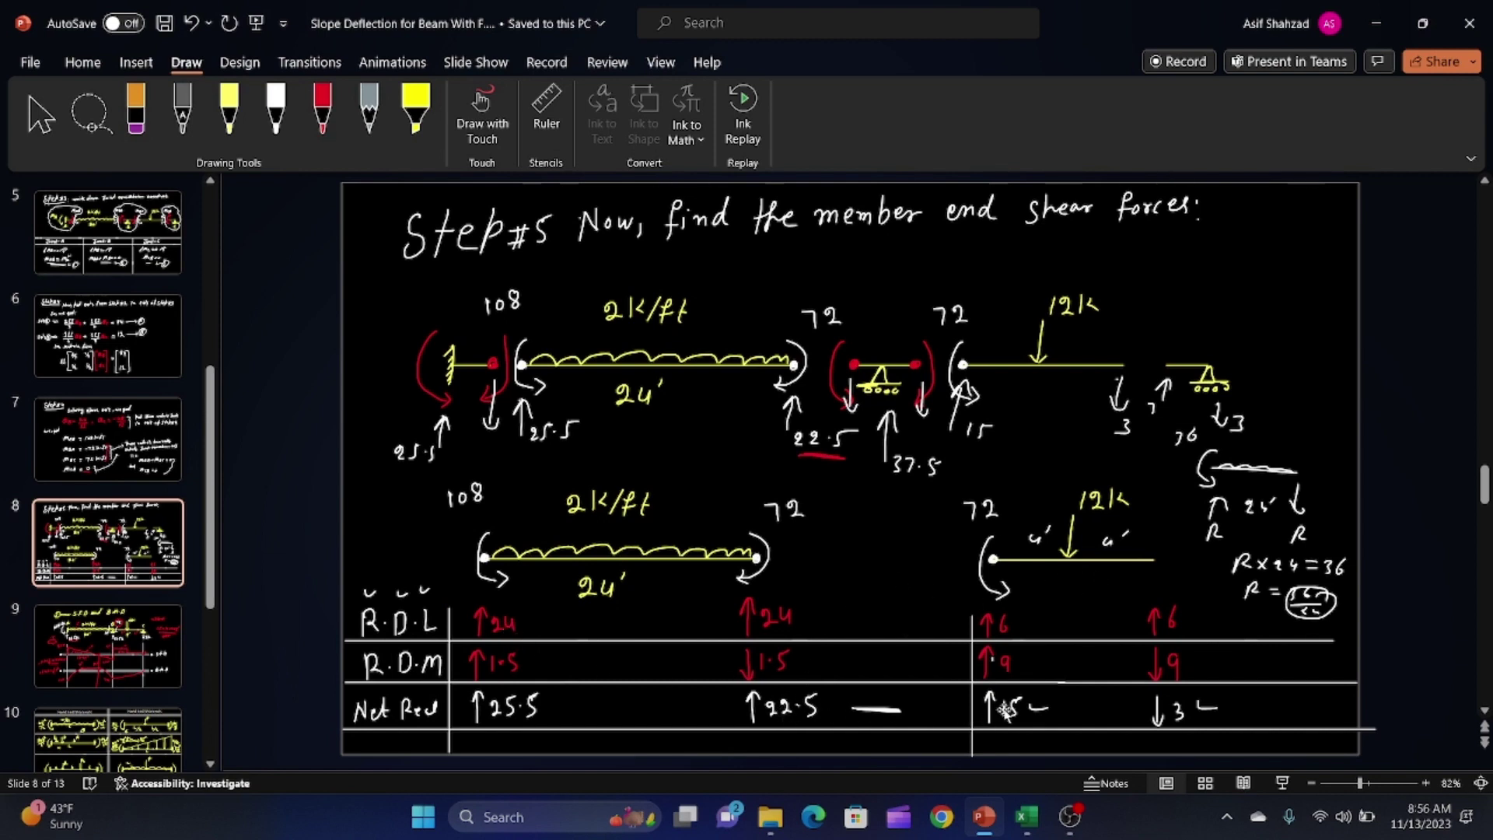
pyautogui.scroll(-1, 1011, 709)
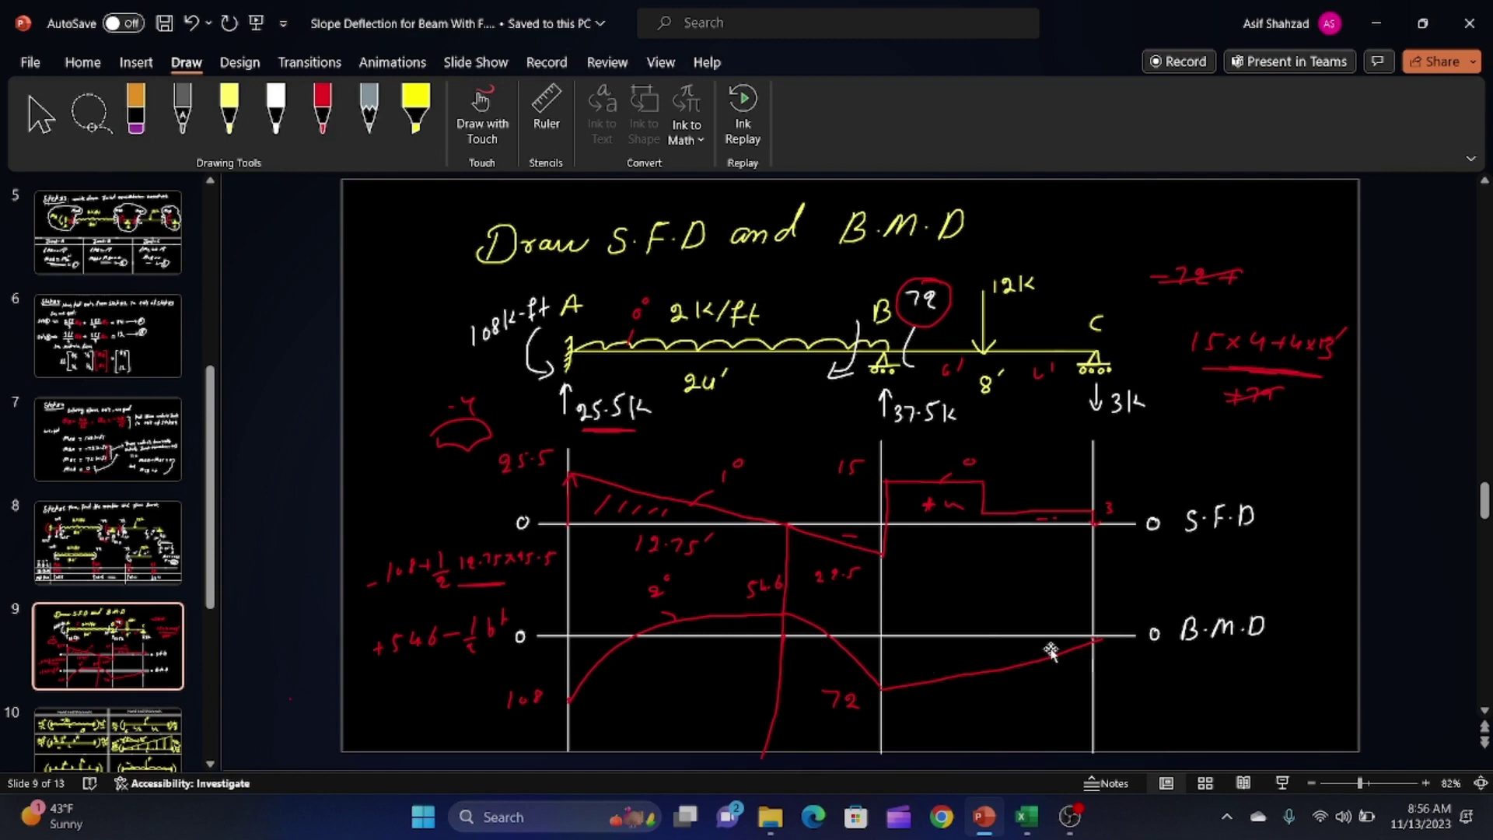
pyautogui.scroll(3, 1050, 650)
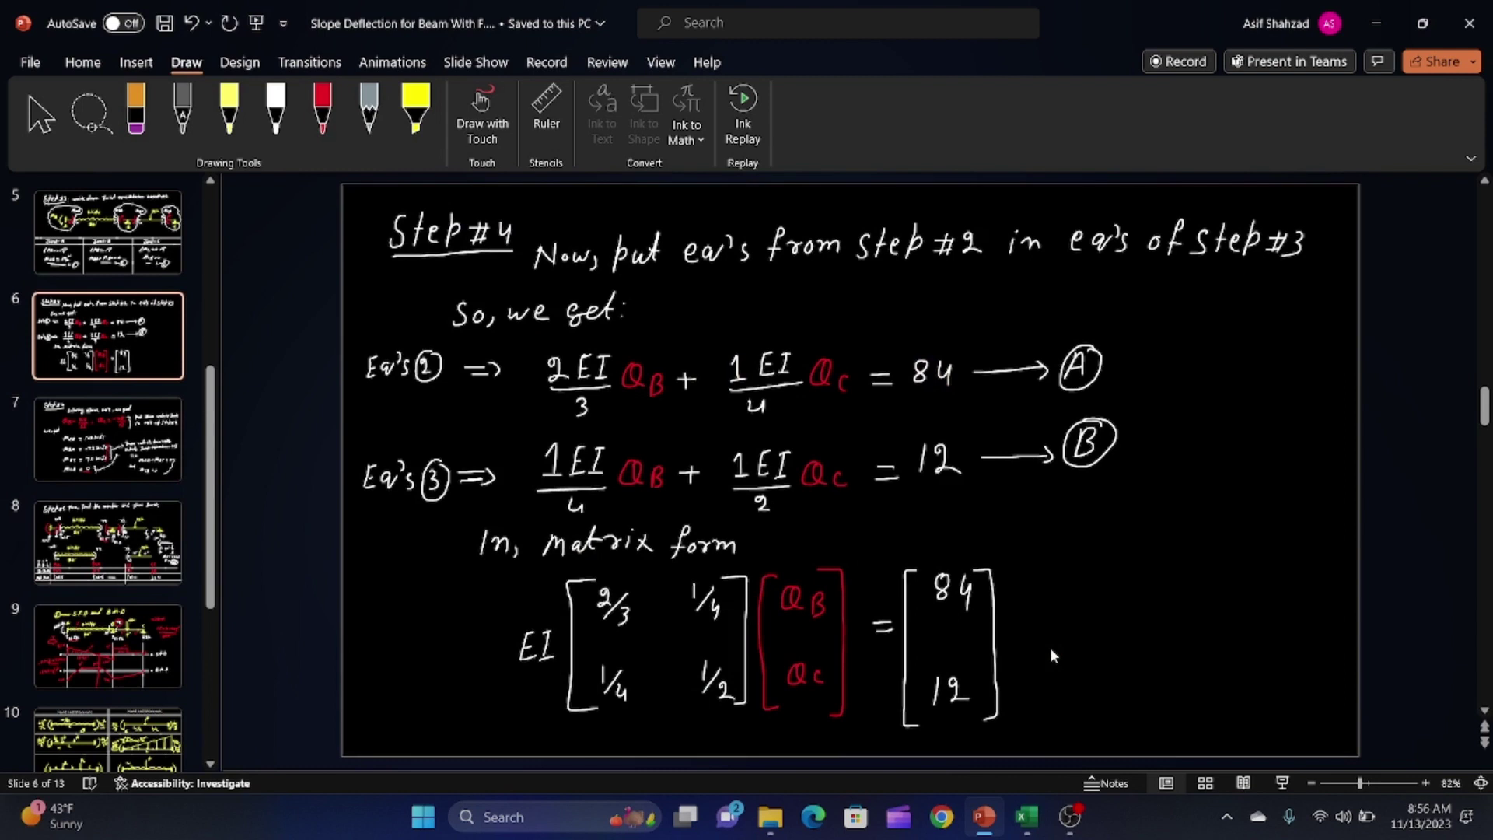
pyautogui.scroll(-1, 1053, 655)
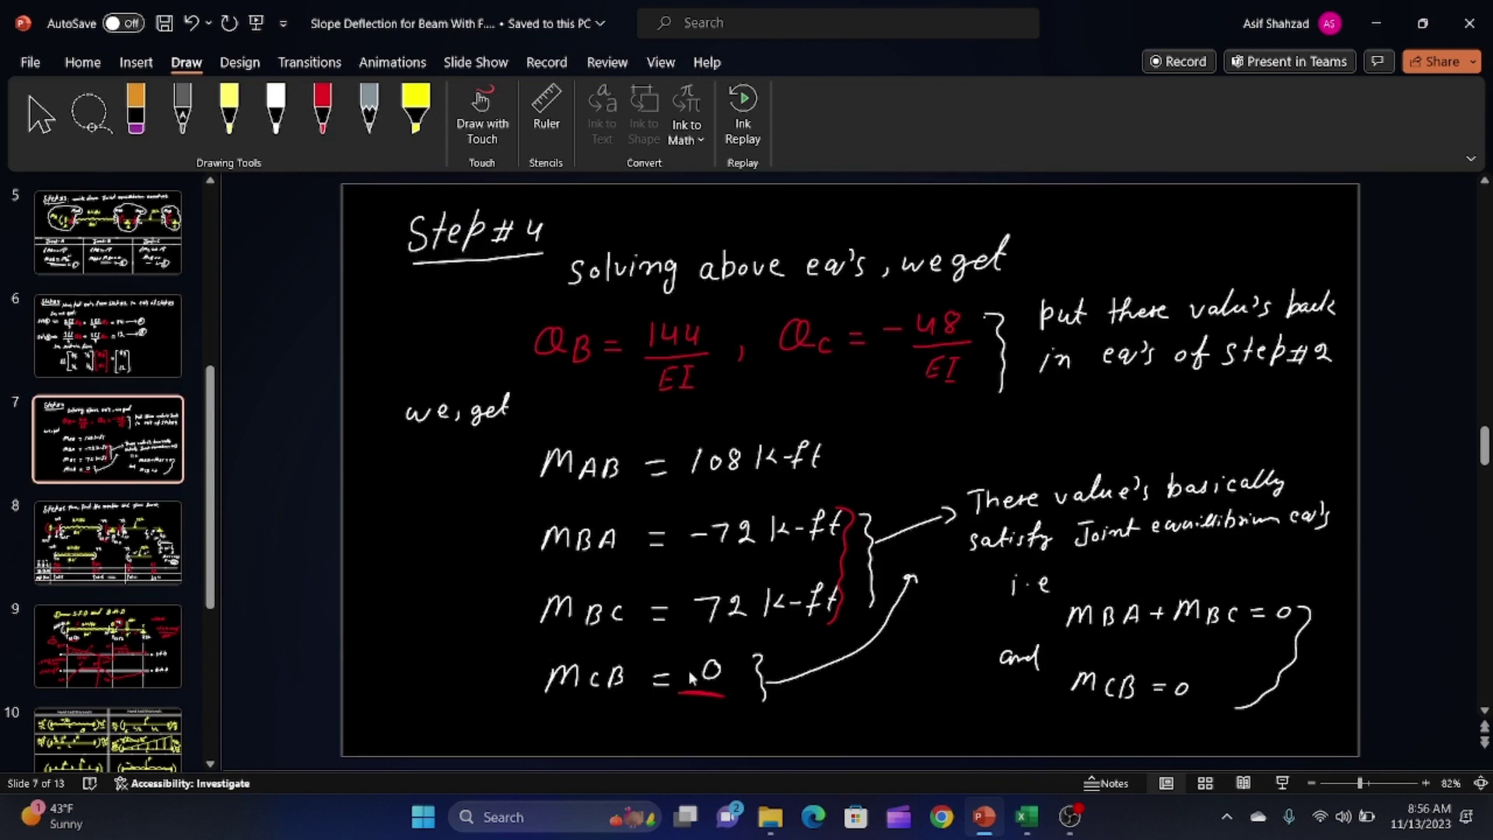
# - Switch back to Excel and rename the Lec-18 sheet as Lec-21
pyautogui.click(1029, 818)
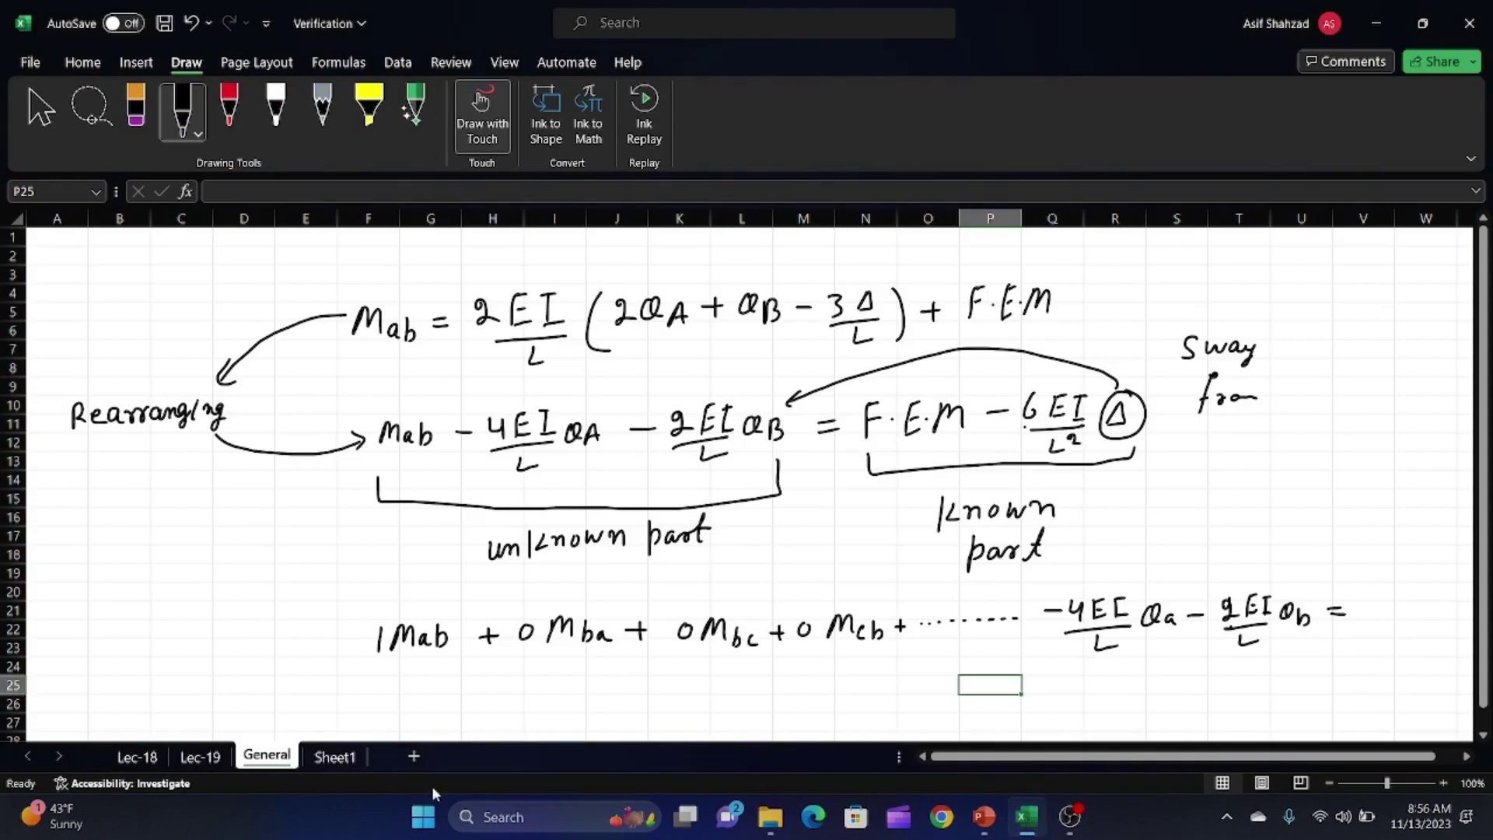
pyautogui.click(151, 763)
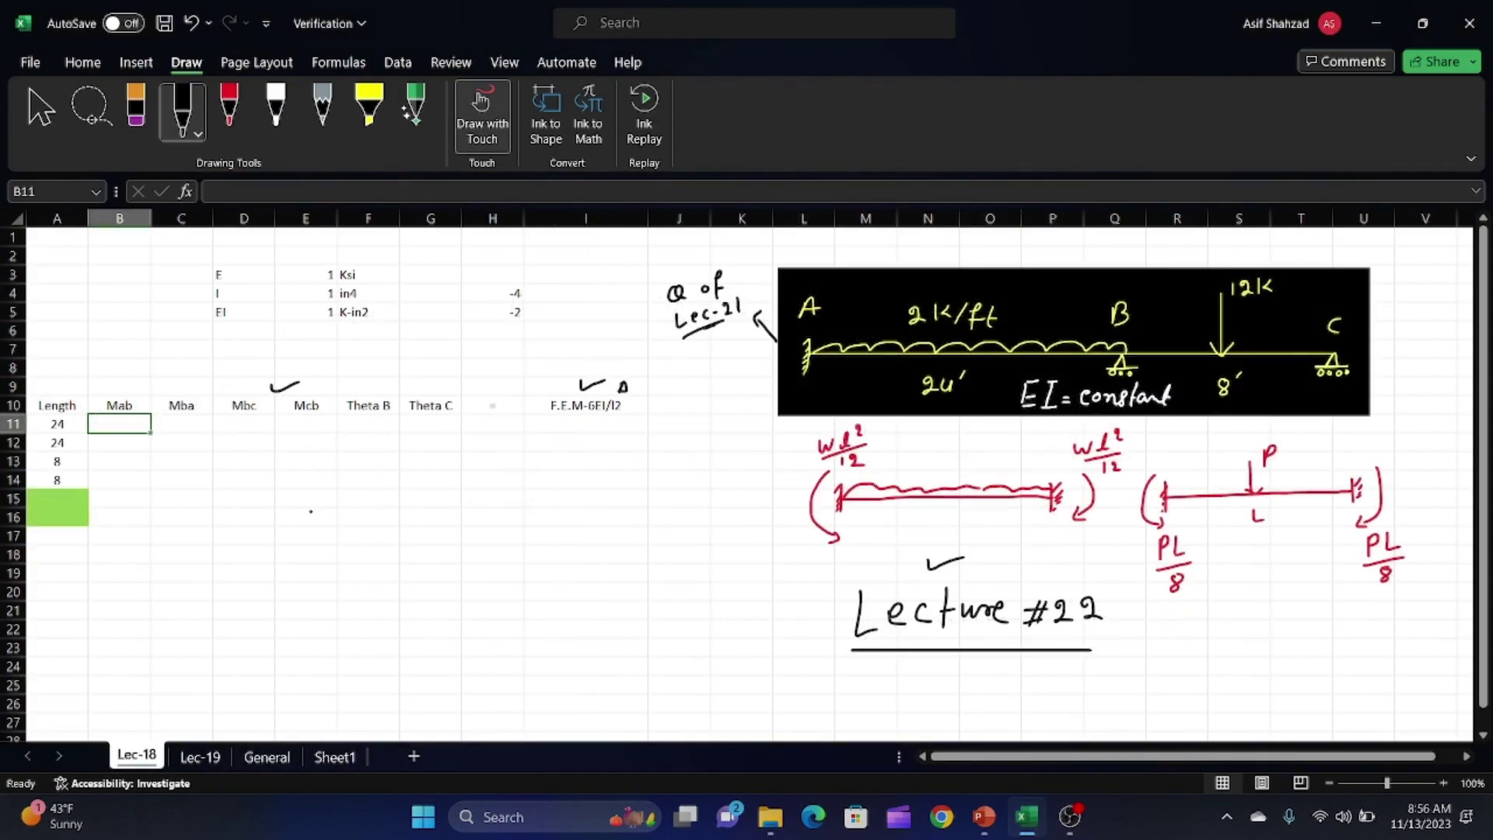
pyautogui.click(83, 63)
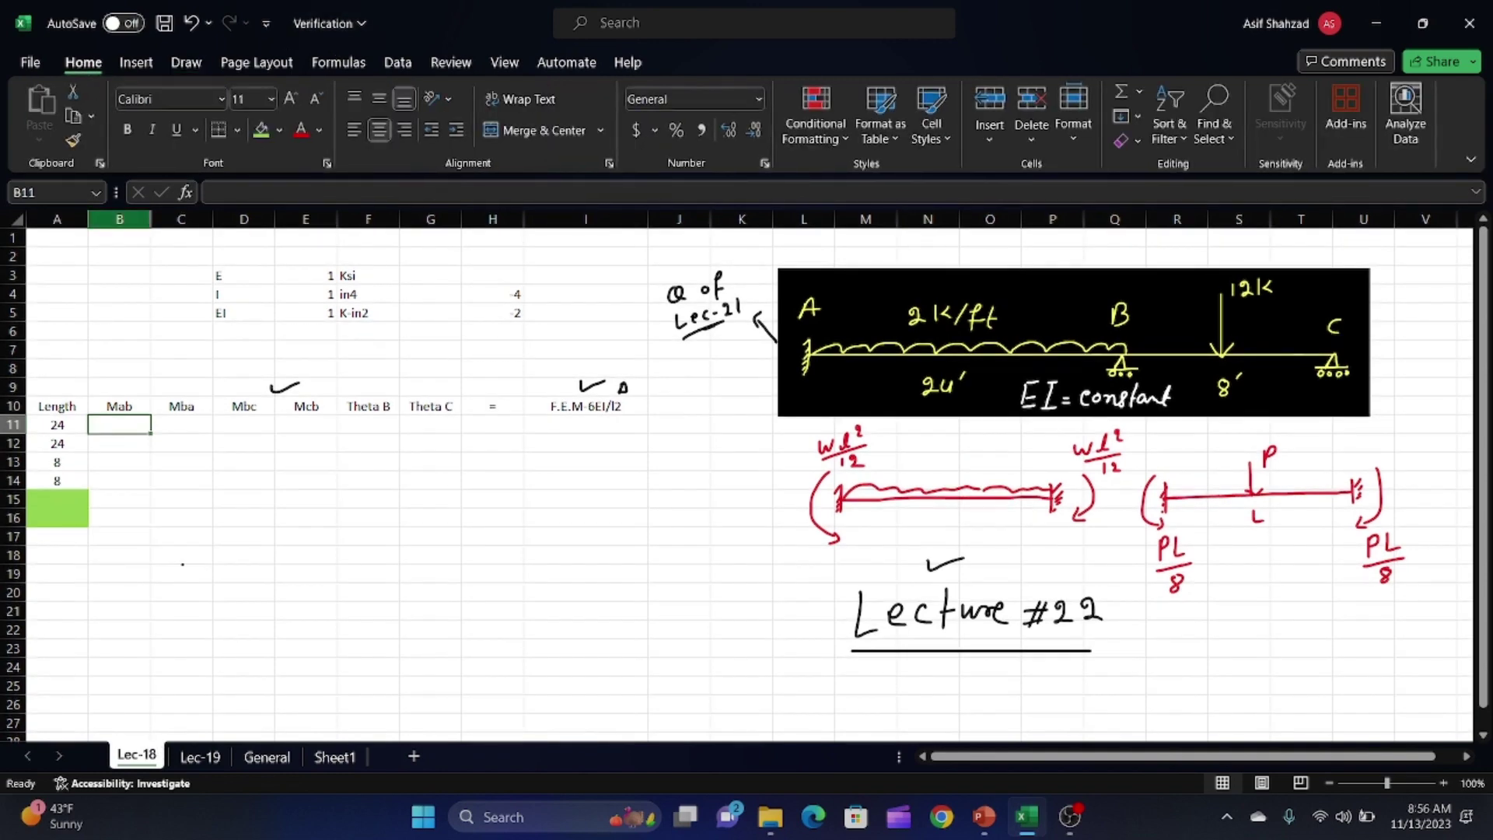
pyautogui.doubleClick(140, 756)
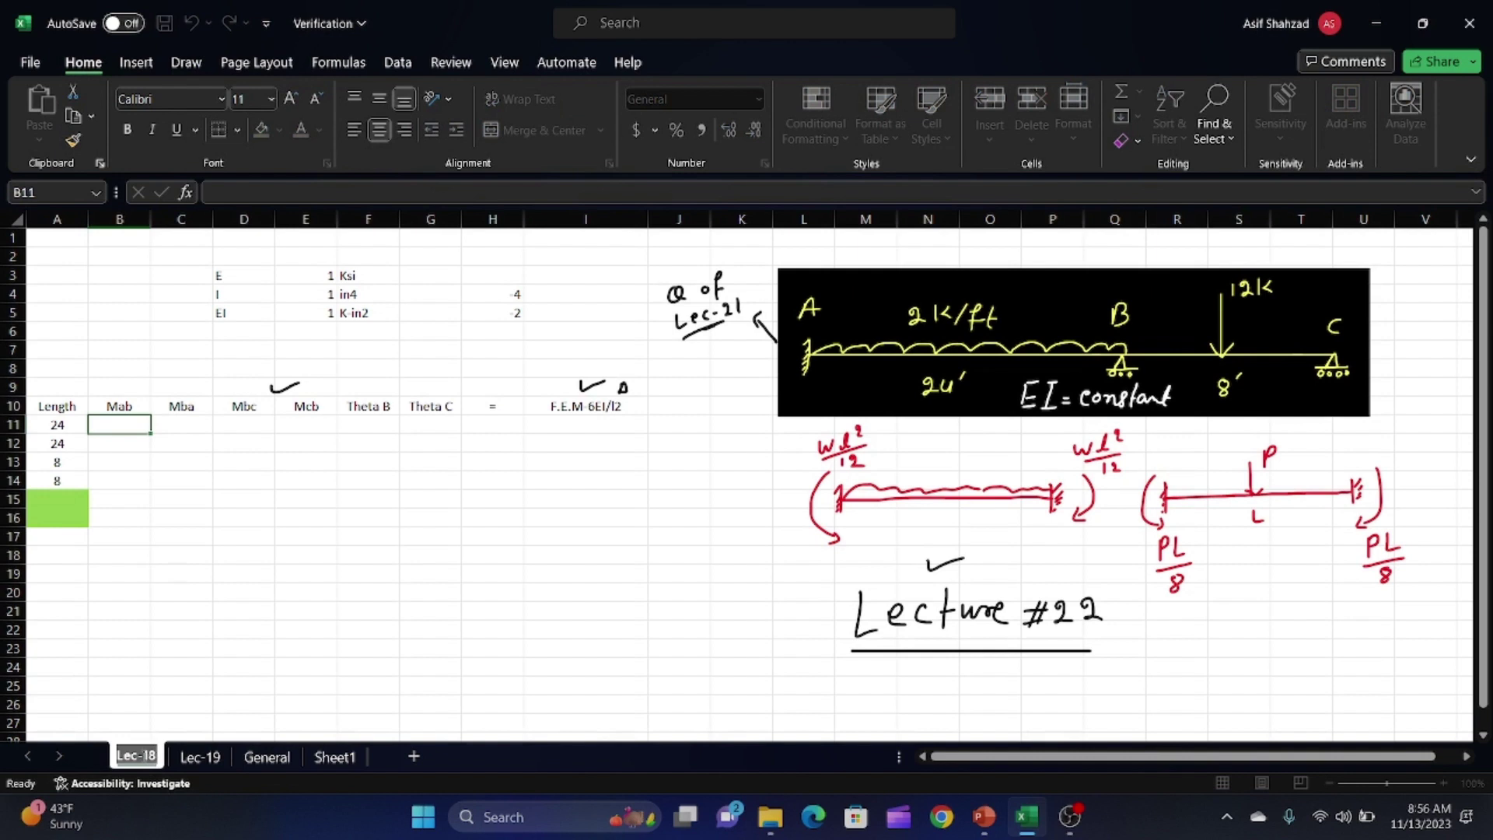
pyautogui.press('Escape')
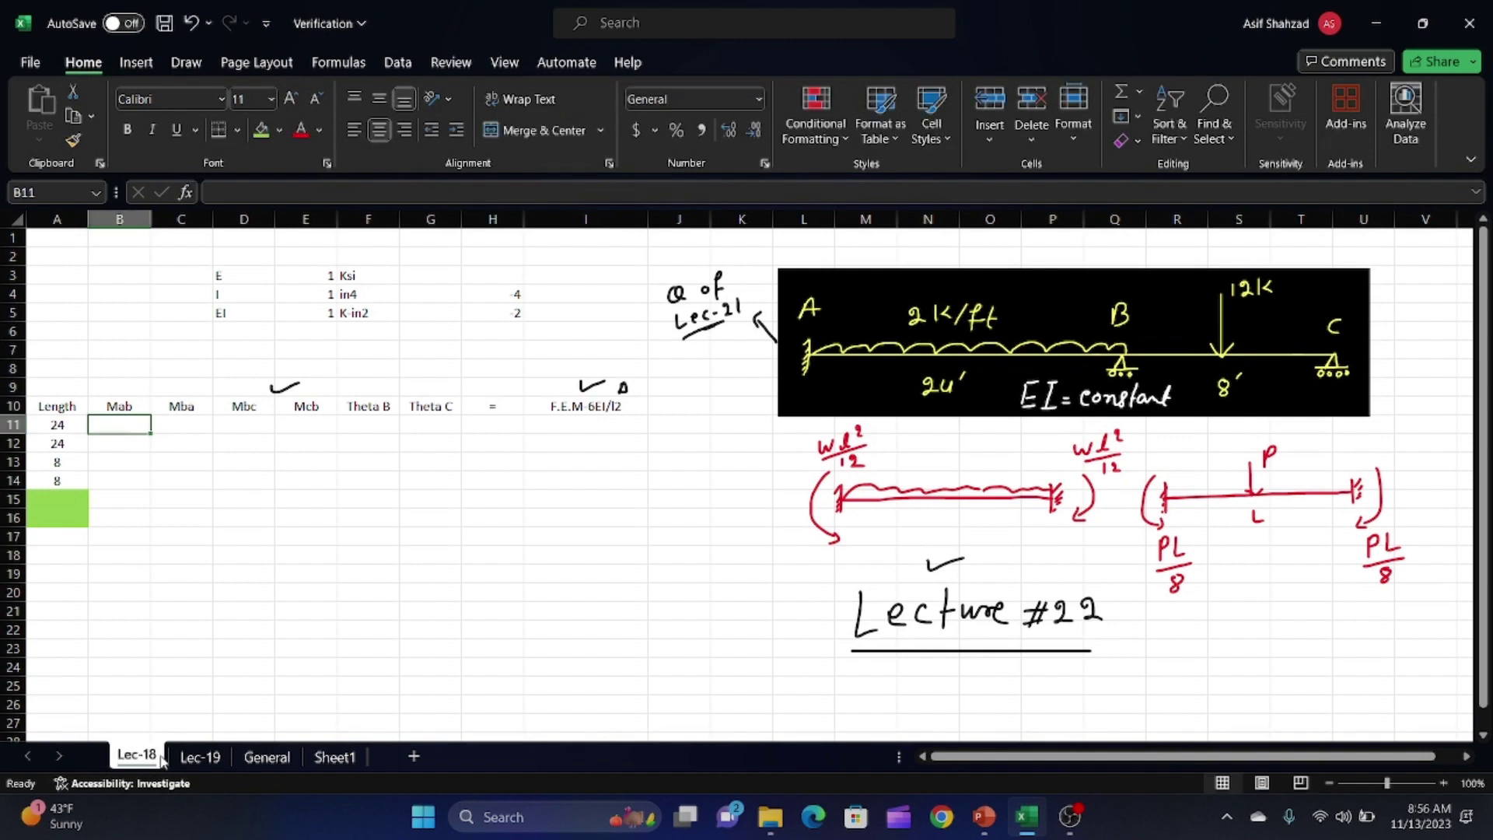
pyautogui.doubleClick(140, 756)
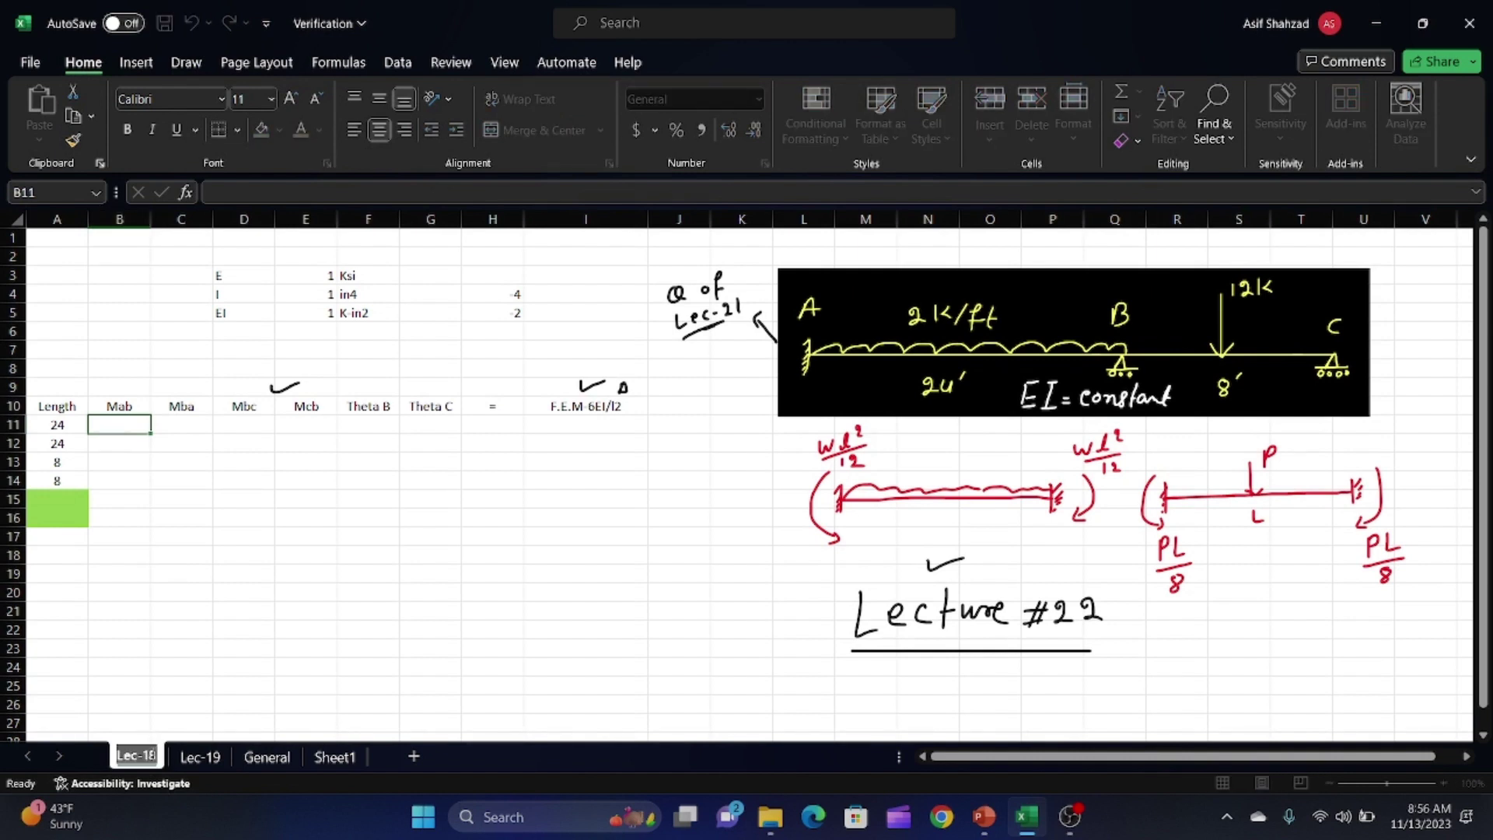
pyautogui.write('Lec-21')
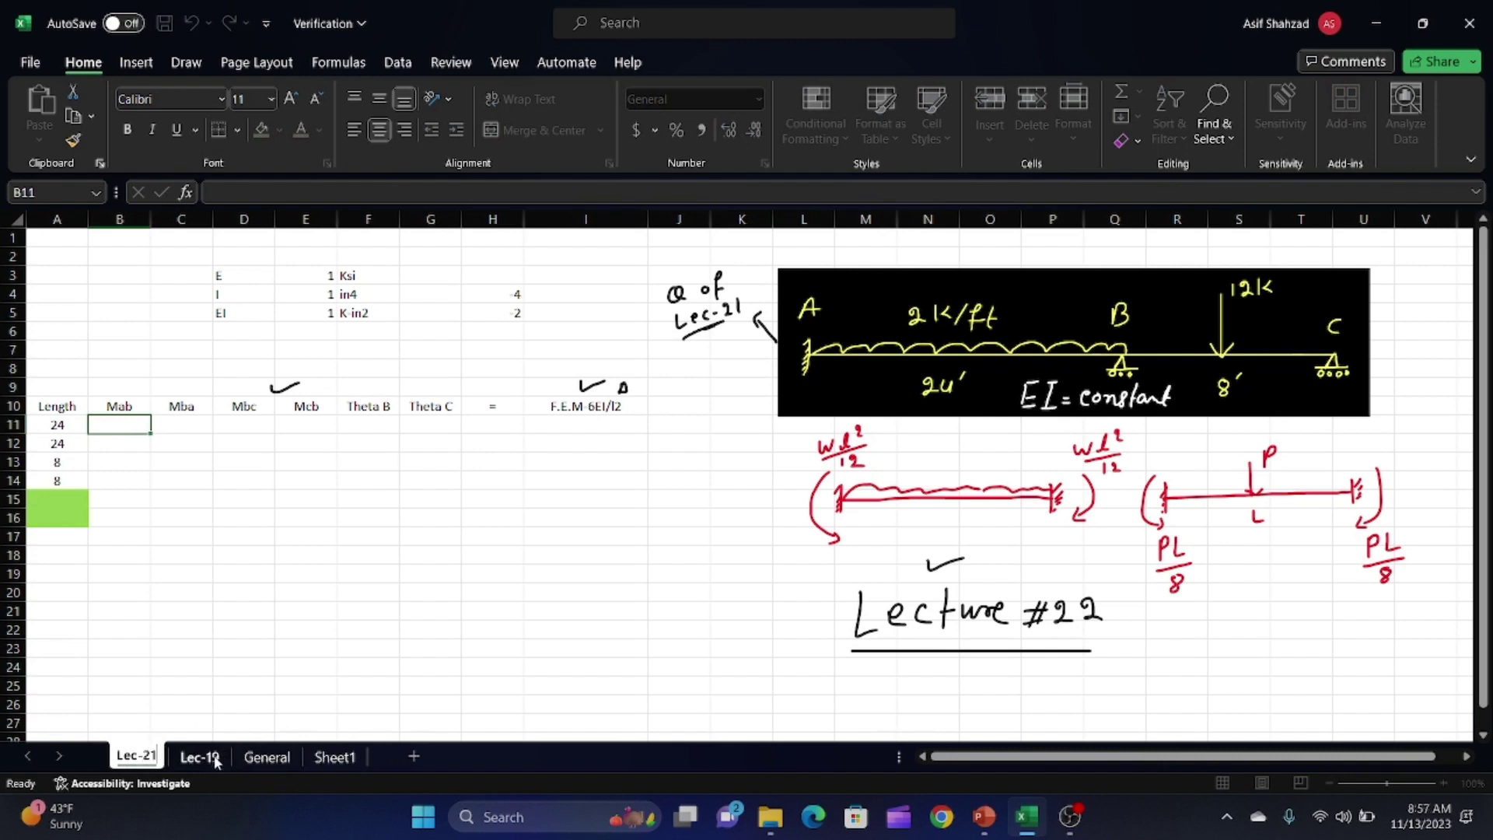
pyautogui.press('Return')
pyautogui.click(187, 63)
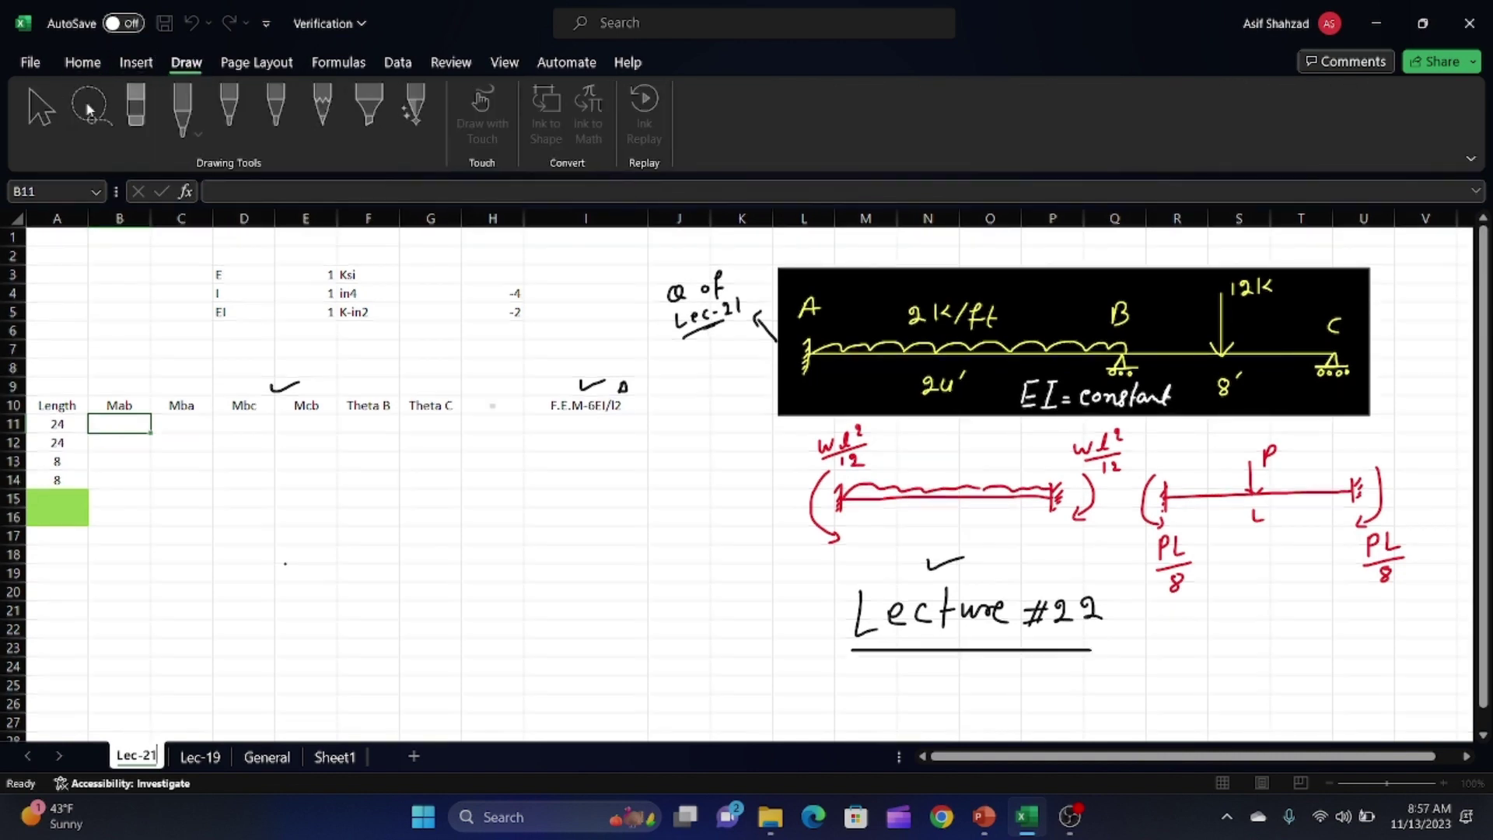
pyautogui.click(35, 65)
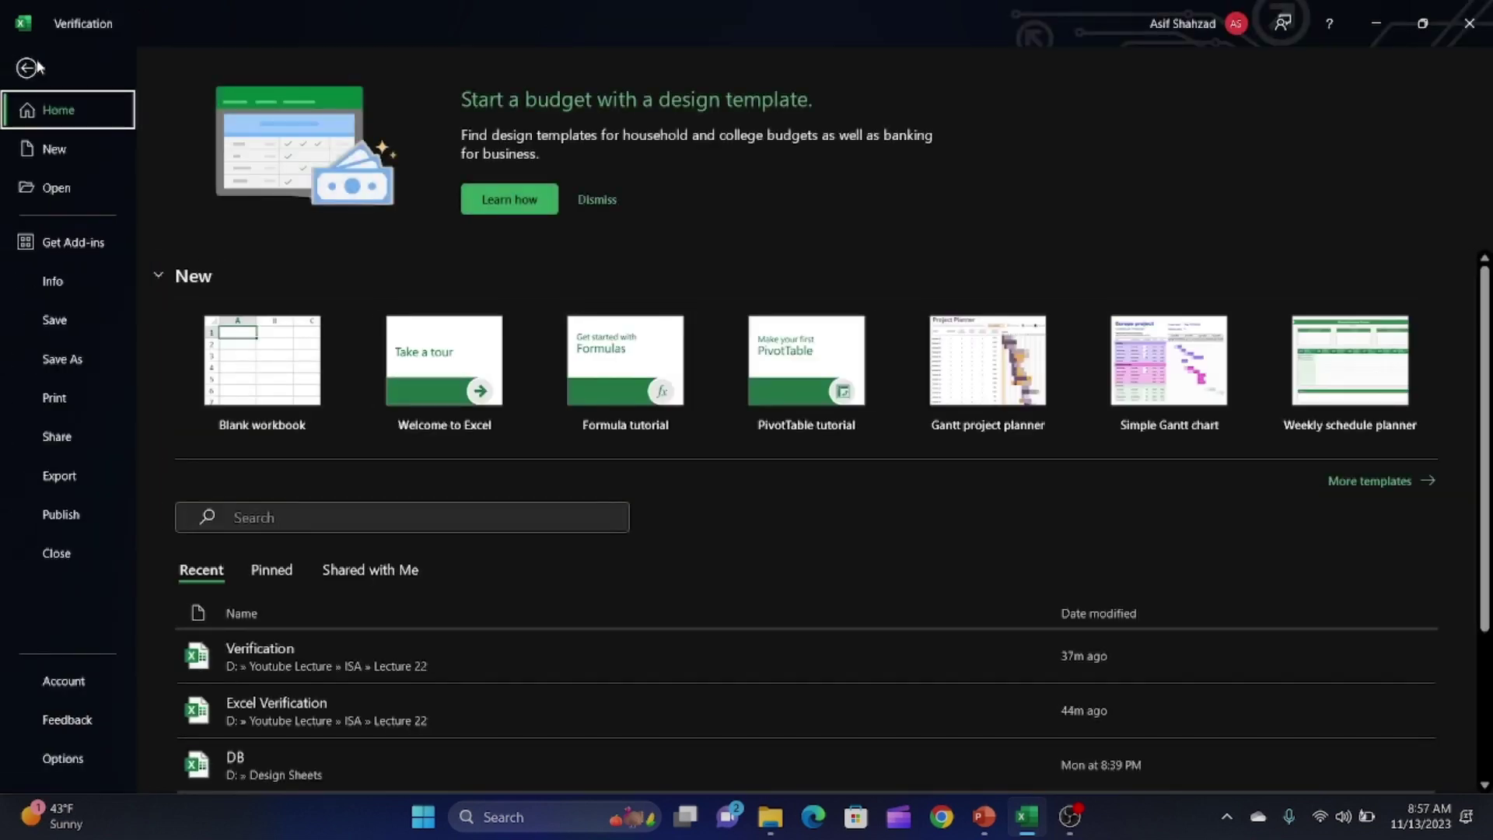
pyautogui.click(31, 68)
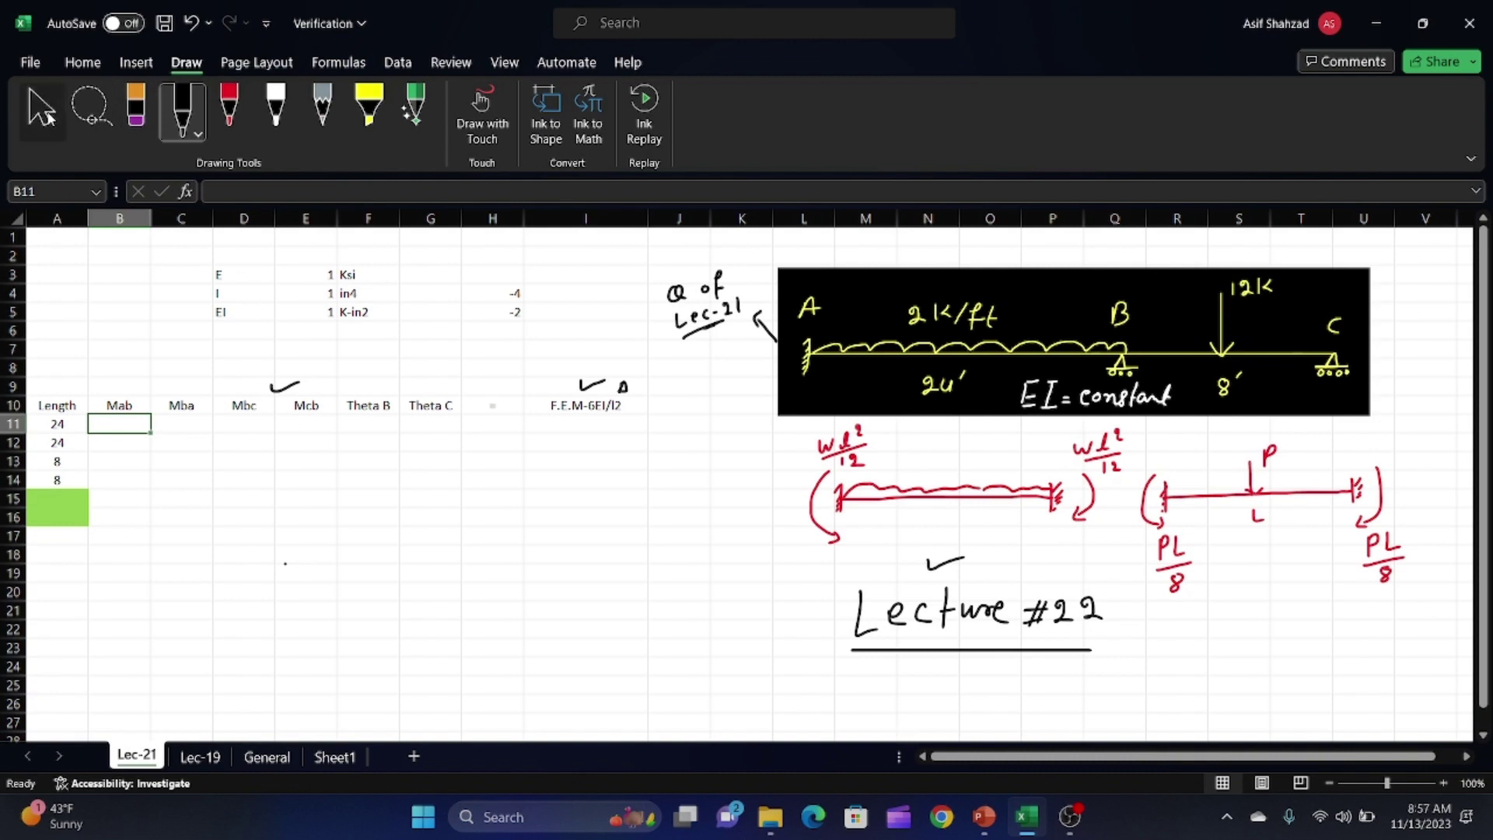
# - Leave inking mode and inspect the EI formula in cell E5 without changing it
pyautogui.click(43, 112)
pyautogui.doubleClick(320, 312)
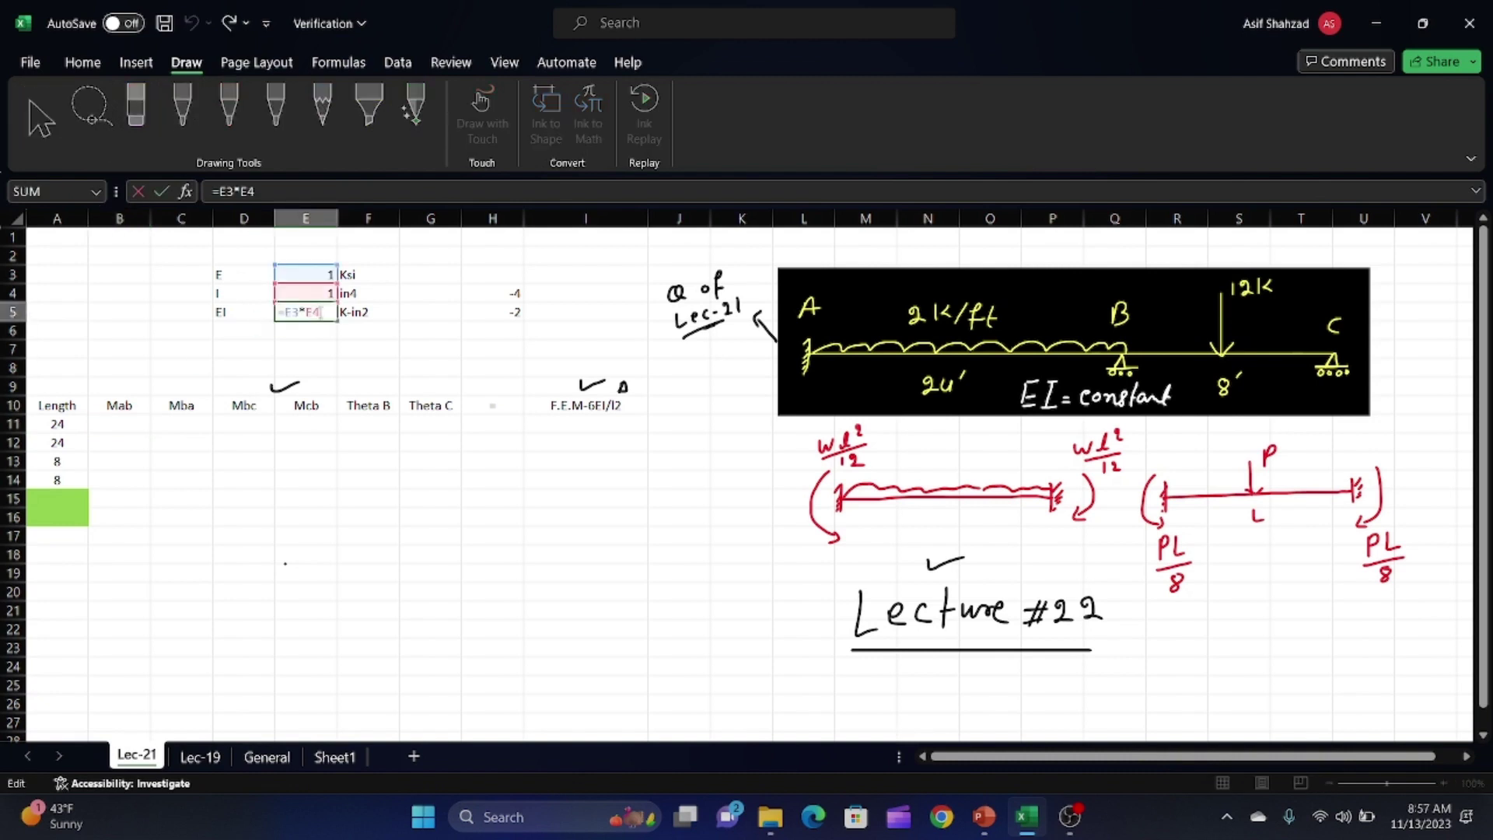
pyautogui.press('Escape')
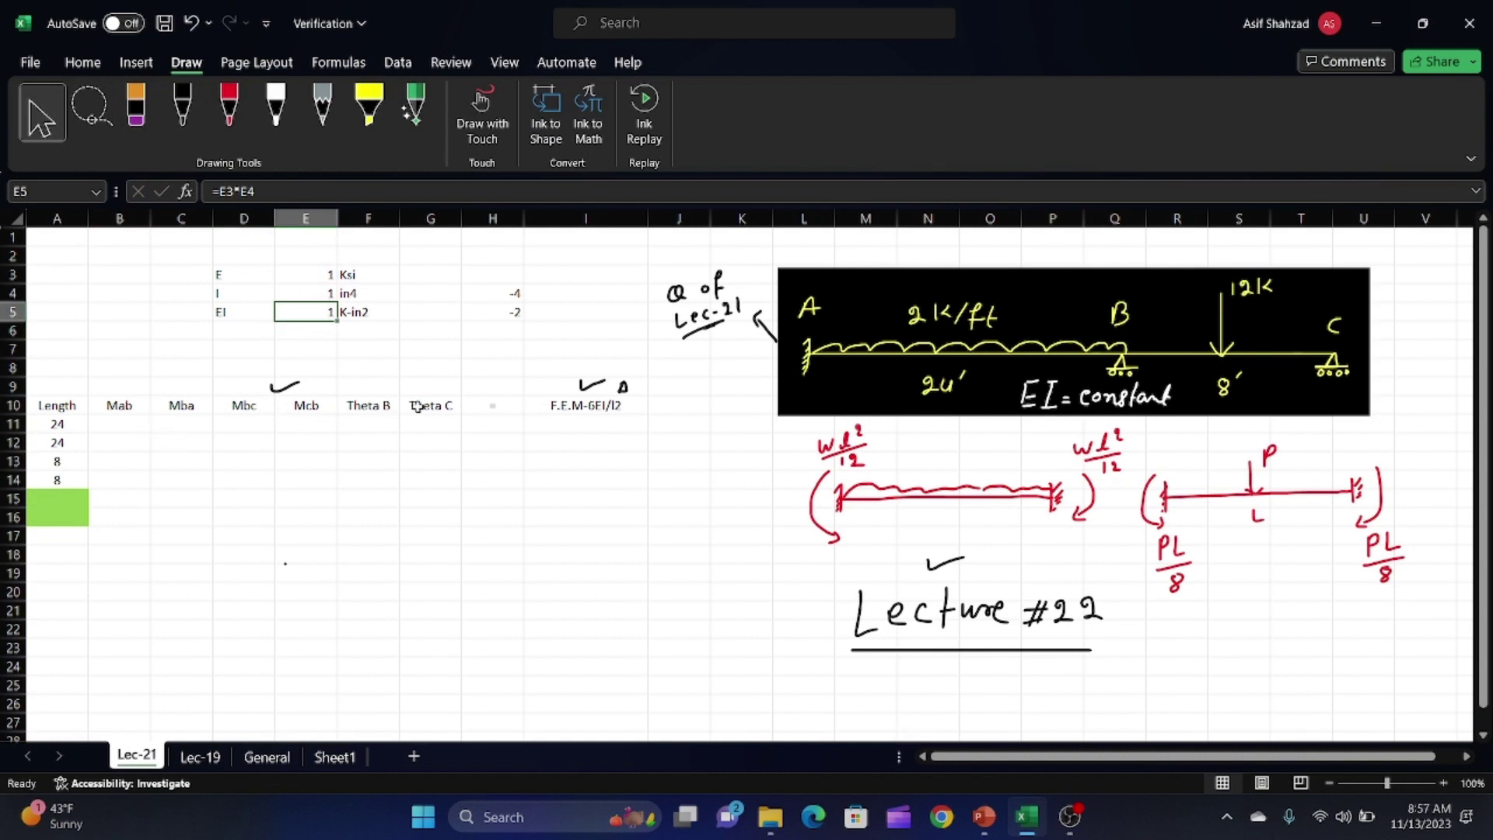
# - Check the expanded equation on the General sheet, then enter 1 in the Lec-21 diagonal cells B11, C12, D13 and E14
pyautogui.click(133, 420)
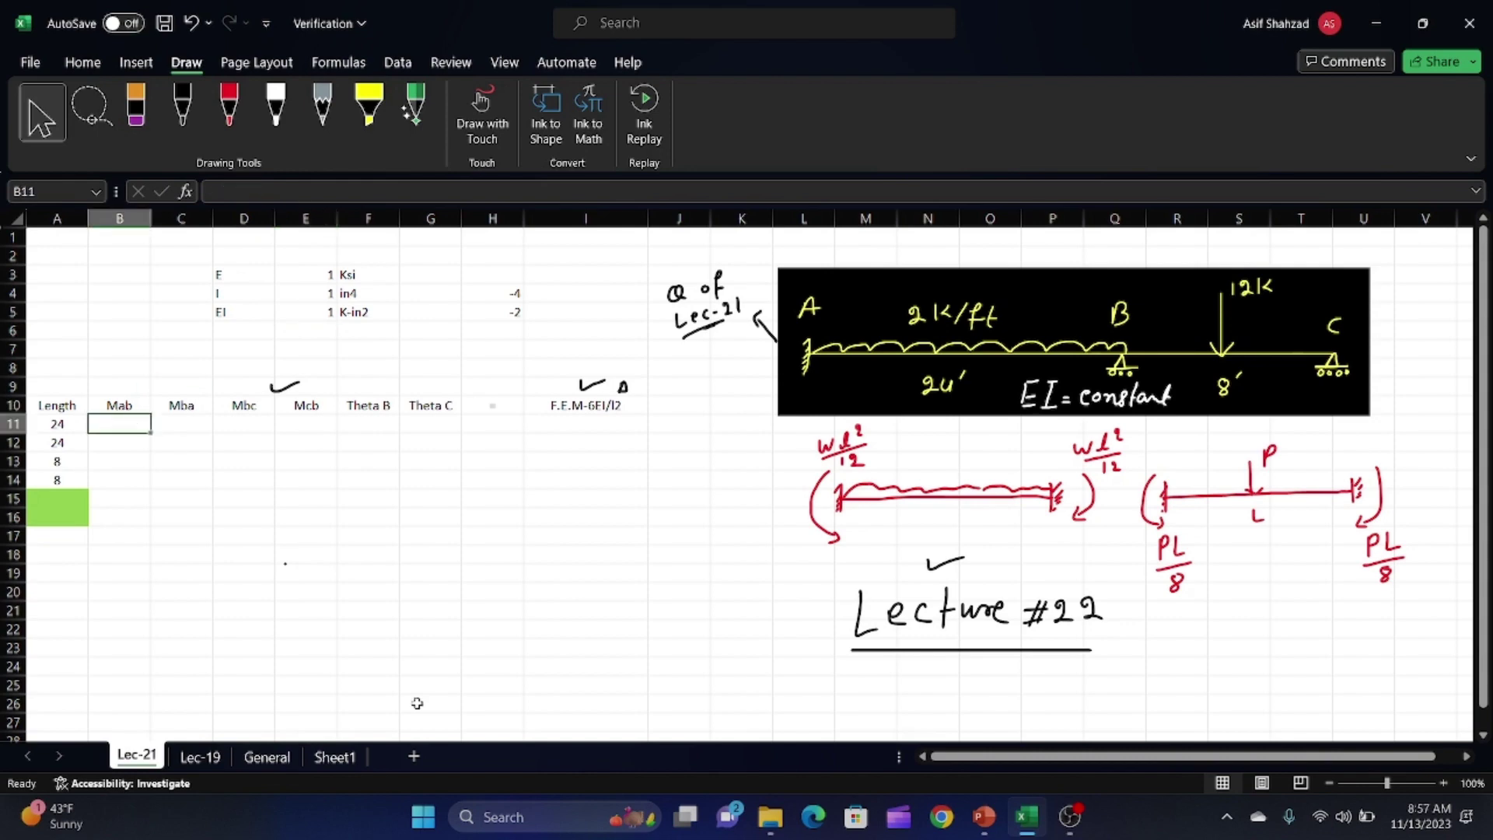
pyautogui.click(283, 757)
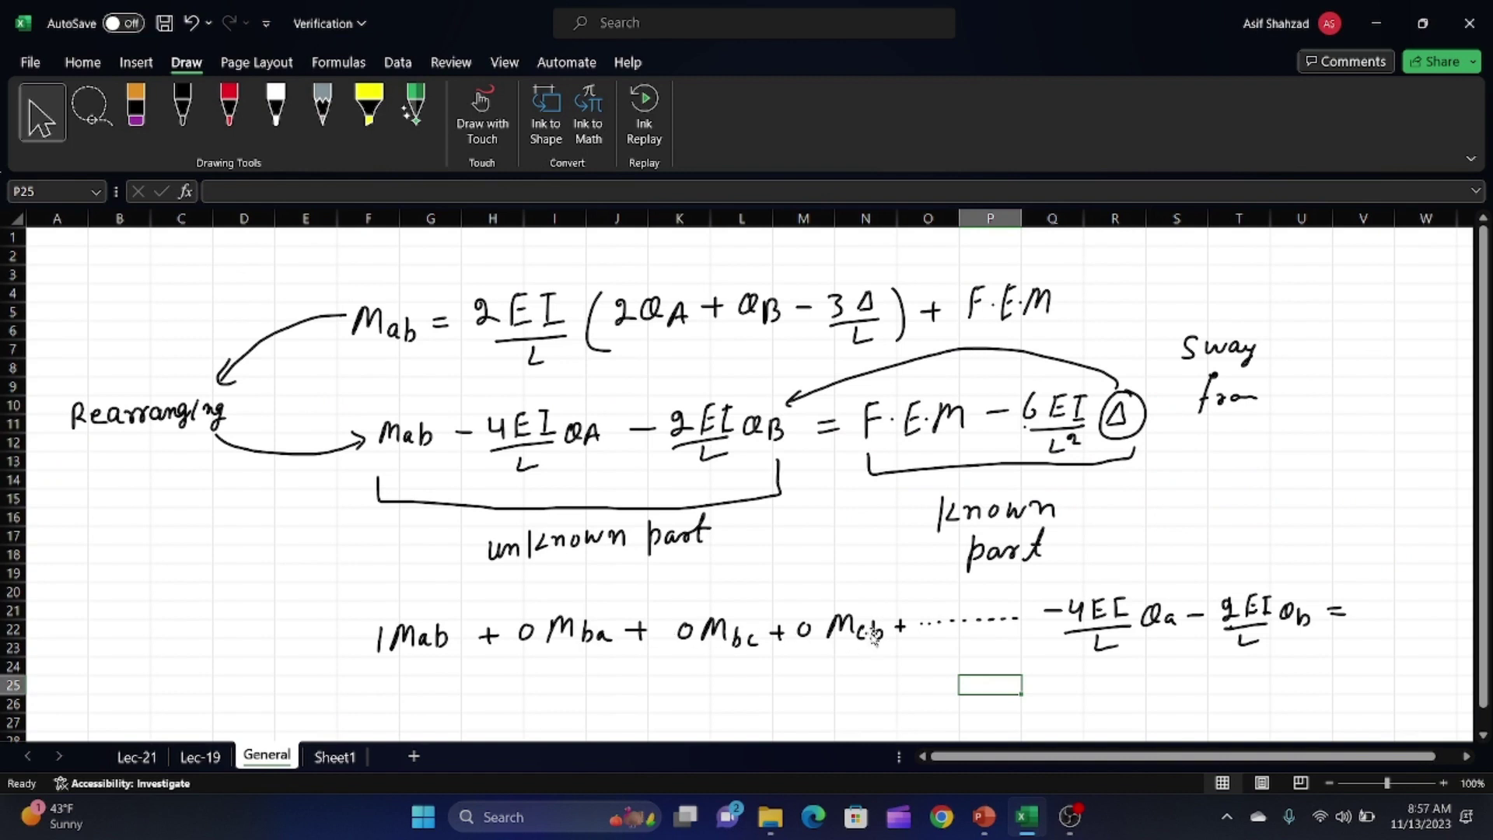
pyautogui.click(151, 758)
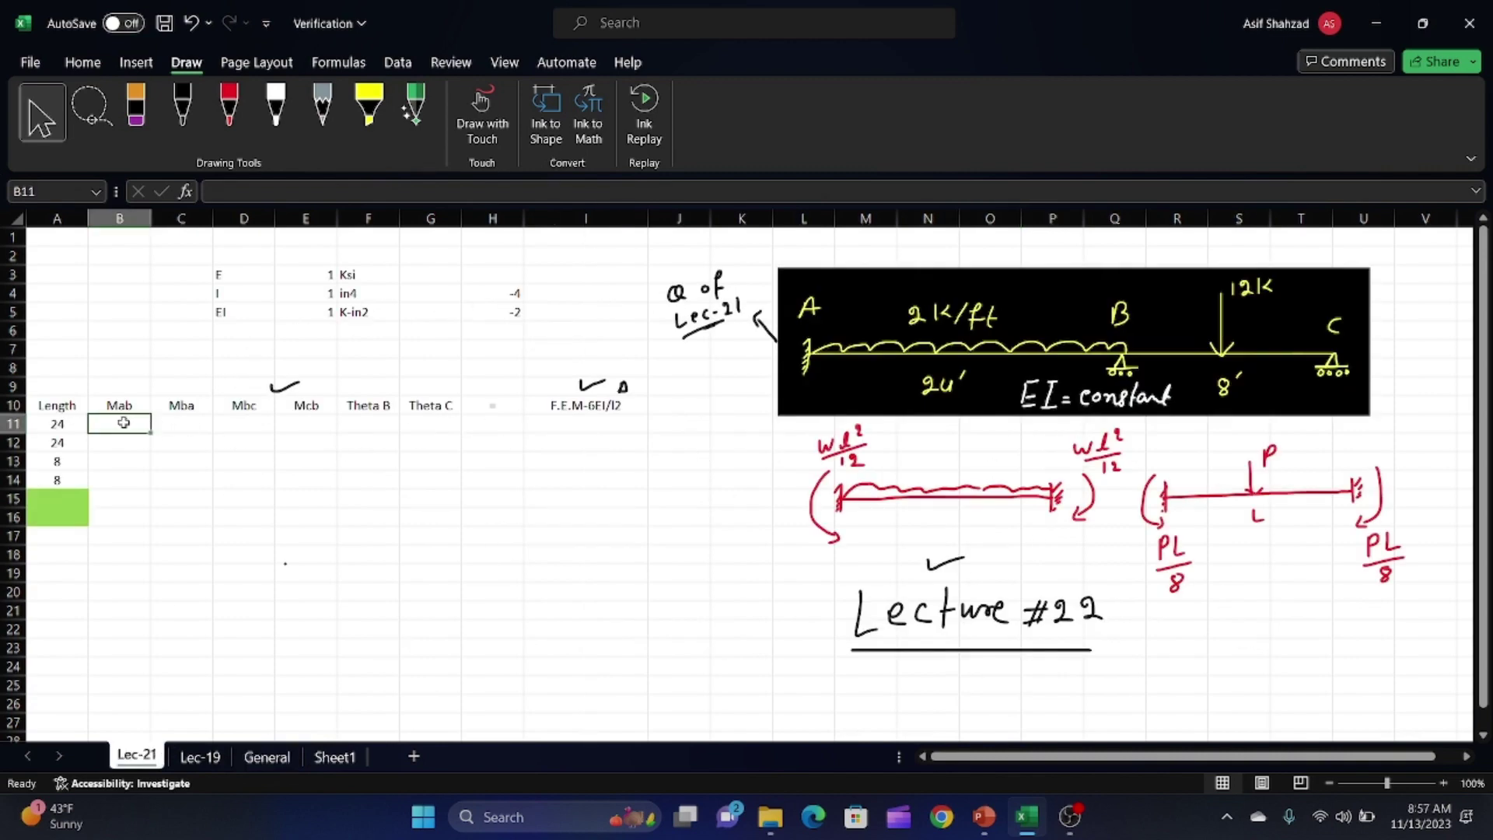
pyautogui.press('Down')
pyautogui.press('Right')
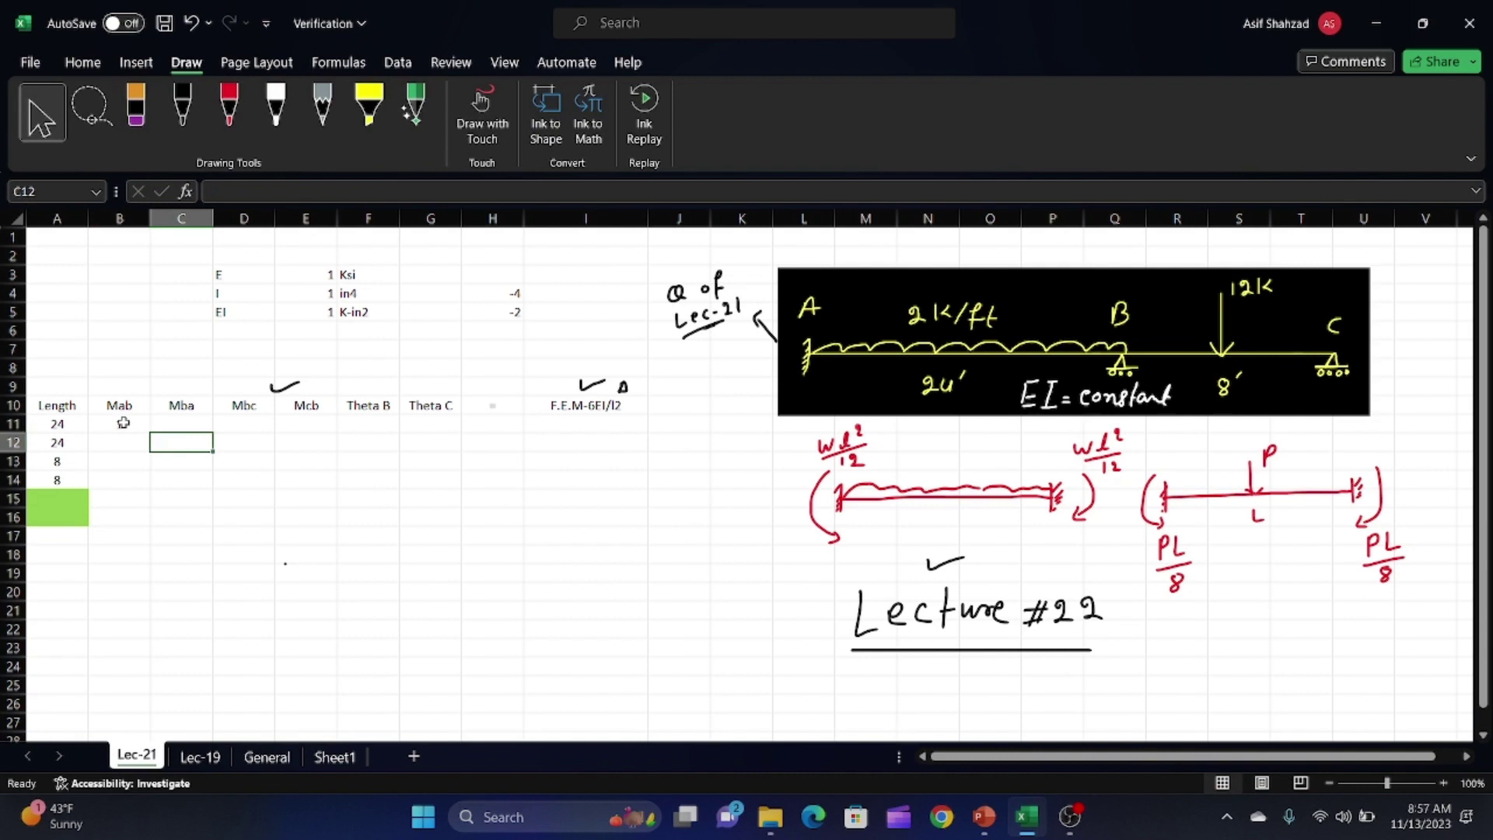
pyautogui.write('1')
pyautogui.press('Return')
pyautogui.press('Right')
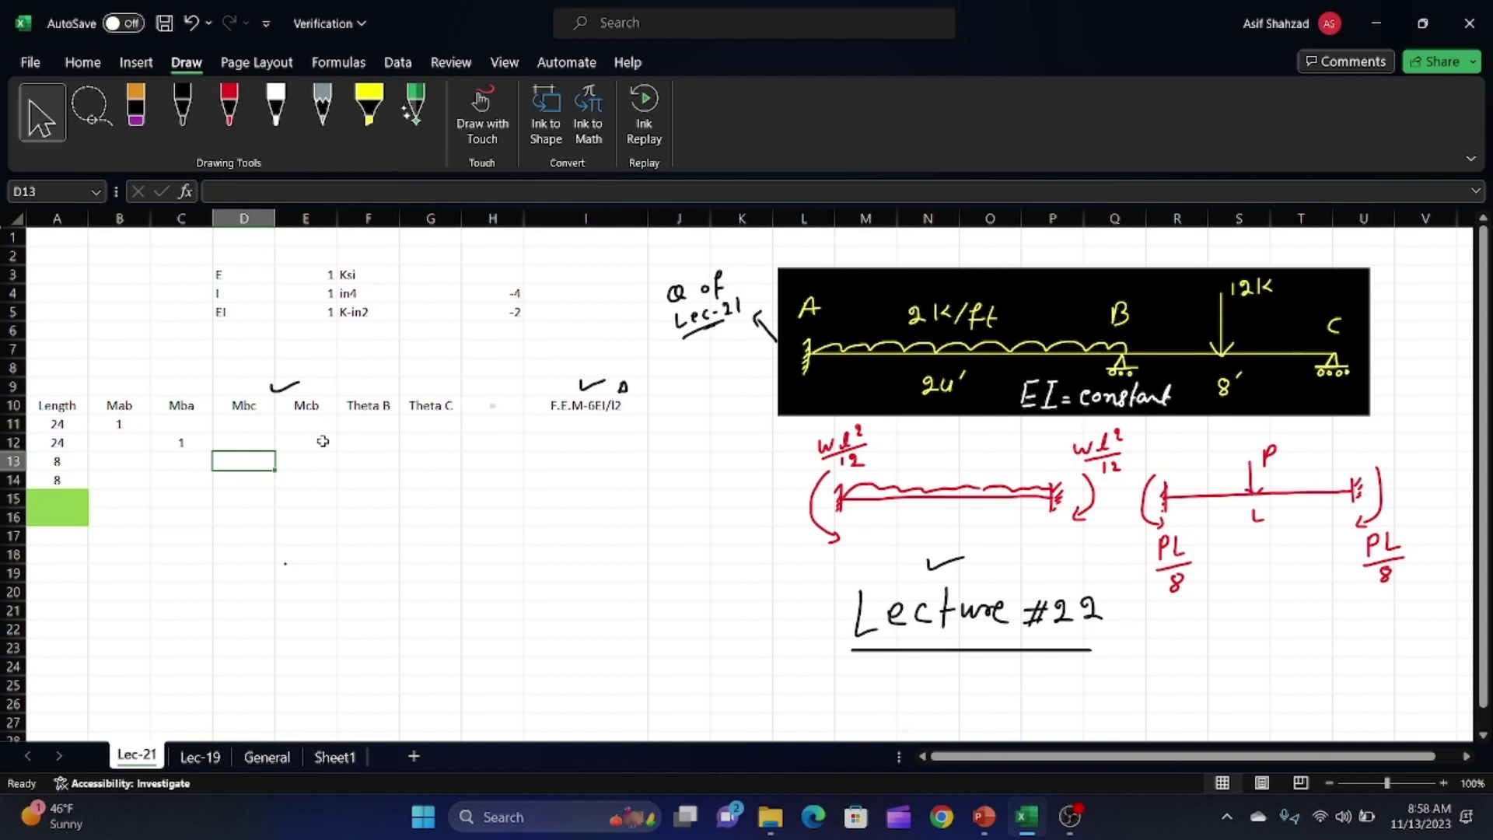
pyautogui.write('1')
pyautogui.press('Return')
pyautogui.press('Right')
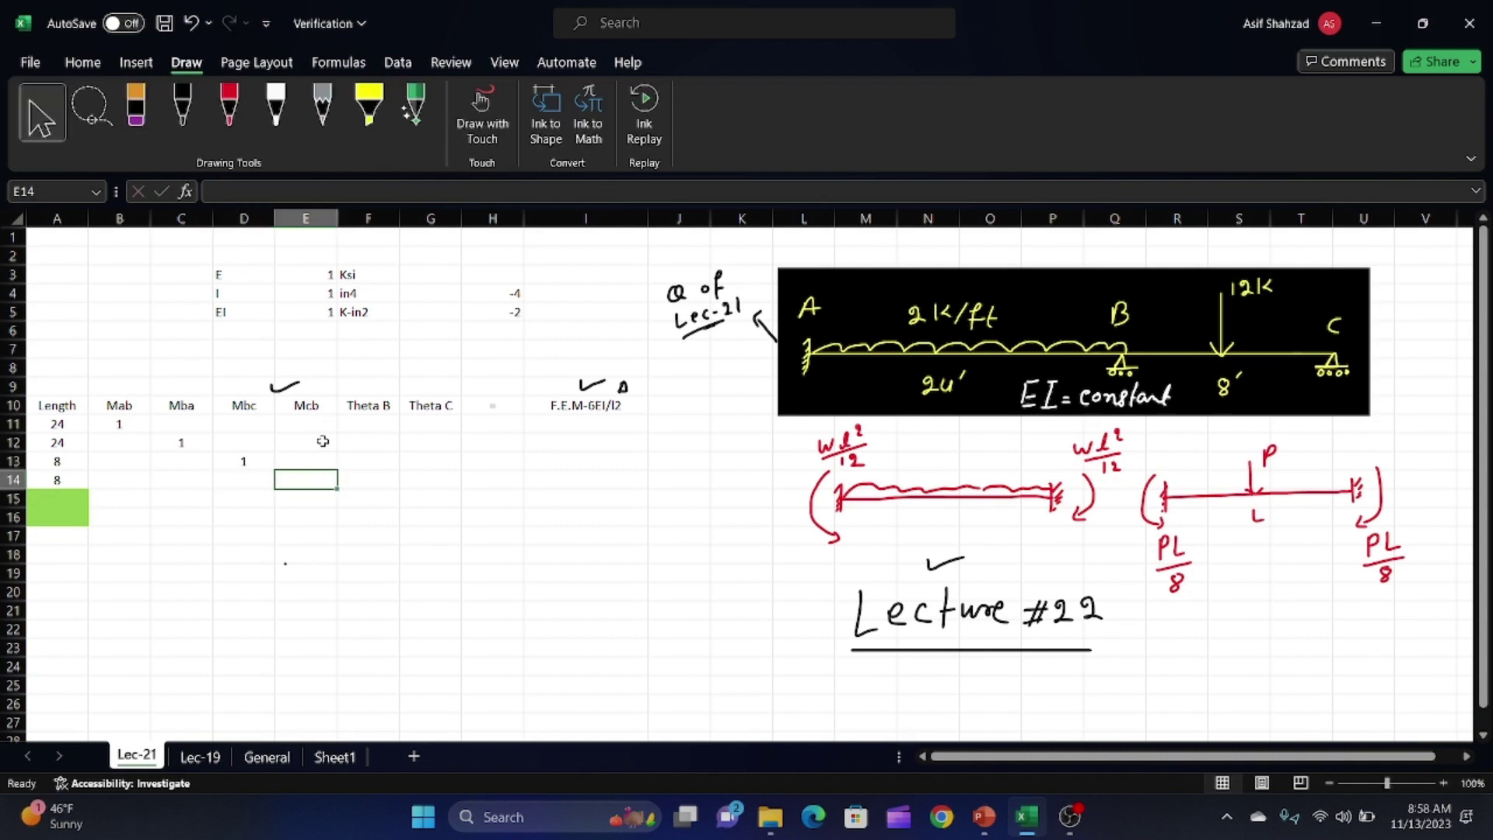
pyautogui.write('1')
pyautogui.press('Return')
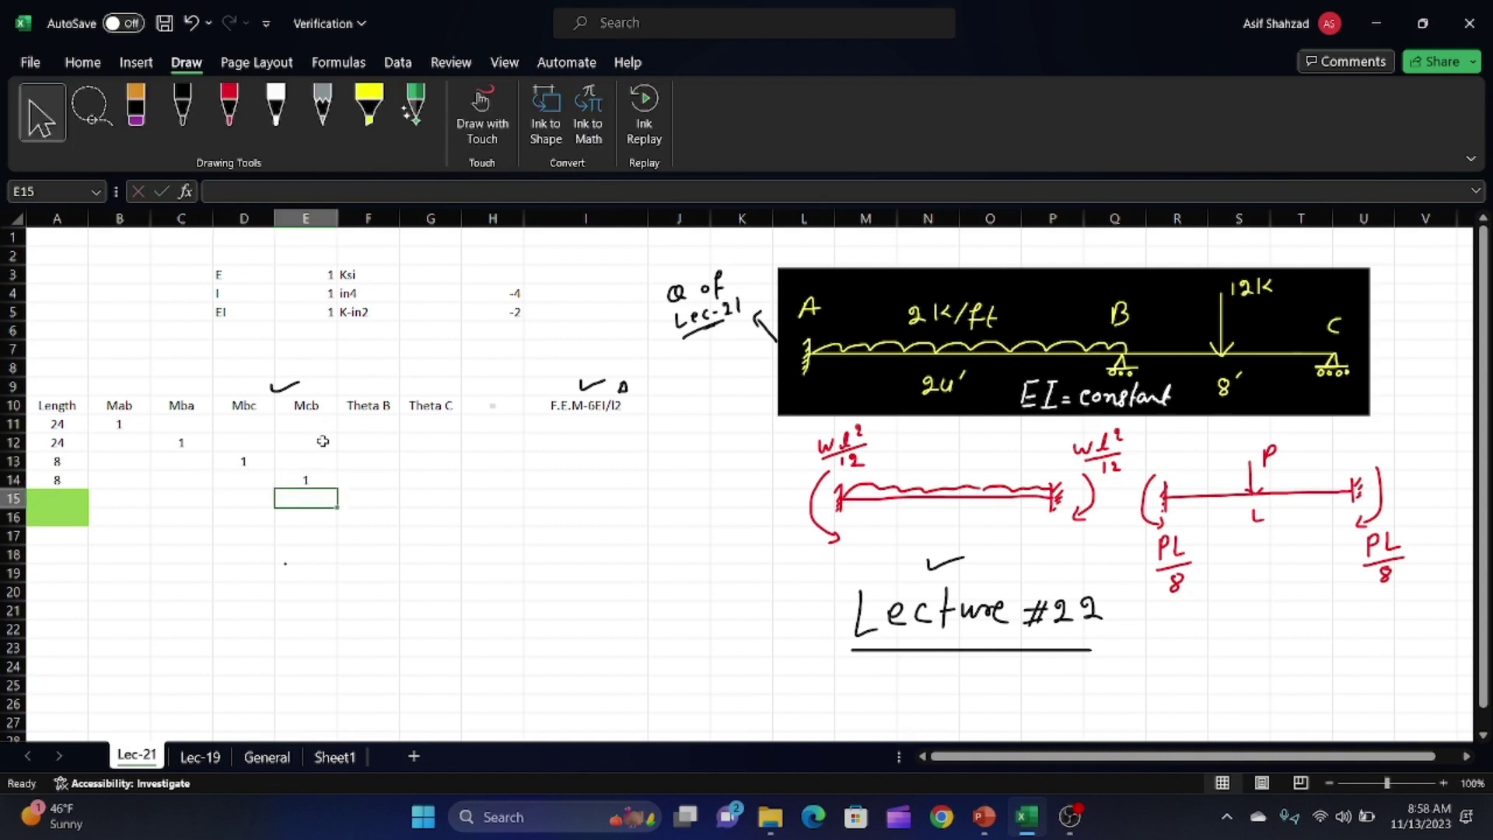
pyautogui.press('Right')
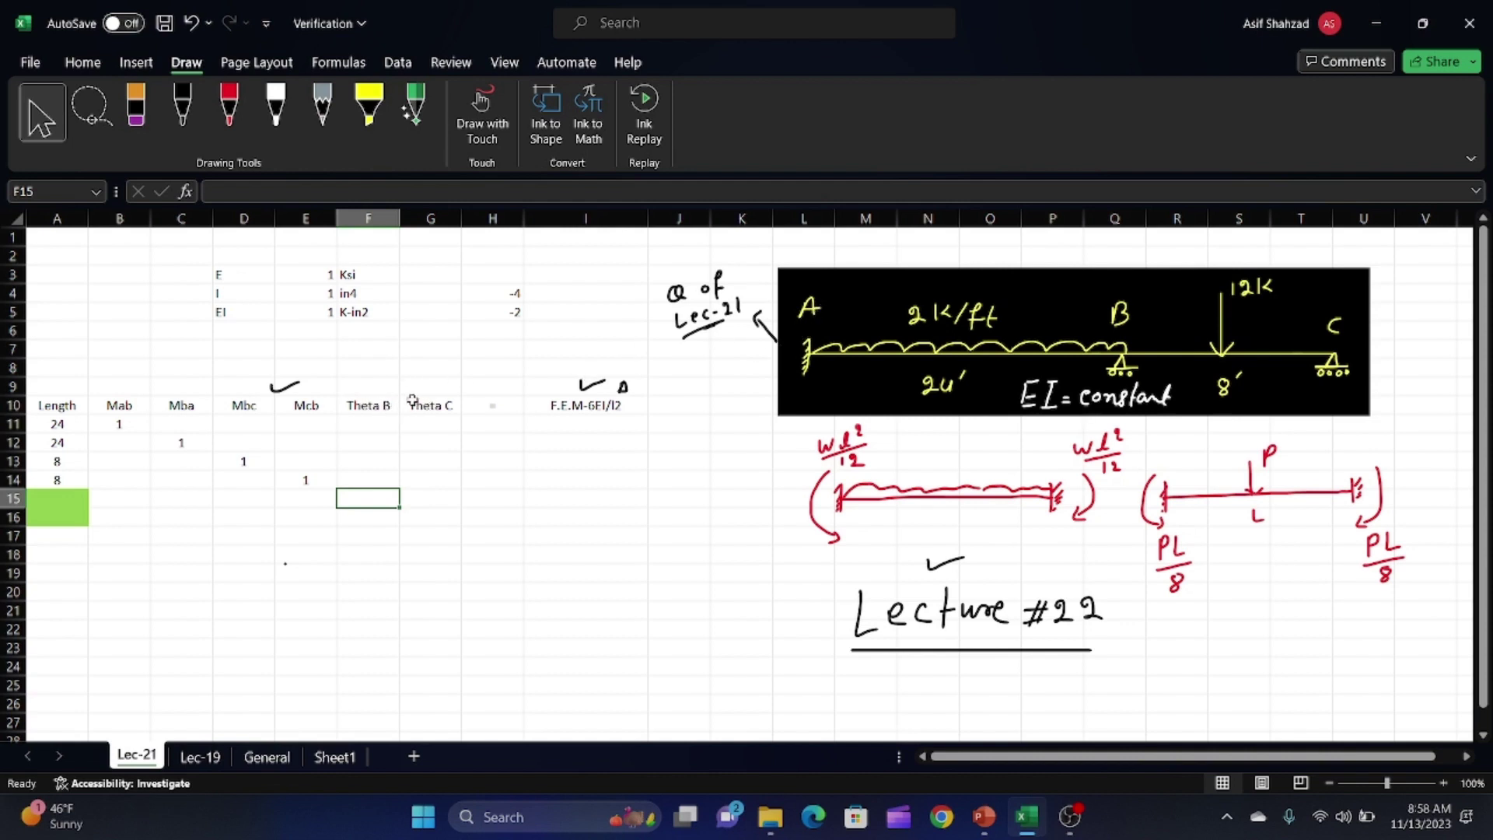
# - Review the rearranged equation on the General sheet and inspect the EI multiple formulas in Lec-21 cells H5 and H4 without changing them
pyautogui.click(365, 423)
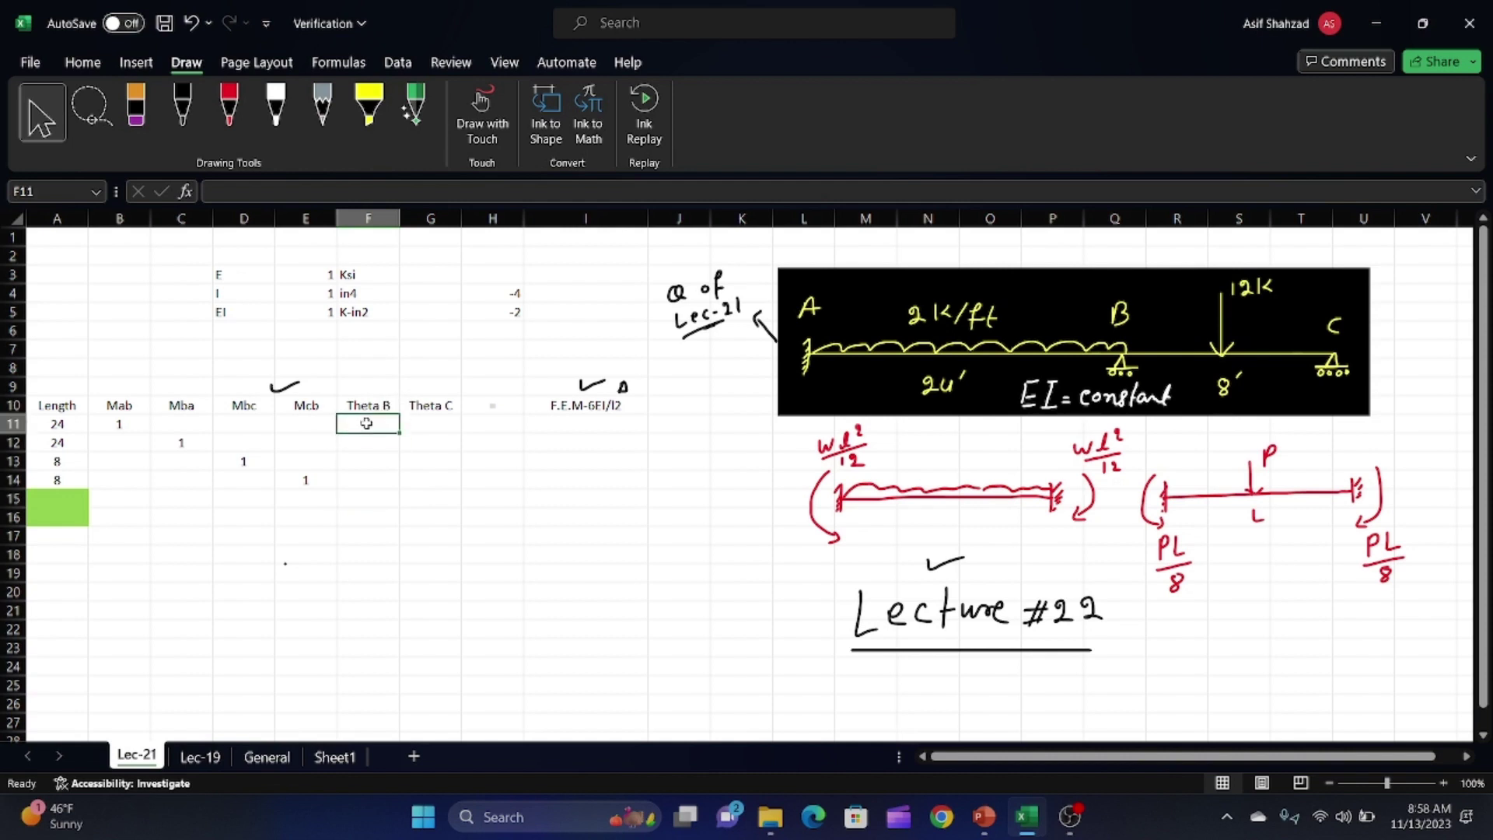
pyautogui.click(285, 758)
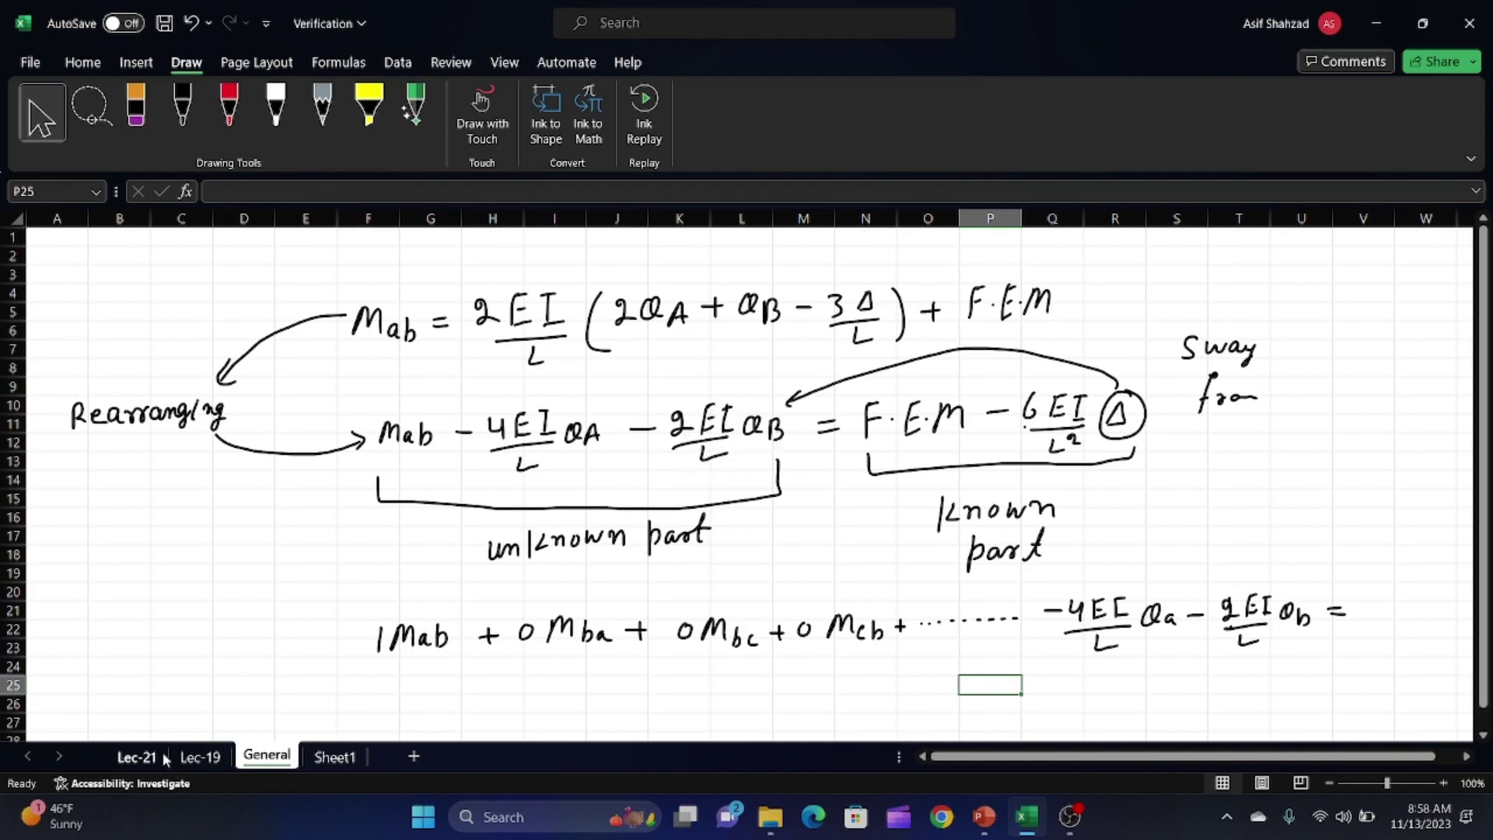
pyautogui.click(138, 756)
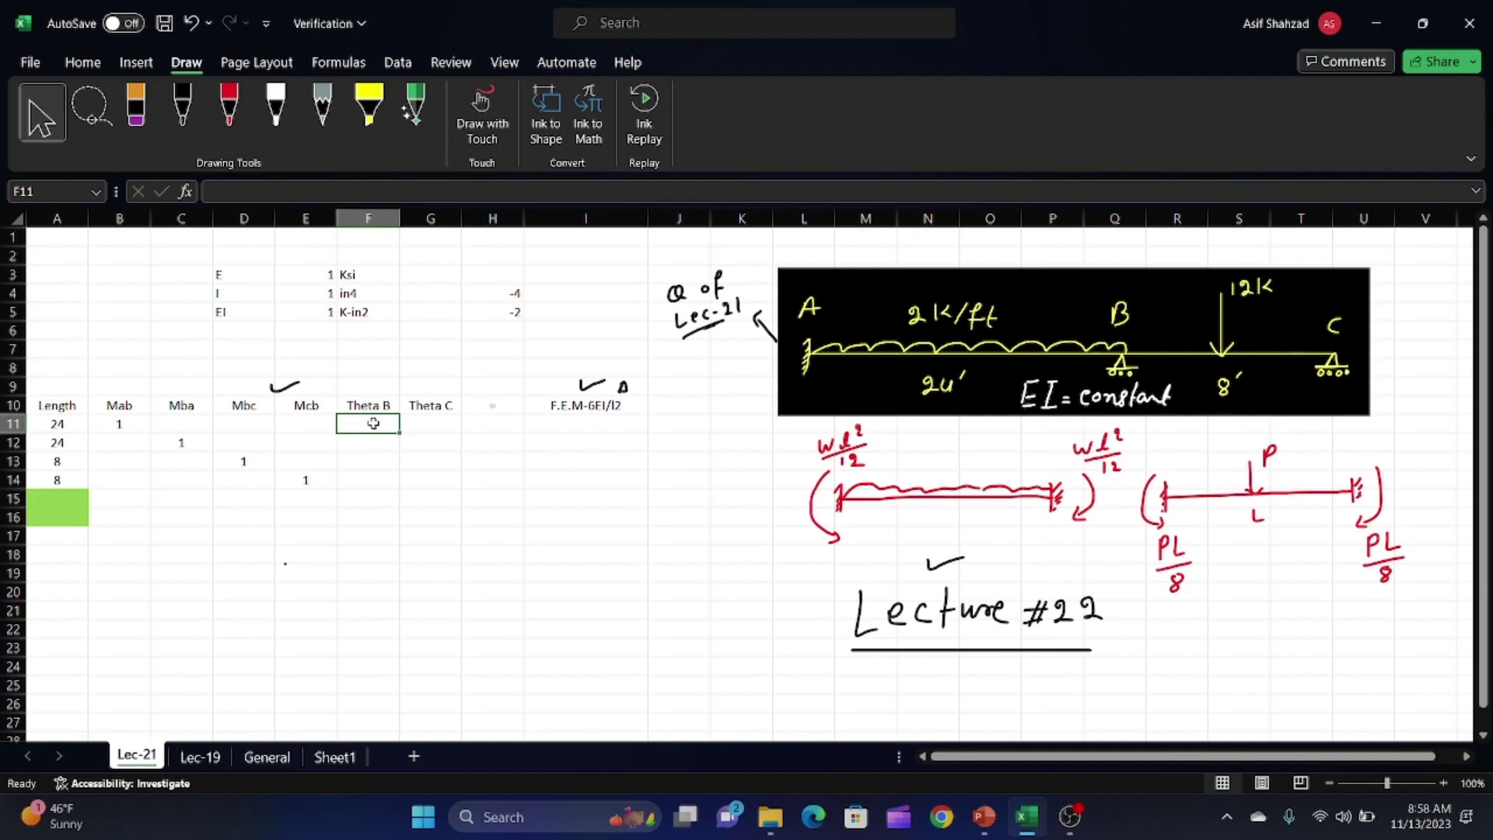
pyautogui.click(507, 312)
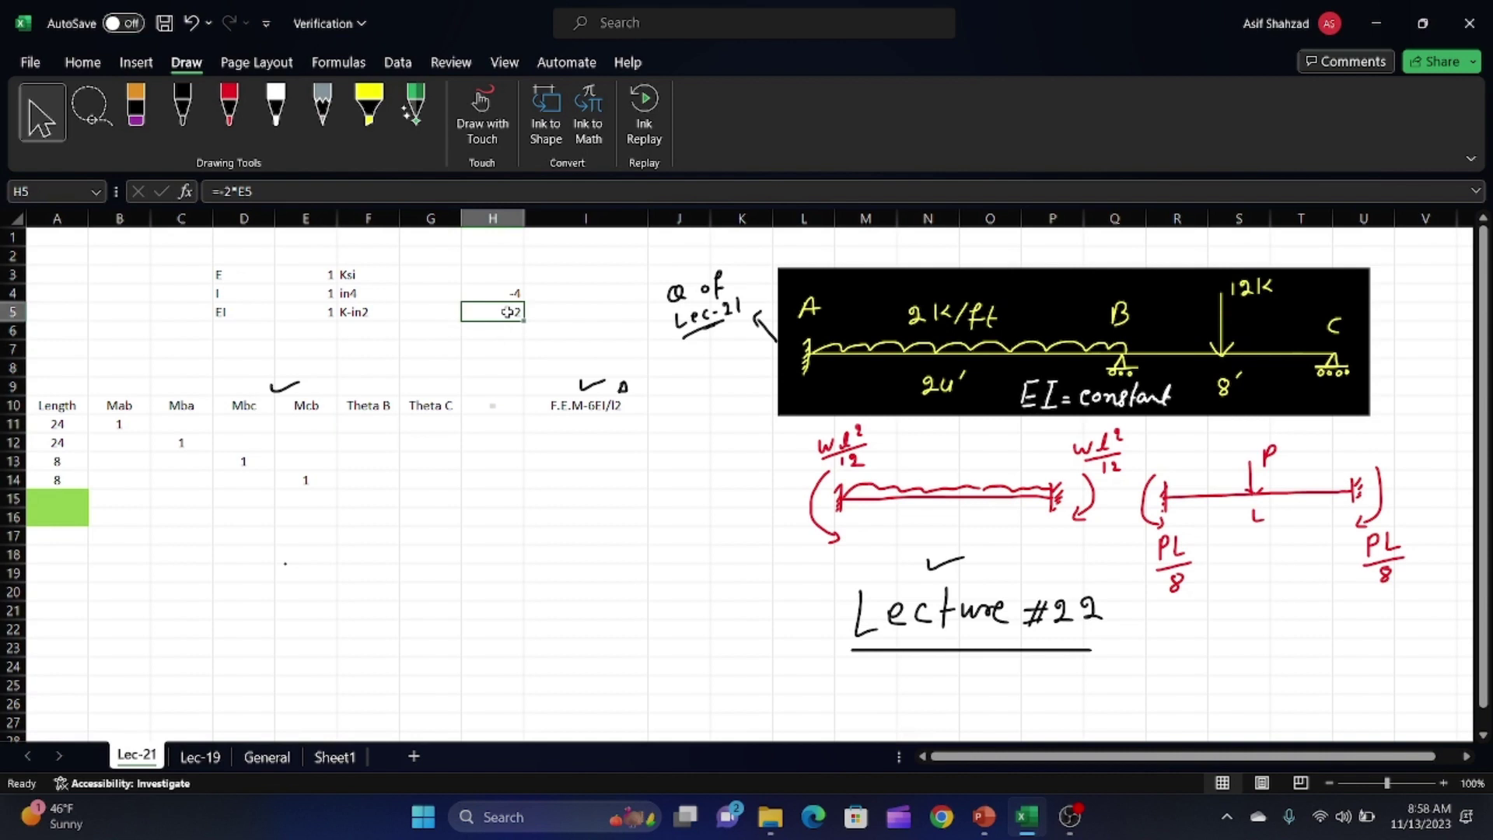
pyautogui.doubleClick(508, 312)
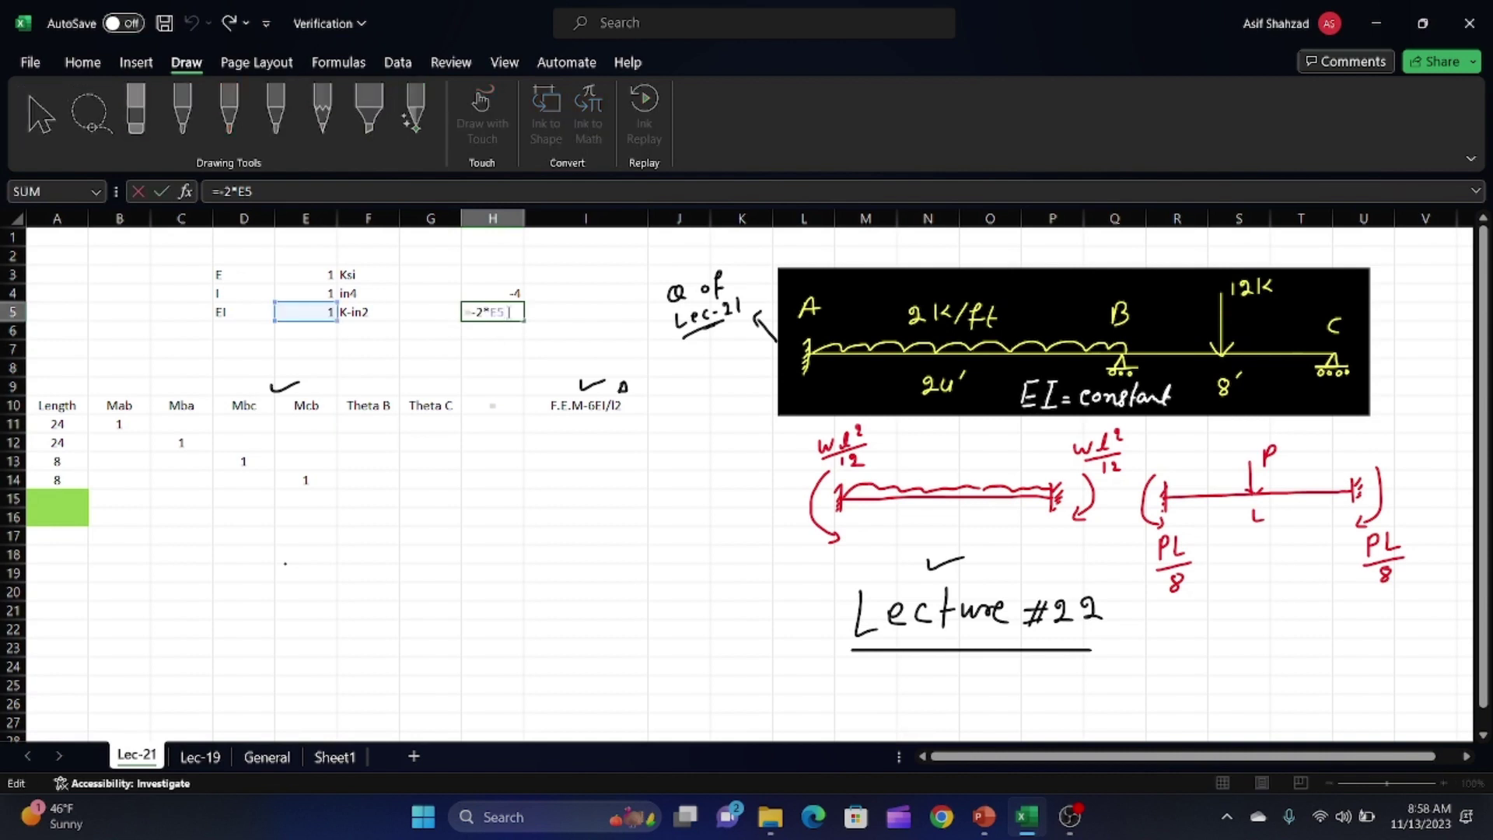
pyautogui.press('Return')
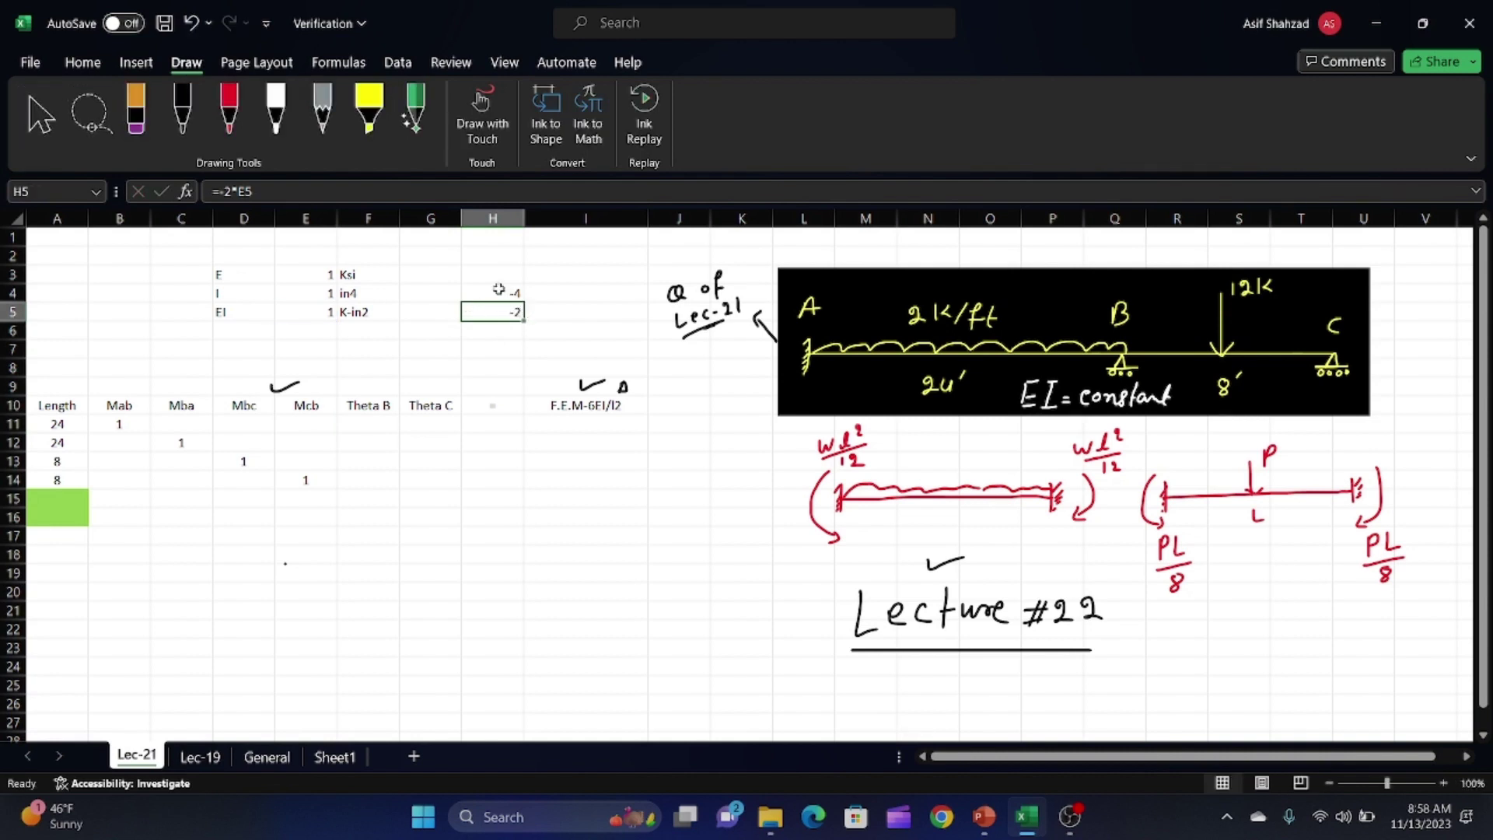
pyautogui.doubleClick(498, 290)
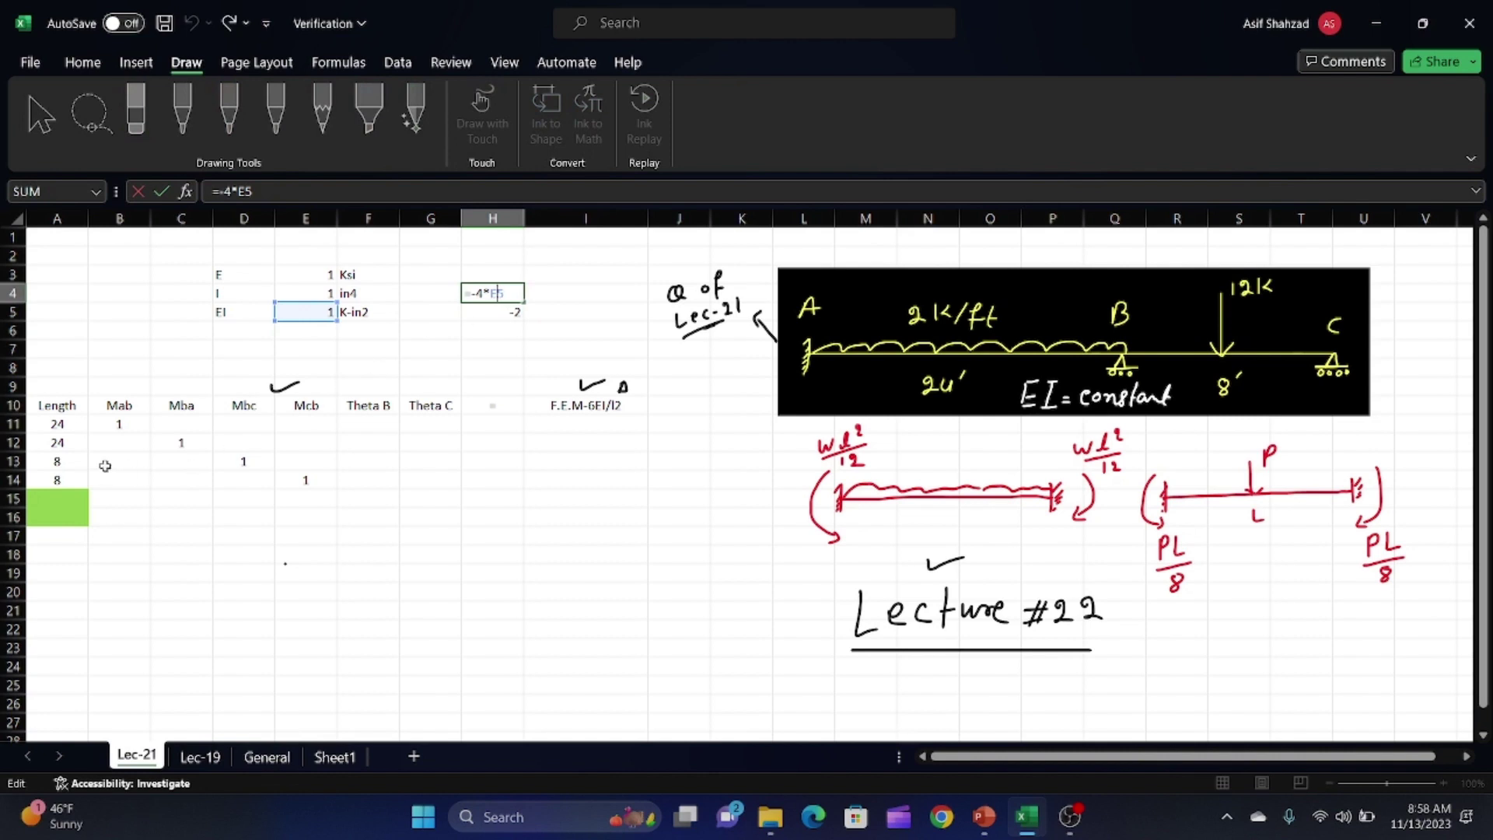
pyautogui.press('Escape')
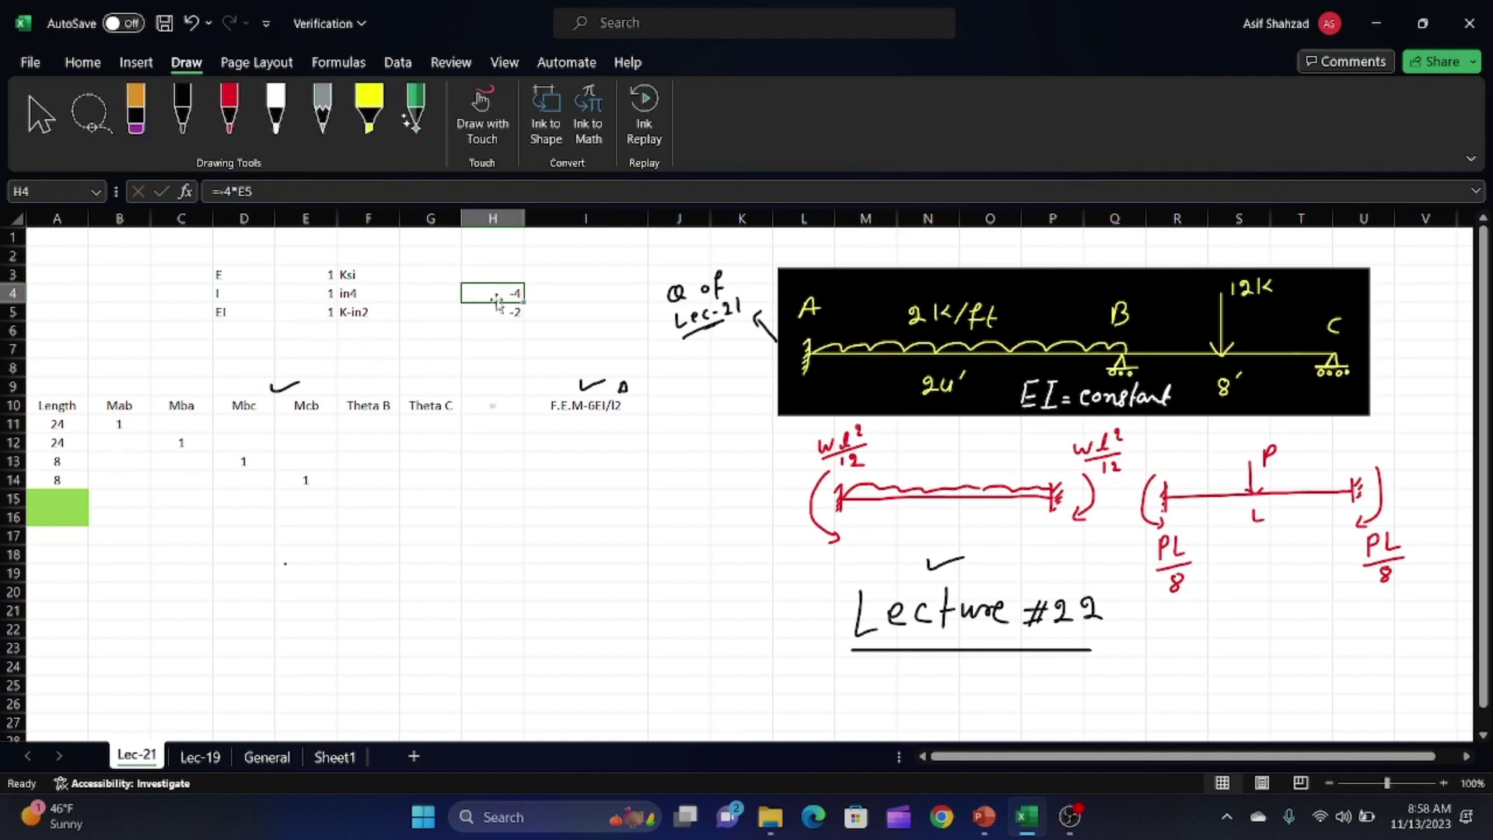
# - Enter the Theta B coefficient for the Mab row in F11 as =H5/A11
pyautogui.click(373, 424)
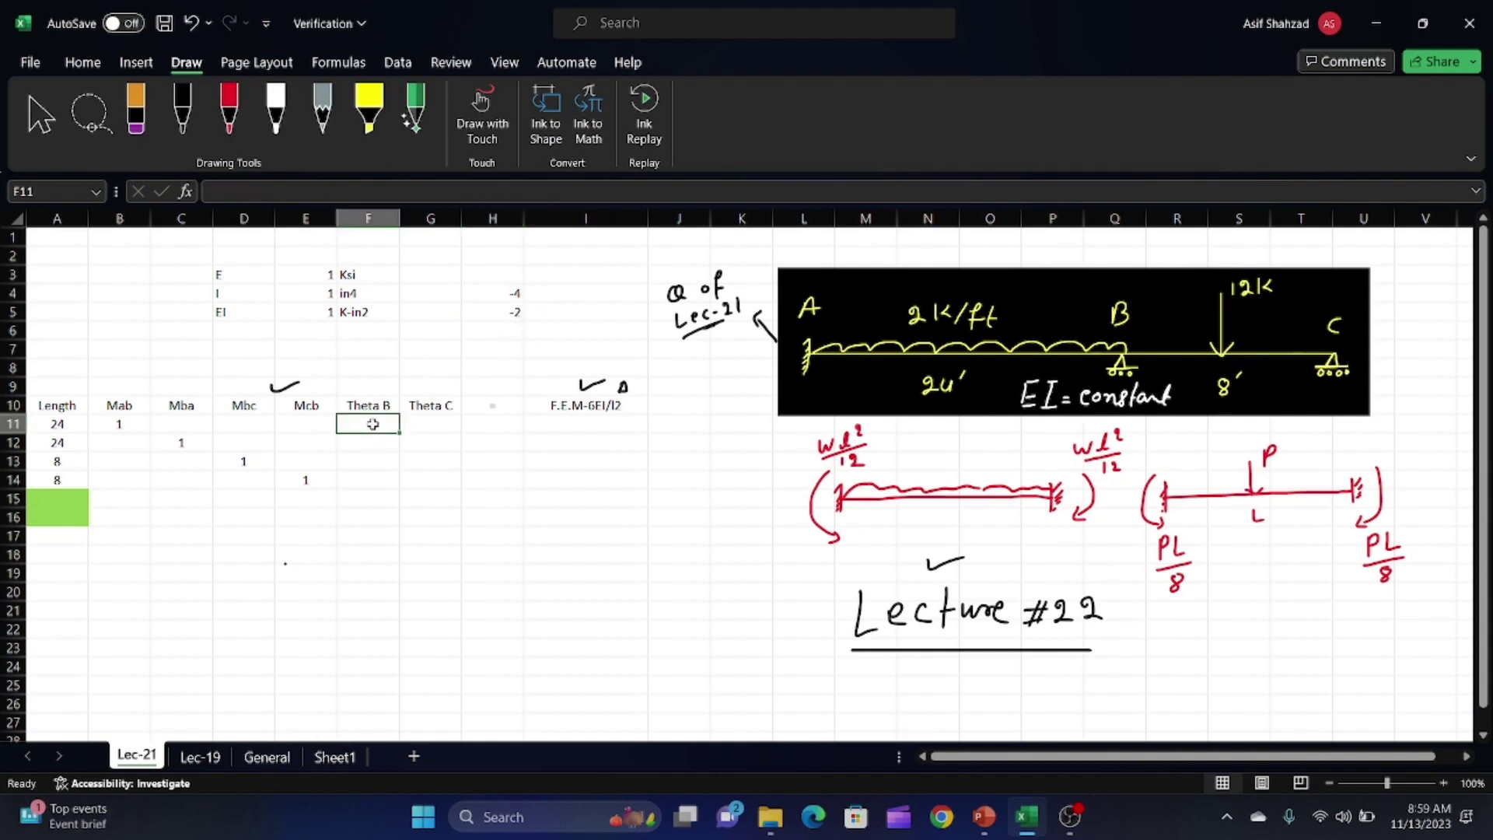
pyautogui.write('=')
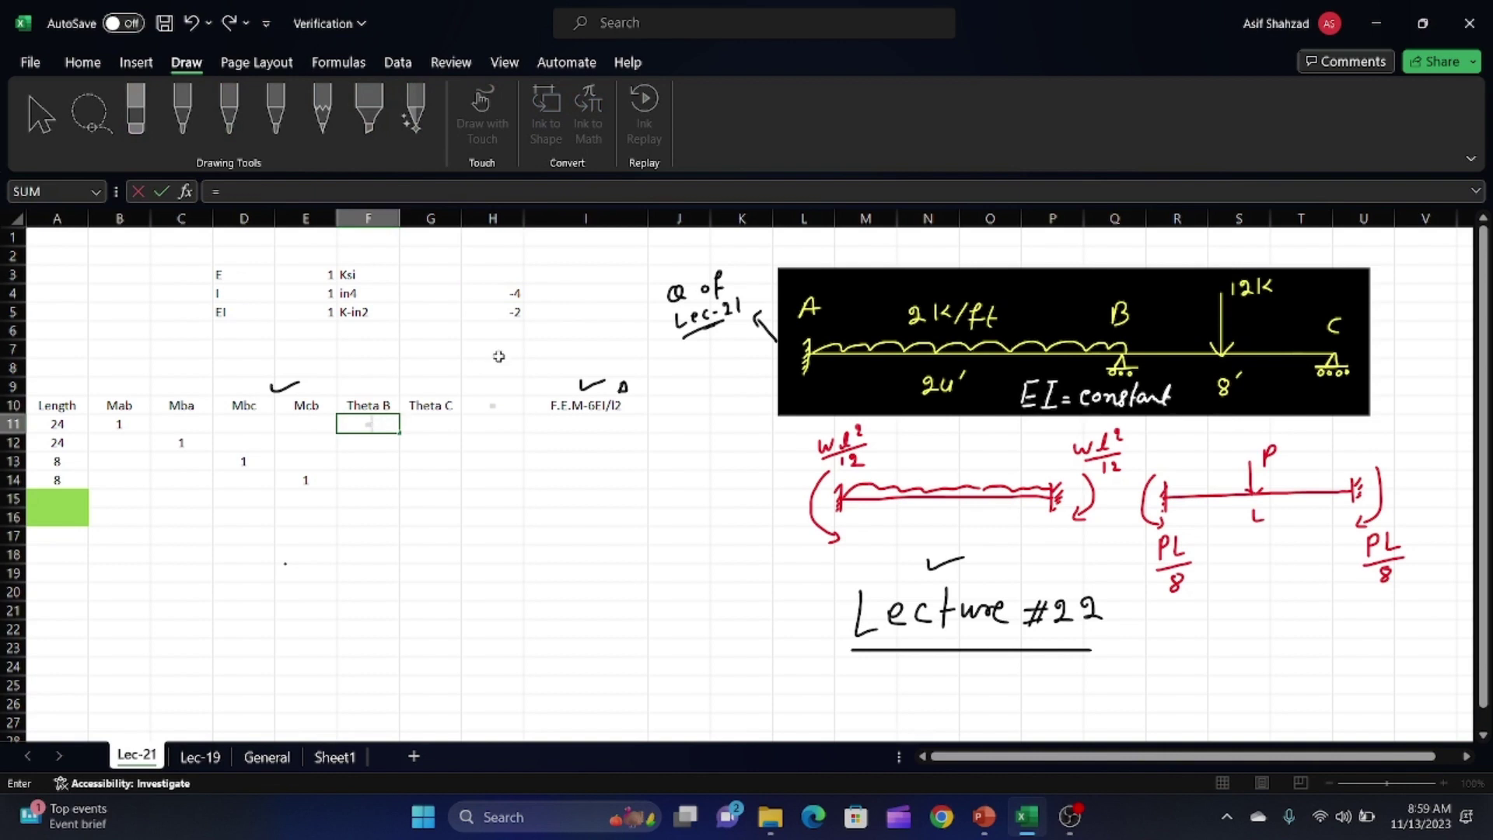
pyautogui.click(497, 311)
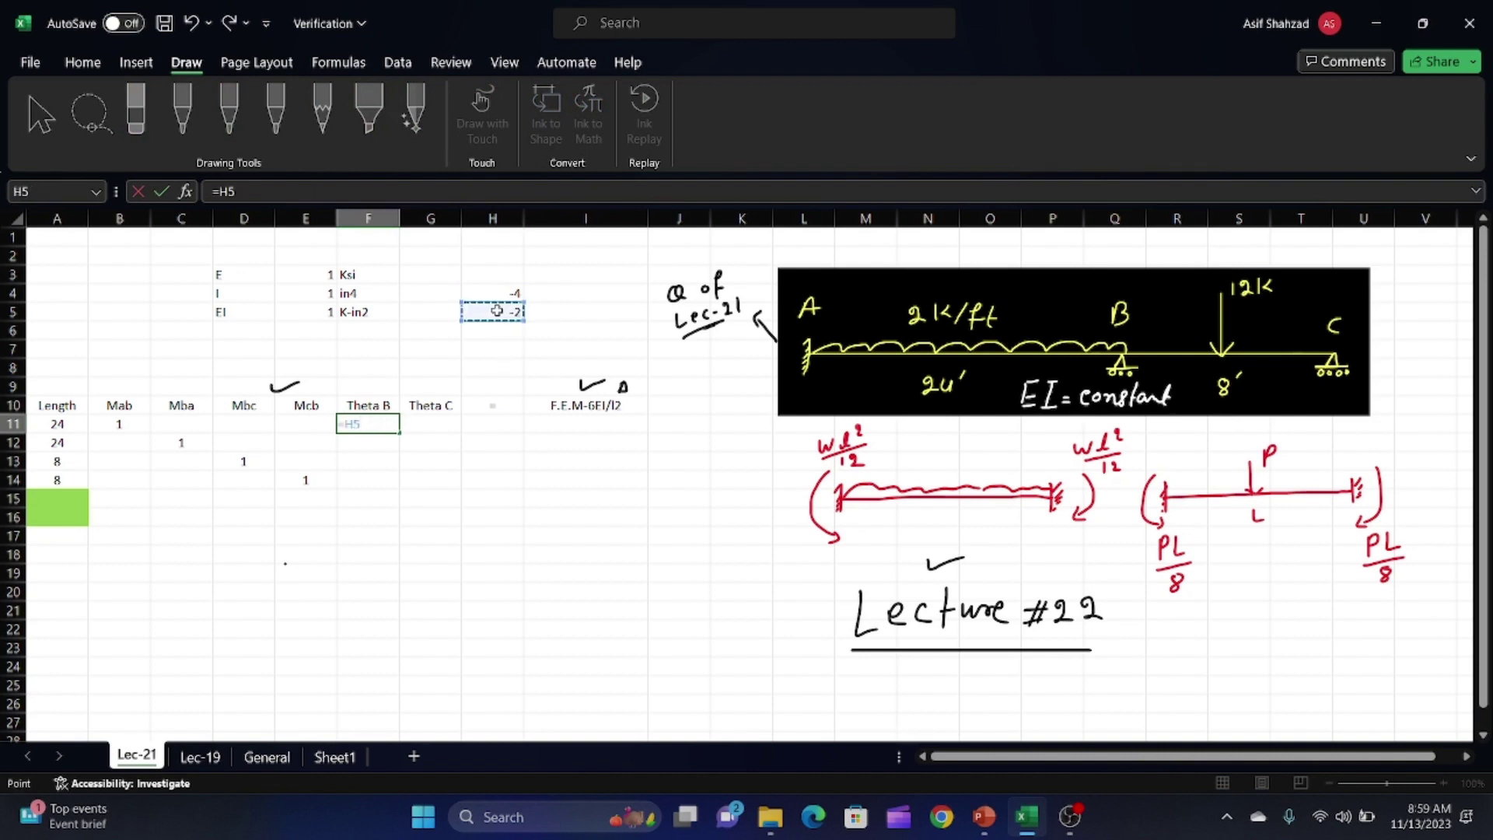
pyautogui.write('/')
pyautogui.click(65, 423)
pyautogui.press('Return')
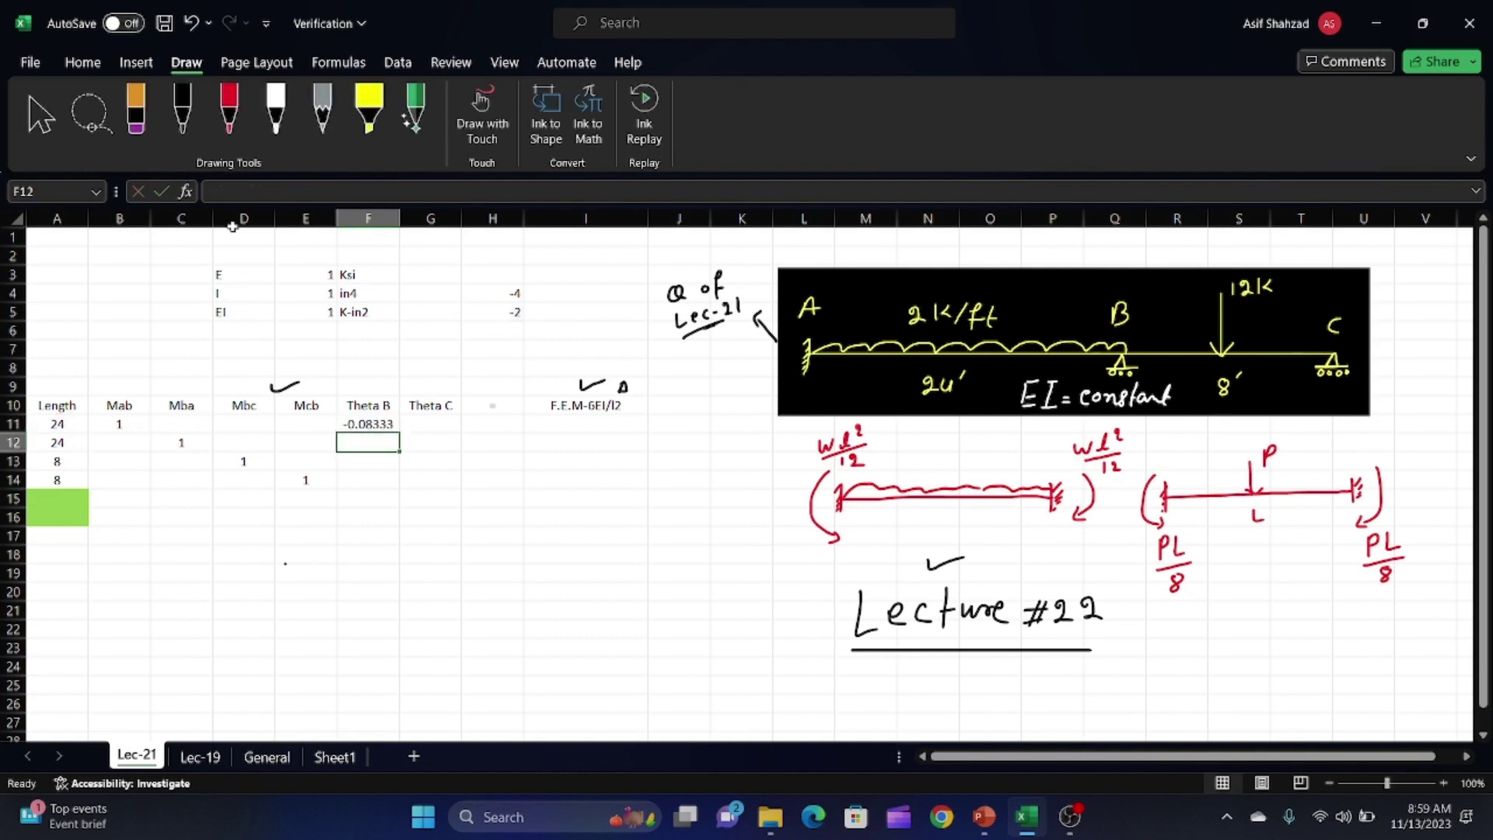
# - Handwrite the black ink labels -4EI and -2EI with lines leading from cells H4 and H5, then leave inking mode
pyautogui.click(204, 128)
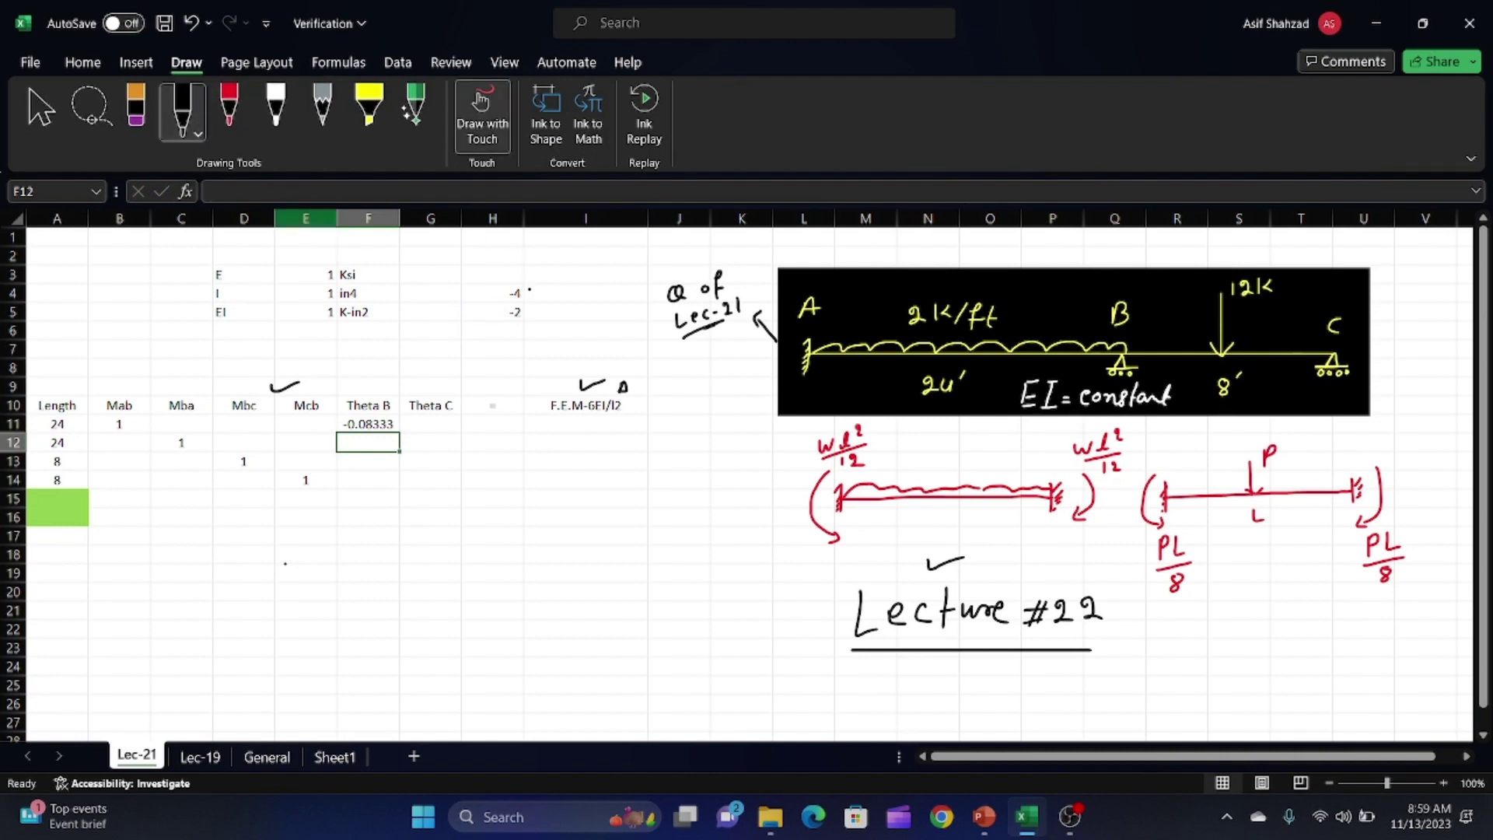
pyautogui.moveTo(530, 289); pyautogui.dragTo(608, 263)
pyautogui.moveTo(613, 247); pyautogui.dragTo(612, 258)
pyautogui.click(612, 262)
pyautogui.moveTo(526, 312)
pyautogui.mouseDown()
pyautogui.moveTo(593, 322)
pyautogui.moveTo(604, 302)
pyautogui.mouseUp()
pyautogui.moveTo(593, 312); pyautogui.dragTo(607, 322)
pyautogui.moveTo(612, 304); pyautogui.dragTo(613, 313)
pyautogui.click(612, 317)
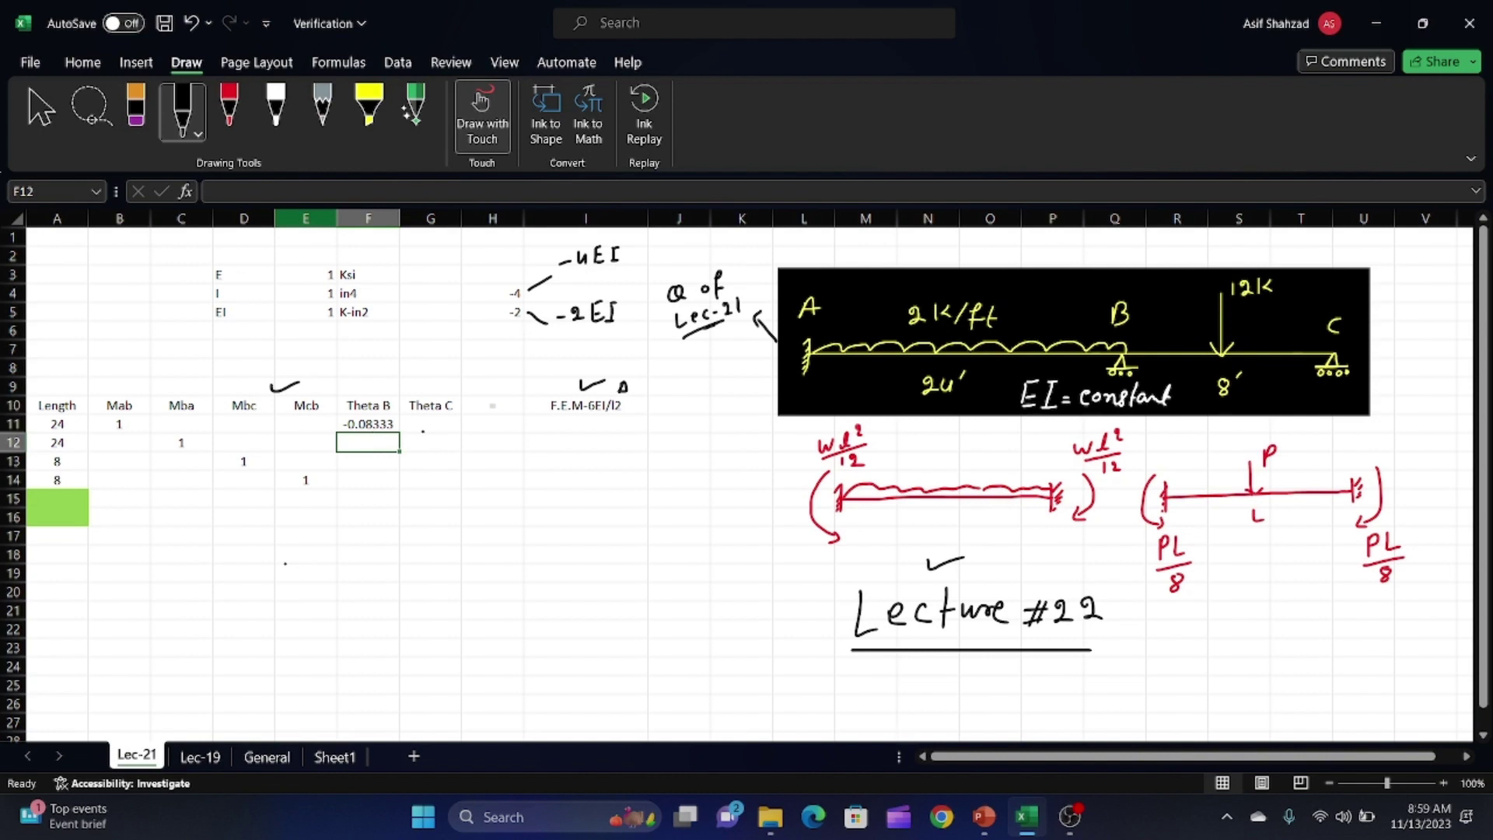
pyautogui.click(41, 113)
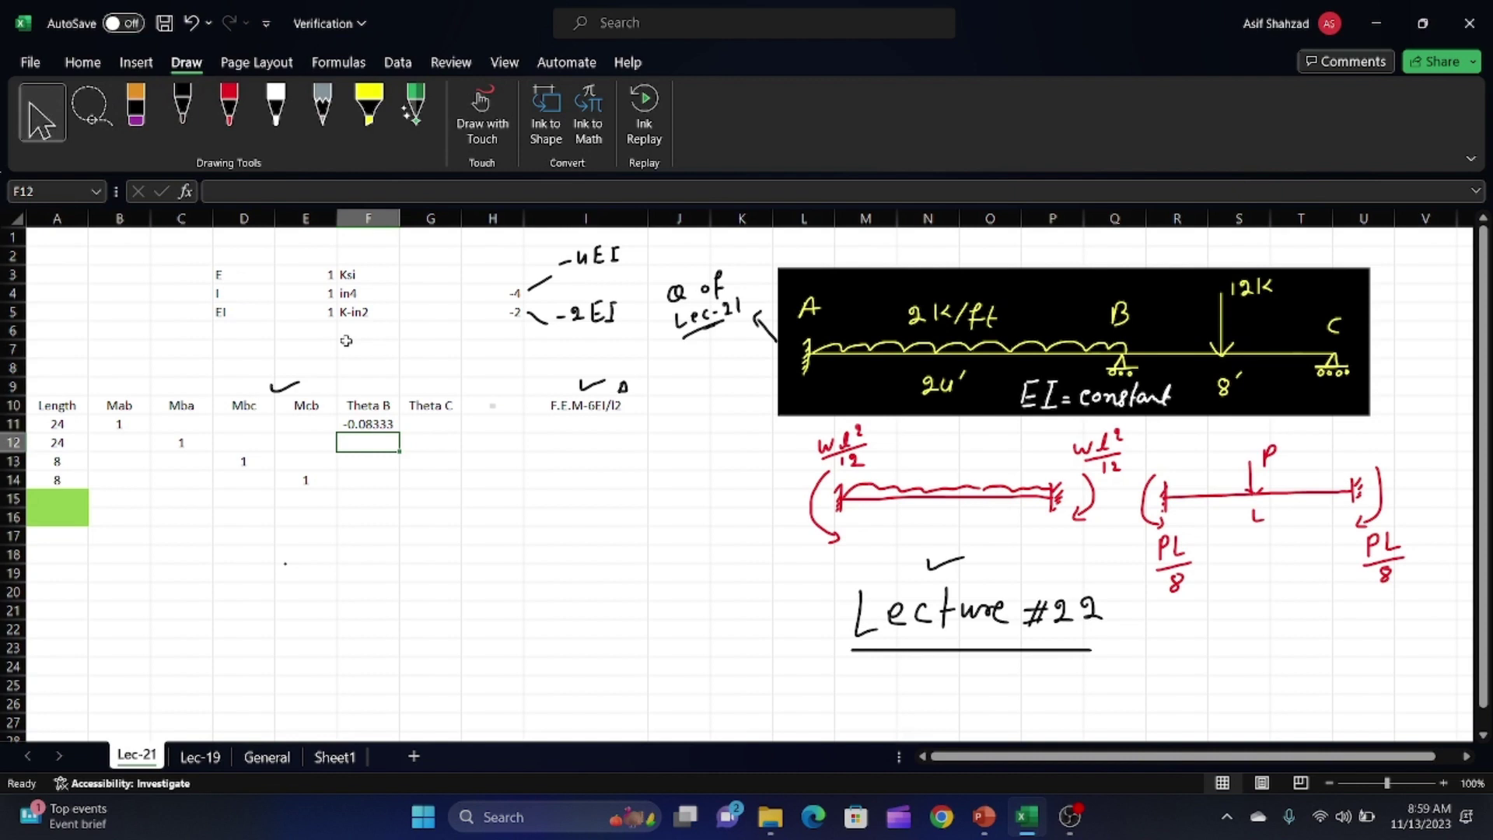
# - Fill the remaining Mab row coefficients with 0 in cells G11, C11, D11 and E11
pyautogui.click(434, 424)
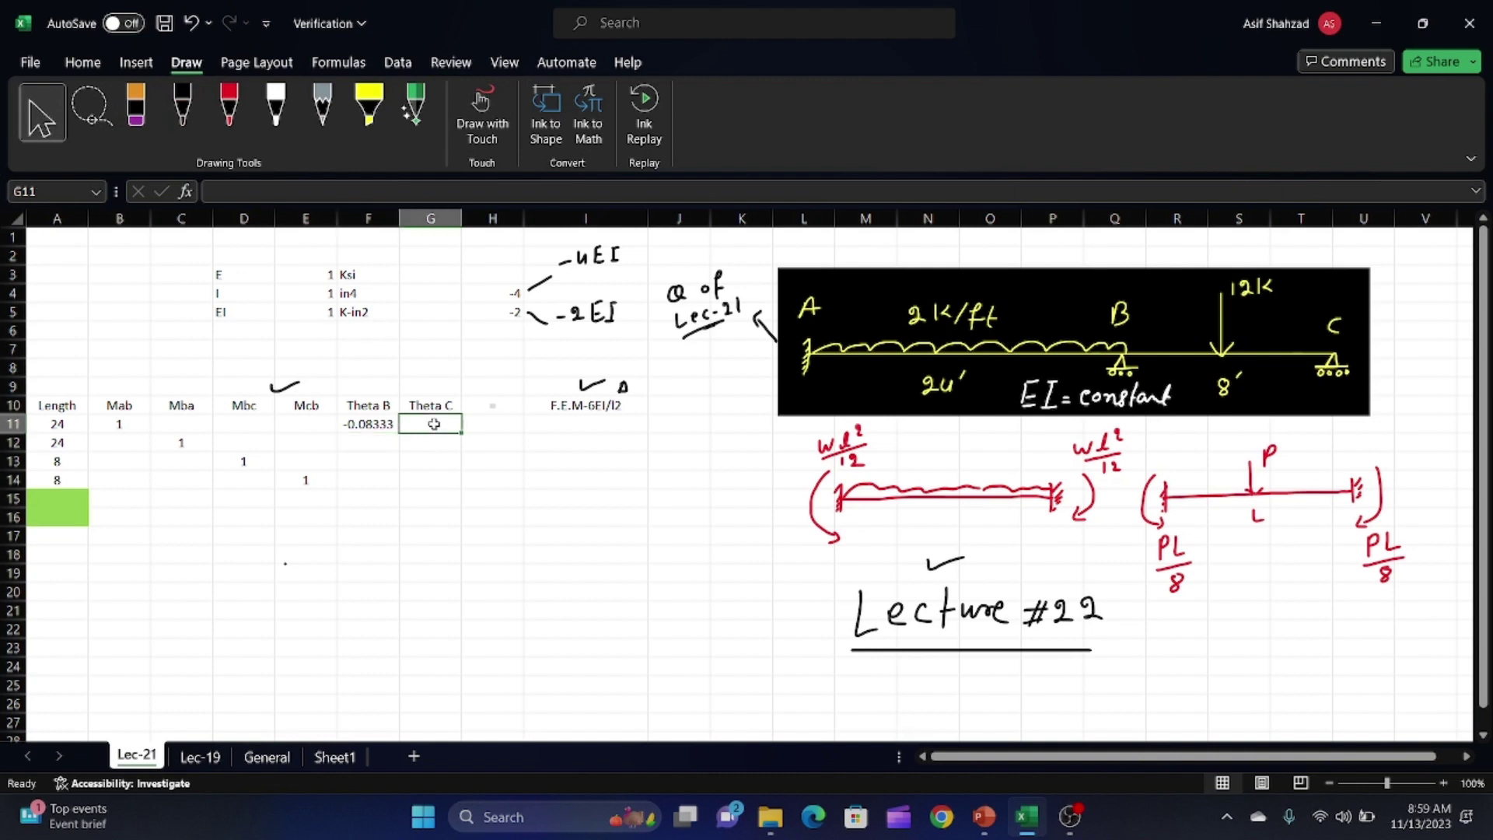
pyautogui.write('0')
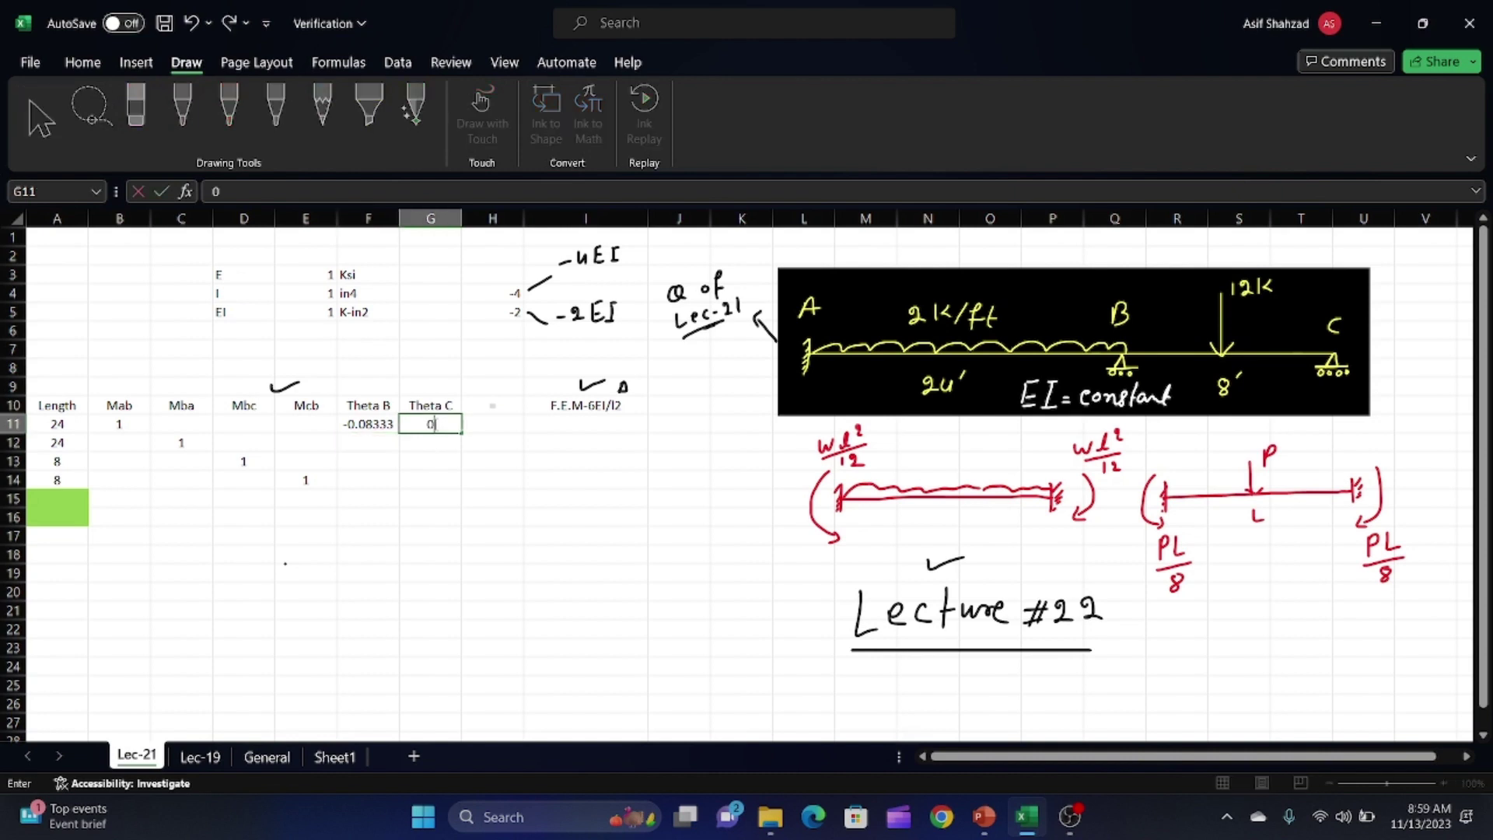
pyautogui.press('Left')
pyautogui.press('Left')
pyautogui.press('Left')
pyautogui.press('Left')
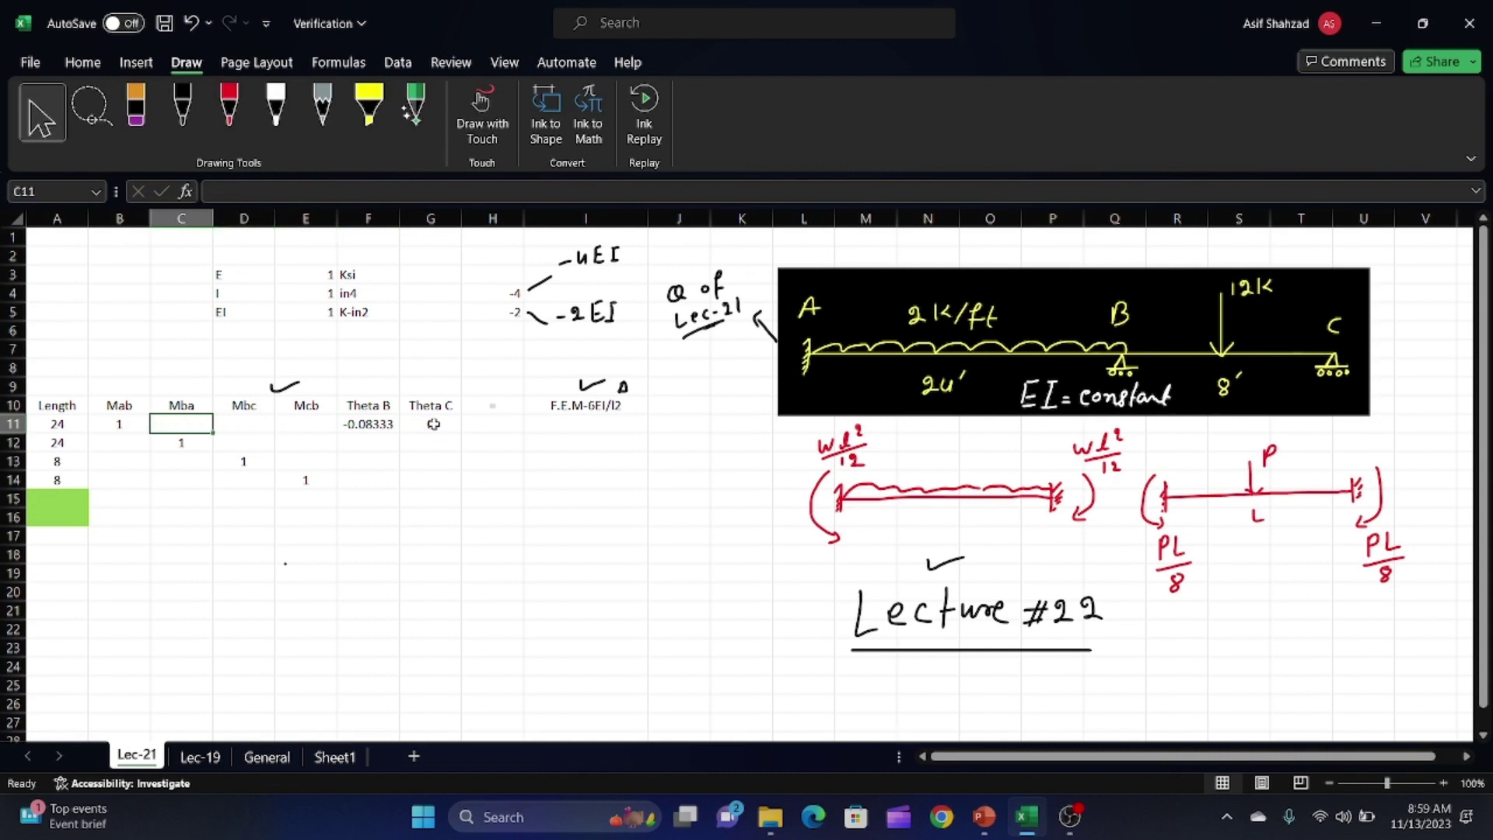
pyautogui.write('0')
pyautogui.press('Right')
pyautogui.write('0')
pyautogui.press('Right')
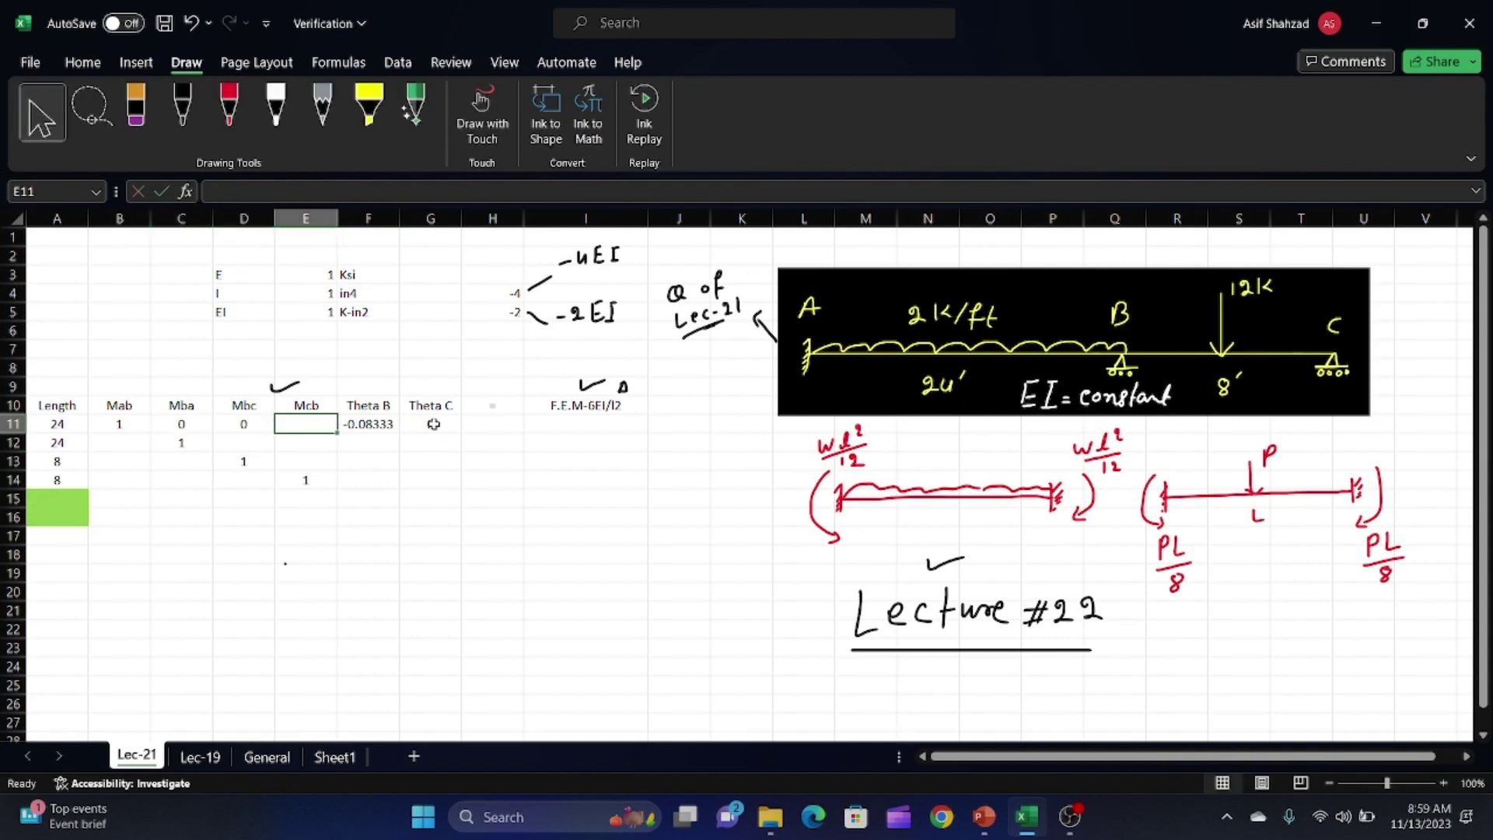
pyautogui.write('0')
pyautogui.press('Right')
pyautogui.click(119, 461)
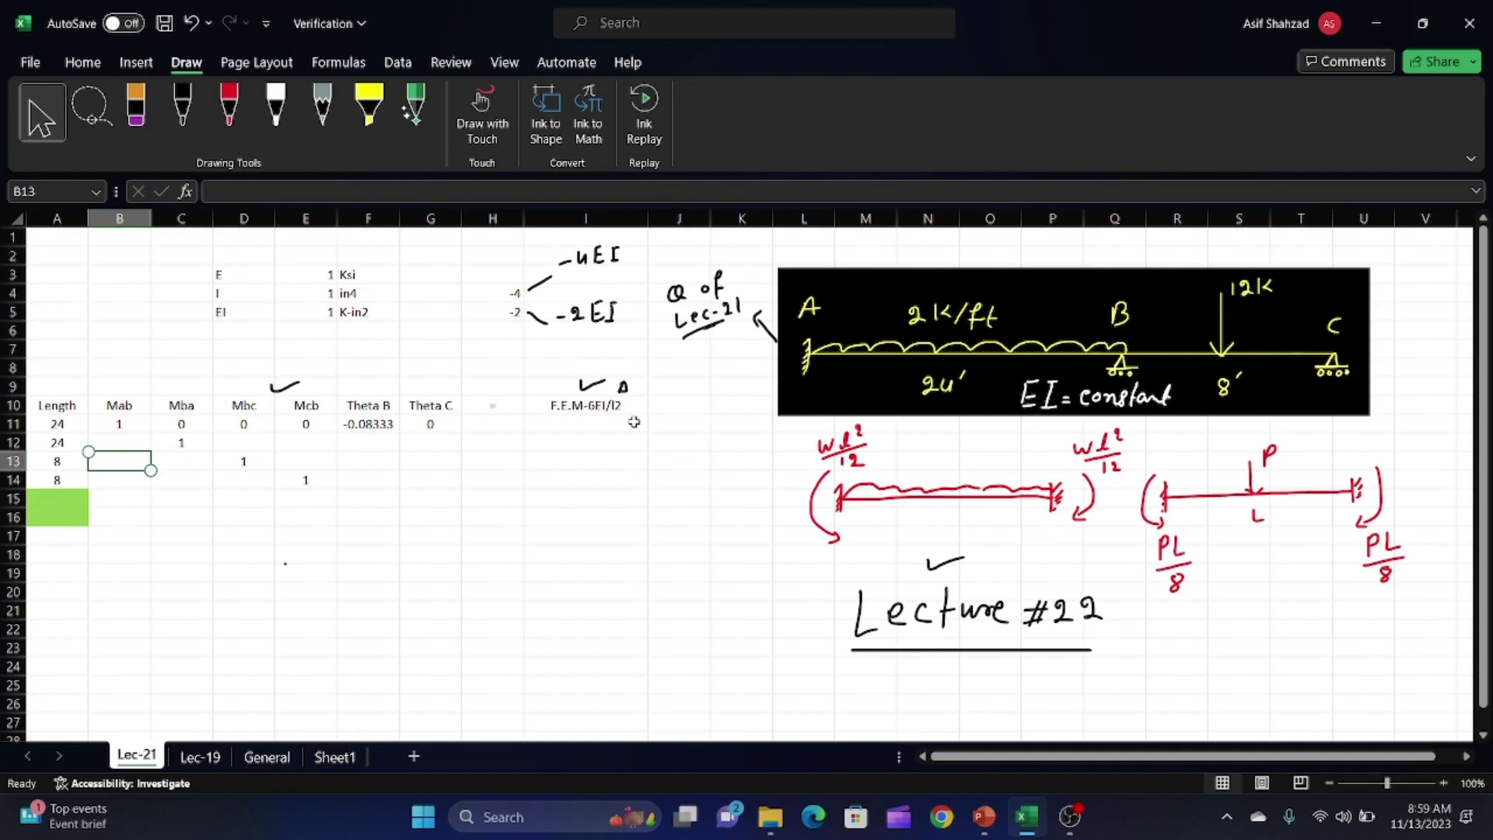
# - Consult the known part of the equation on the General sheet and enter the Mab fixed end moment in Lec-21 cell I11 as =2*A11^2/12
pyautogui.click(578, 423)
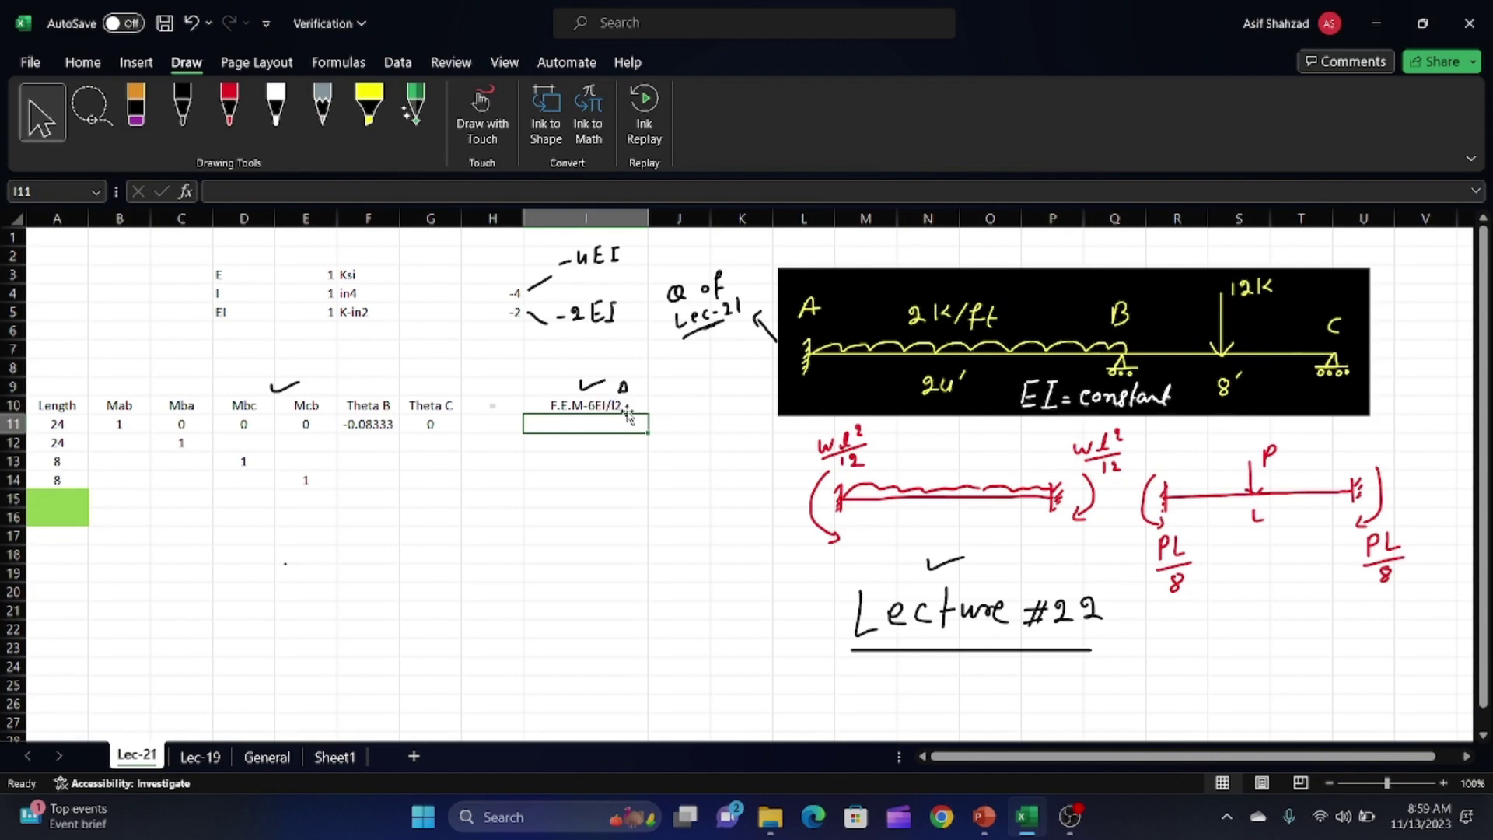
pyautogui.click(273, 758)
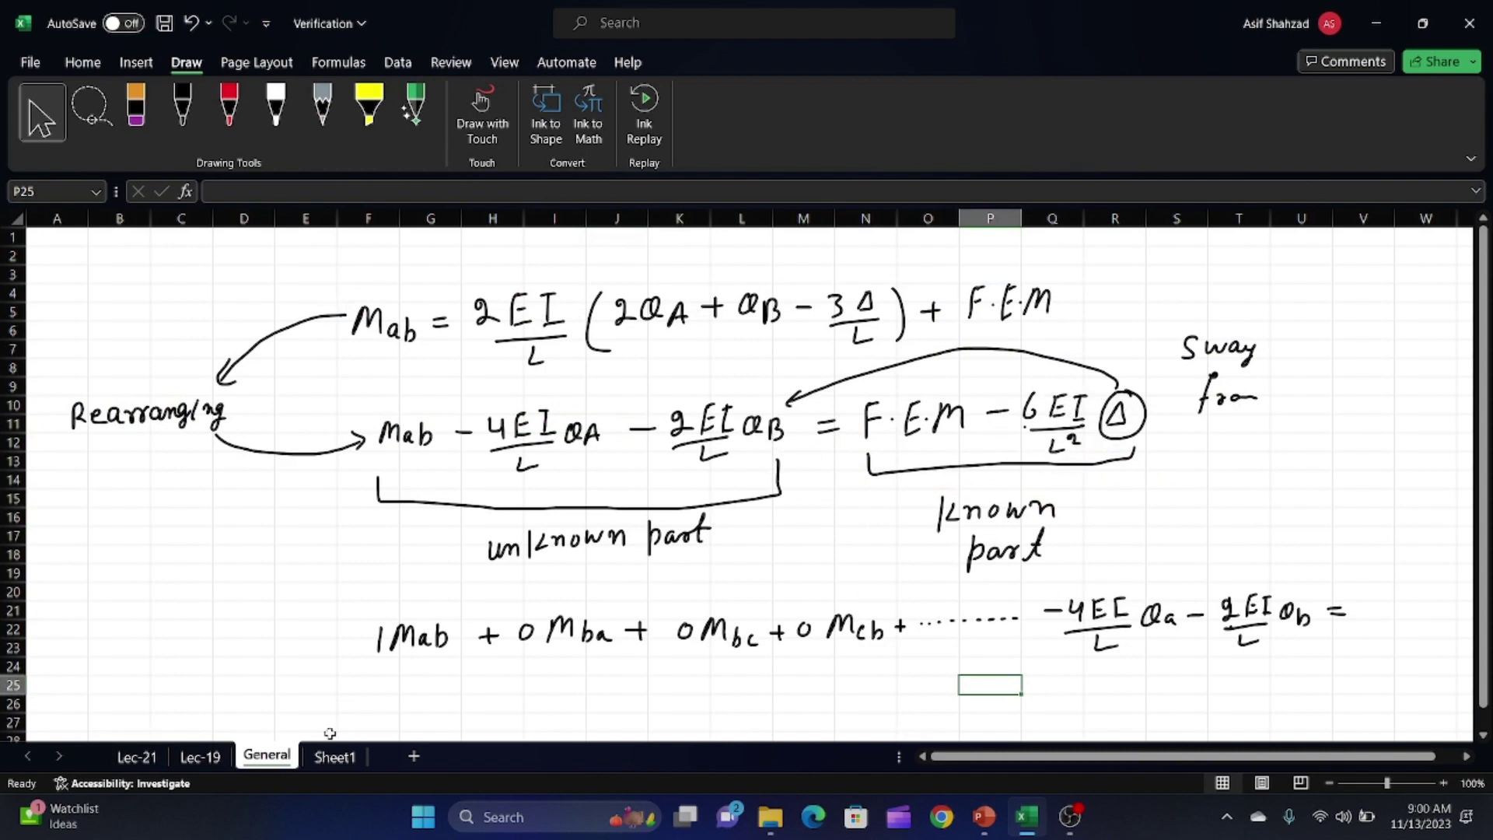
pyautogui.click(137, 756)
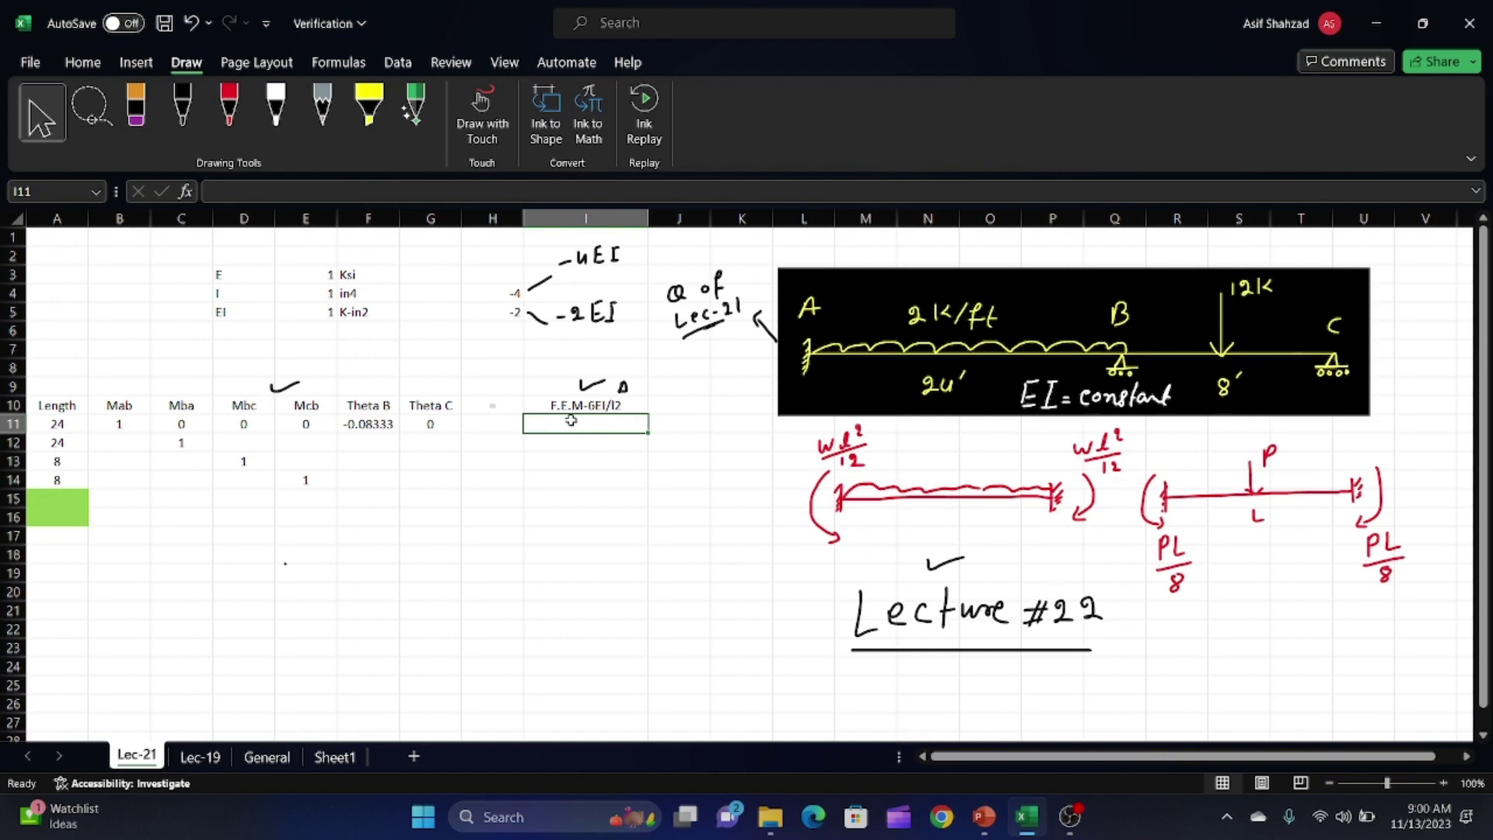
pyautogui.write('=2*')
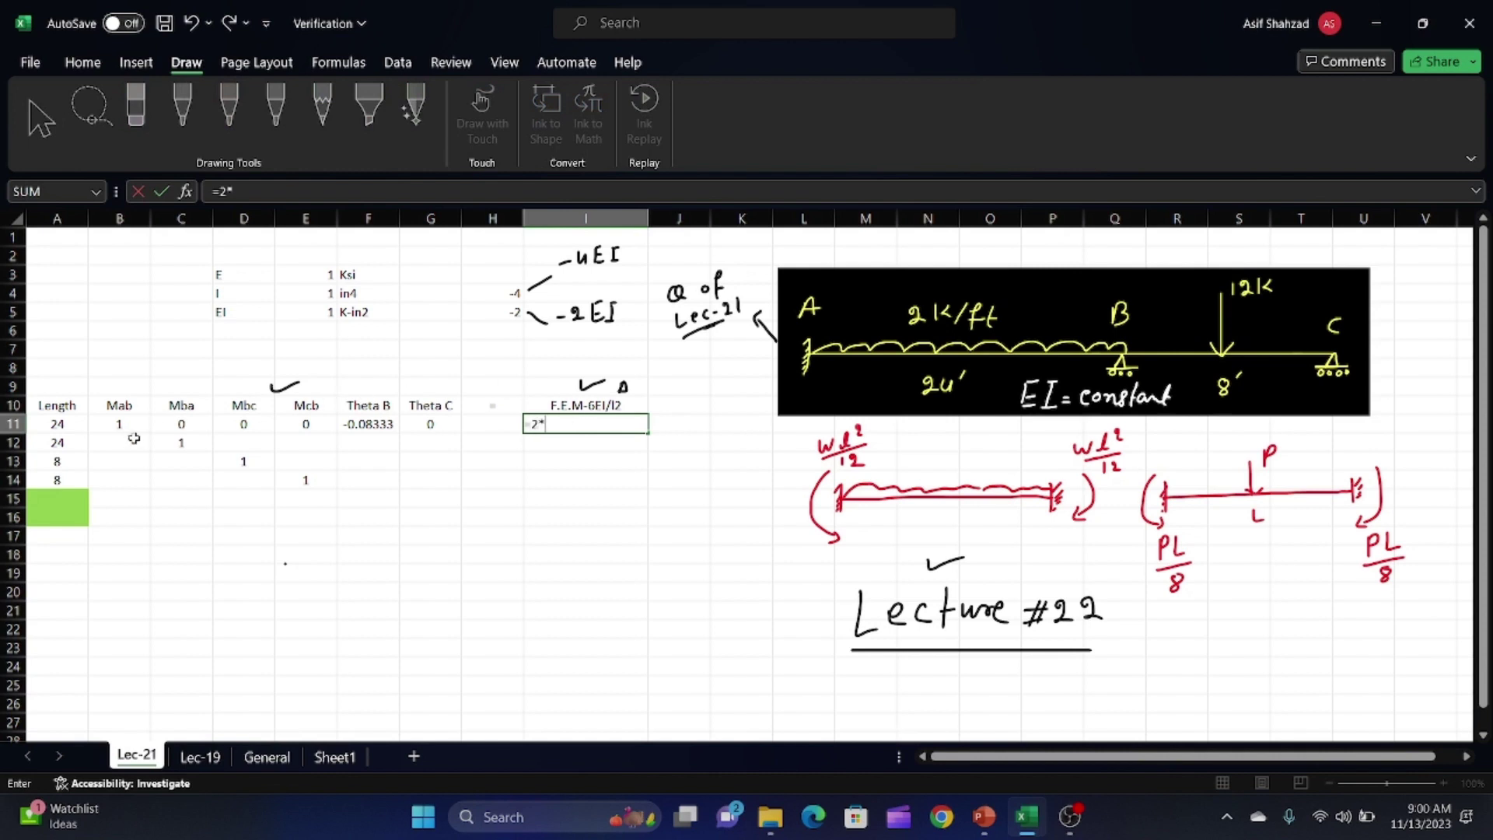
pyautogui.click(65, 422)
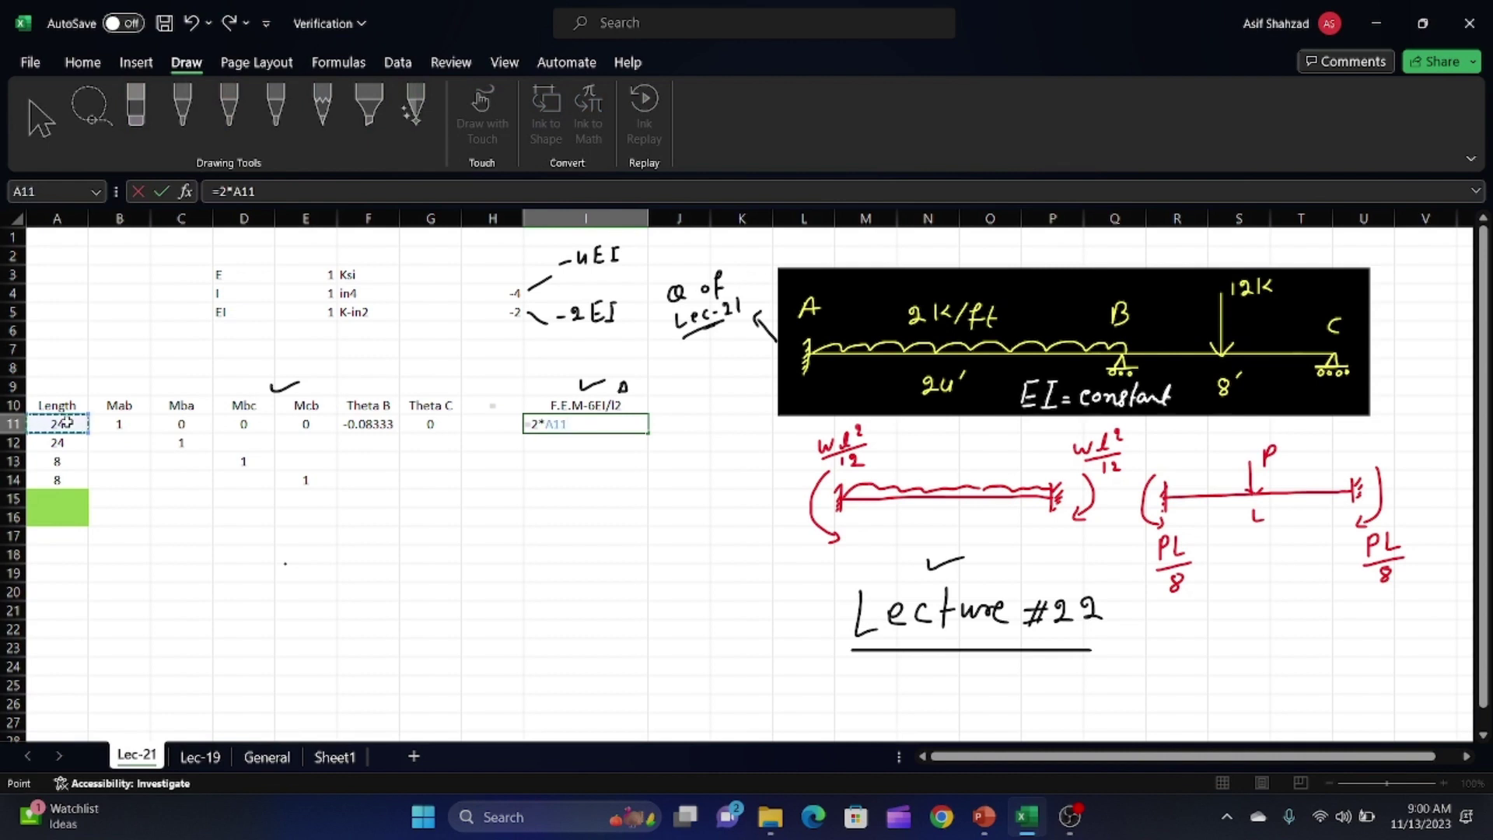
pyautogui.write('^2/12')
pyautogui.press('Return')
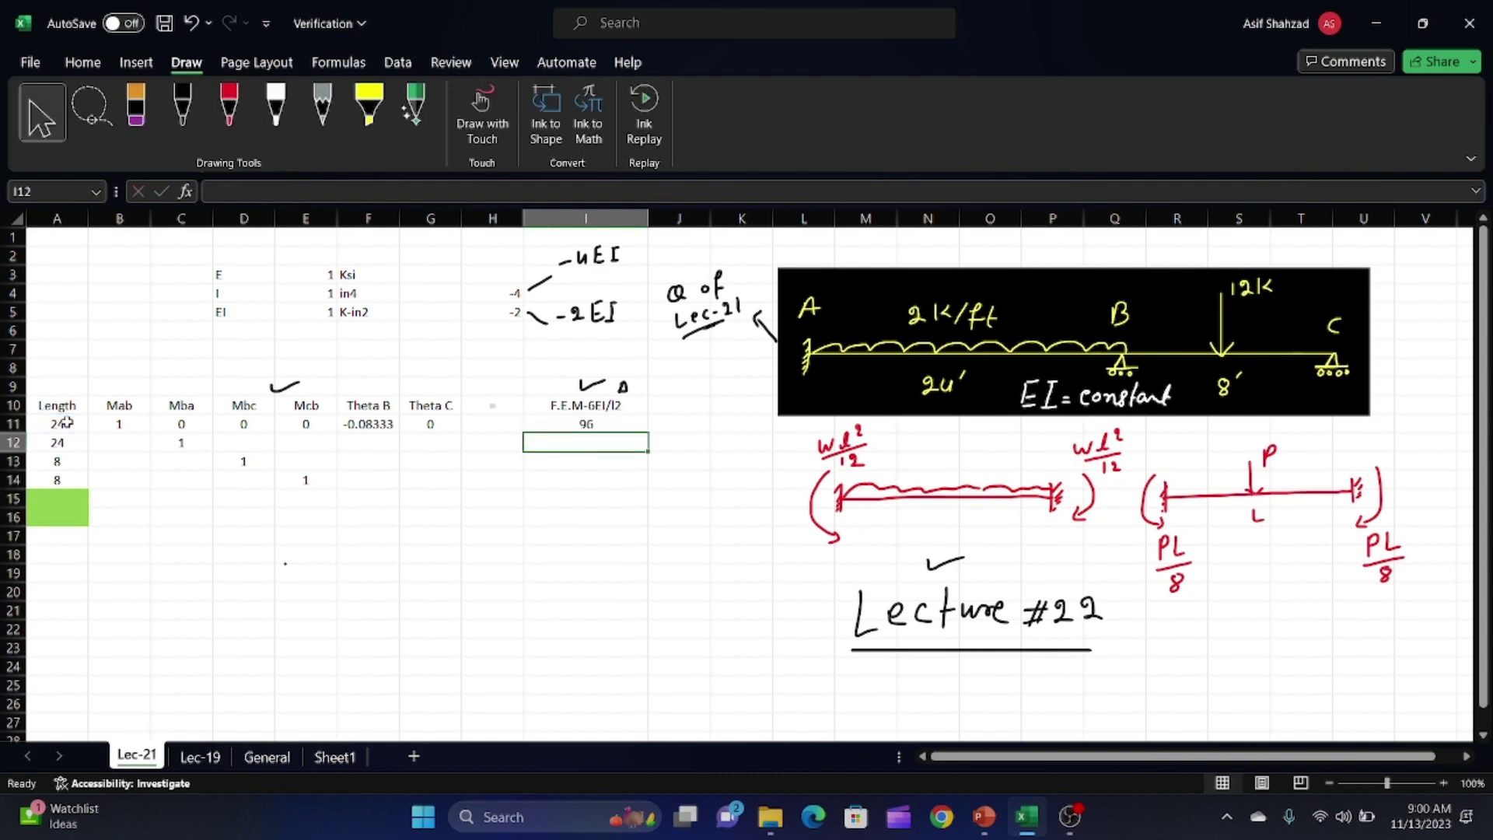
# - Enter the Mba fixed end moment in I12 as =-I11
pyautogui.write('=-')
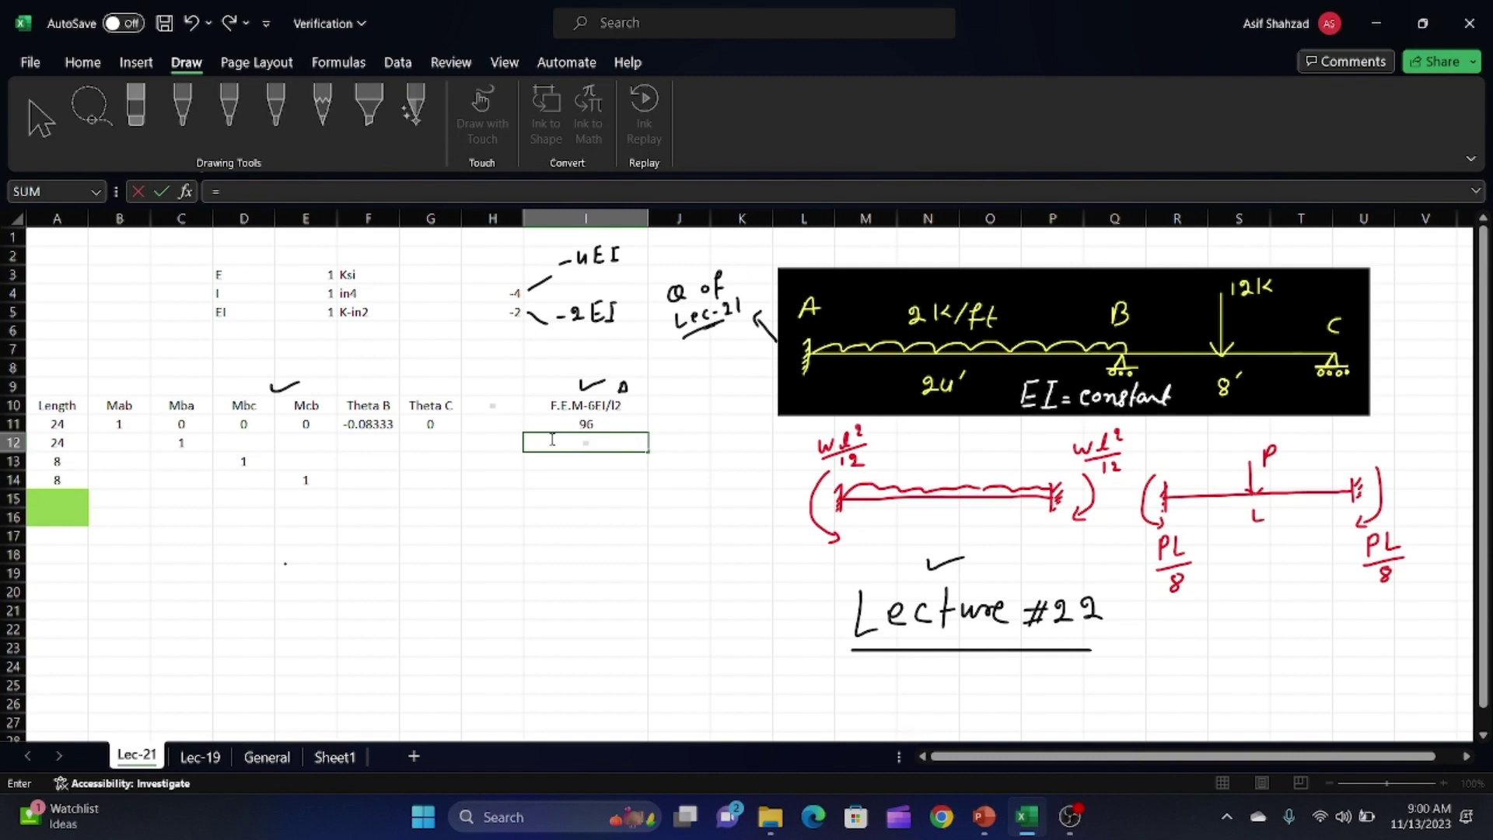
pyautogui.click(593, 422)
pyautogui.press('Return')
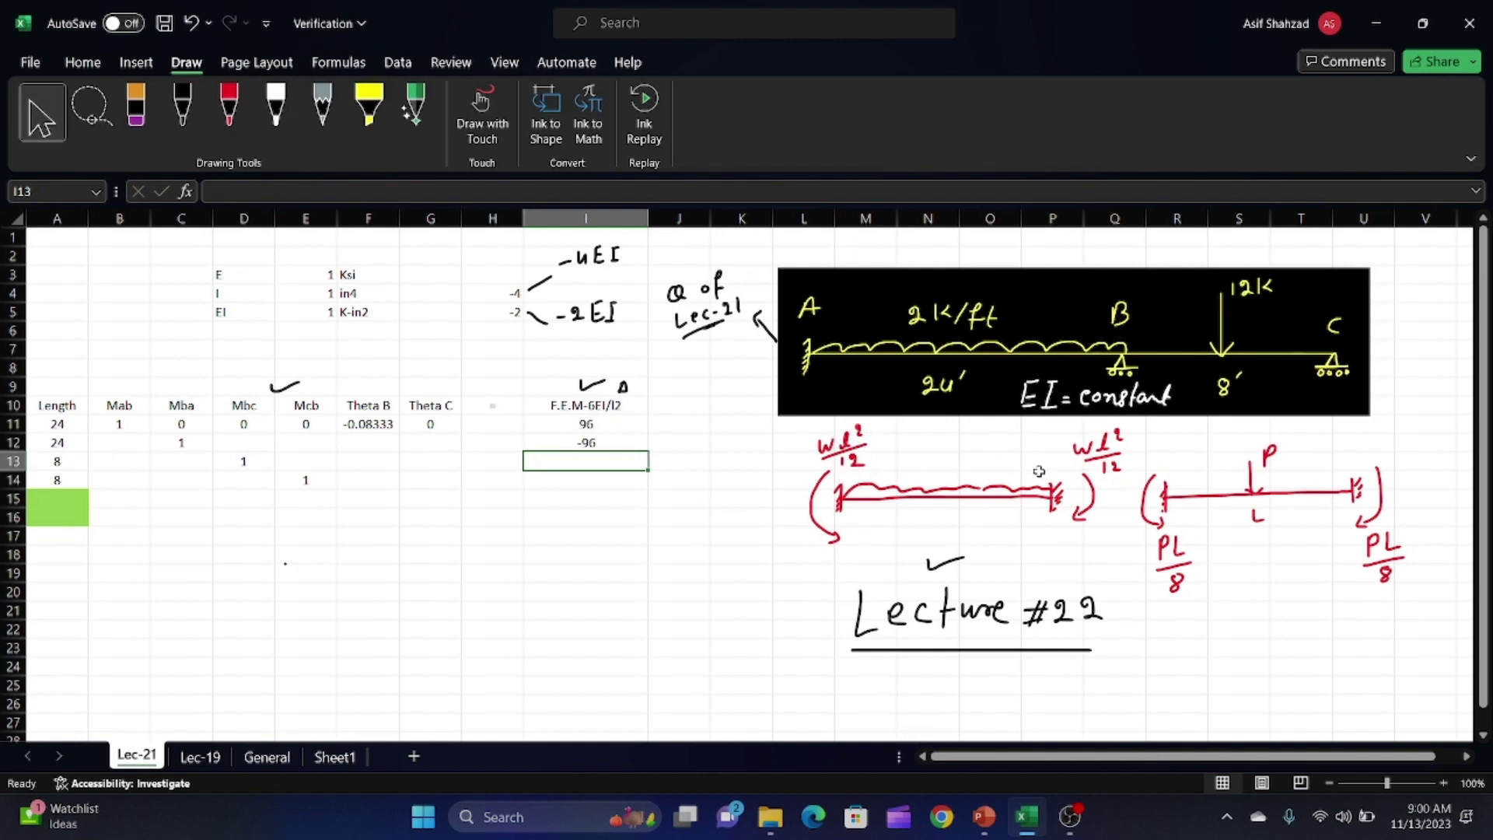
# - Handwrite red plus signs beside the left-end and minus signs beside the right-end wl²/12 and PL/8 moments, then leave inking mode
pyautogui.click(231, 86)
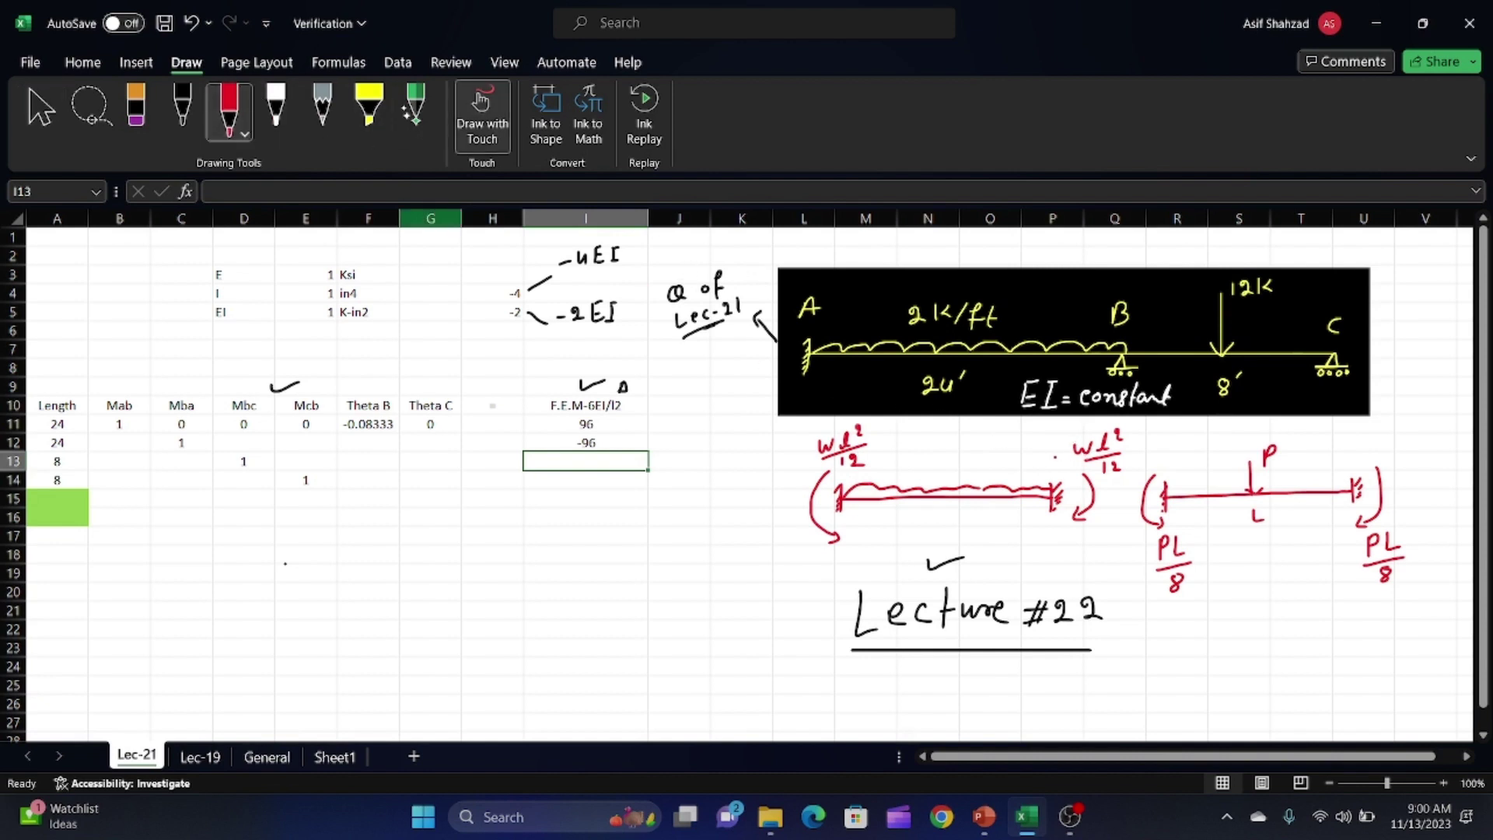
pyautogui.rightClick(286, 563)
pyautogui.moveTo(1050, 460); pyautogui.dragTo(1064, 461)
pyautogui.moveTo(792, 451); pyautogui.dragTo(800, 458)
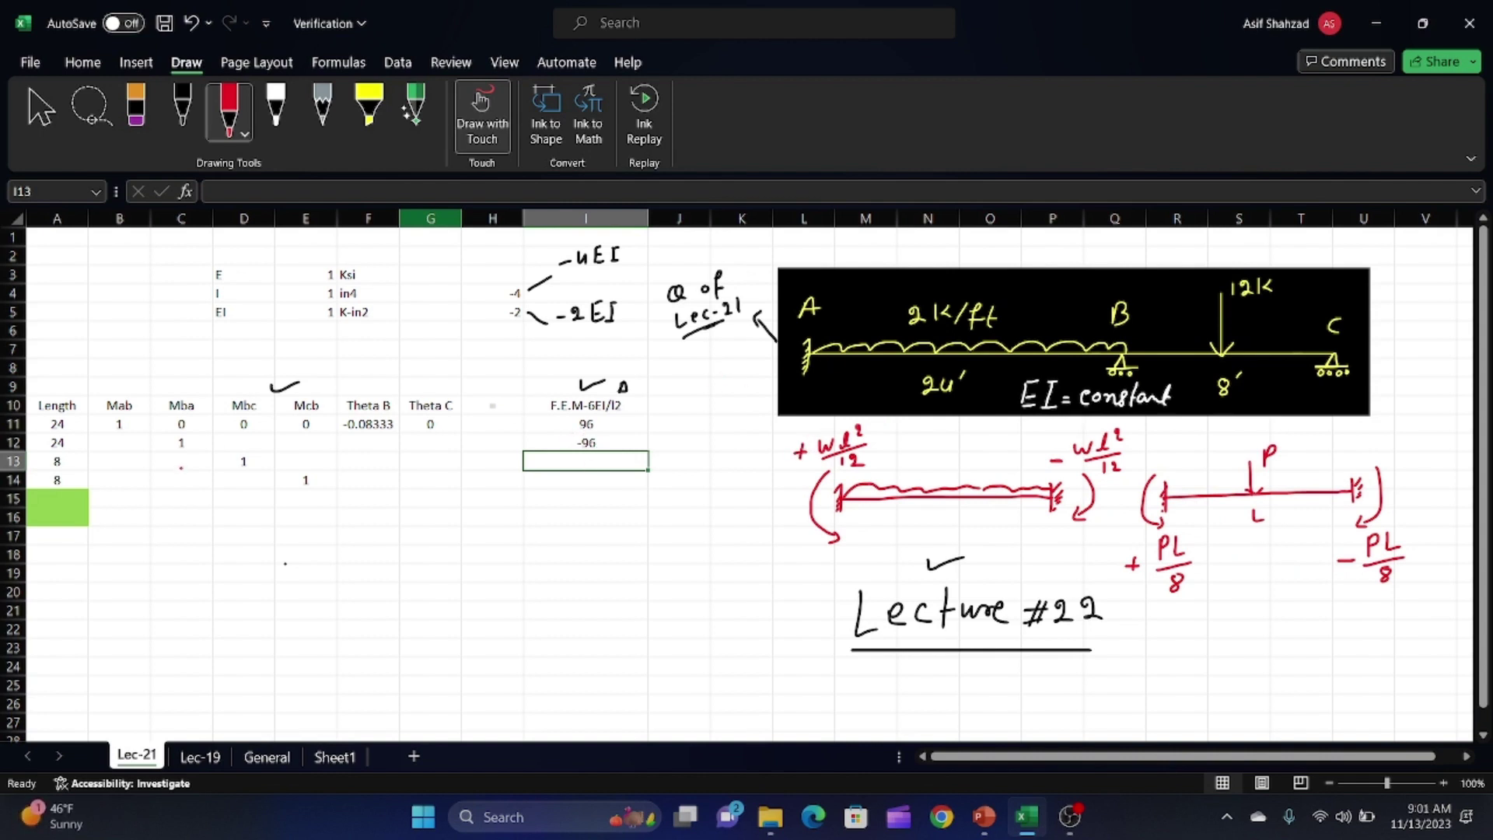
pyautogui.click(32, 120)
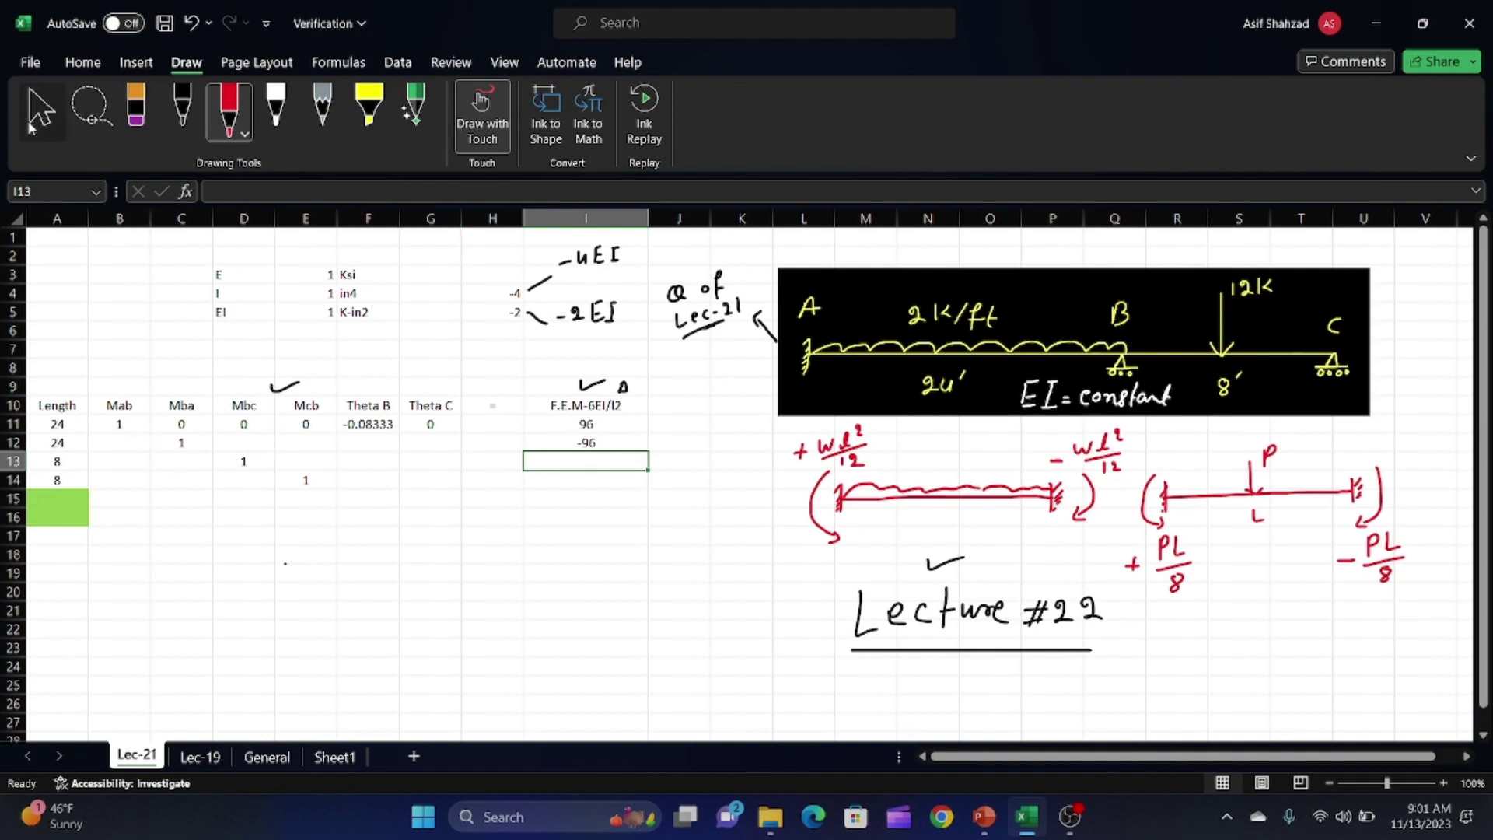
# - Fill the Mab, Mbc and Mcb coefficients of the Mba row with 0 in cells B12, D12 and E12
pyautogui.click(127, 438)
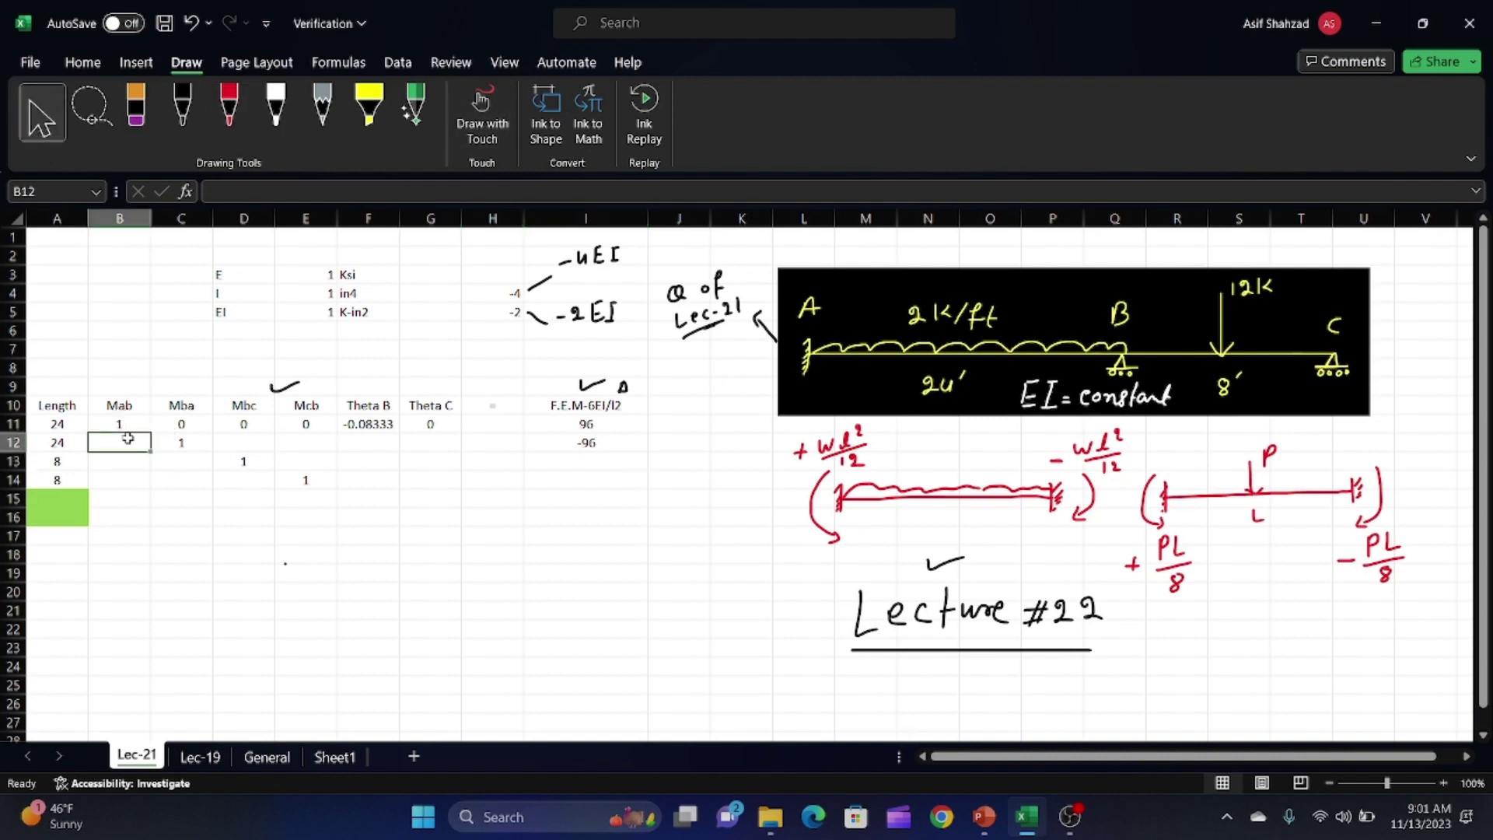
pyautogui.write('0')
pyautogui.press('Tab')
pyautogui.press('Tab')
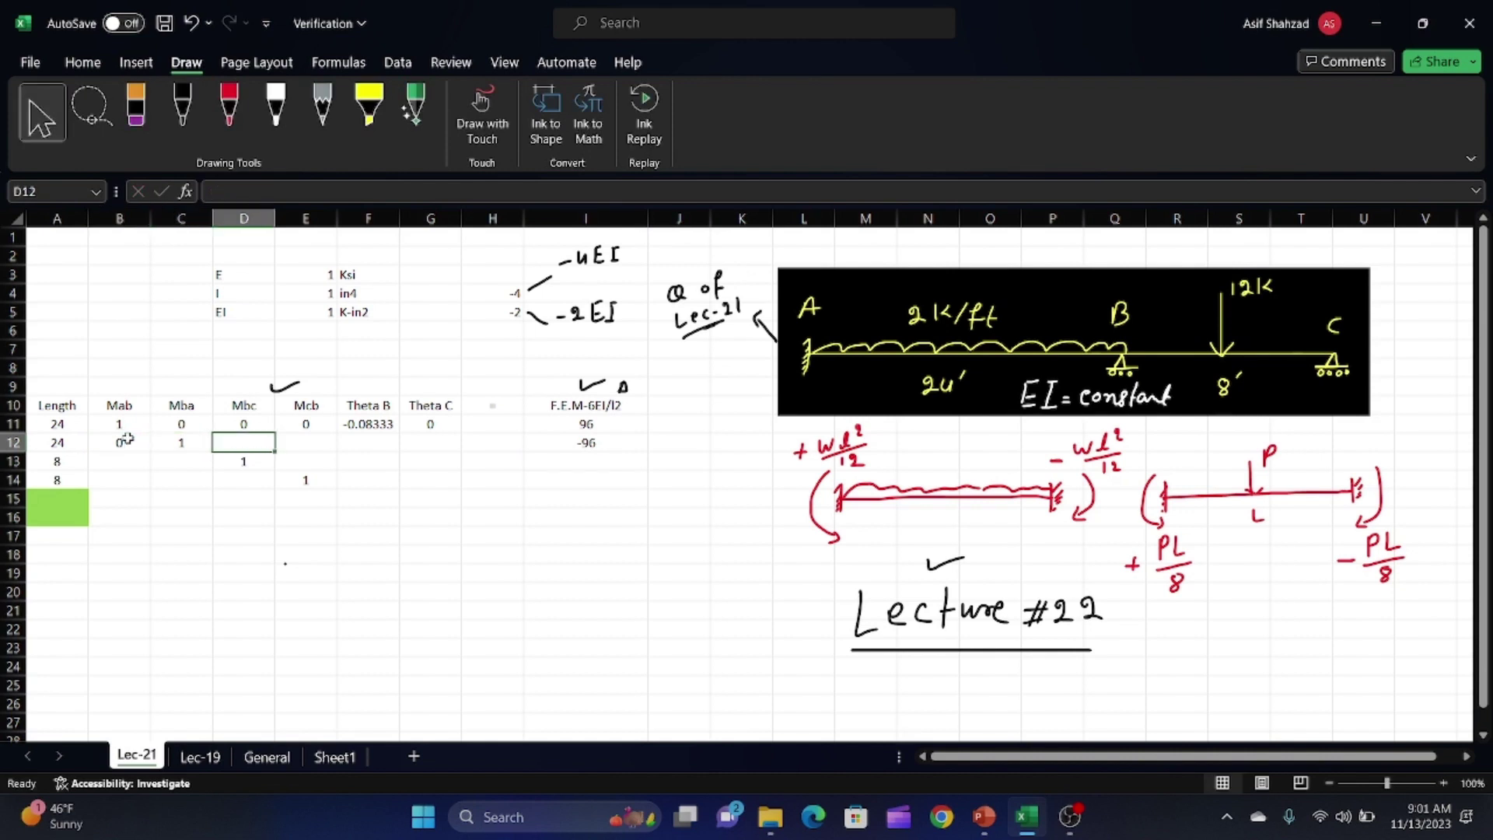
pyautogui.write('0')
pyautogui.press('Tab')
pyautogui.write('0')
pyautogui.press('Tab')
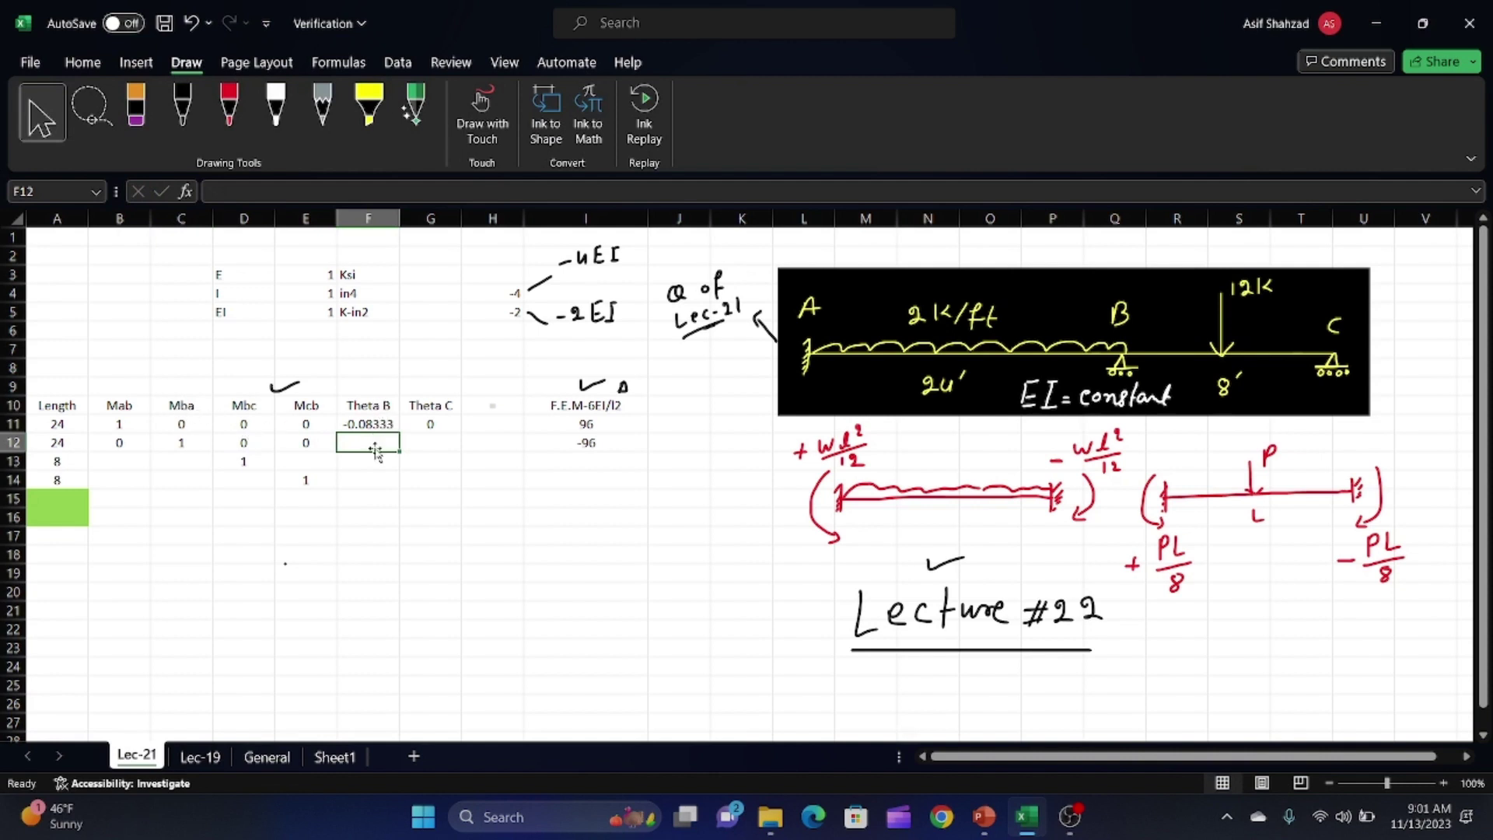
# - Enter the Mba row's Theta B coefficient in F12 as =H4/A12 and its Theta C coefficient in G12 as 0
pyautogui.write('=')
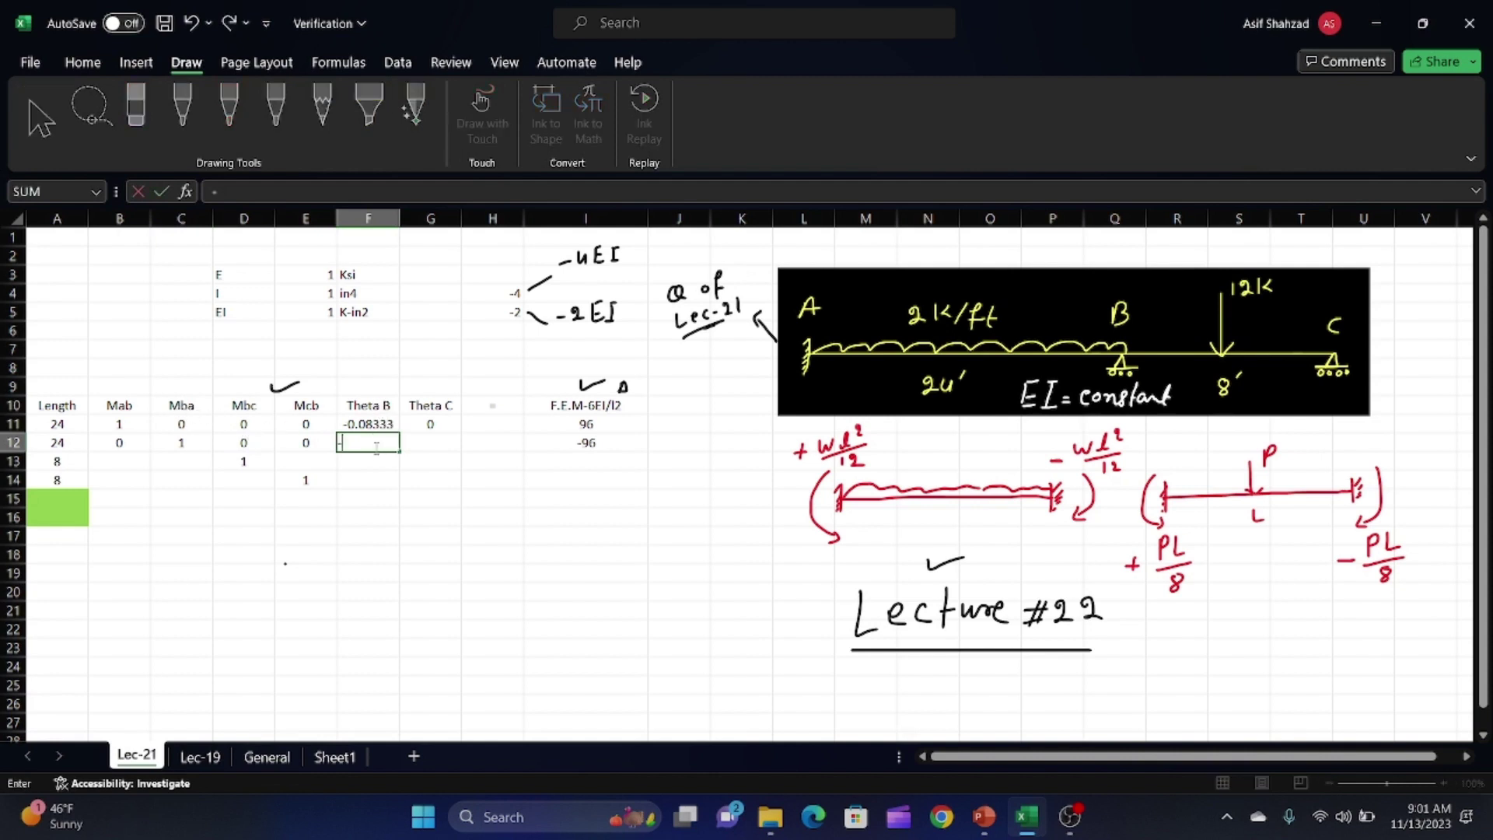
pyautogui.write('-')
pyautogui.click(501, 292)
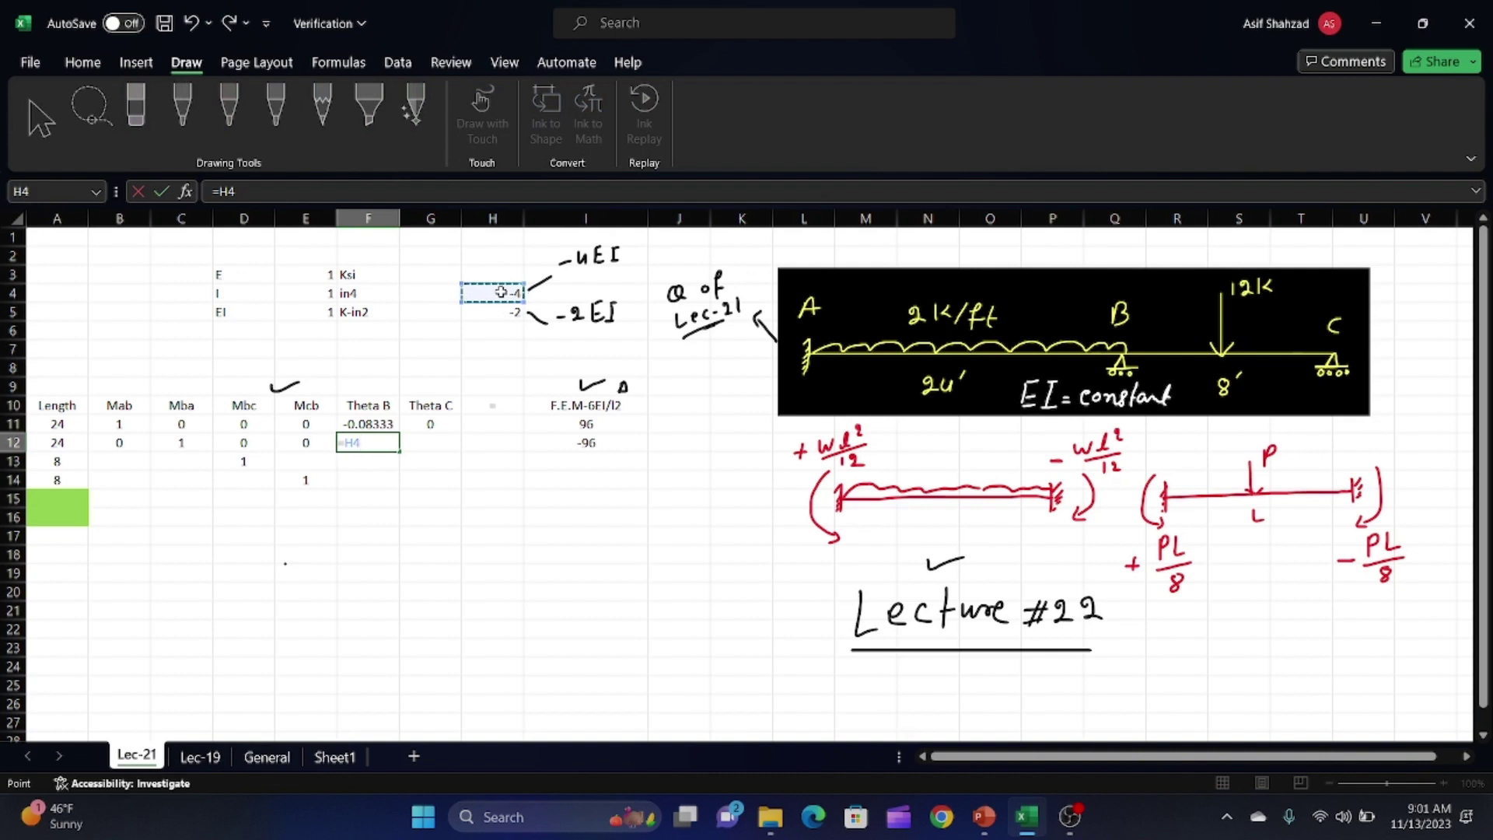
pyautogui.write('/')
pyautogui.click(66, 446)
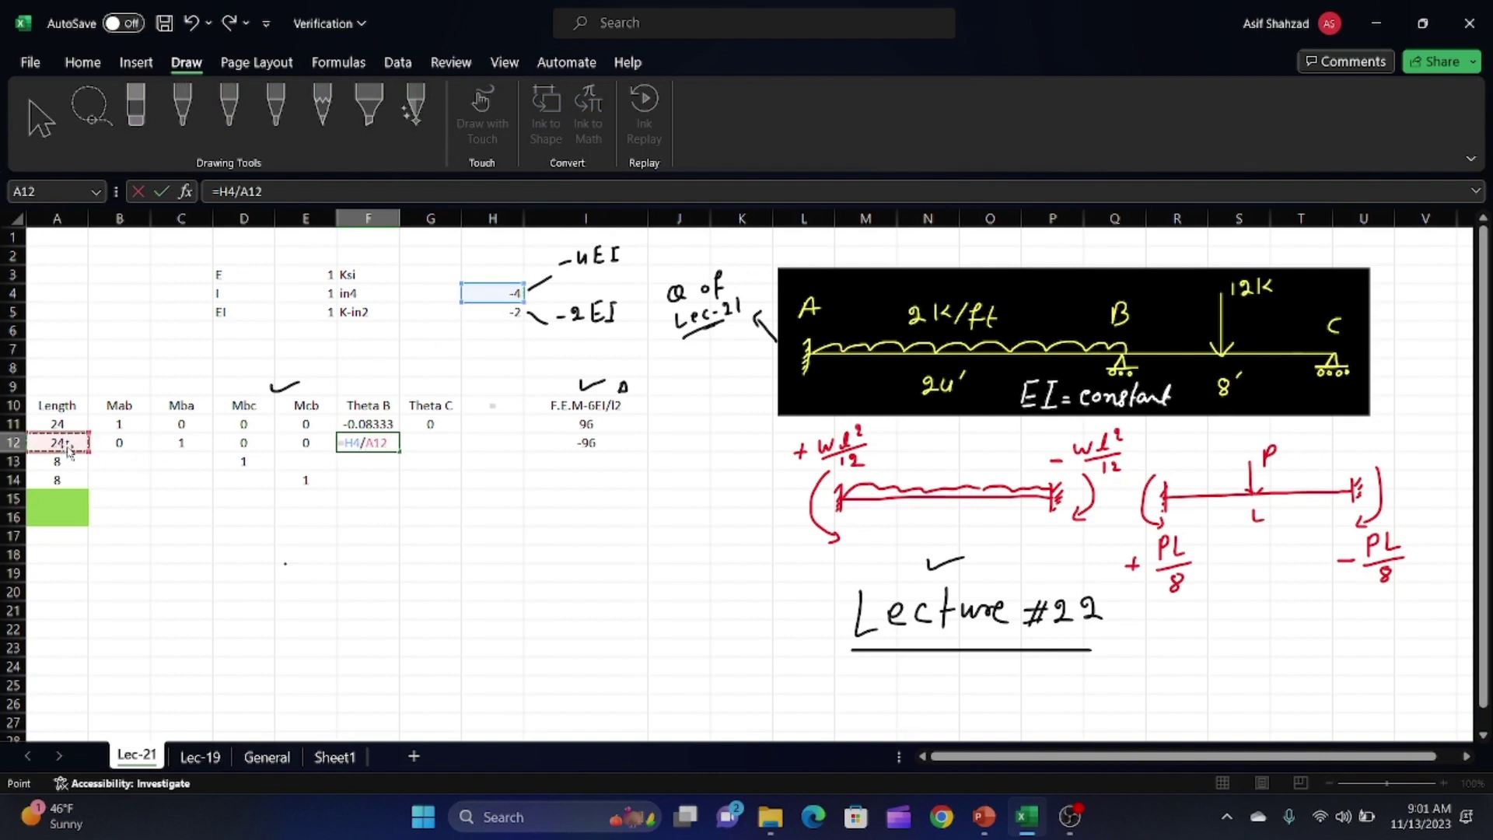
pyautogui.press('Return')
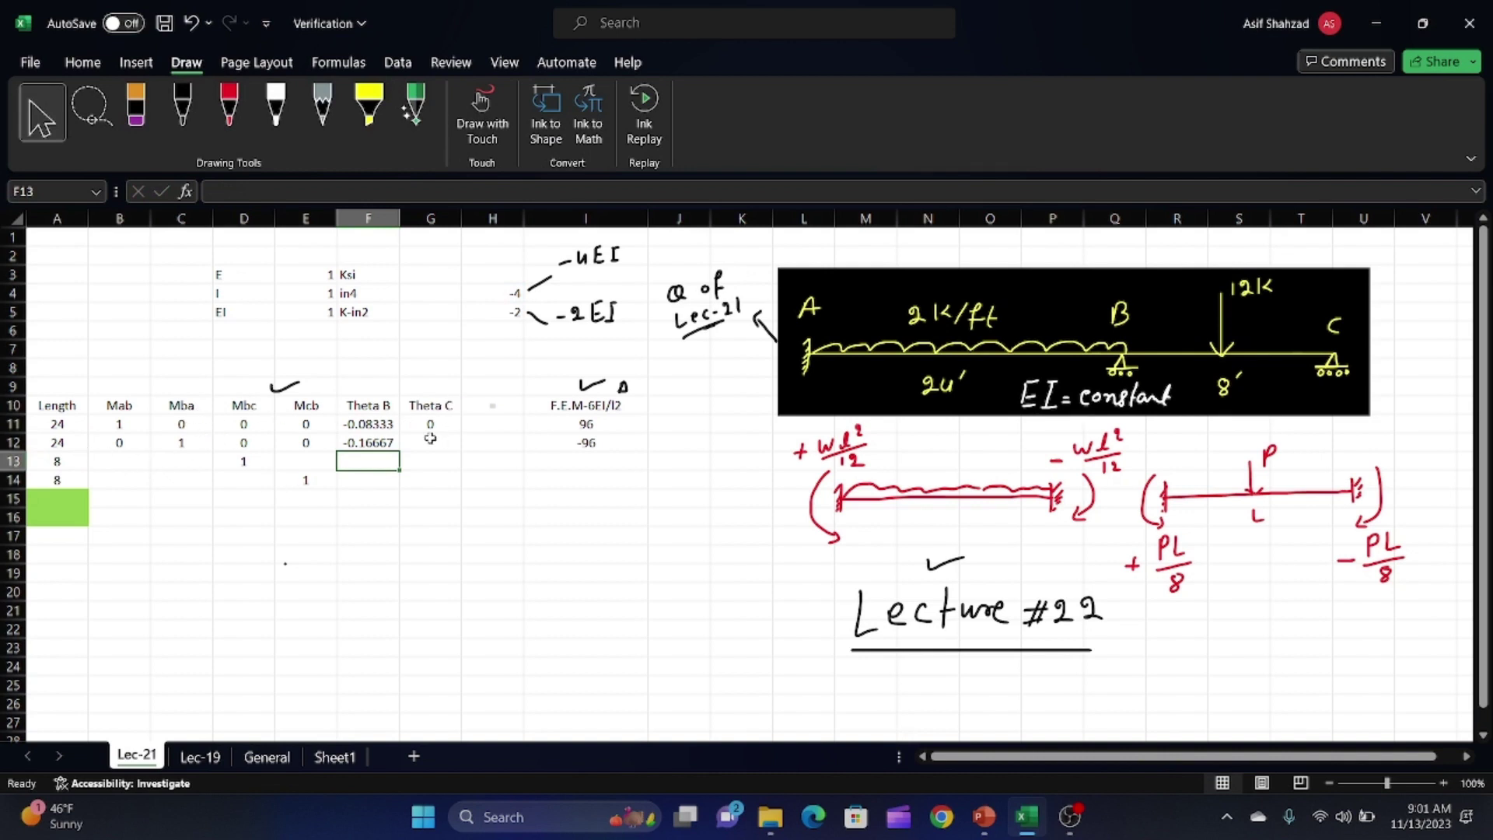
pyautogui.click(430, 440)
pyautogui.write('0')
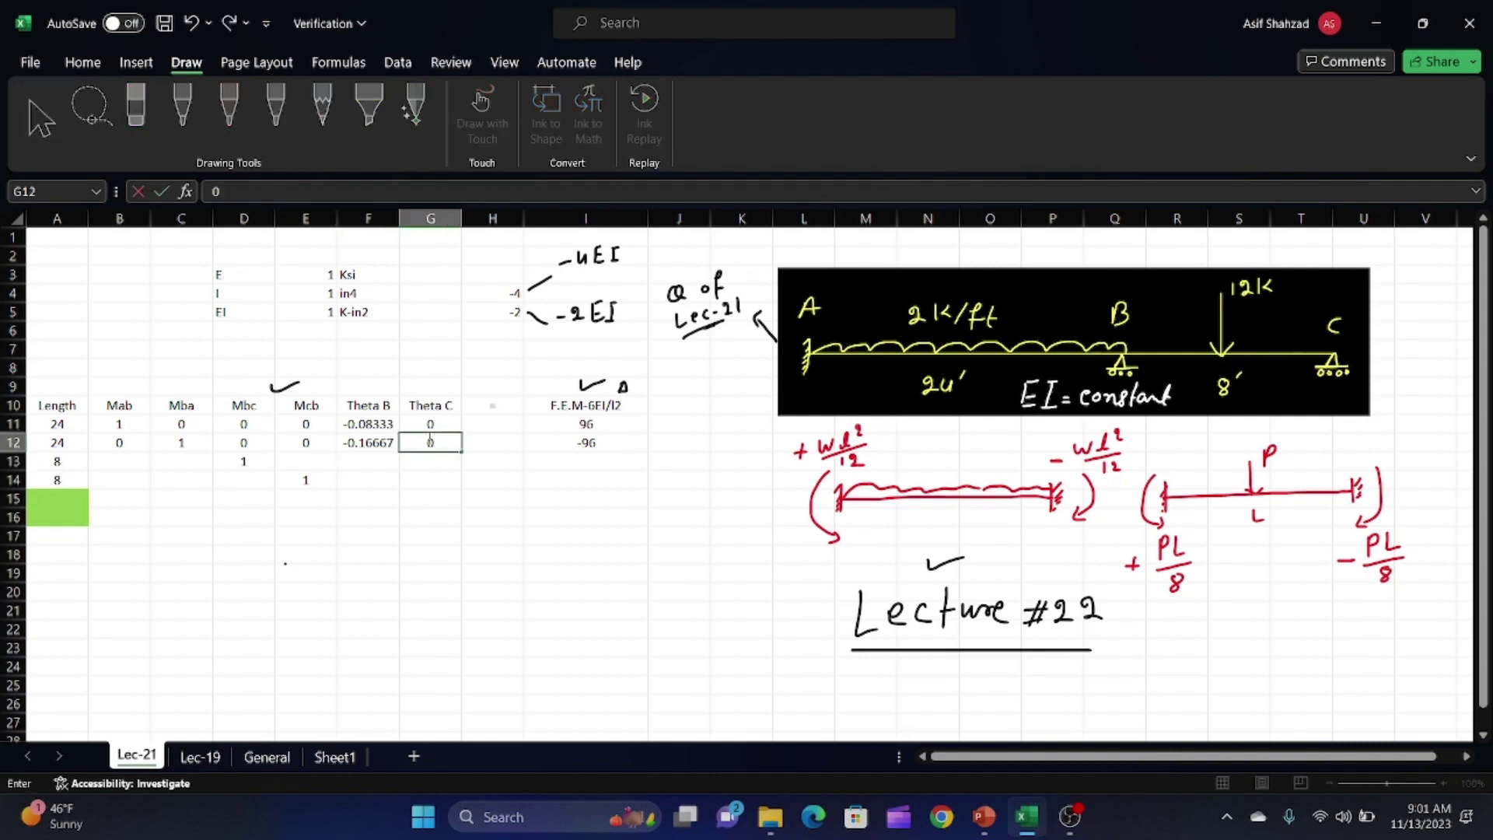
pyautogui.press('Return')
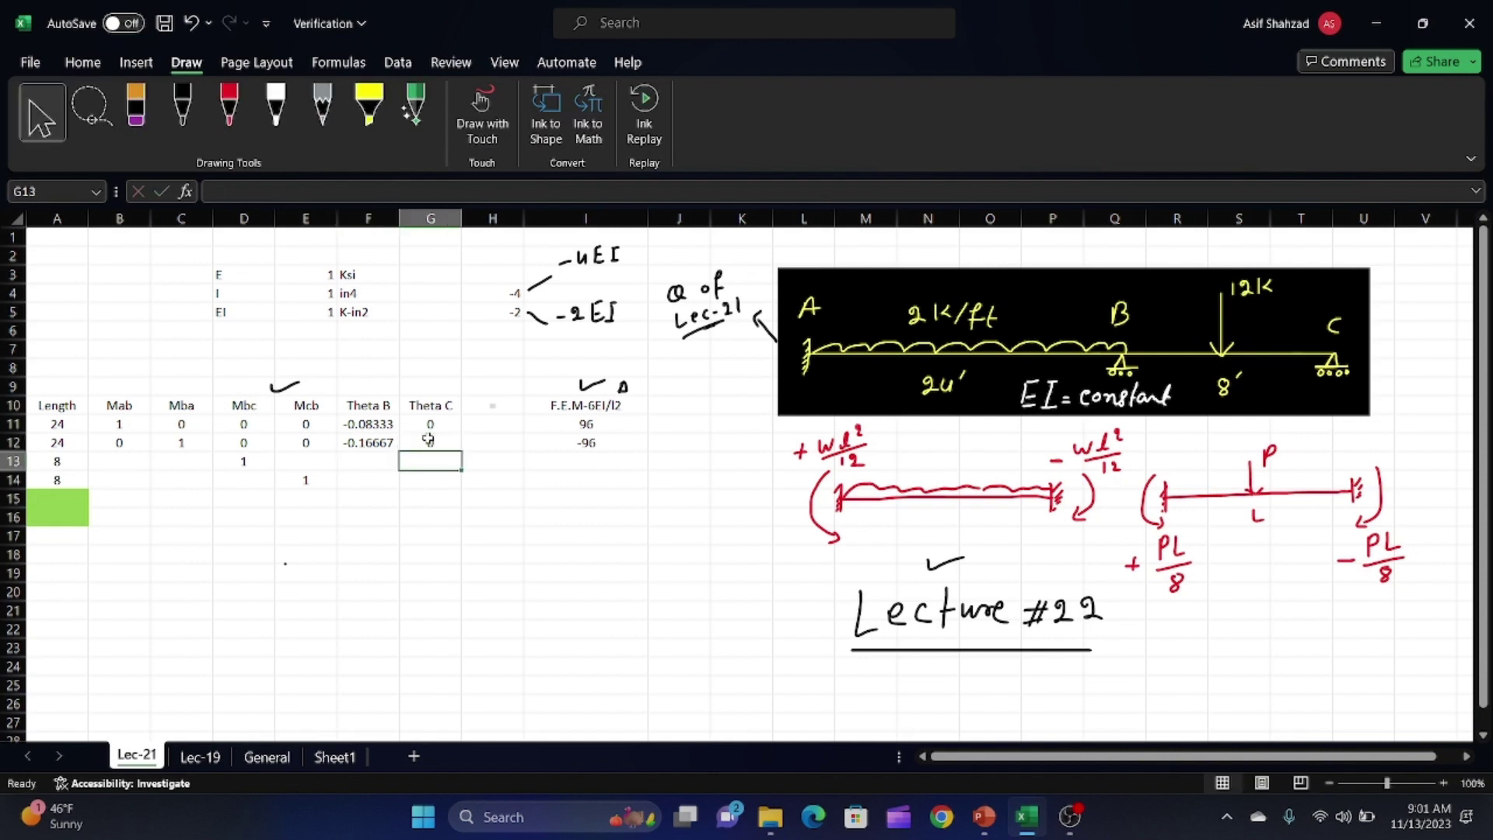
# - Fill the Mab, Mba and Mcb coefficients of the Mbc row with 0 in cells B13, C13 and E13
pyautogui.click(131, 460)
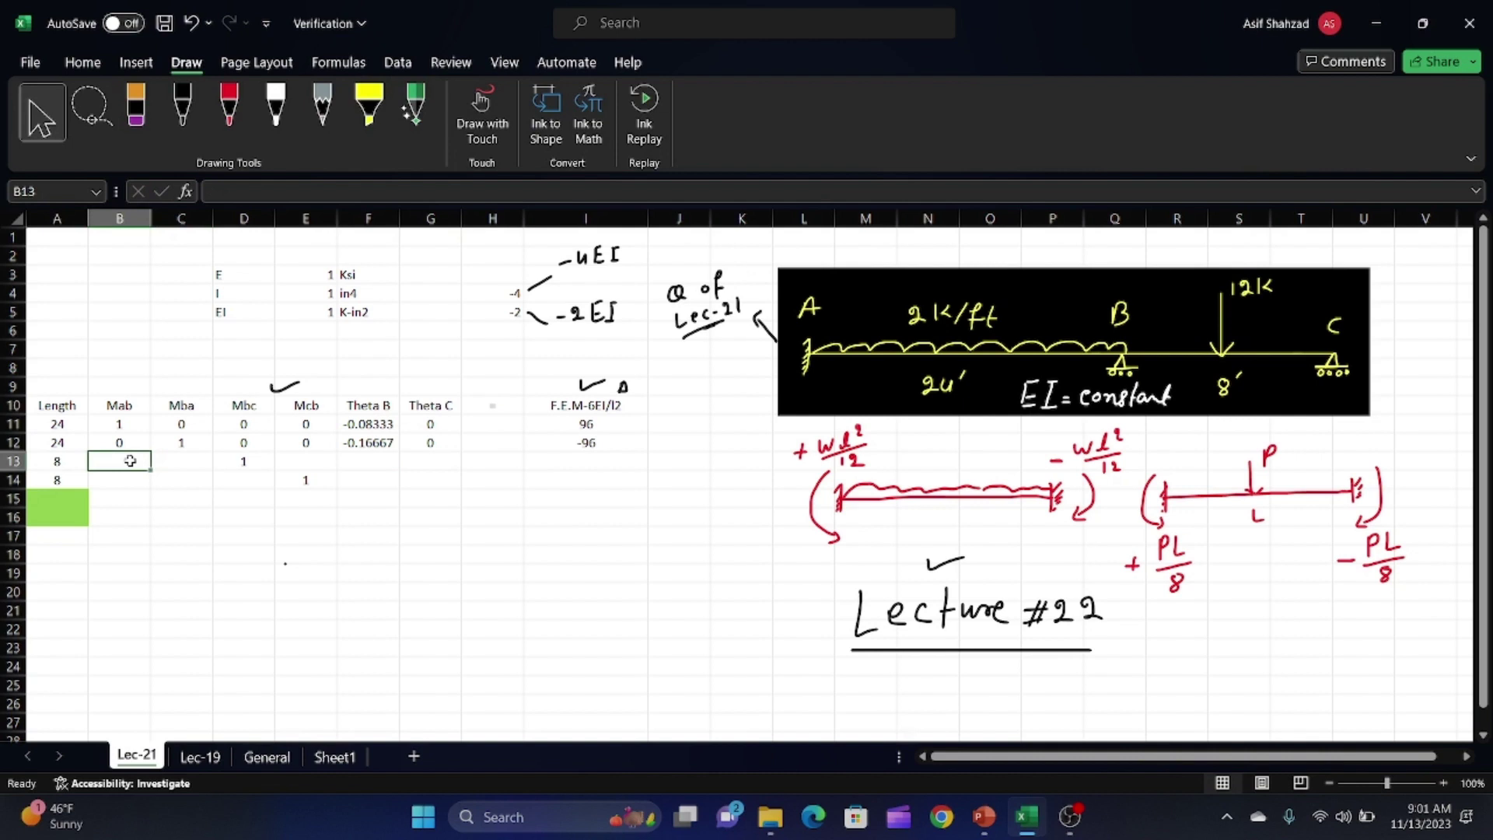
pyautogui.write('0')
pyautogui.press('Tab')
pyautogui.write('0')
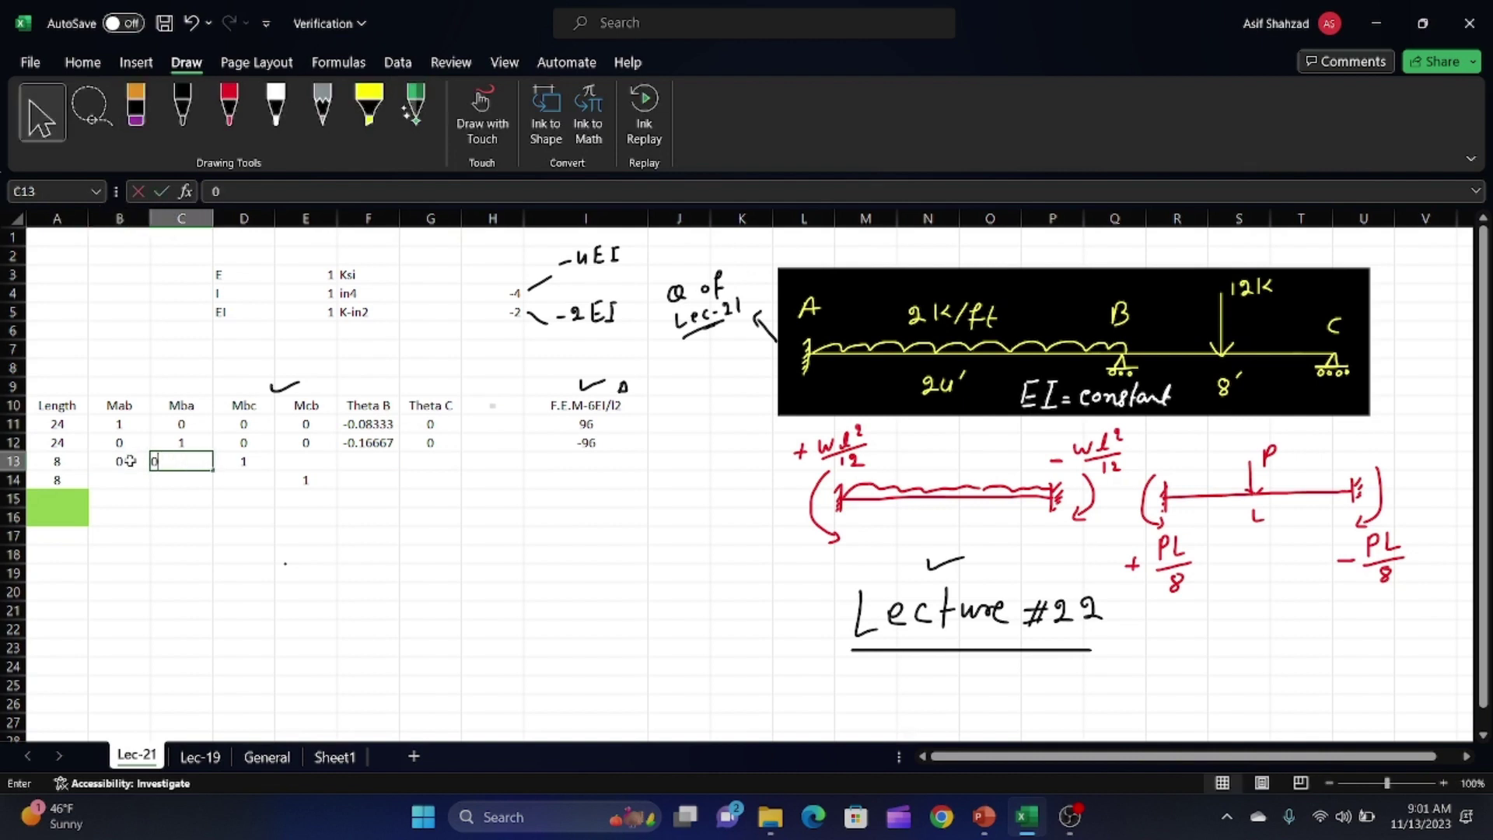
pyautogui.press('Tab')
pyautogui.press('Tab')
pyautogui.write('0')
pyautogui.press('Tab')
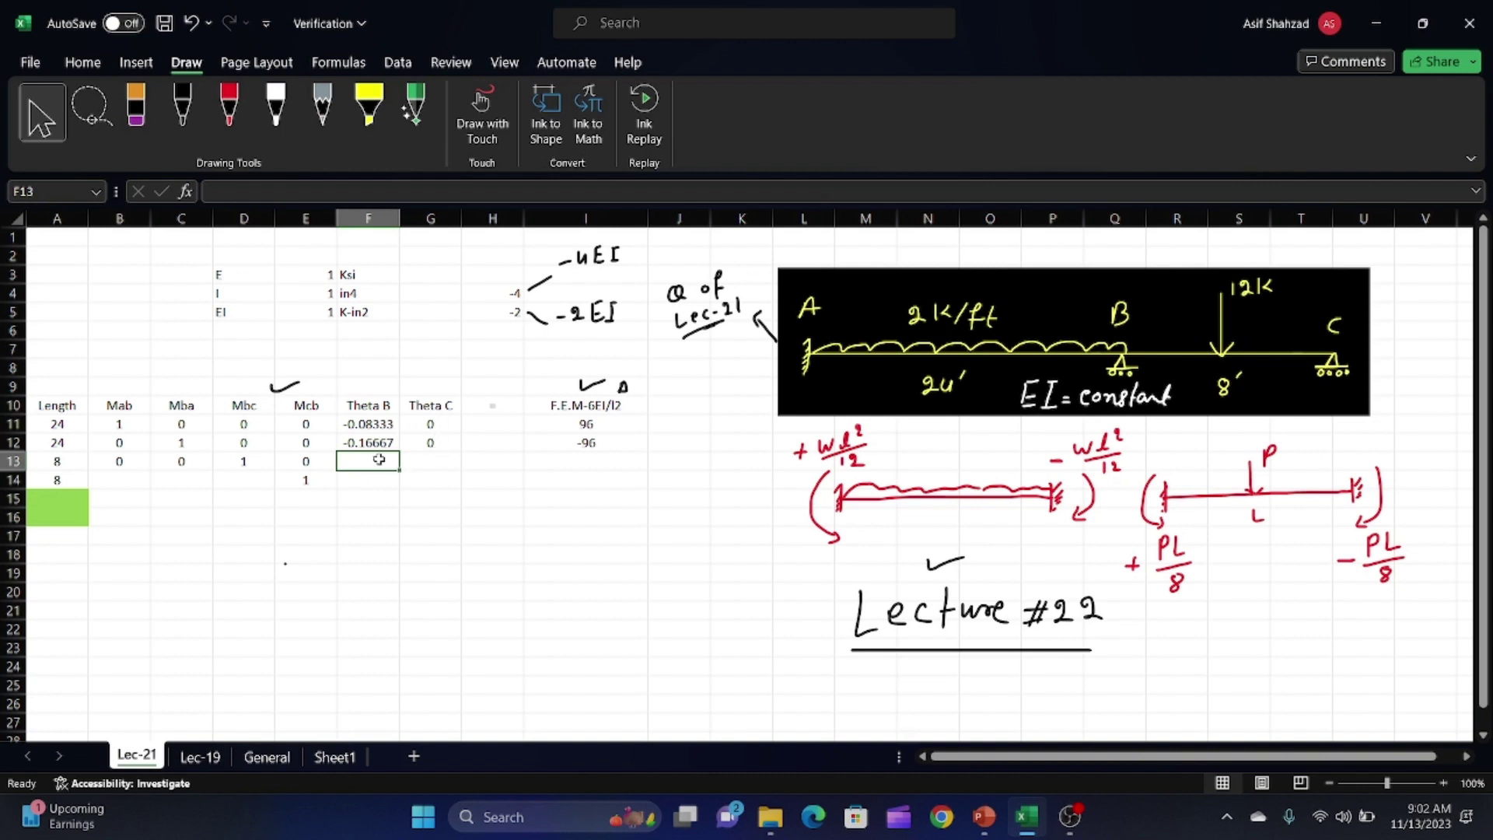
# - Enter the Theta B coefficient for the Mbc row in F13 as =H4/A13
pyautogui.write('=')
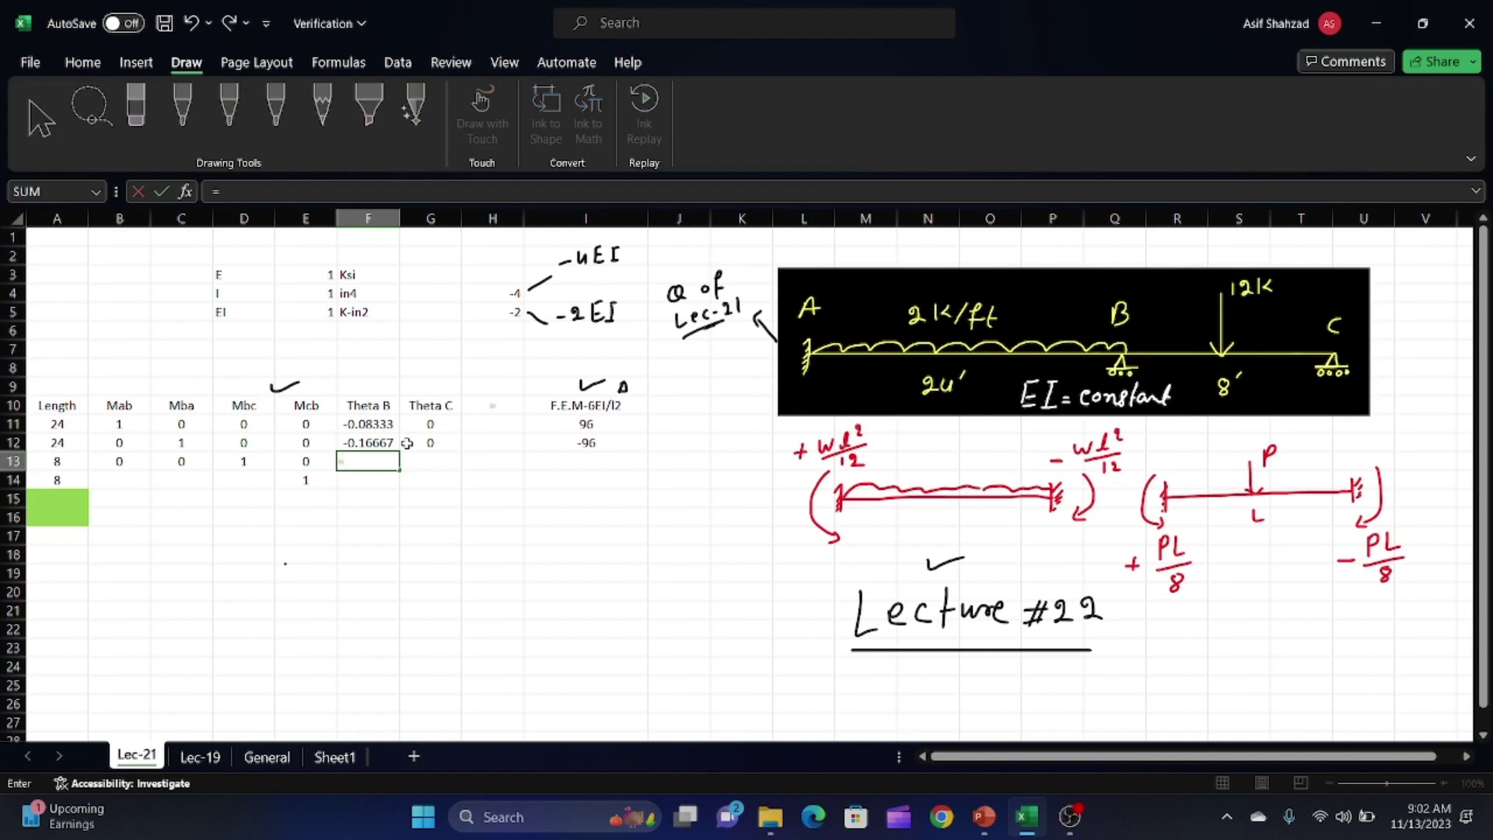
pyautogui.click(499, 293)
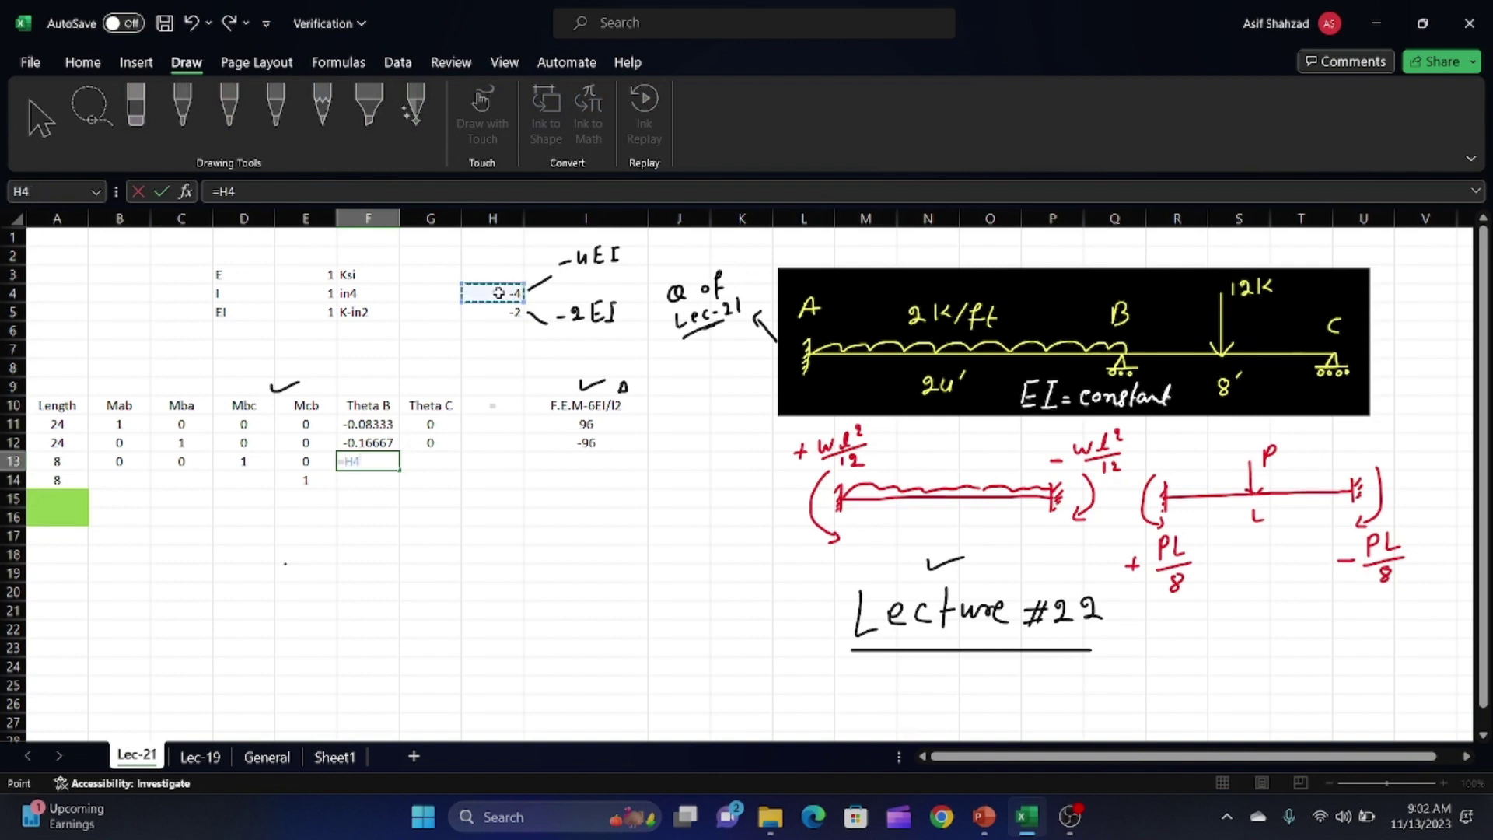
pyautogui.write('/')
pyautogui.click(59, 462)
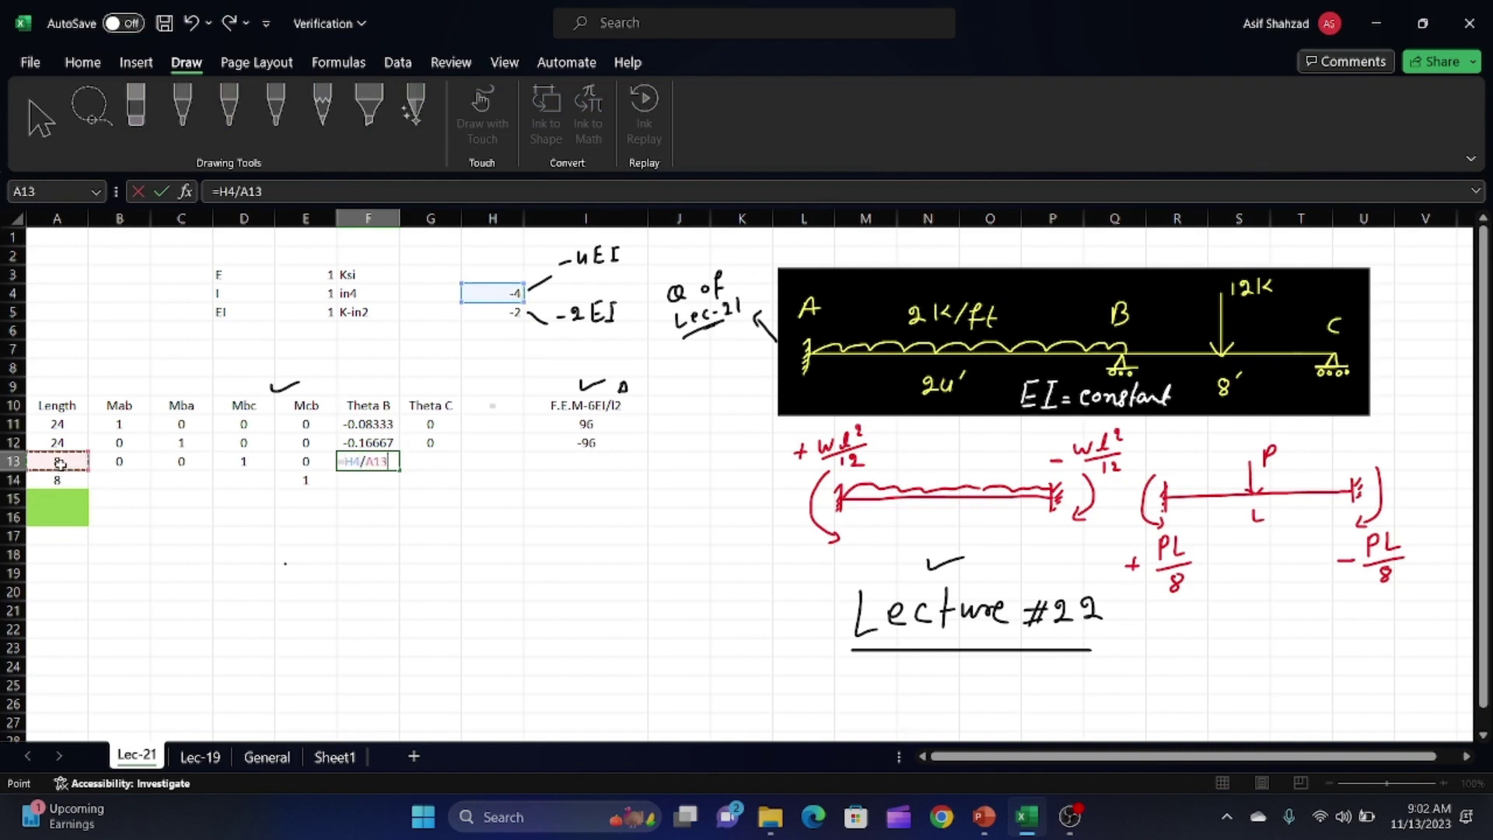
pyautogui.press('Return')
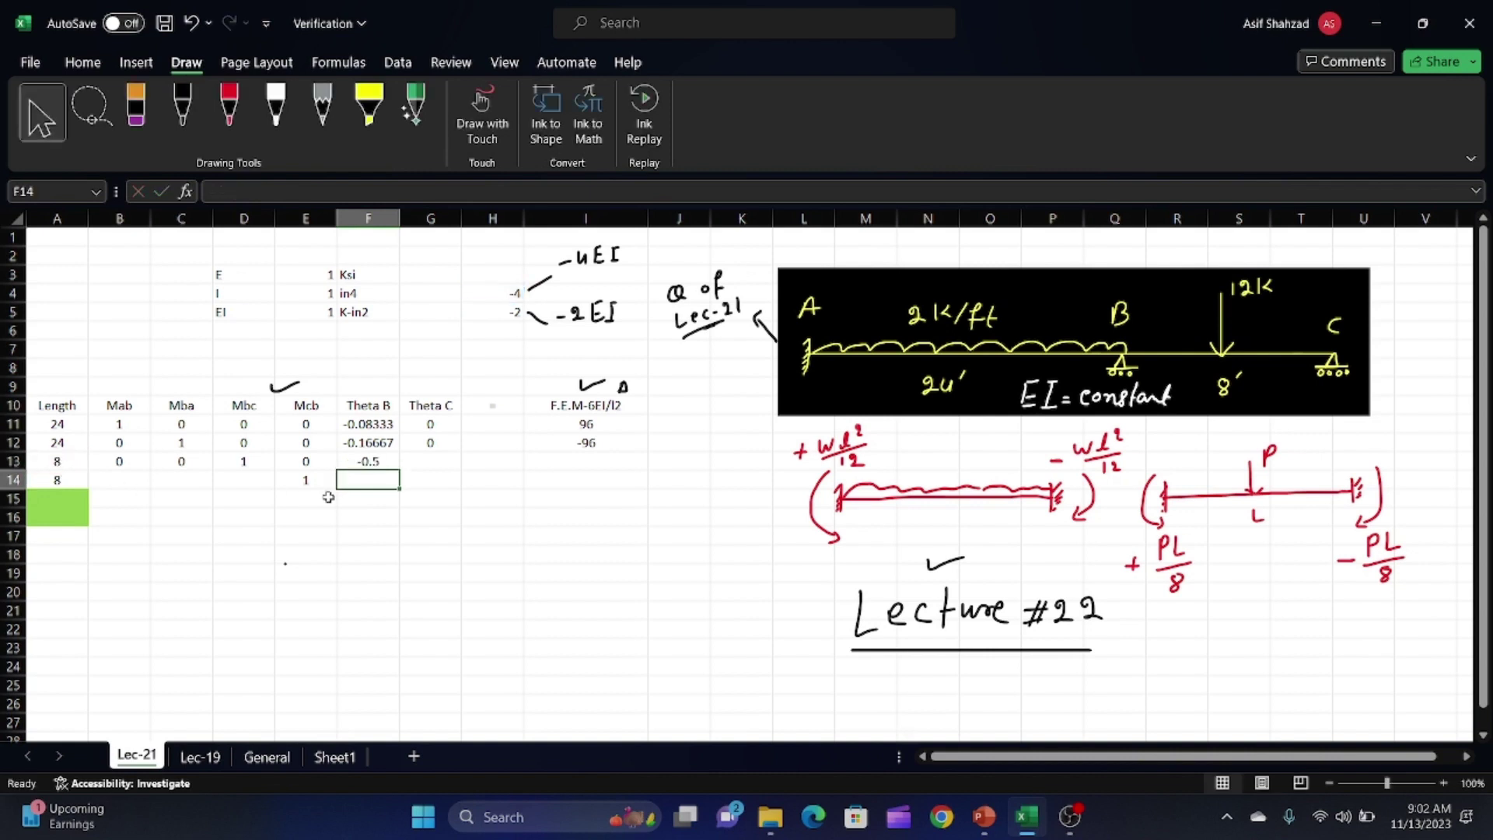
# - Enter the Theta C coefficient for the Mbc row in G13 as =H5/A13
pyautogui.click(411, 464)
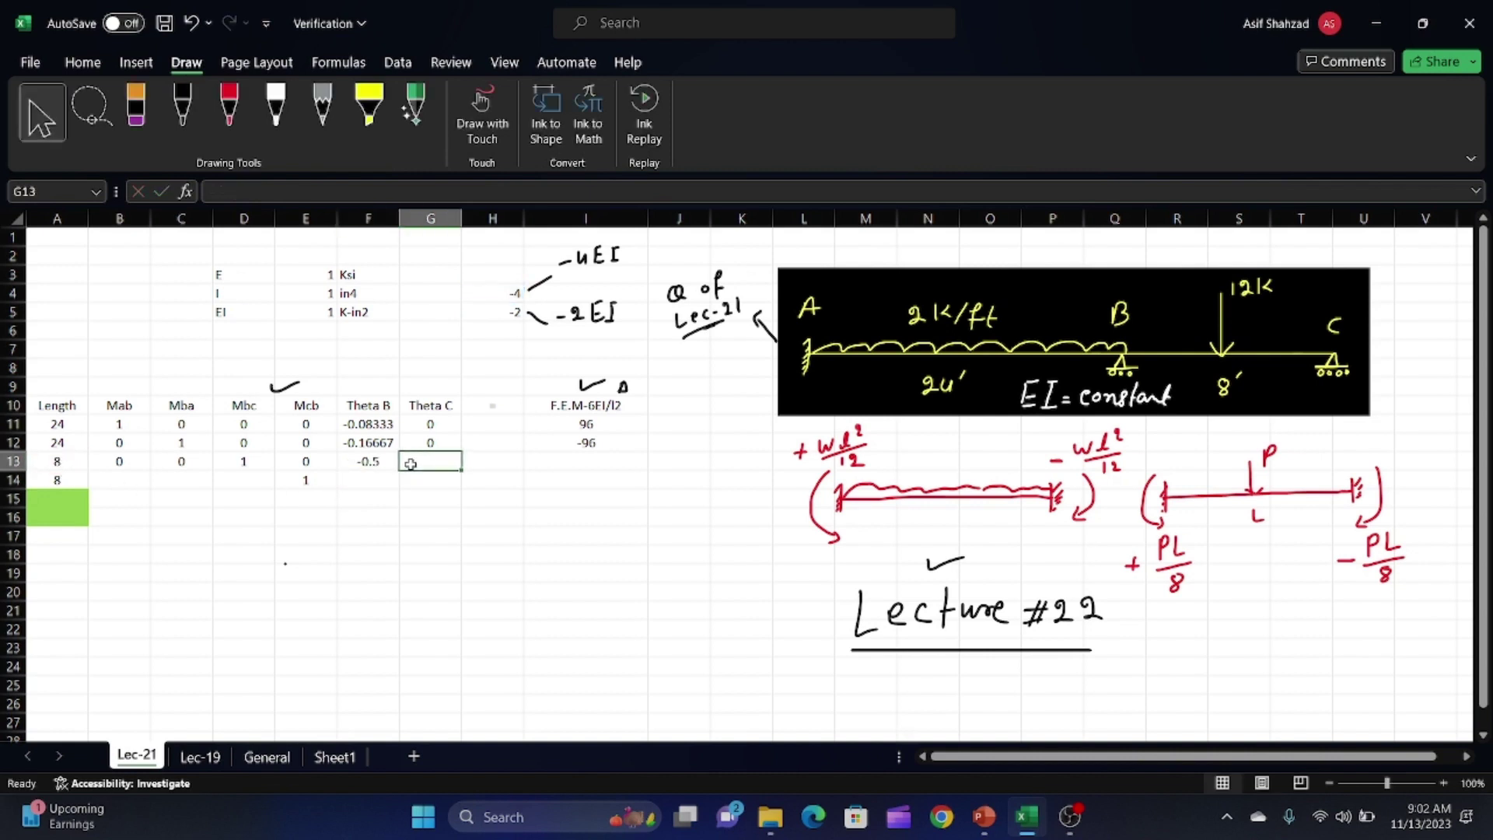
pyautogui.write('=')
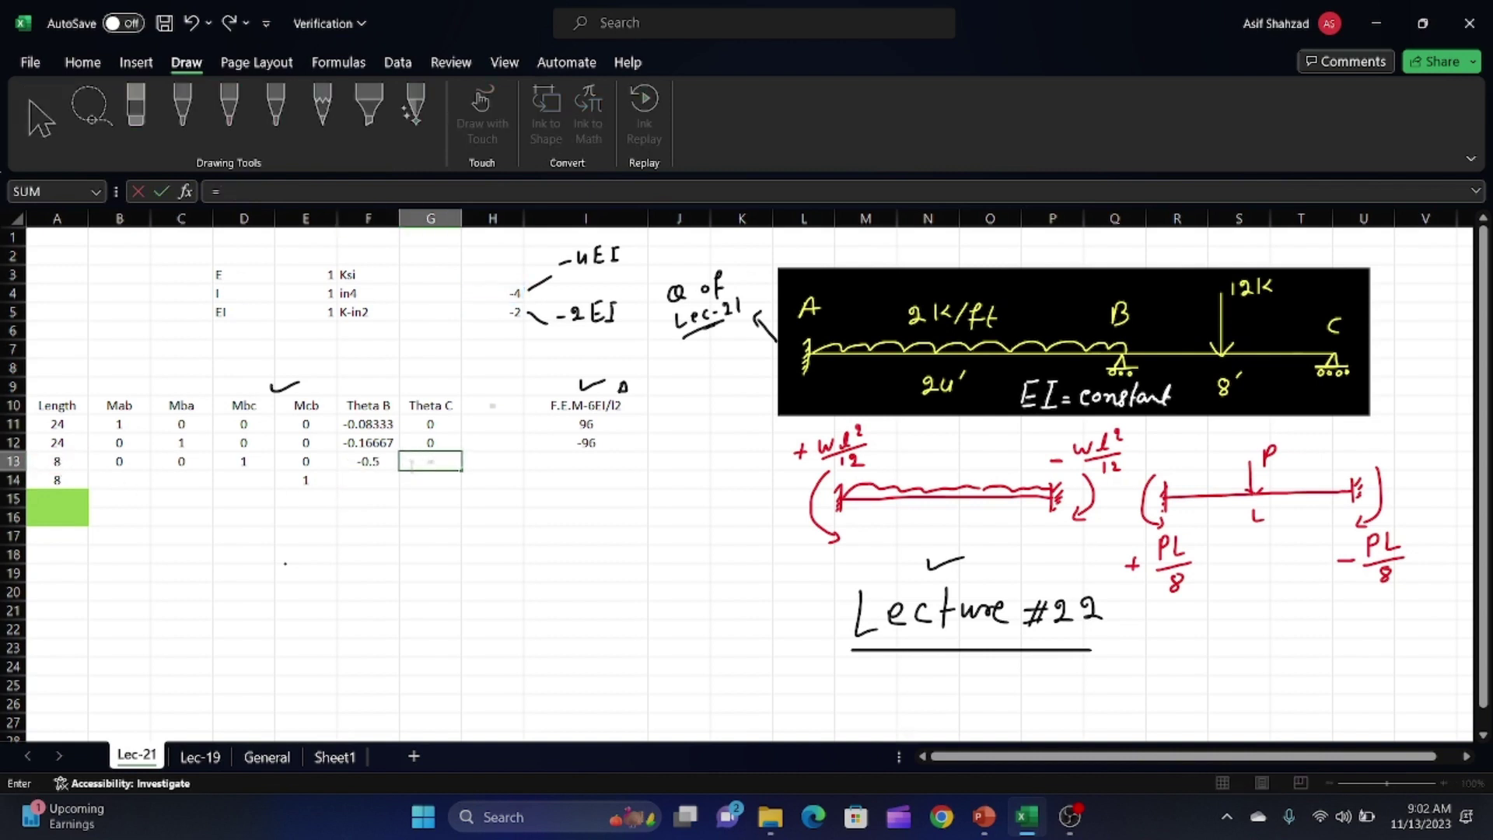
pyautogui.click(512, 311)
pyautogui.write('/')
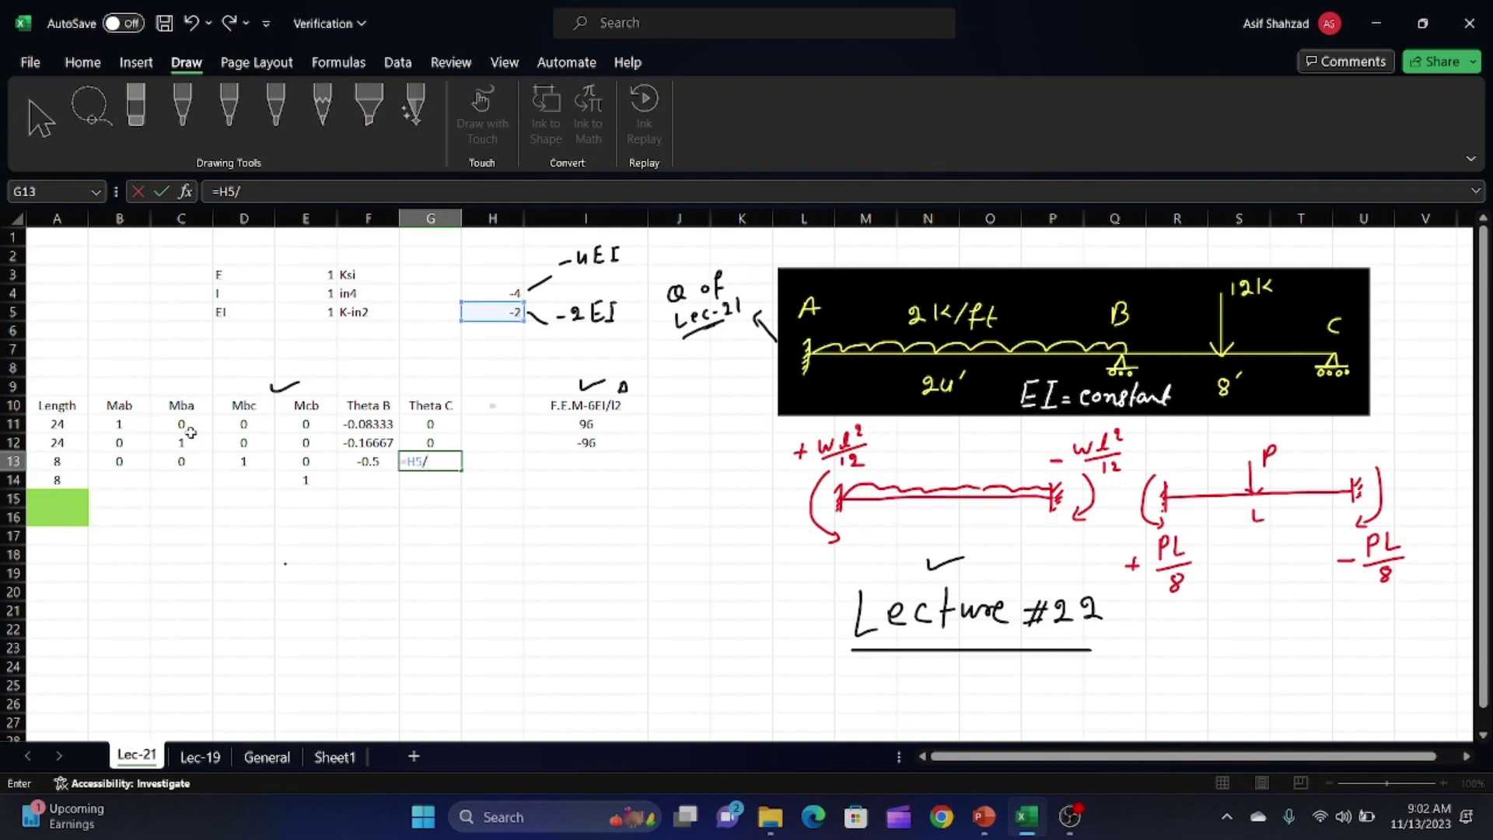
pyautogui.click(67, 465)
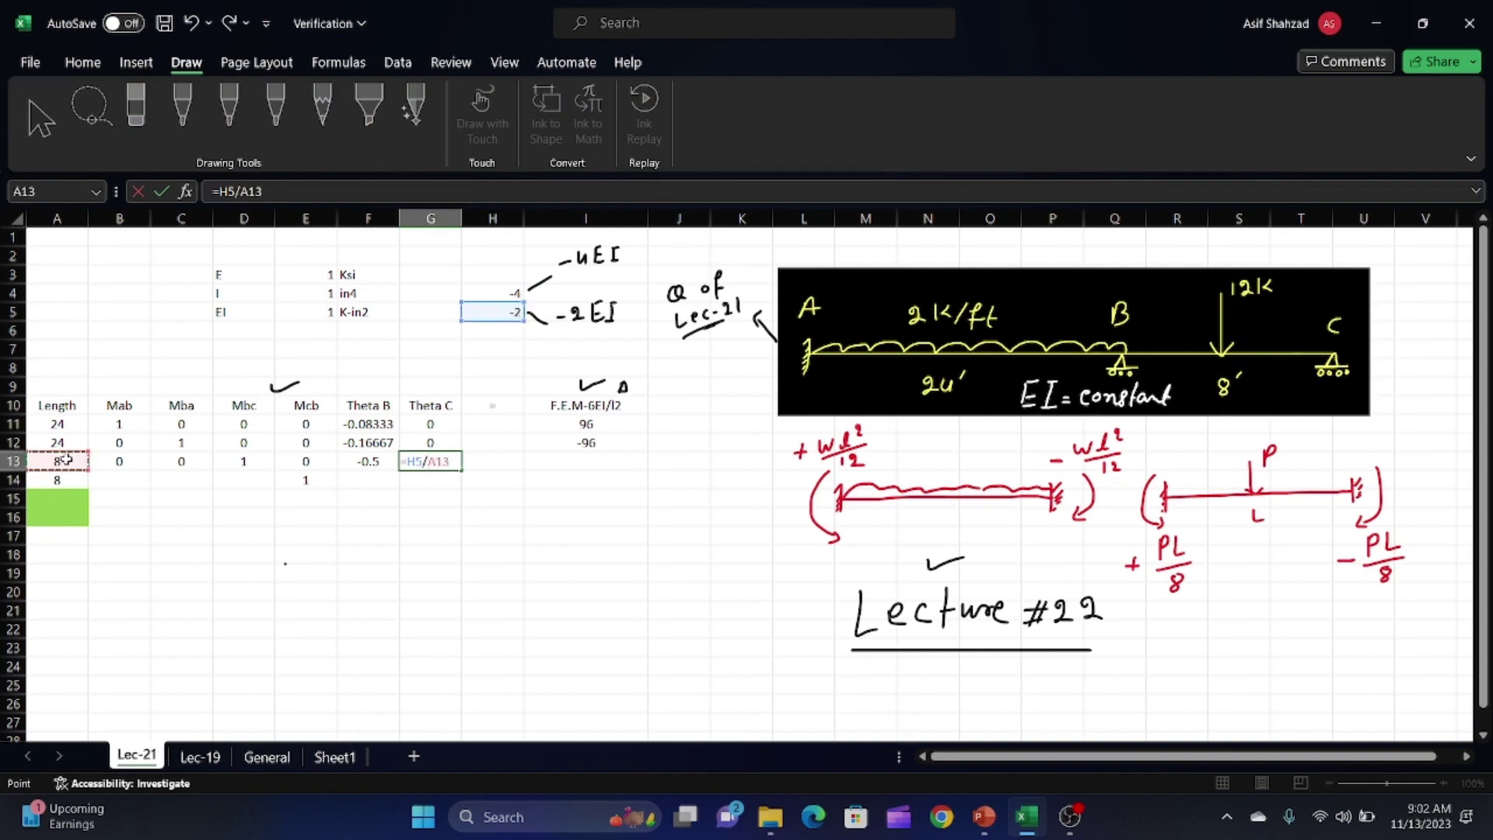
pyautogui.press('Return')
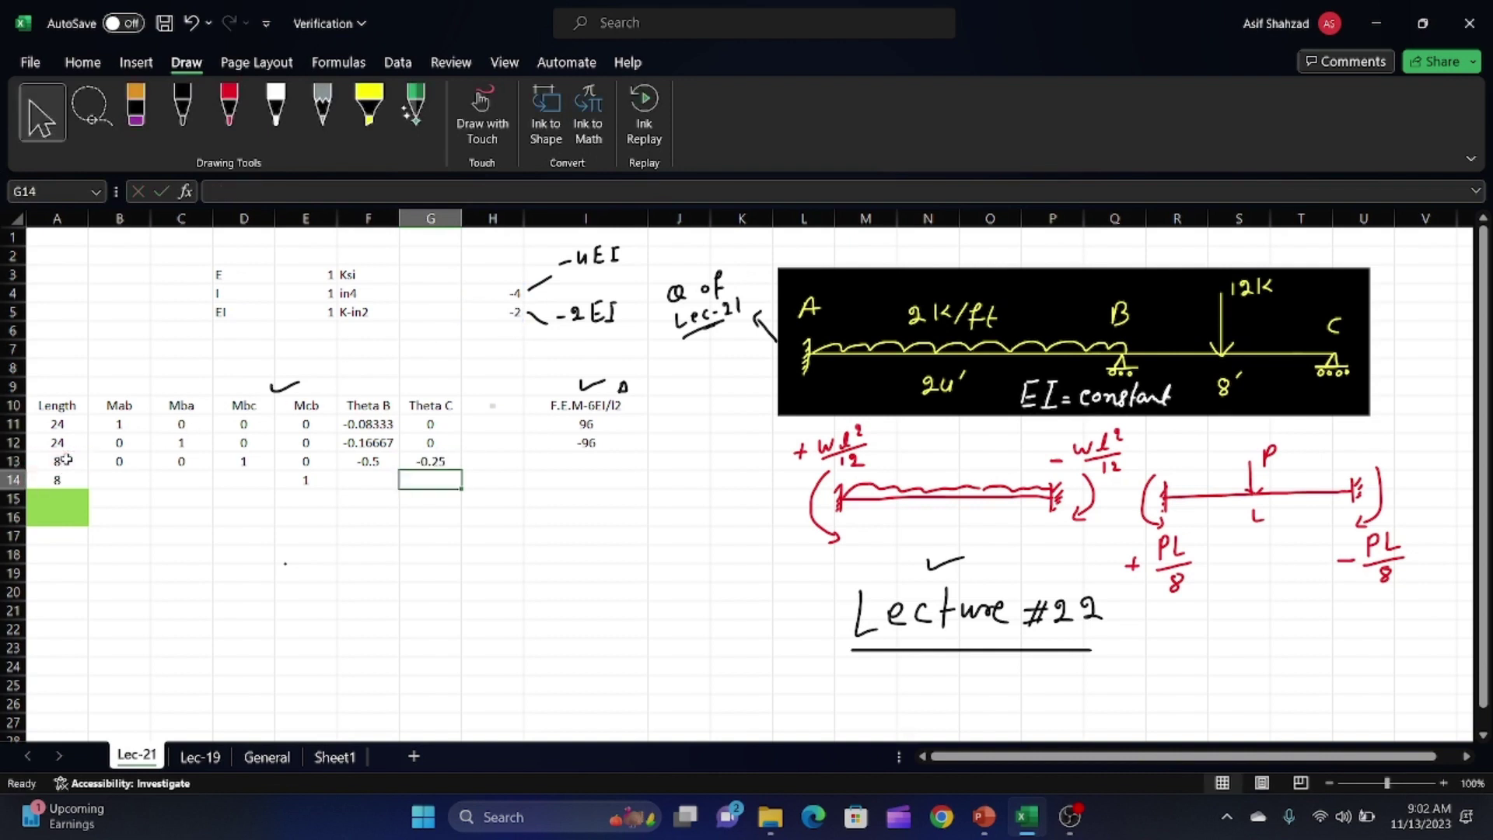
# - Fill the Mab, Mba and Mbc coefficients of the Mcb row with 0 in cells B14, C14 and D14
pyautogui.click(125, 480)
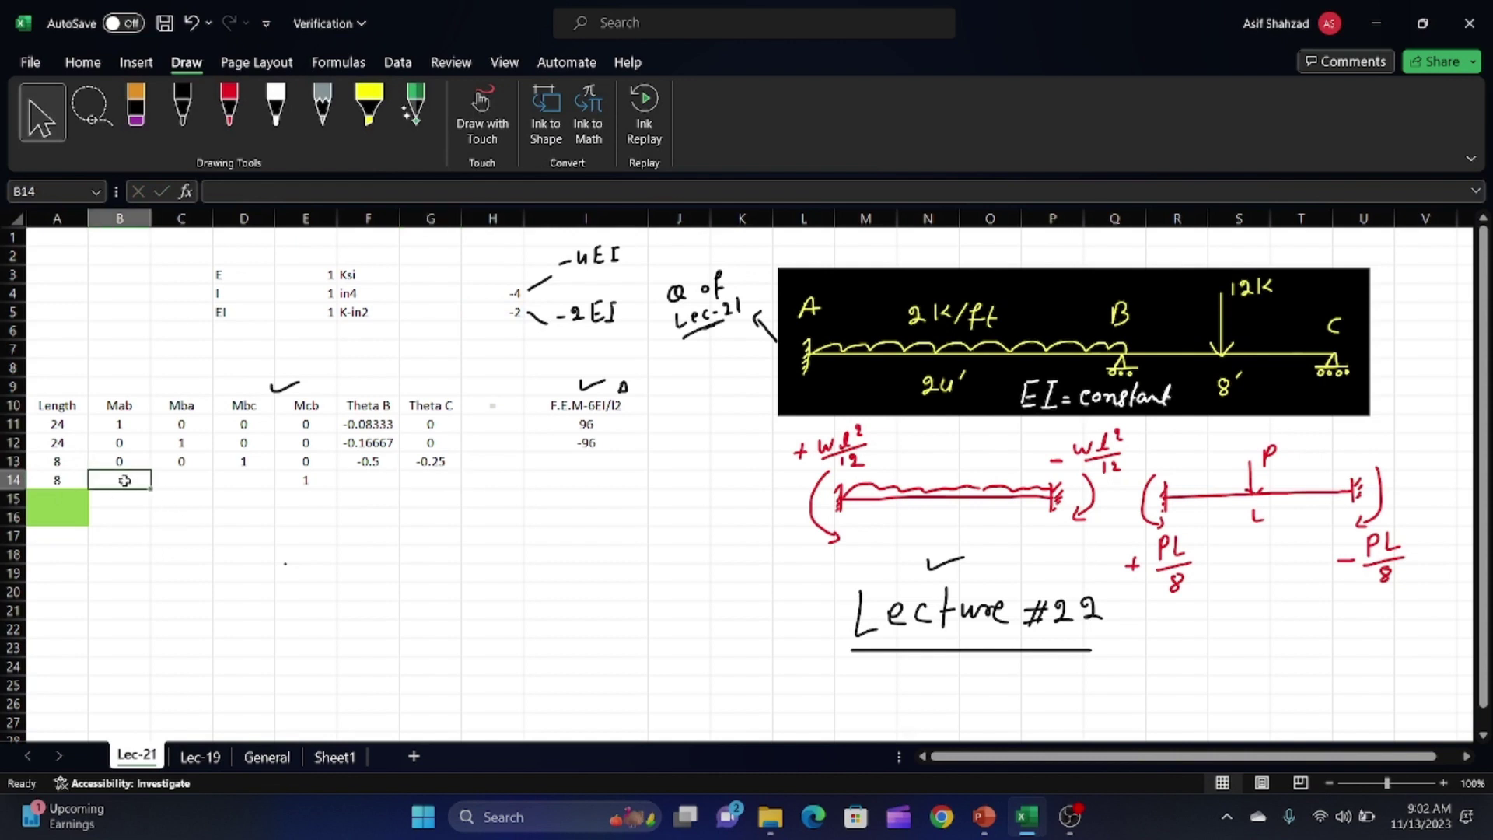
pyautogui.write('0')
pyautogui.press('Tab')
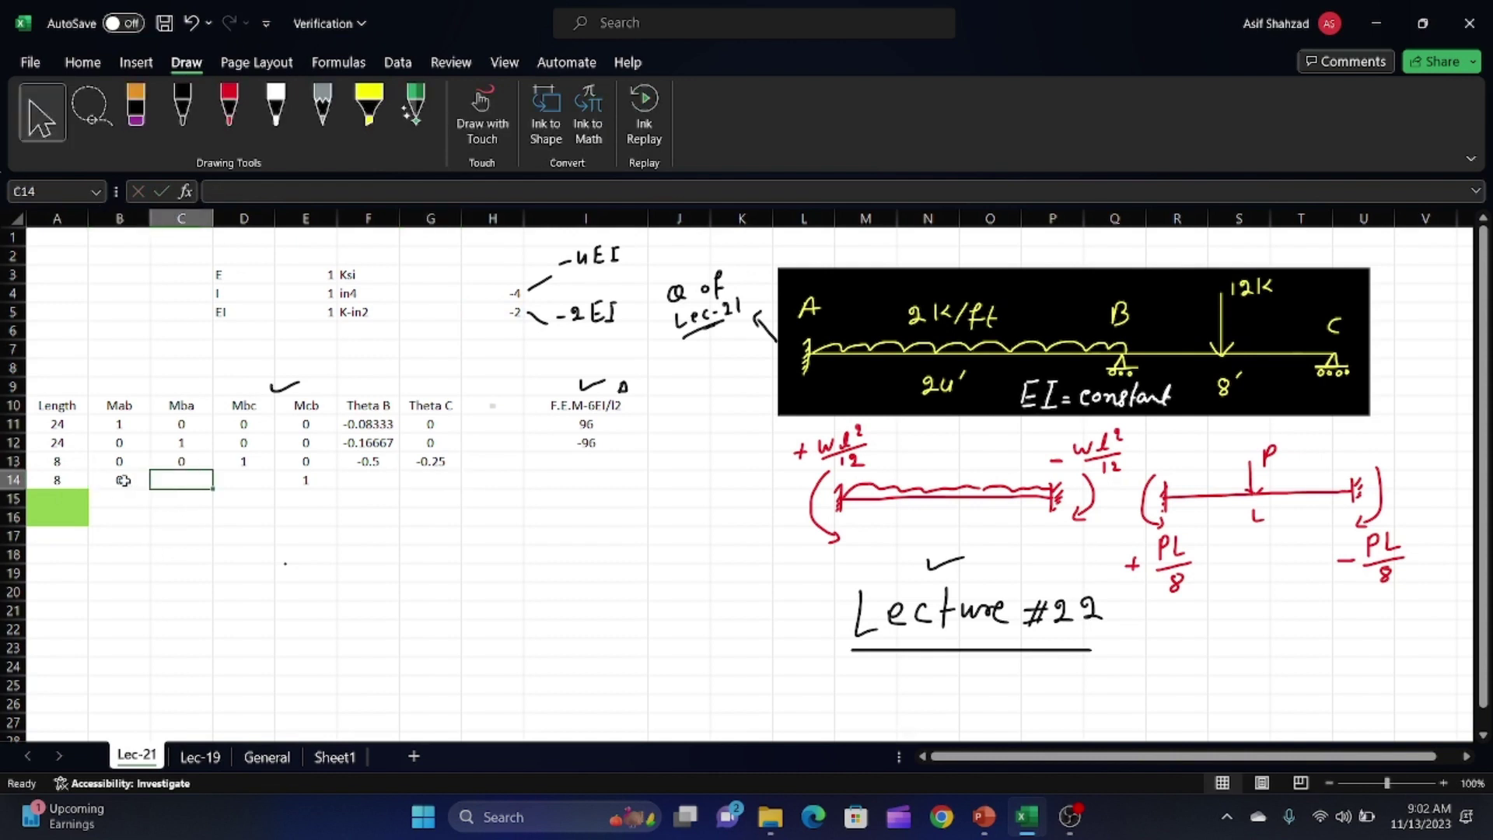
pyautogui.write('0')
pyautogui.press('Tab')
pyautogui.write('0')
pyautogui.press('Tab')
pyautogui.press('Tab')
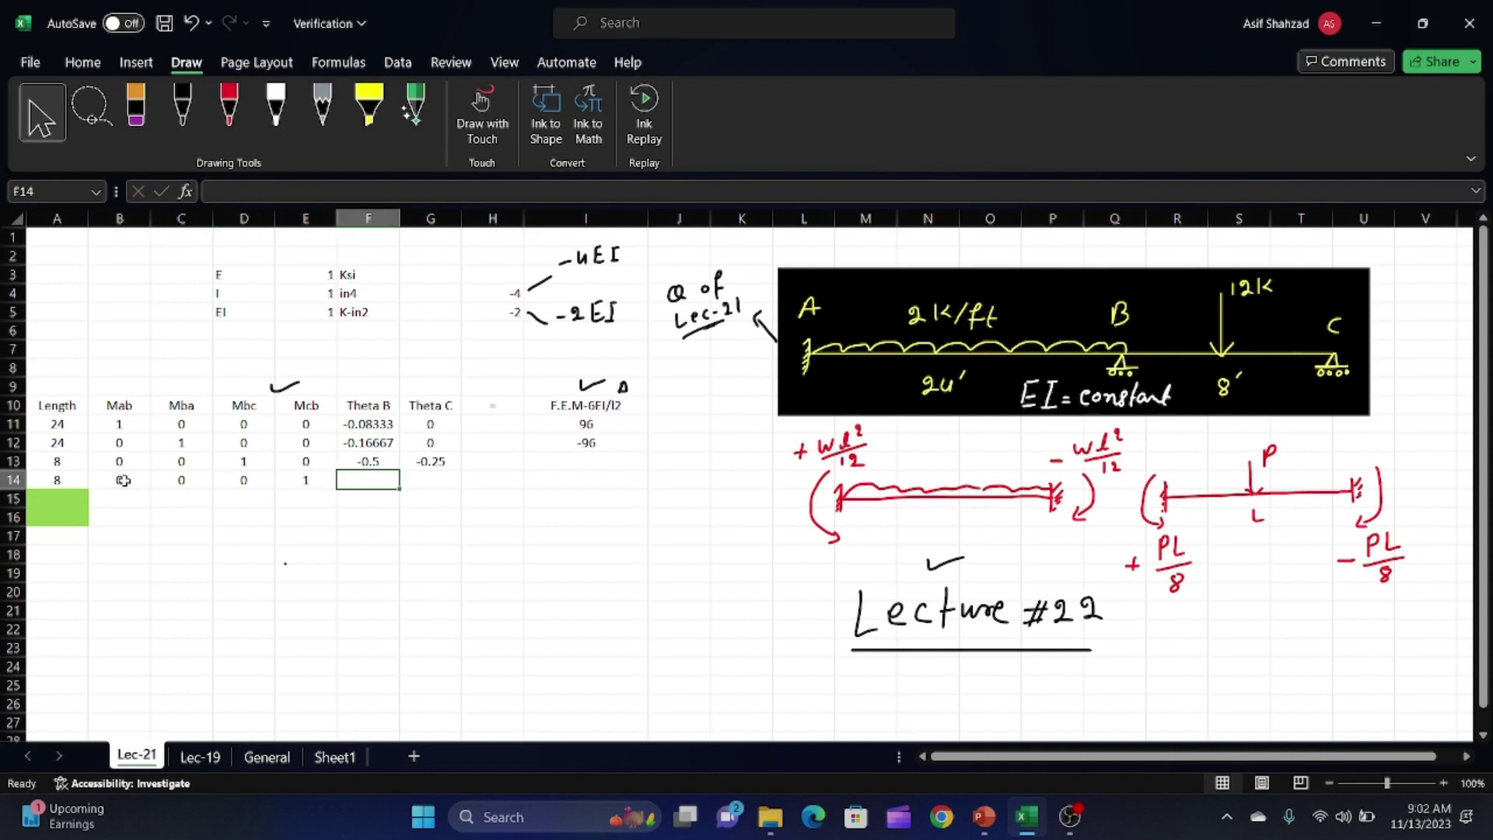
# - Enter the Theta C coefficient for the Mcb row in G14 as =F13
pyautogui.click(433, 476)
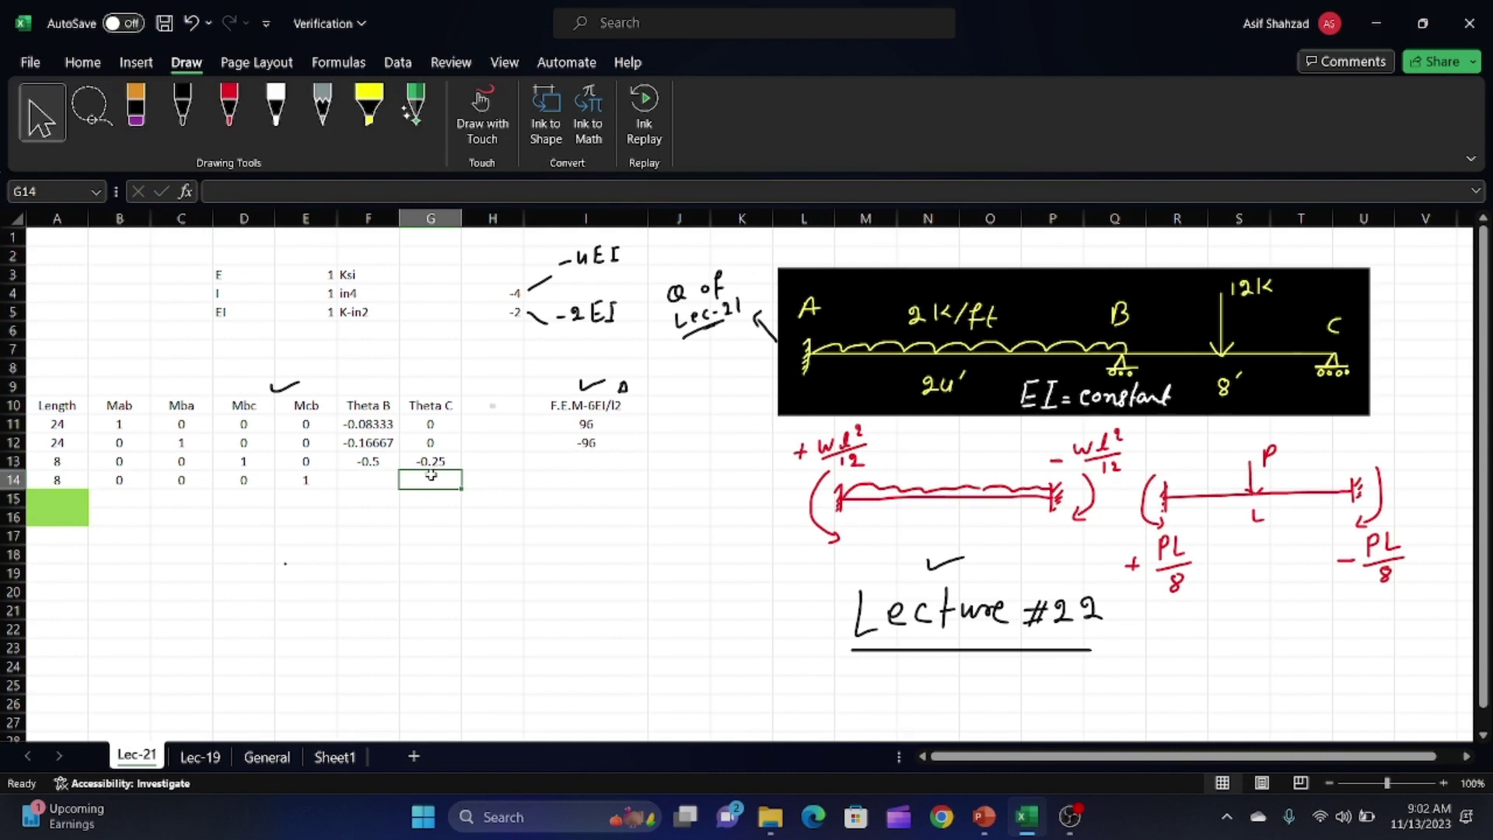
pyautogui.click(384, 476)
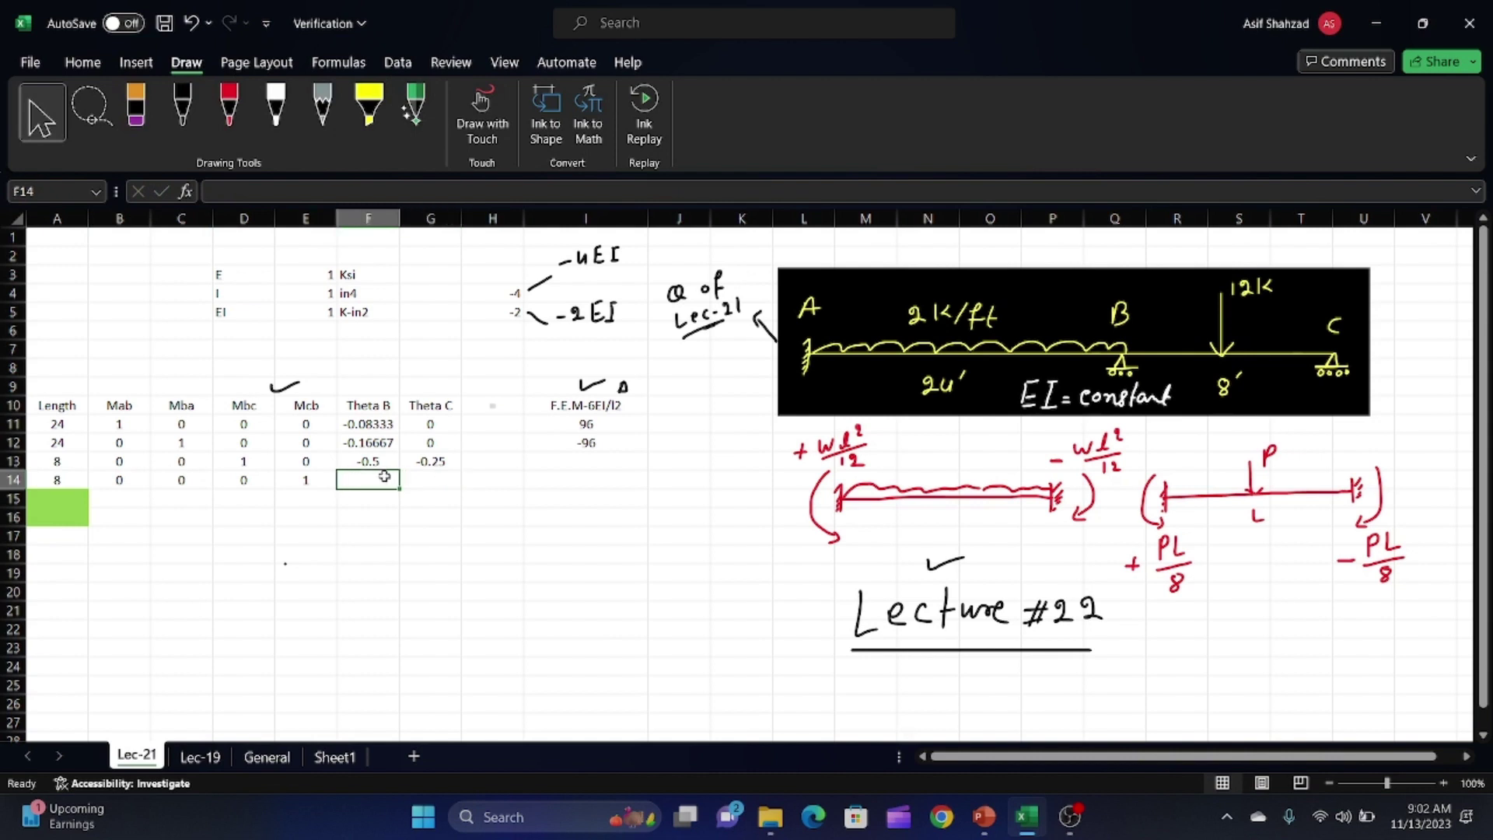
pyautogui.click(432, 479)
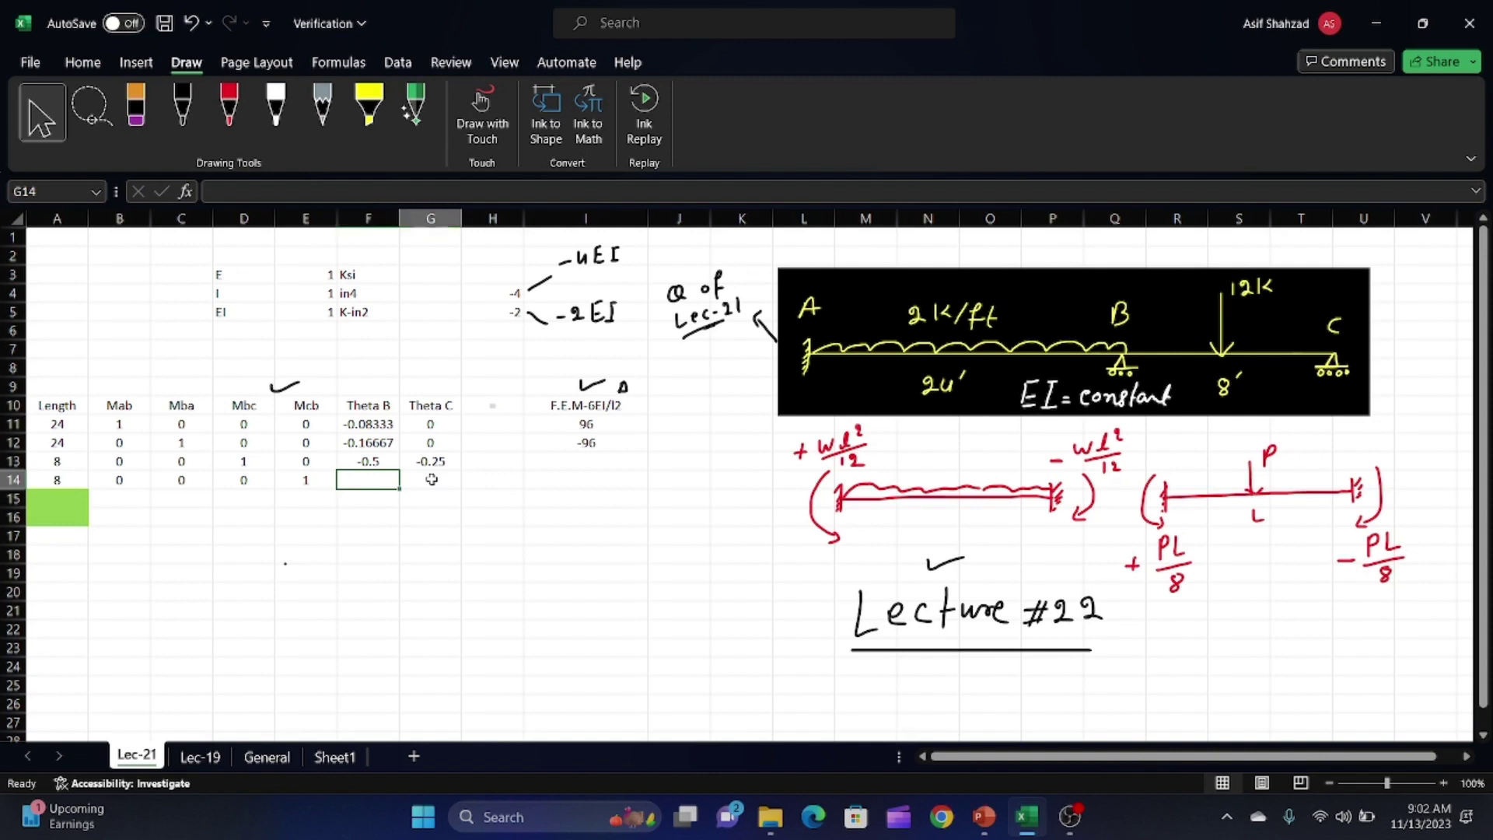
pyautogui.click(382, 462)
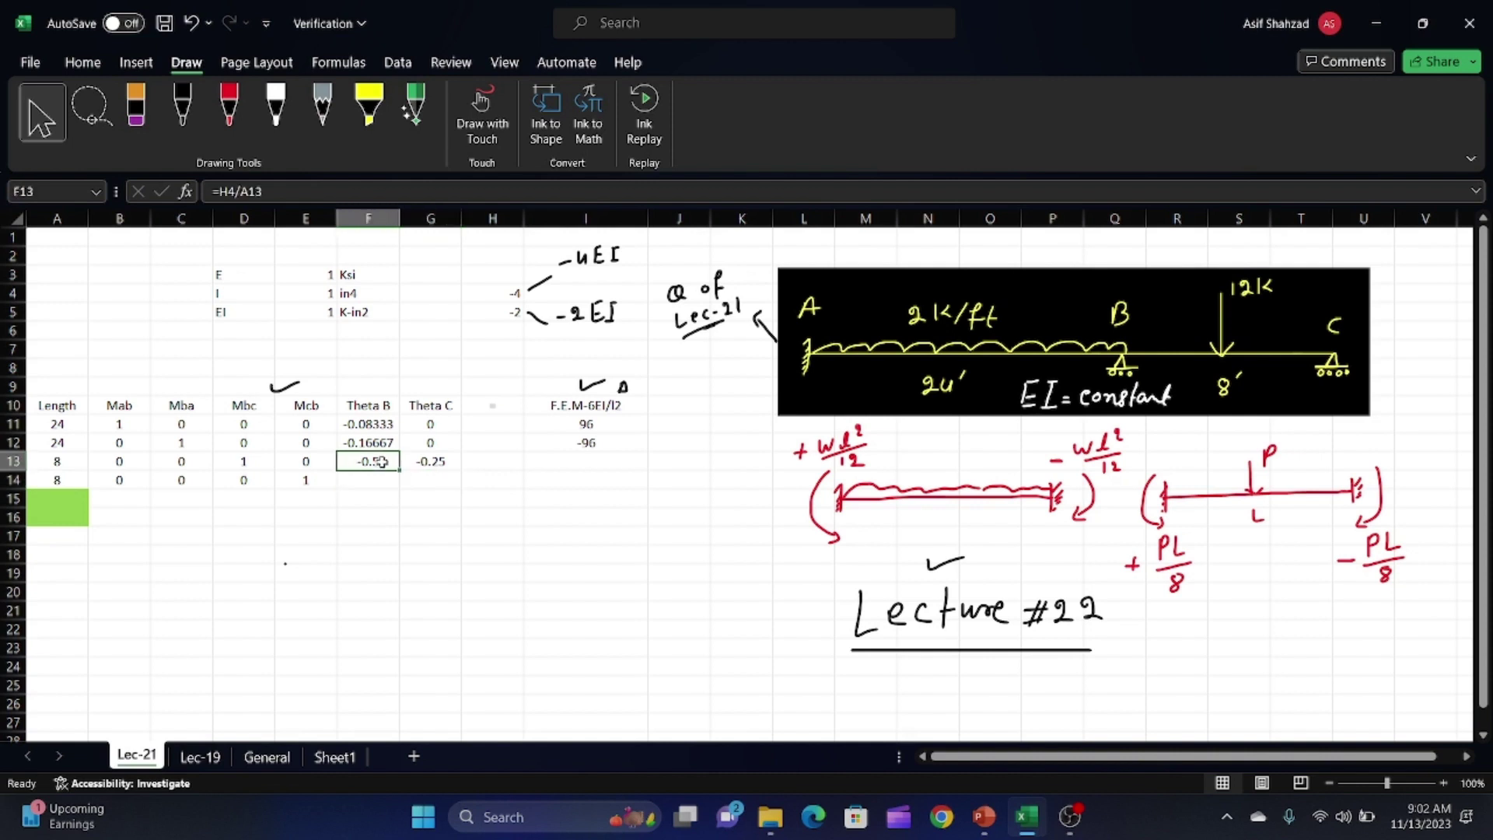
pyautogui.click(431, 482)
pyautogui.write('=')
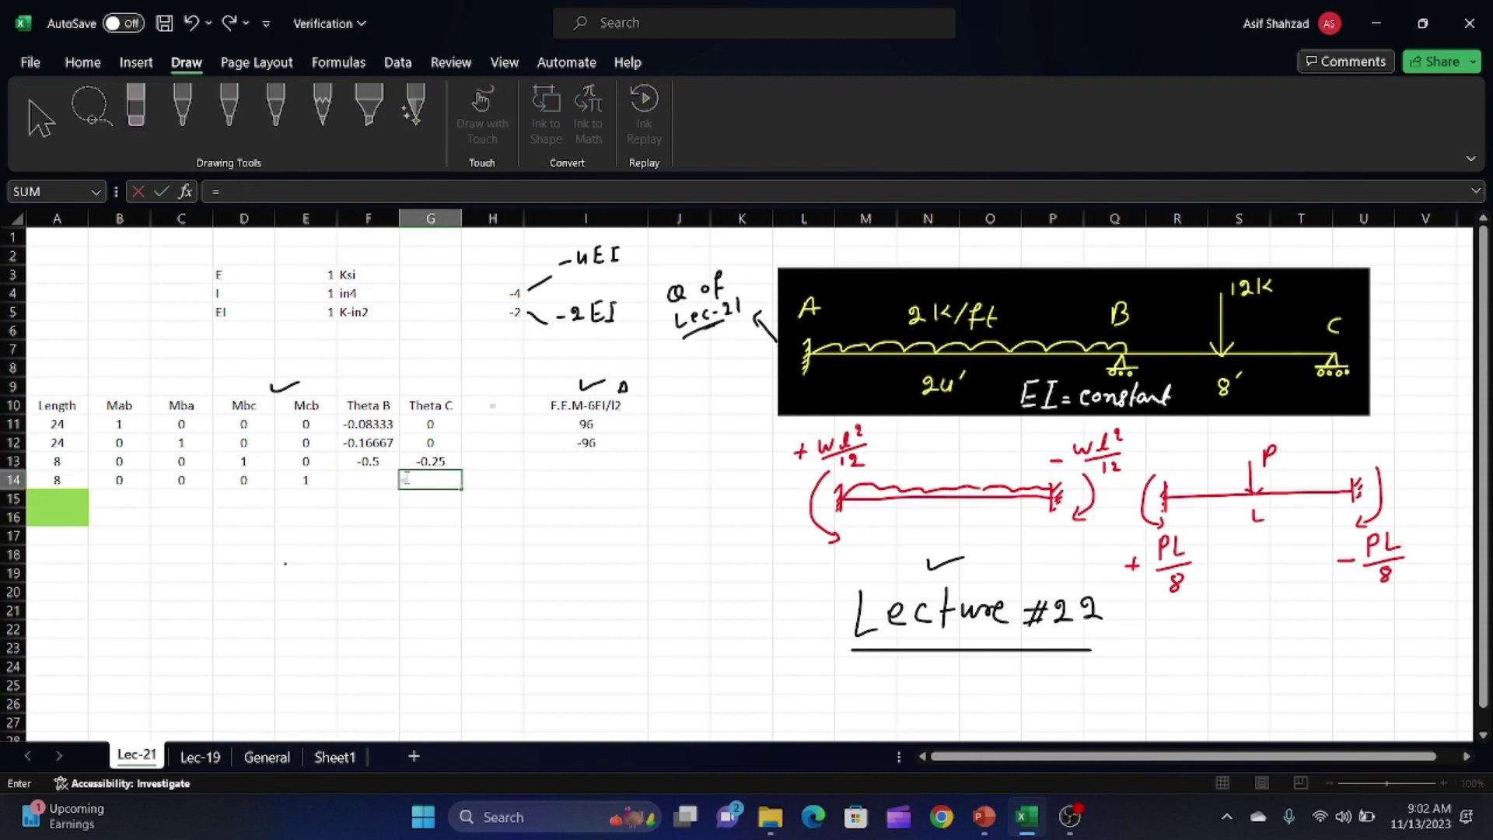
pyautogui.click(371, 462)
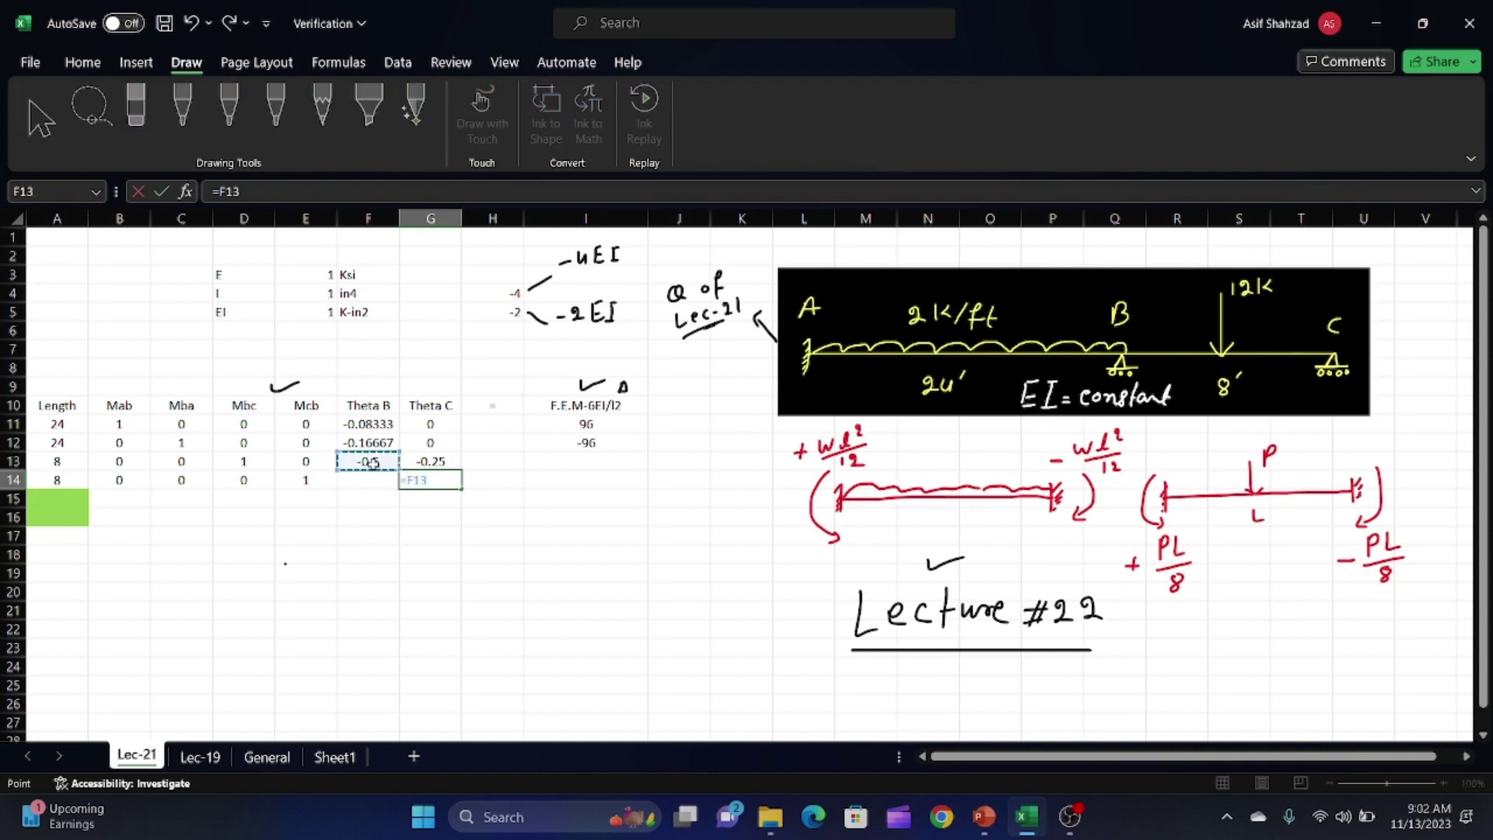
pyautogui.press('Return')
# - Enter the Theta B coefficient for the Mcb row in F14 as =G13
pyautogui.click(382, 480)
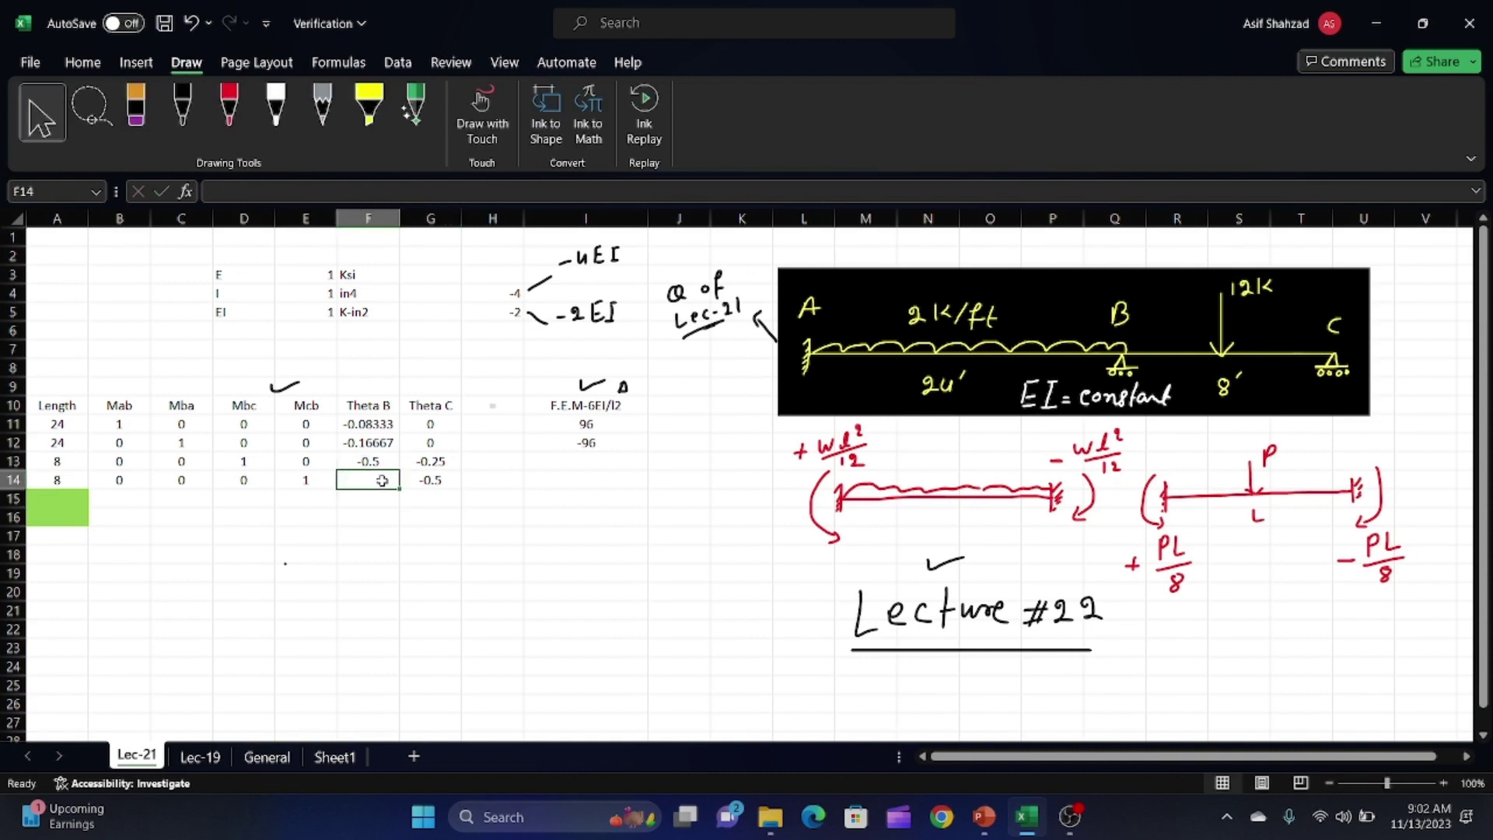
pyautogui.write('=')
pyautogui.click(444, 460)
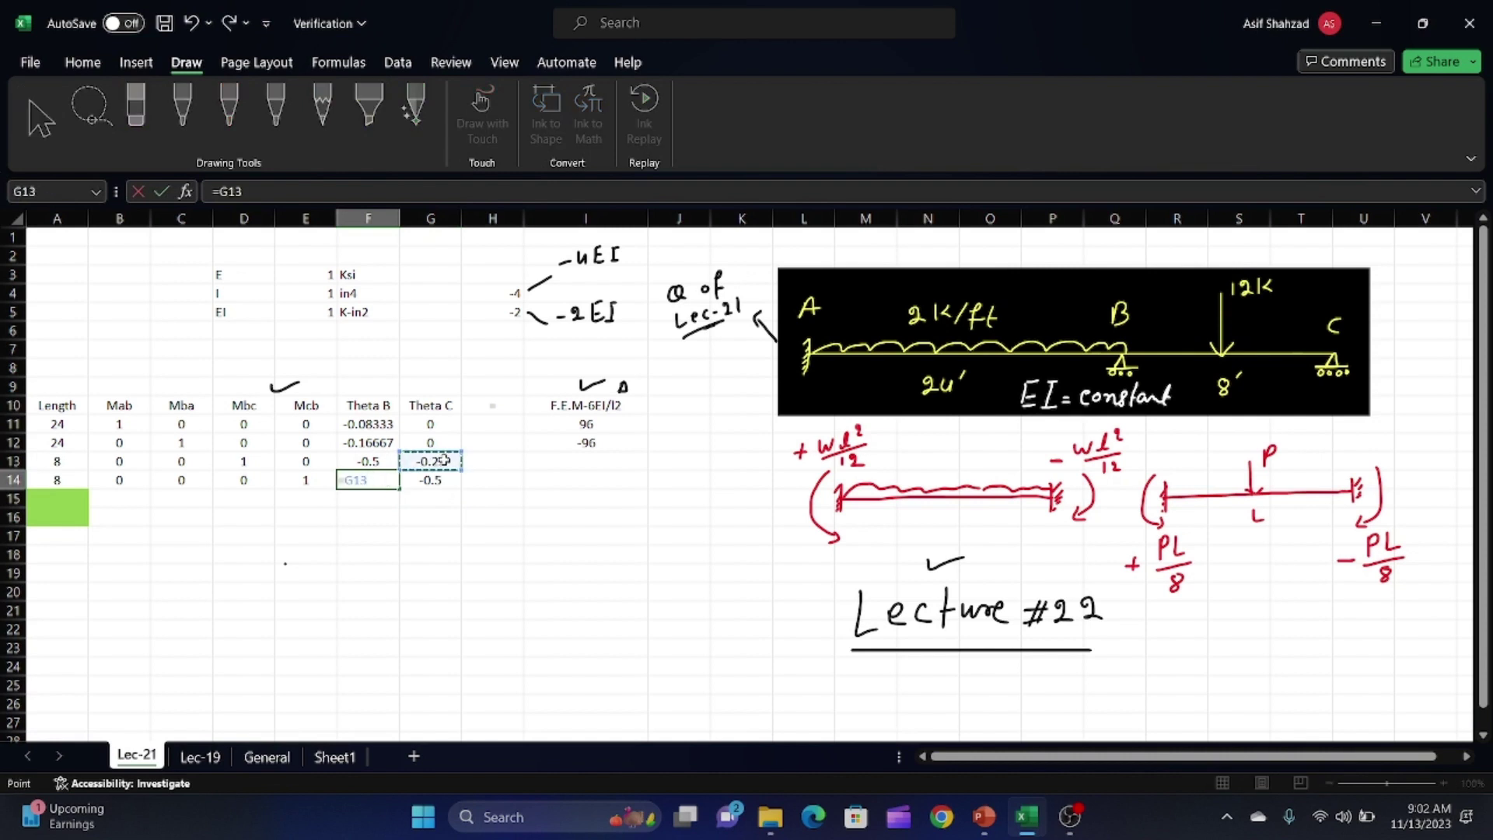
pyautogui.press('Return')
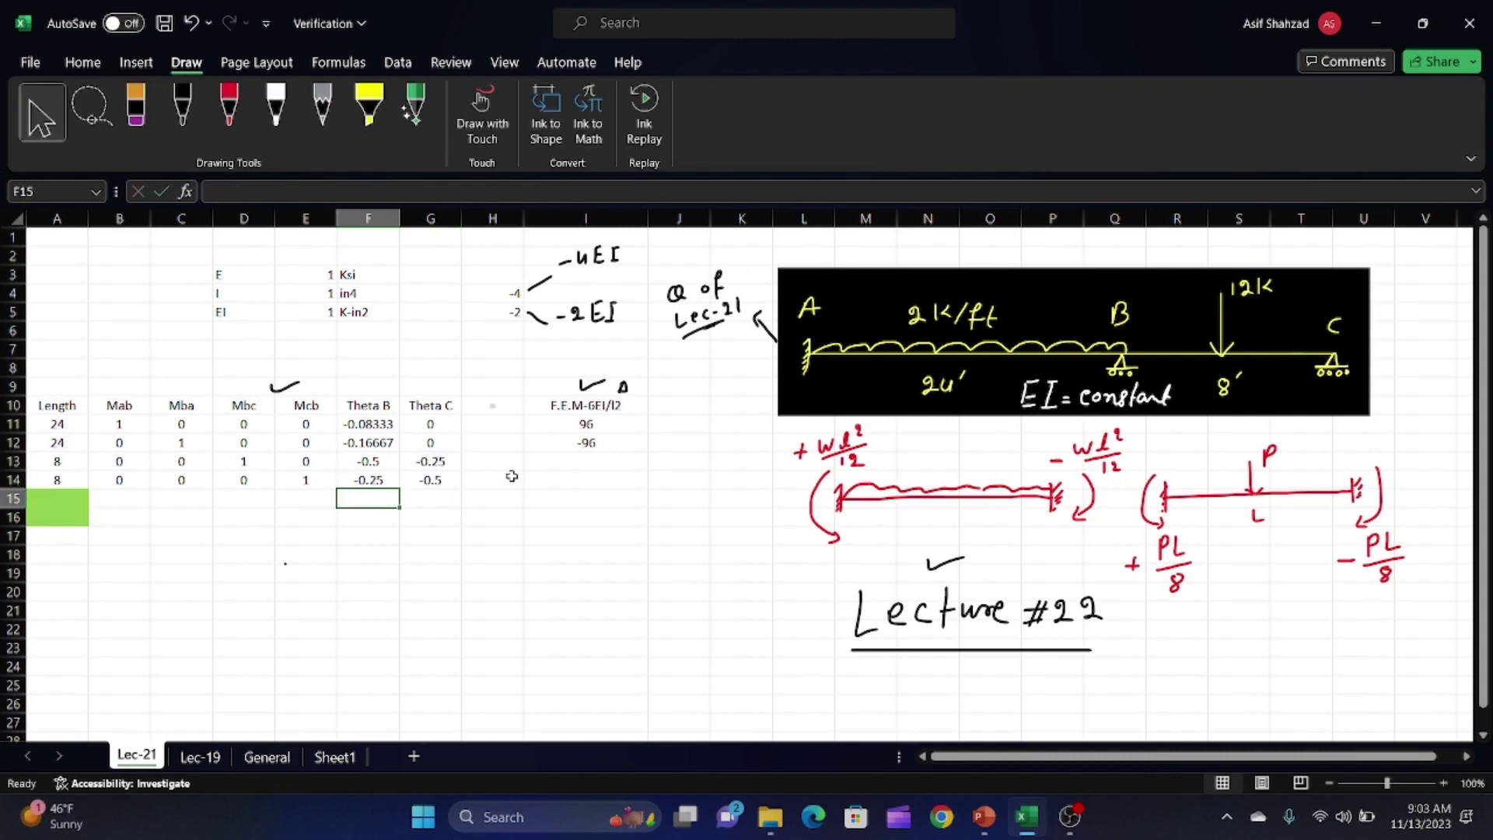
# - Enter the span BC fixed end moments as 12 in I13 and =-12 in I14
pyautogui.click(575, 462)
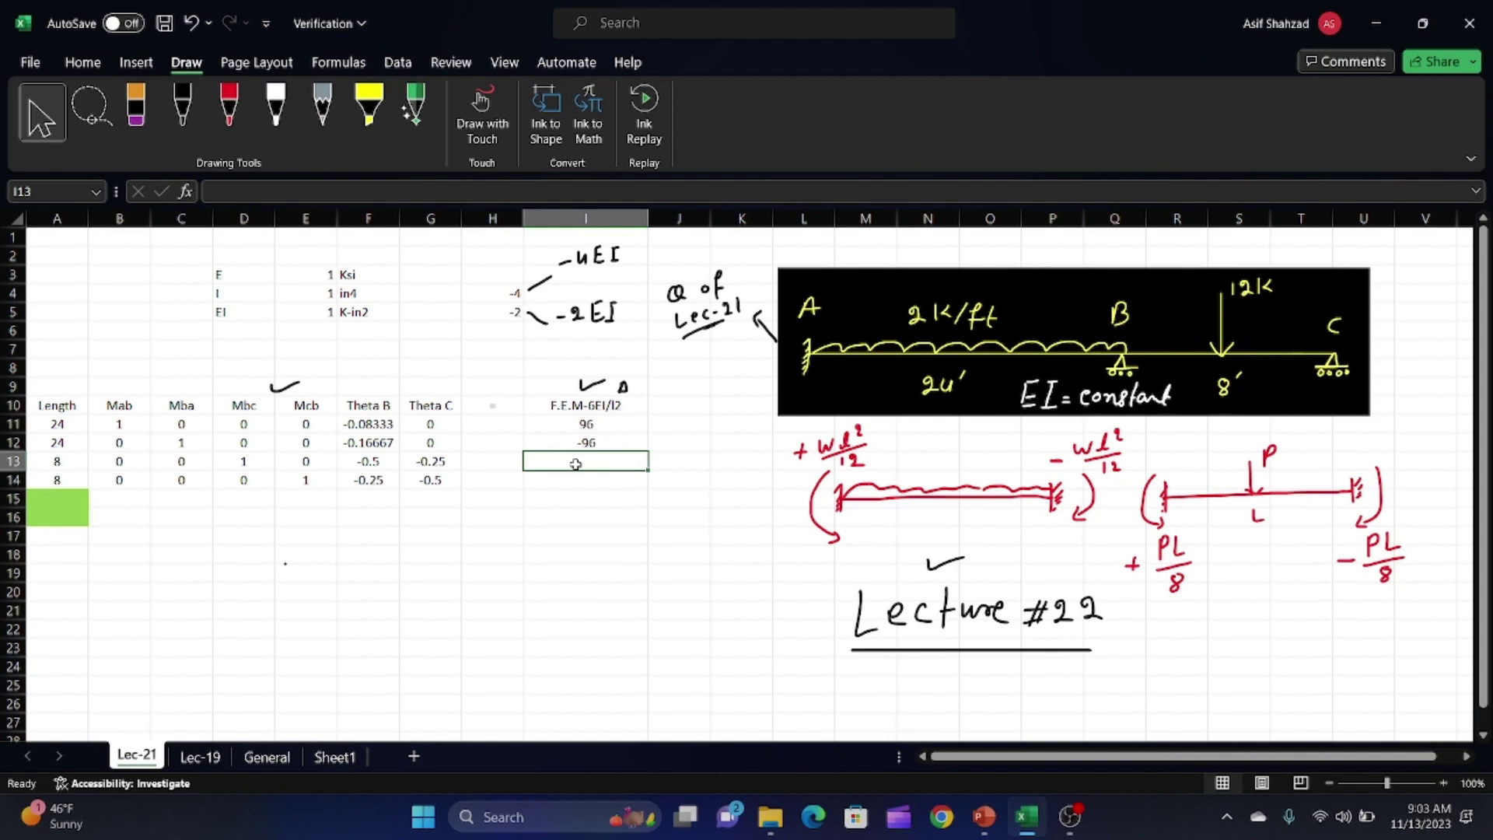
pyautogui.write('12')
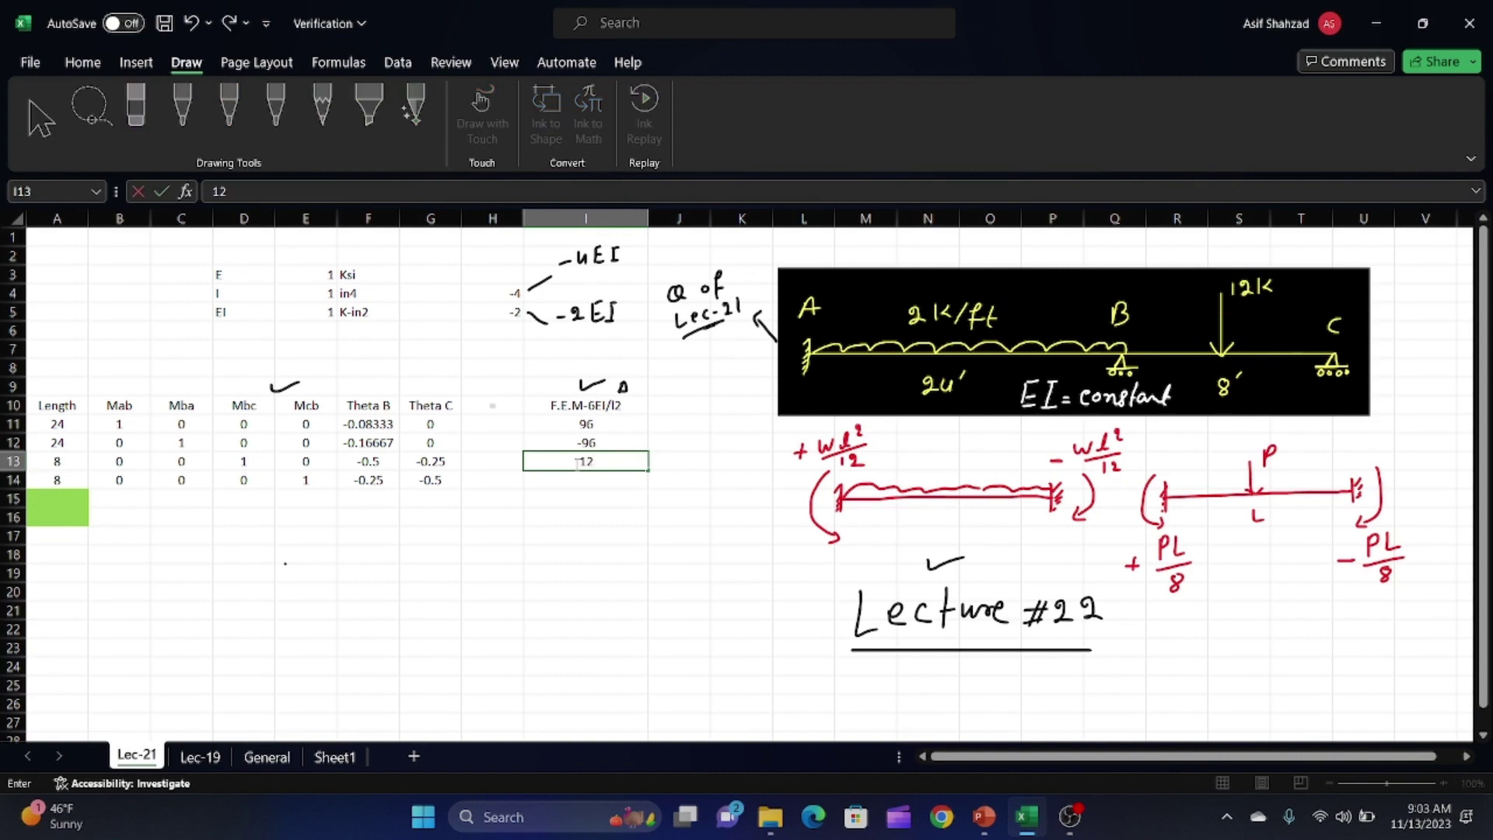
pyautogui.press('Return')
pyautogui.write('=-12')
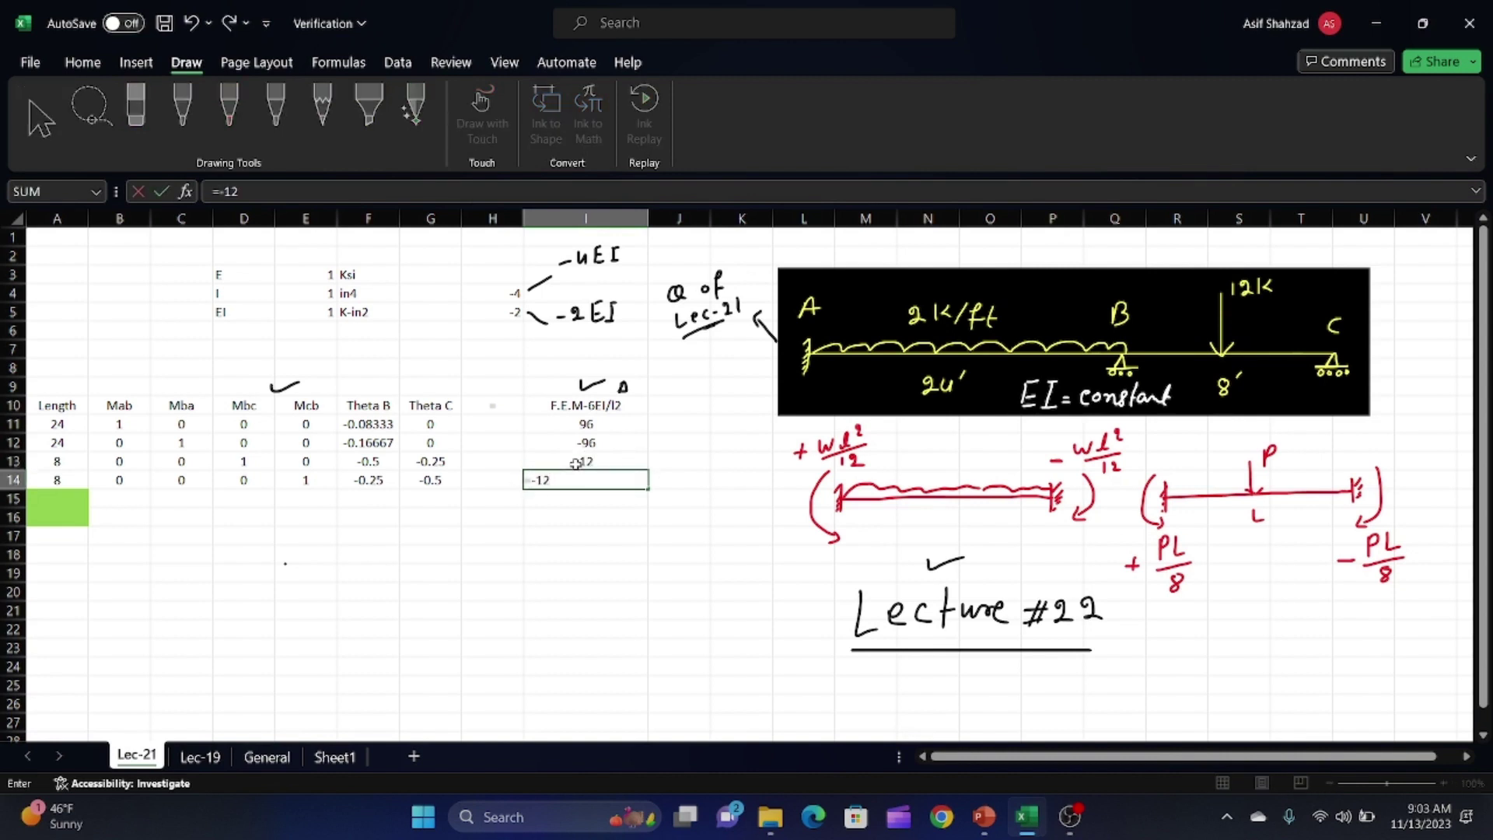
pyautogui.press('Return')
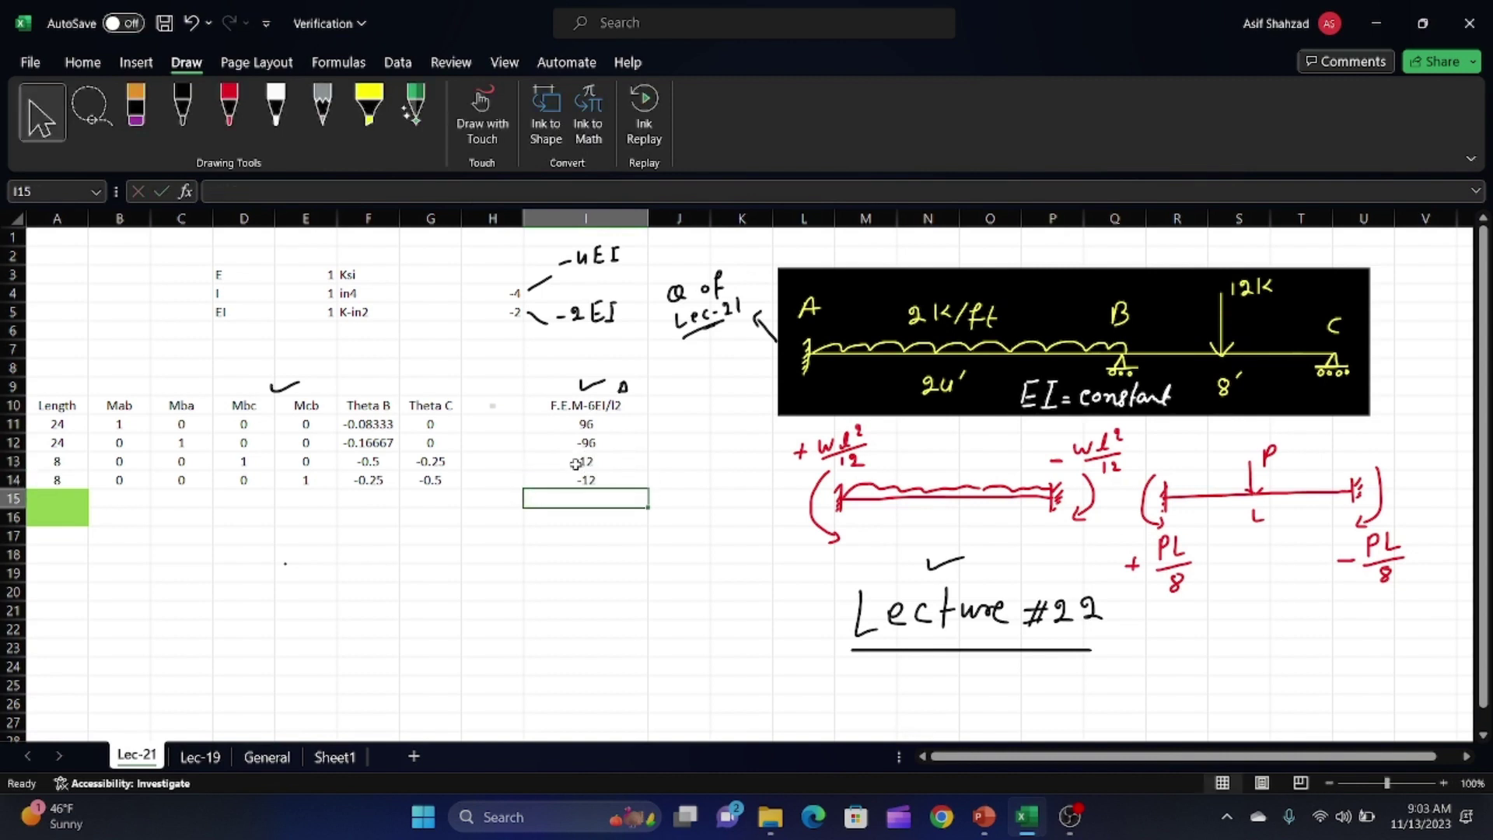
pyautogui.click(528, 585)
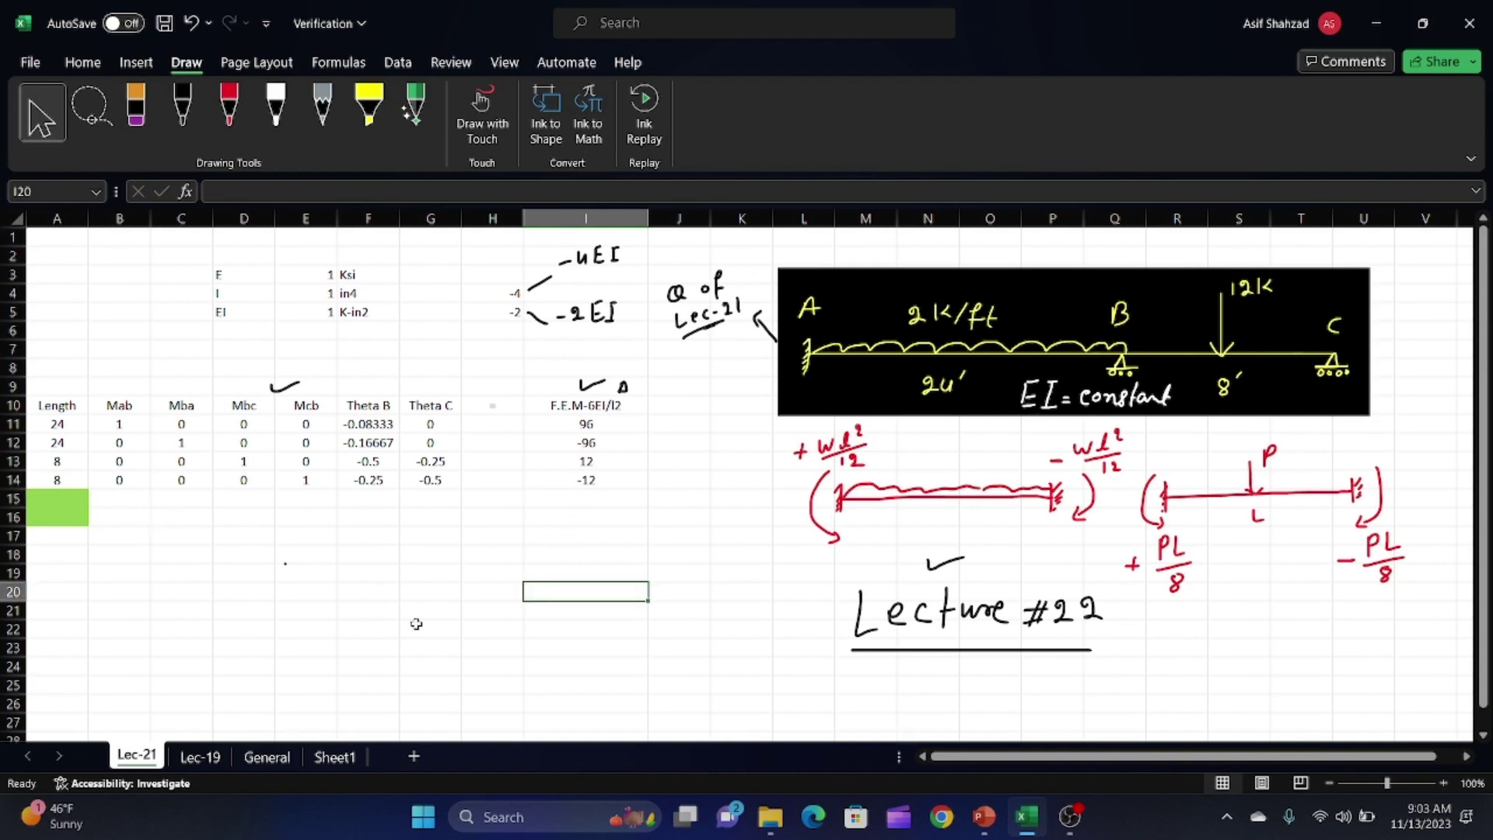
# - Switch to the PowerPoint lecture slides and review the Step 2 slope-deflection equations and the Step 3 joint equilibrium equations
pyautogui.click(946, 819)
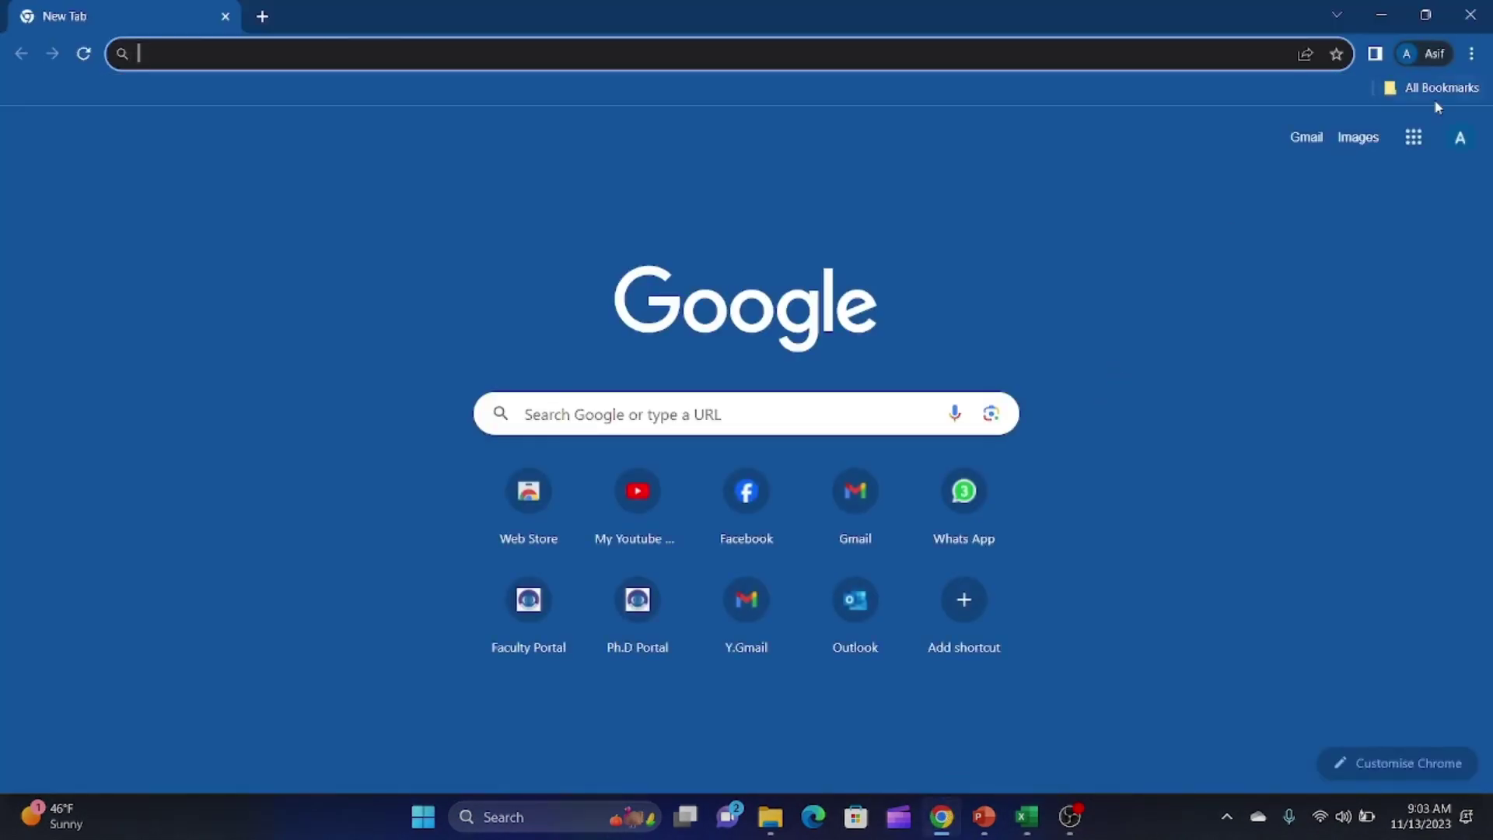
pyautogui.click(1471, 16)
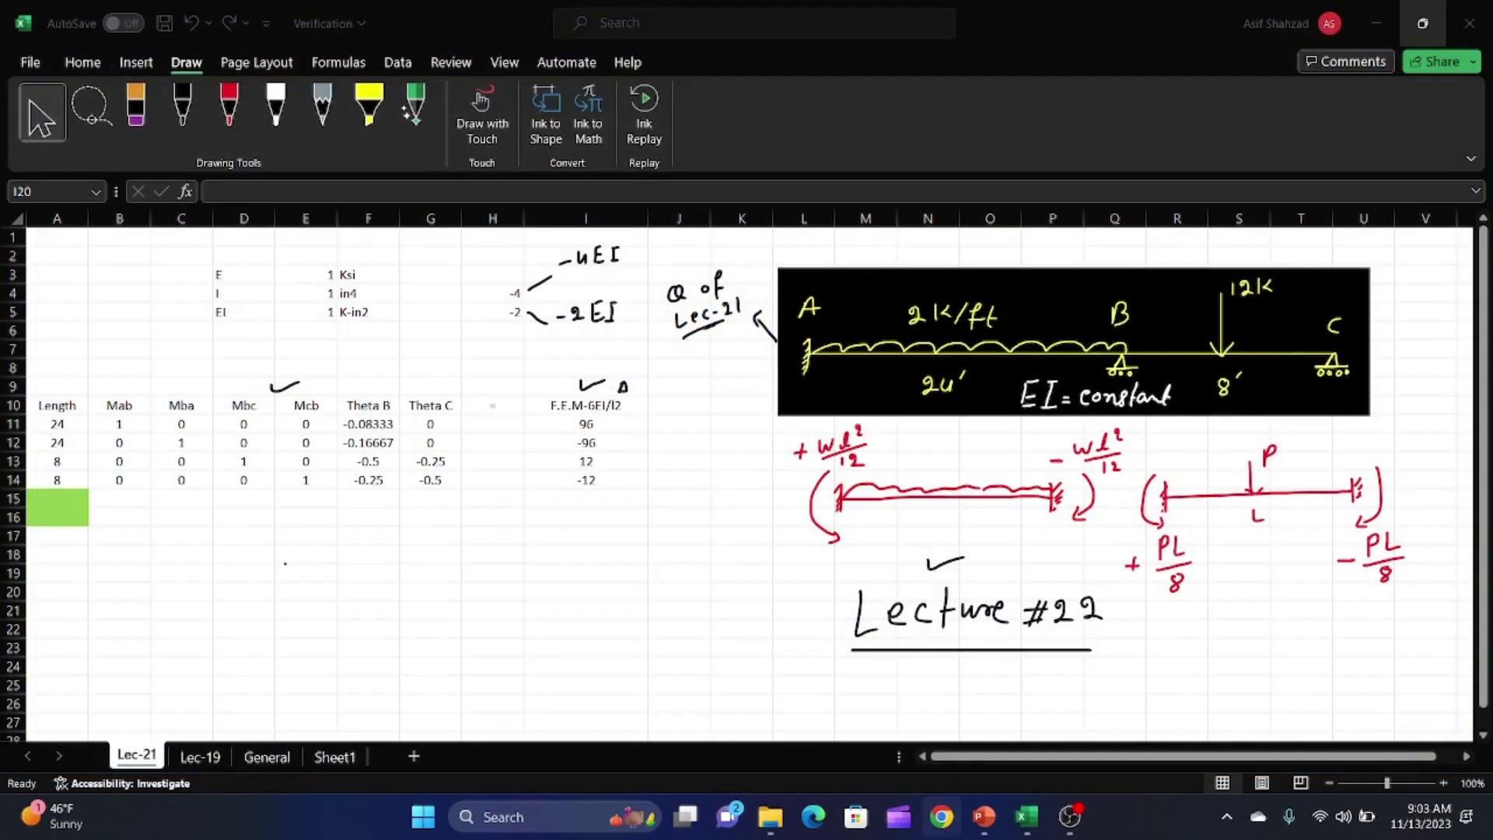
pyautogui.click(983, 821)
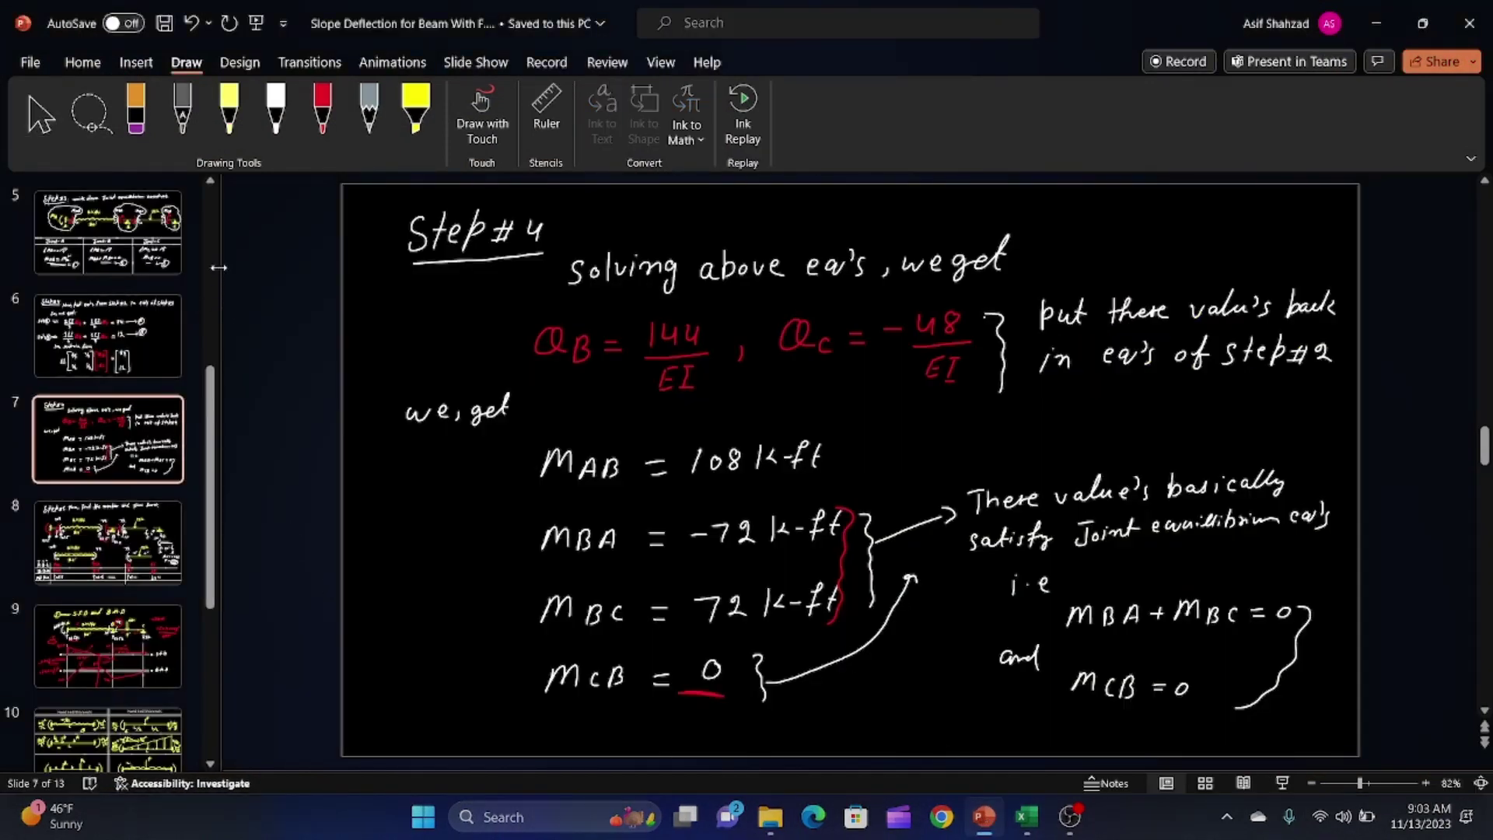
pyautogui.scroll(5, 210, 254)
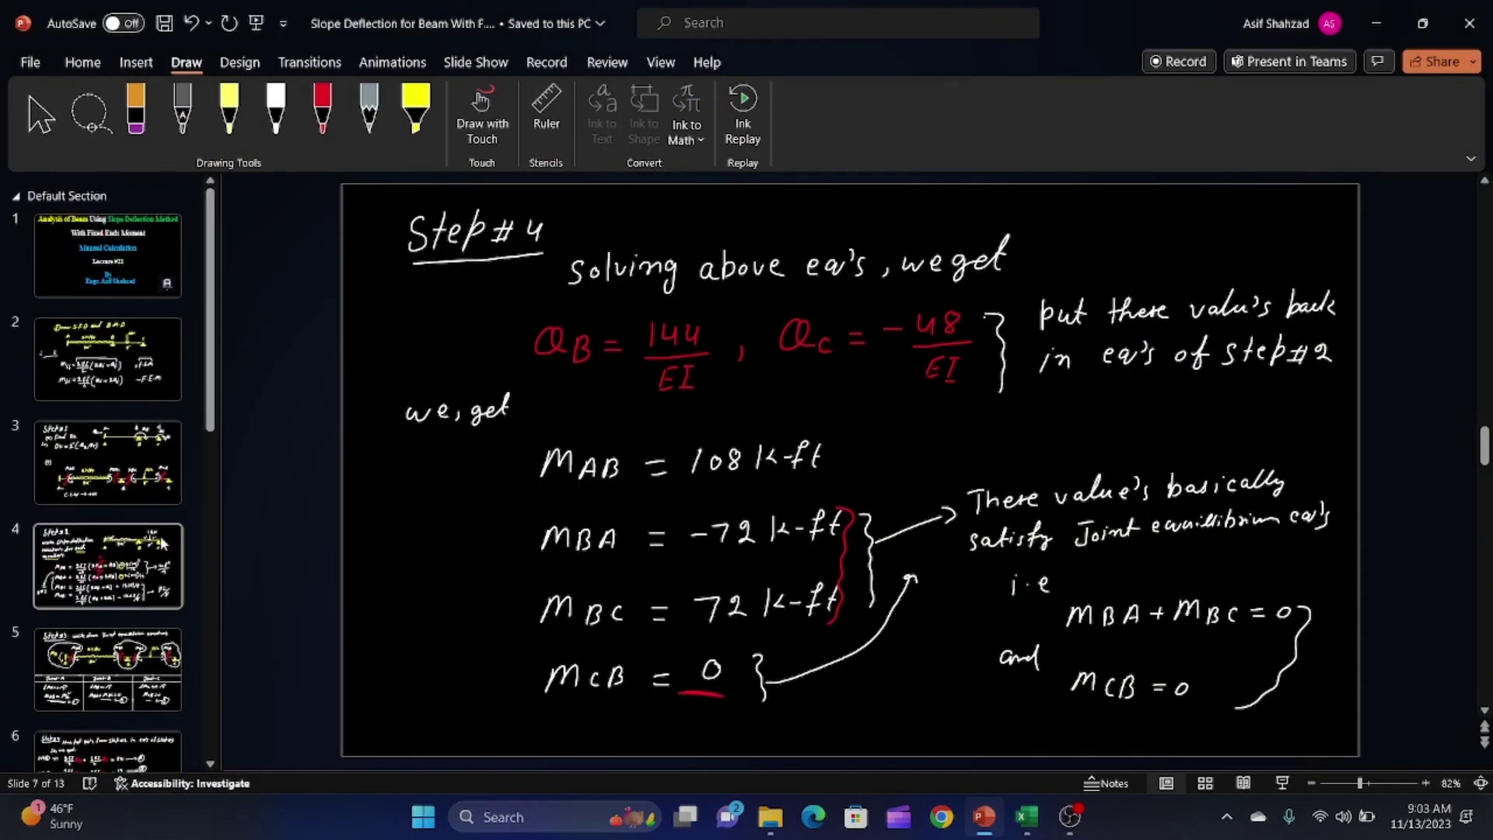
pyautogui.click(107, 582)
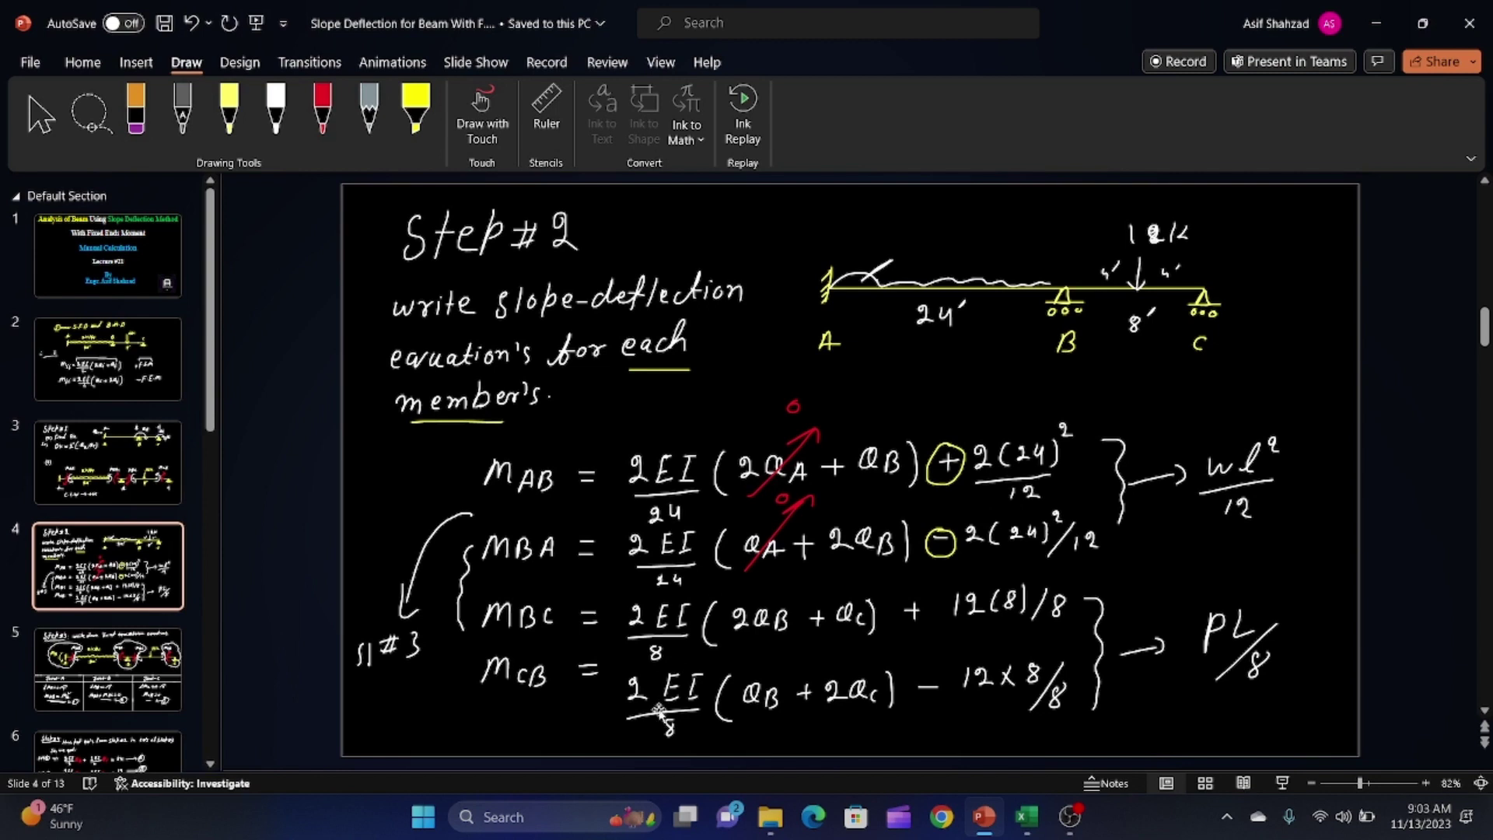
pyautogui.click(132, 662)
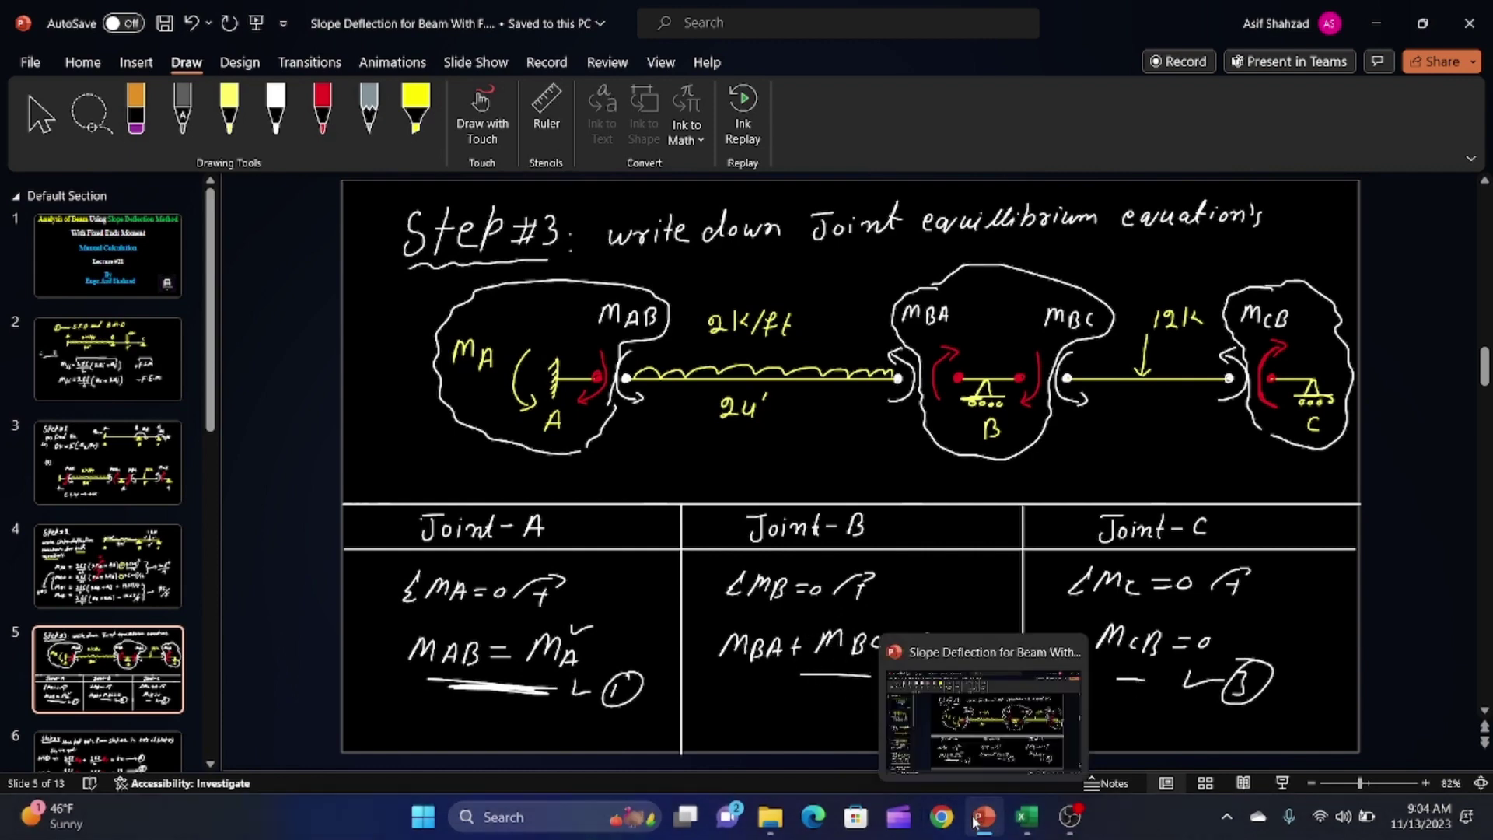
# - Return to the Excel workbook and enter 1 for Mba in C15 and 1 for Mbc in D15 as the joint B equilibrium equation
pyautogui.click(1028, 817)
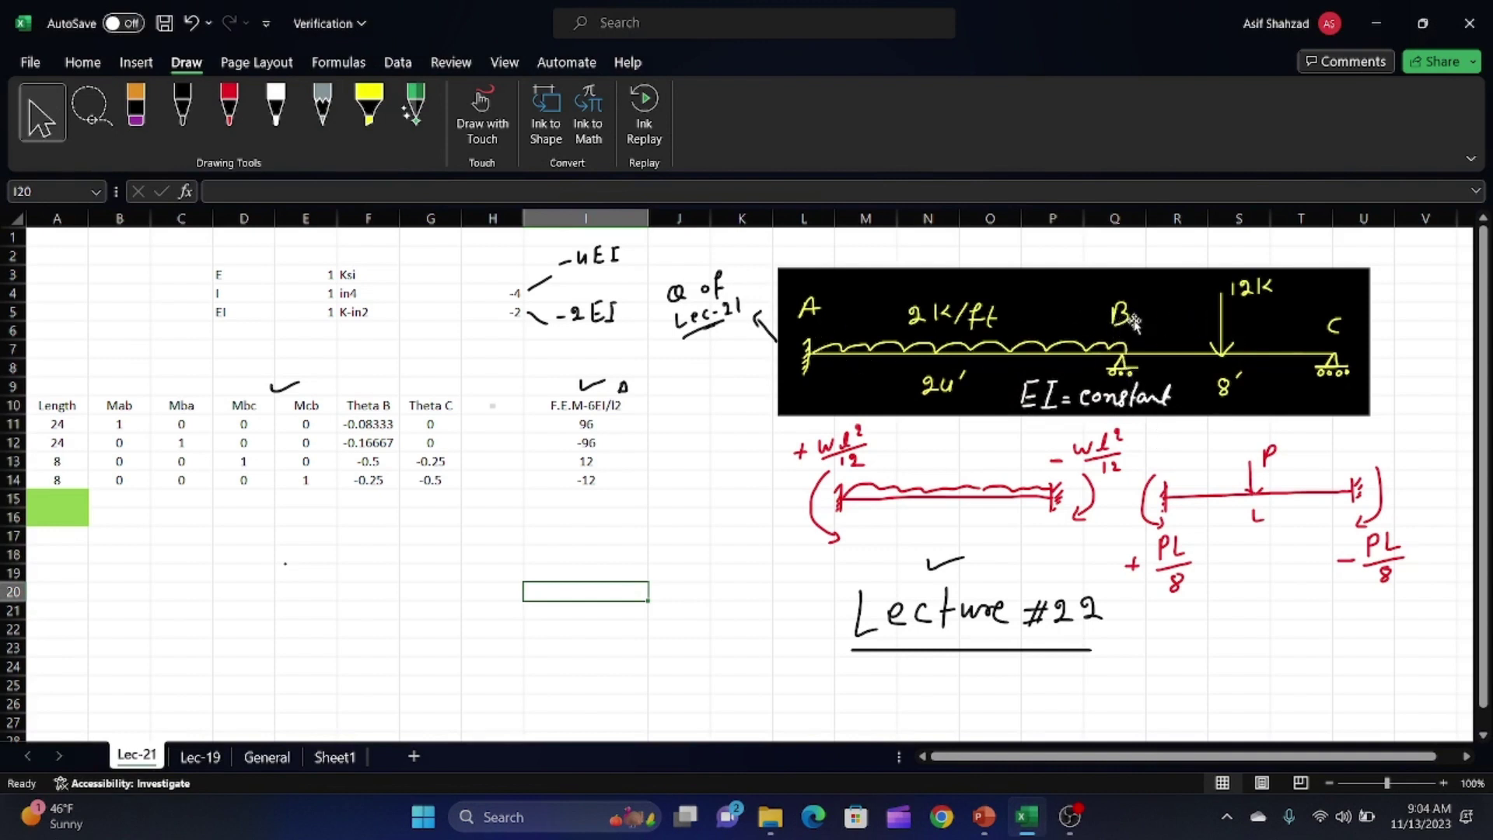
pyautogui.click(182, 499)
pyautogui.click(189, 405)
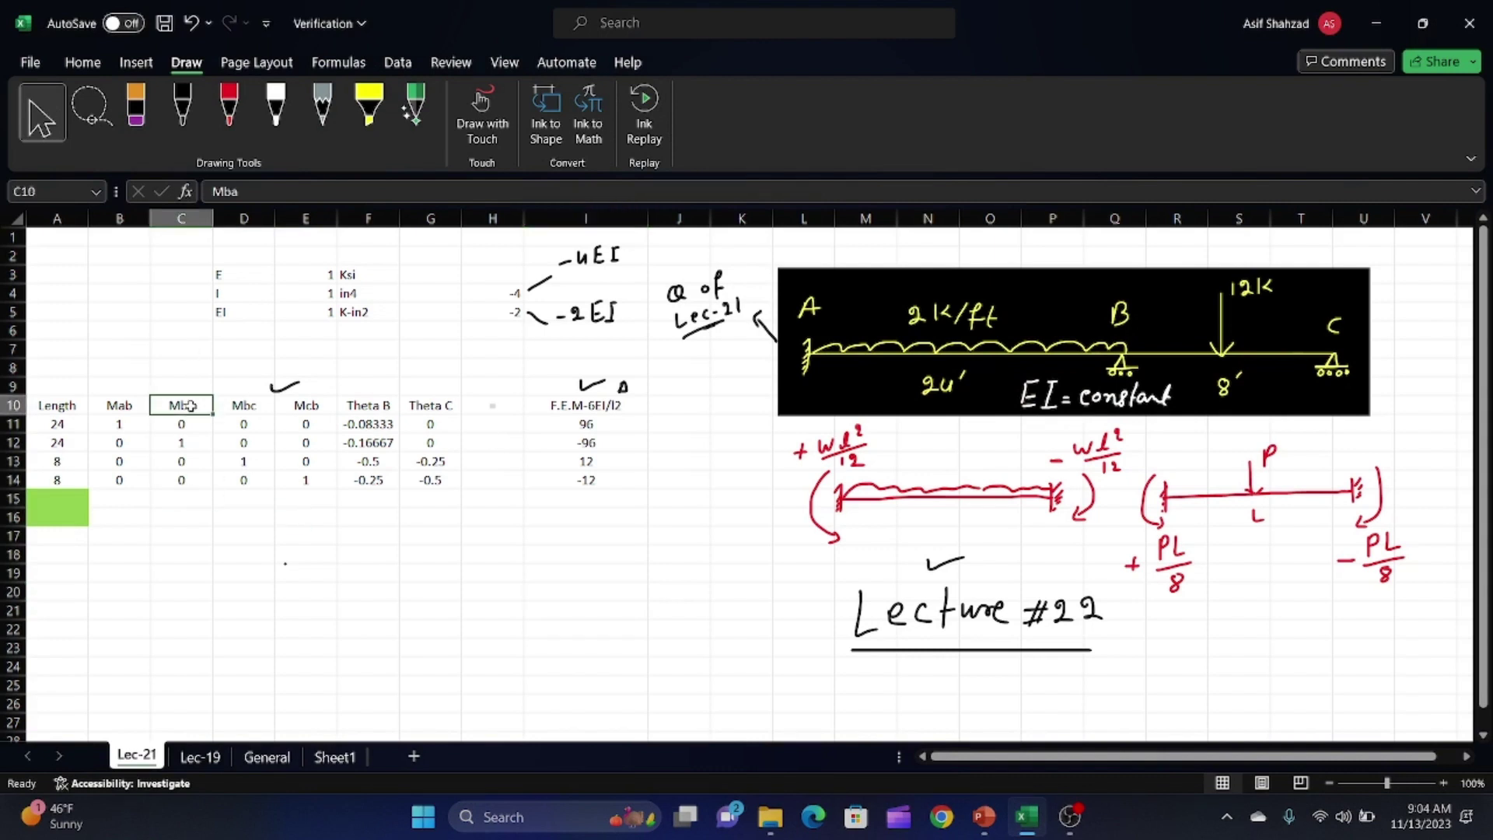
pyautogui.click(189, 216)
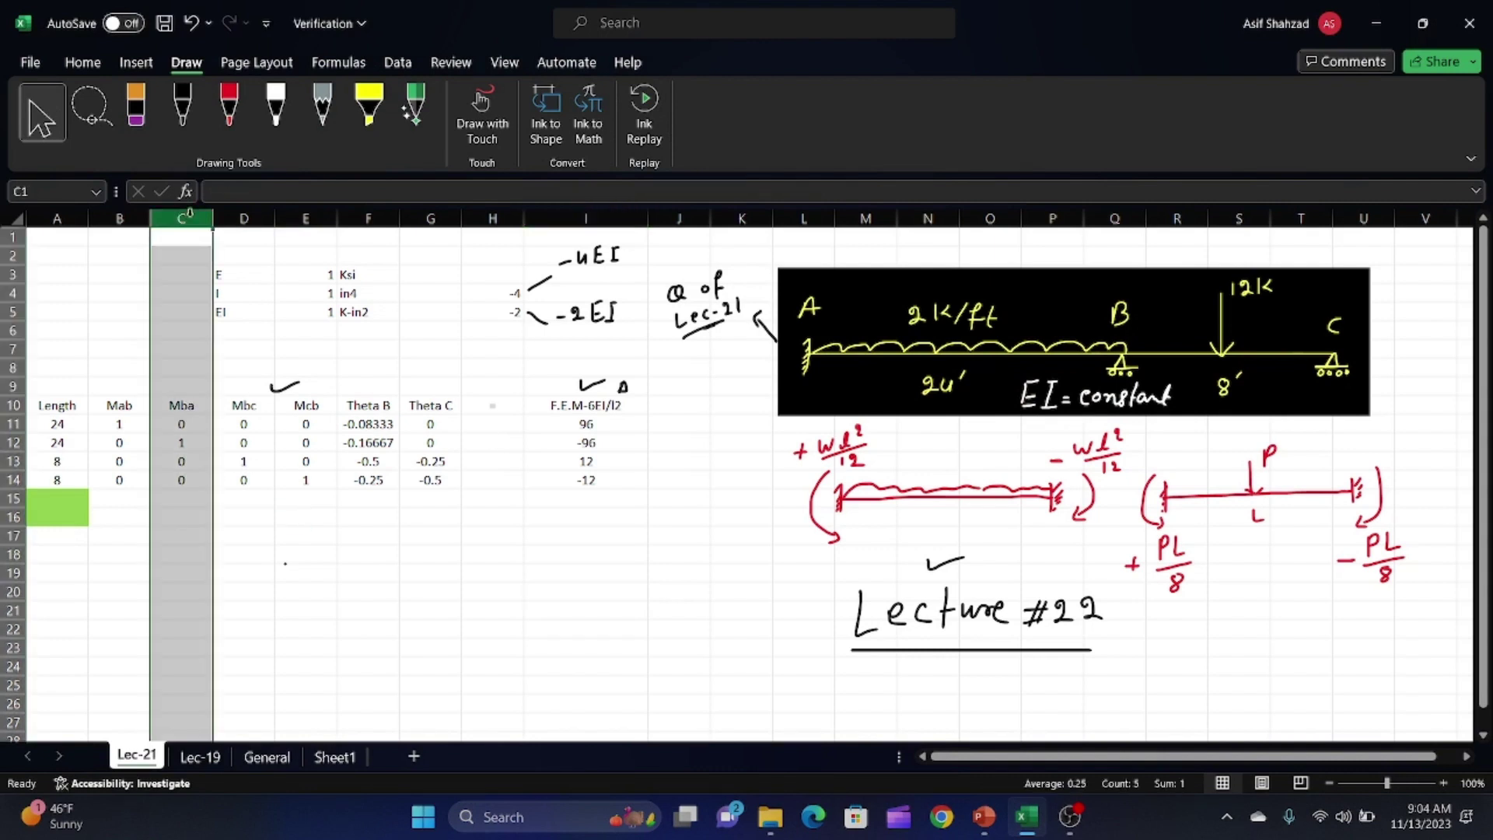
pyautogui.moveTo(188, 214); pyautogui.dragTo(232, 211)
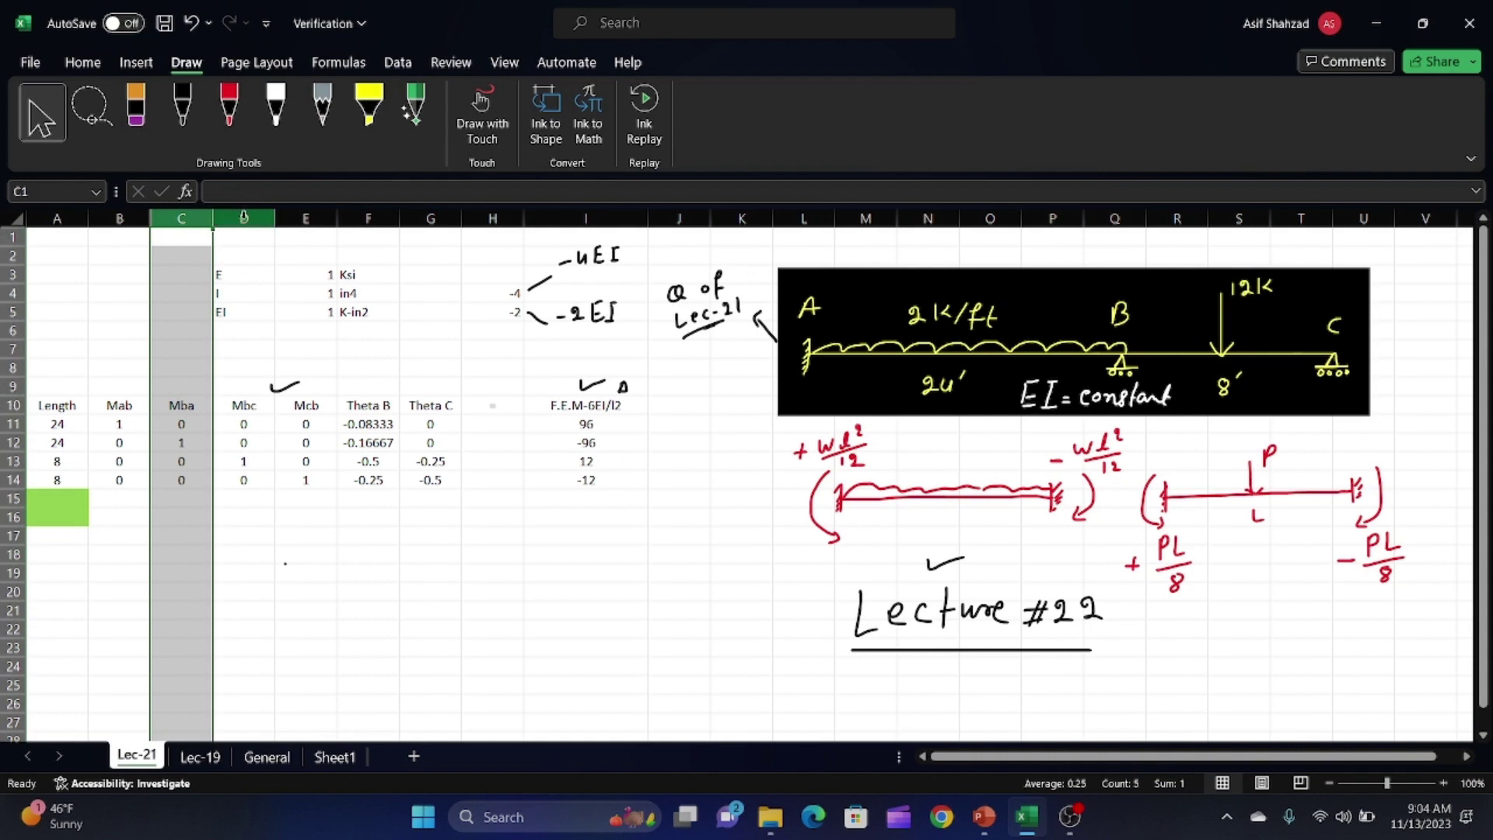
pyautogui.click(243, 217)
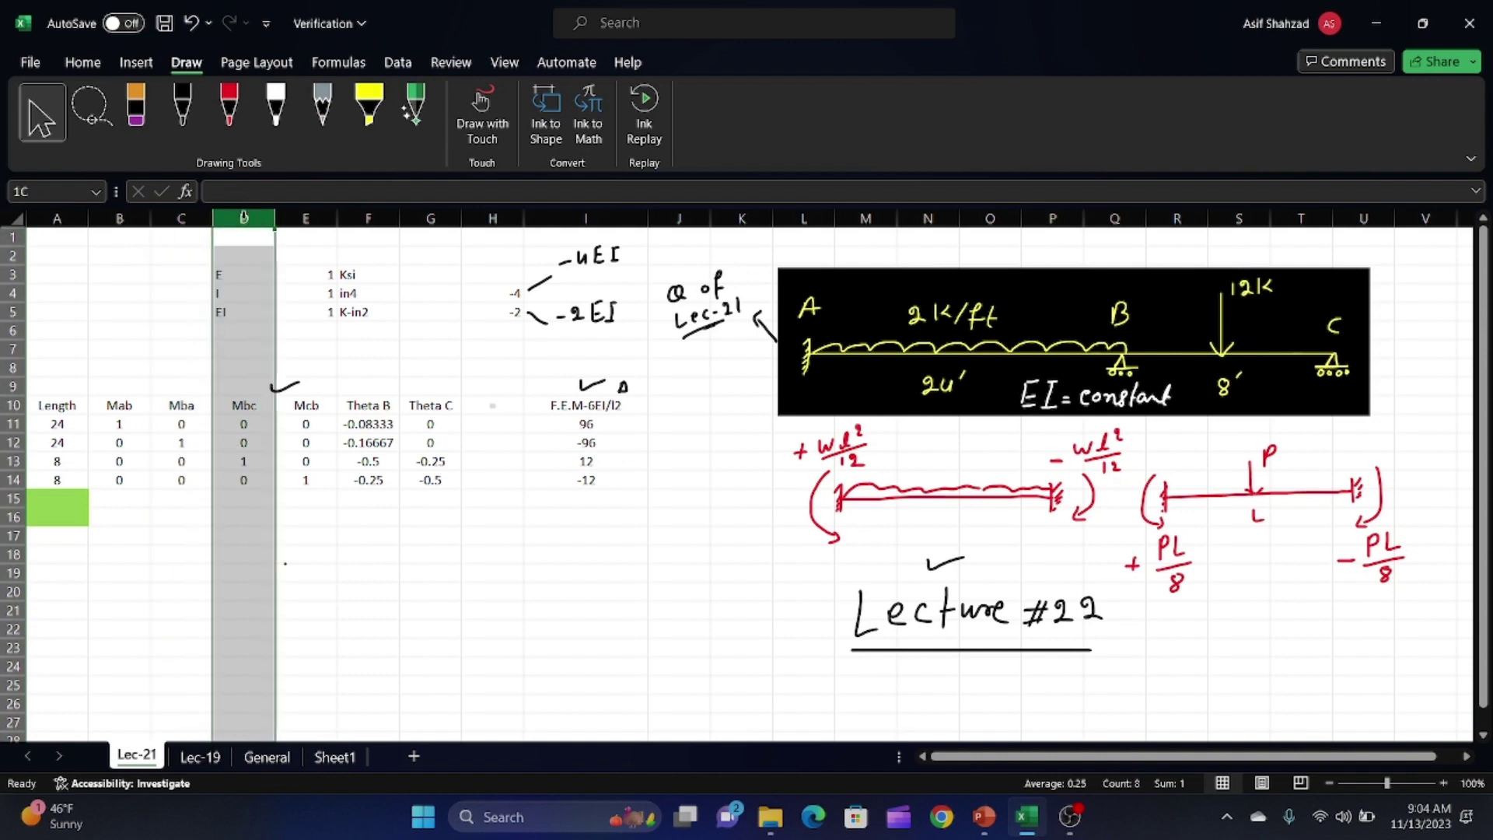
pyautogui.click(191, 495)
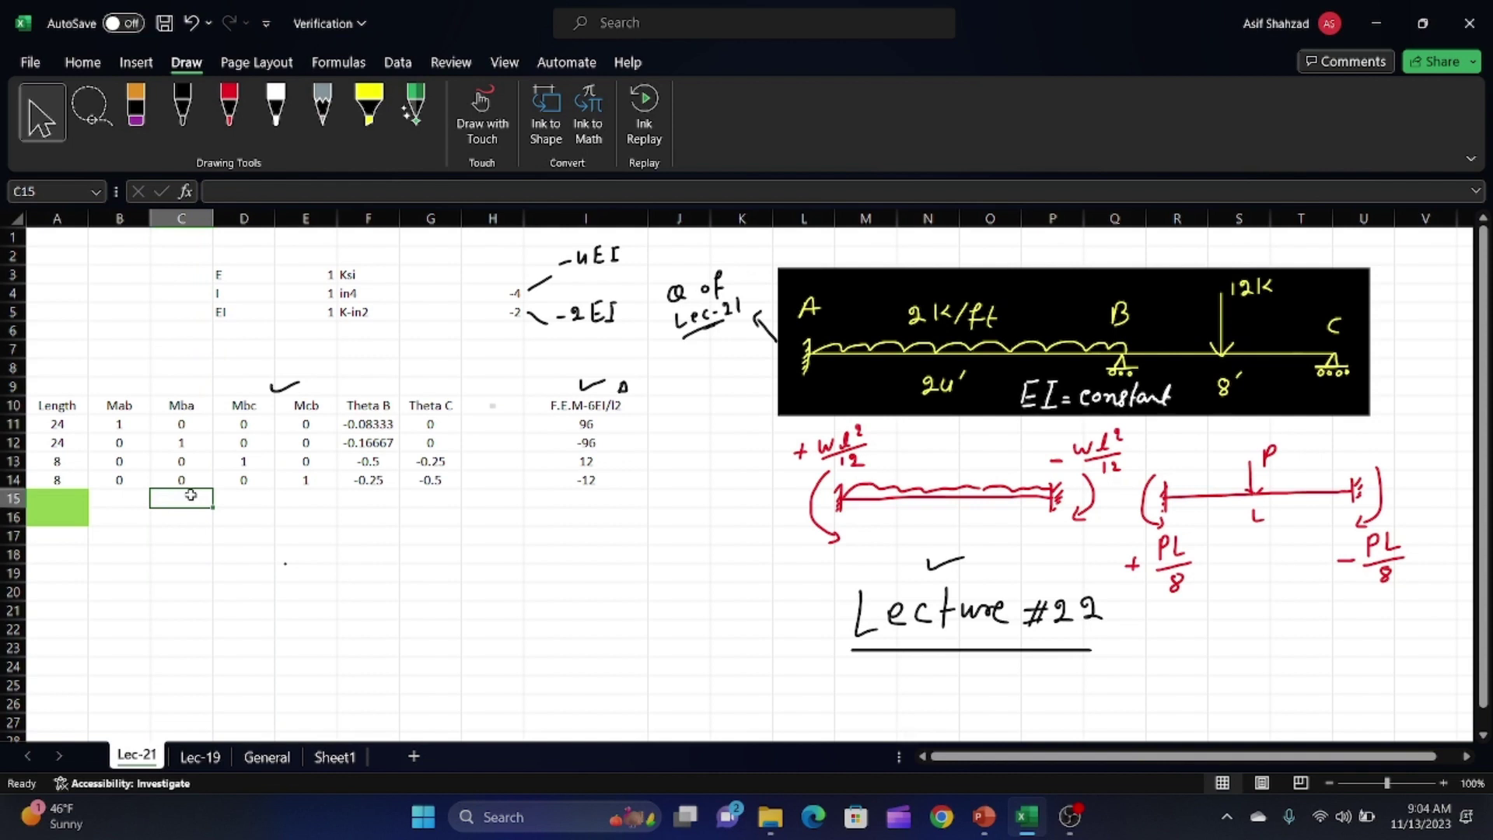
pyautogui.write('1')
pyautogui.press('Tab')
pyautogui.write('1')
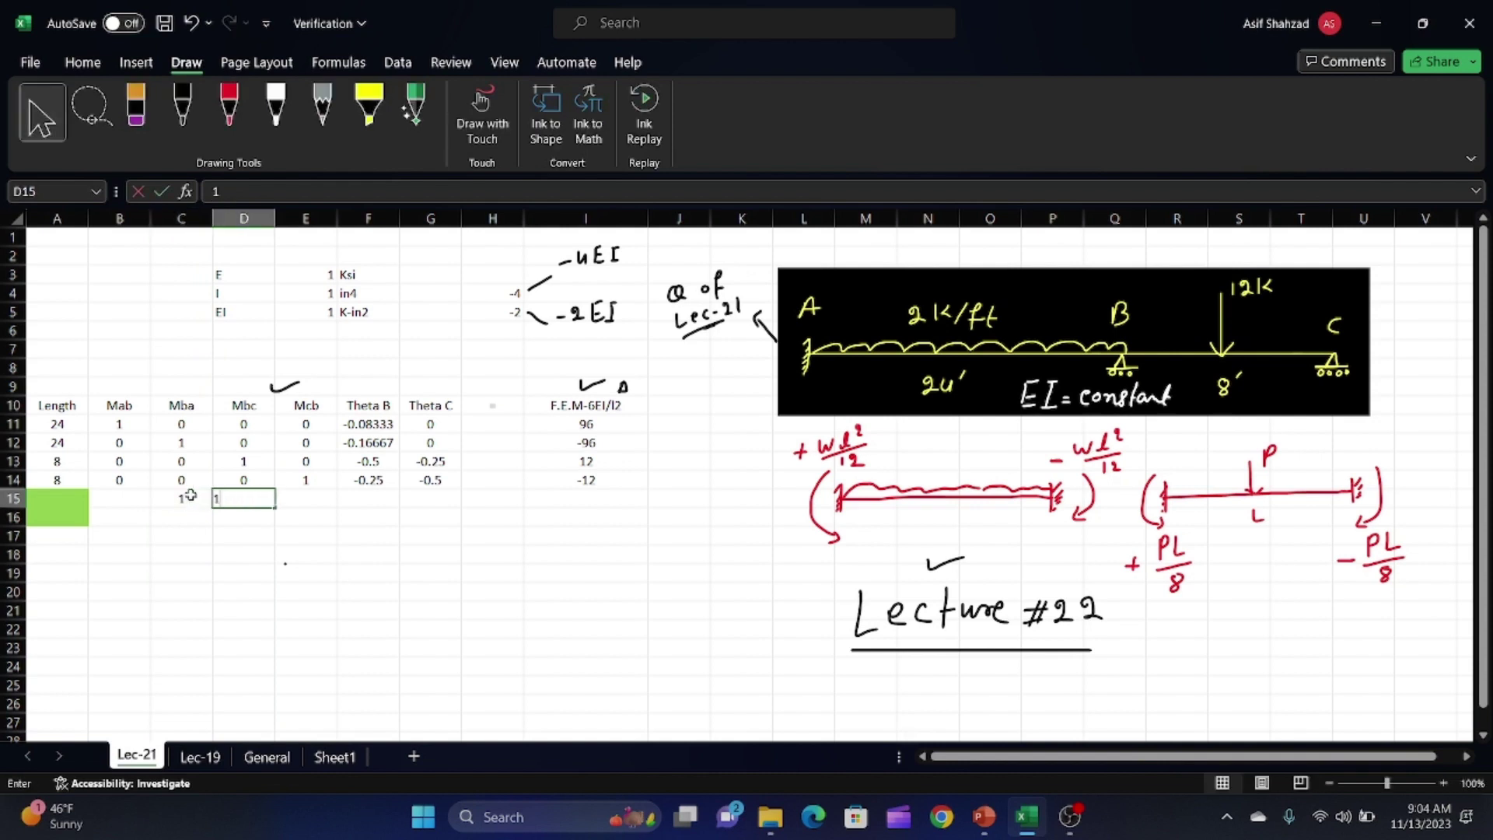
# - Set the right-hand side of the joint B equilibrium row to 0 in I15
pyautogui.press('Tab')
pyautogui.press('Tab')
pyautogui.press('Tab')
pyautogui.press('Tab')
pyautogui.press('Tab')
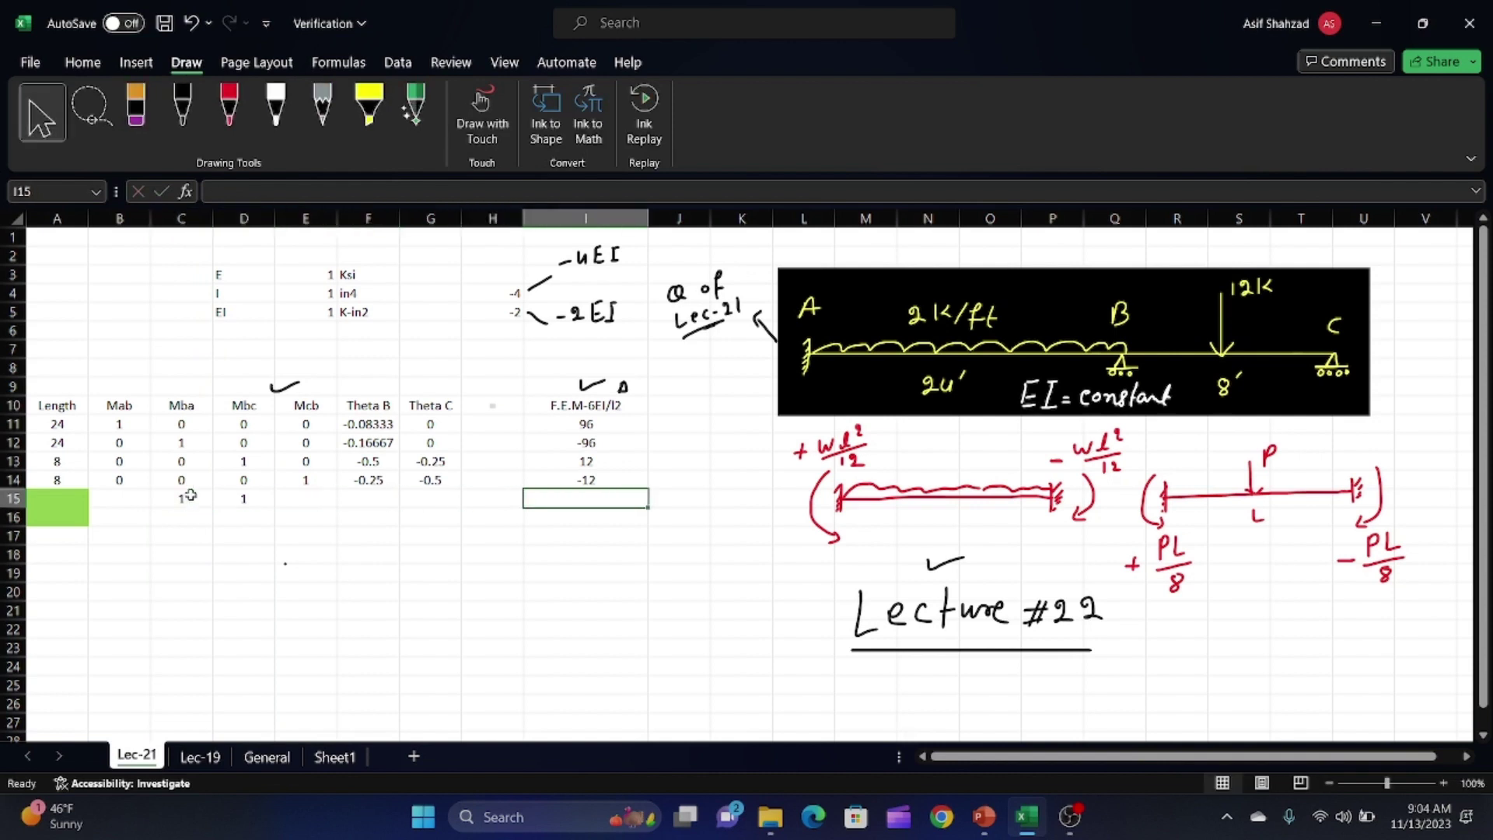
pyautogui.write('0')
pyautogui.press('Return')
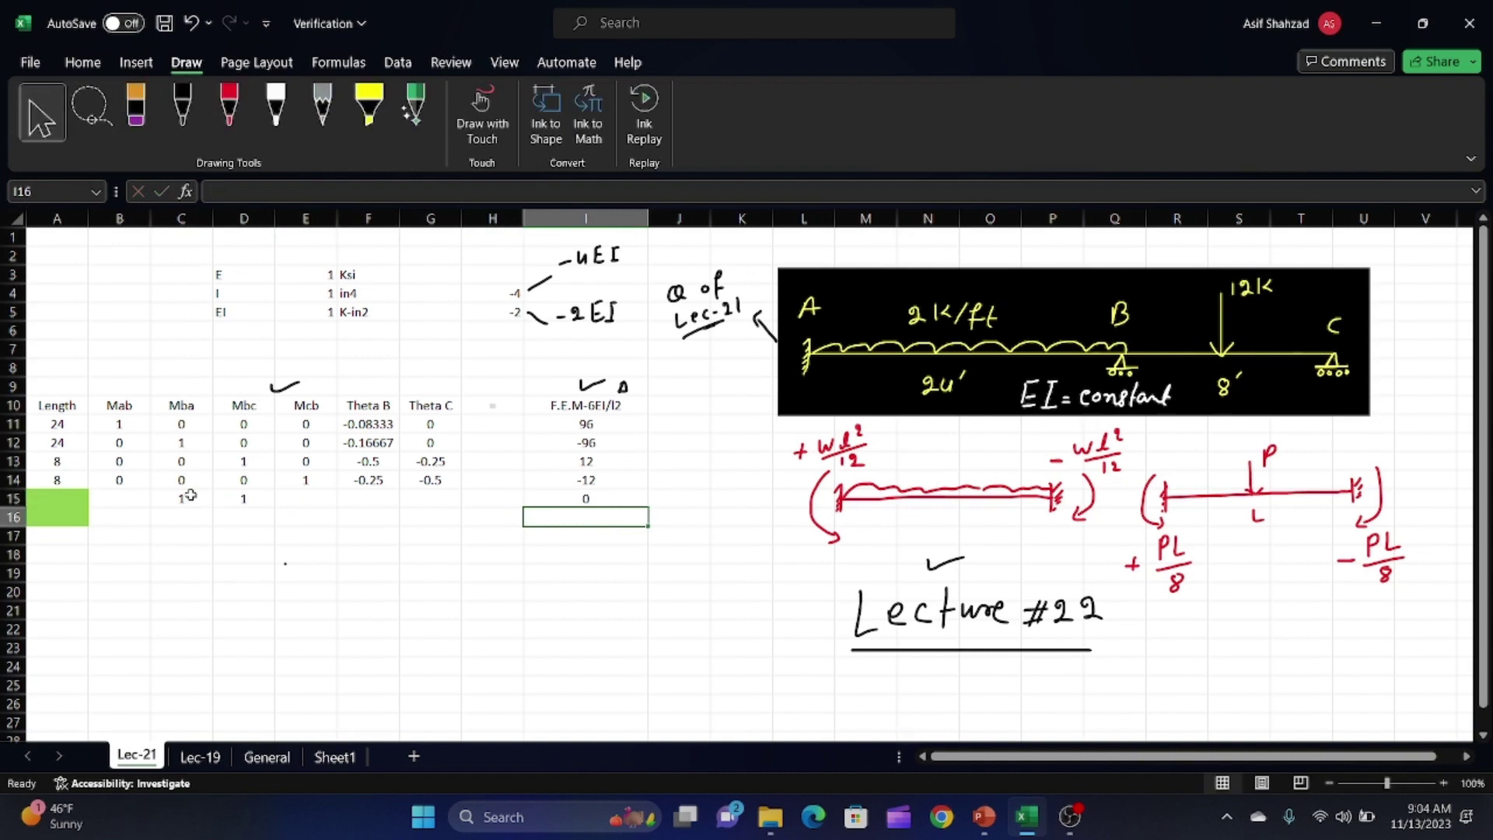
# - Enter 1 for Mcb in E16 as the joint C equilibrium equation
pyautogui.press('Left')
pyautogui.press('Left')
pyautogui.press('Left')
pyautogui.press('Left')
pyautogui.press('Left')
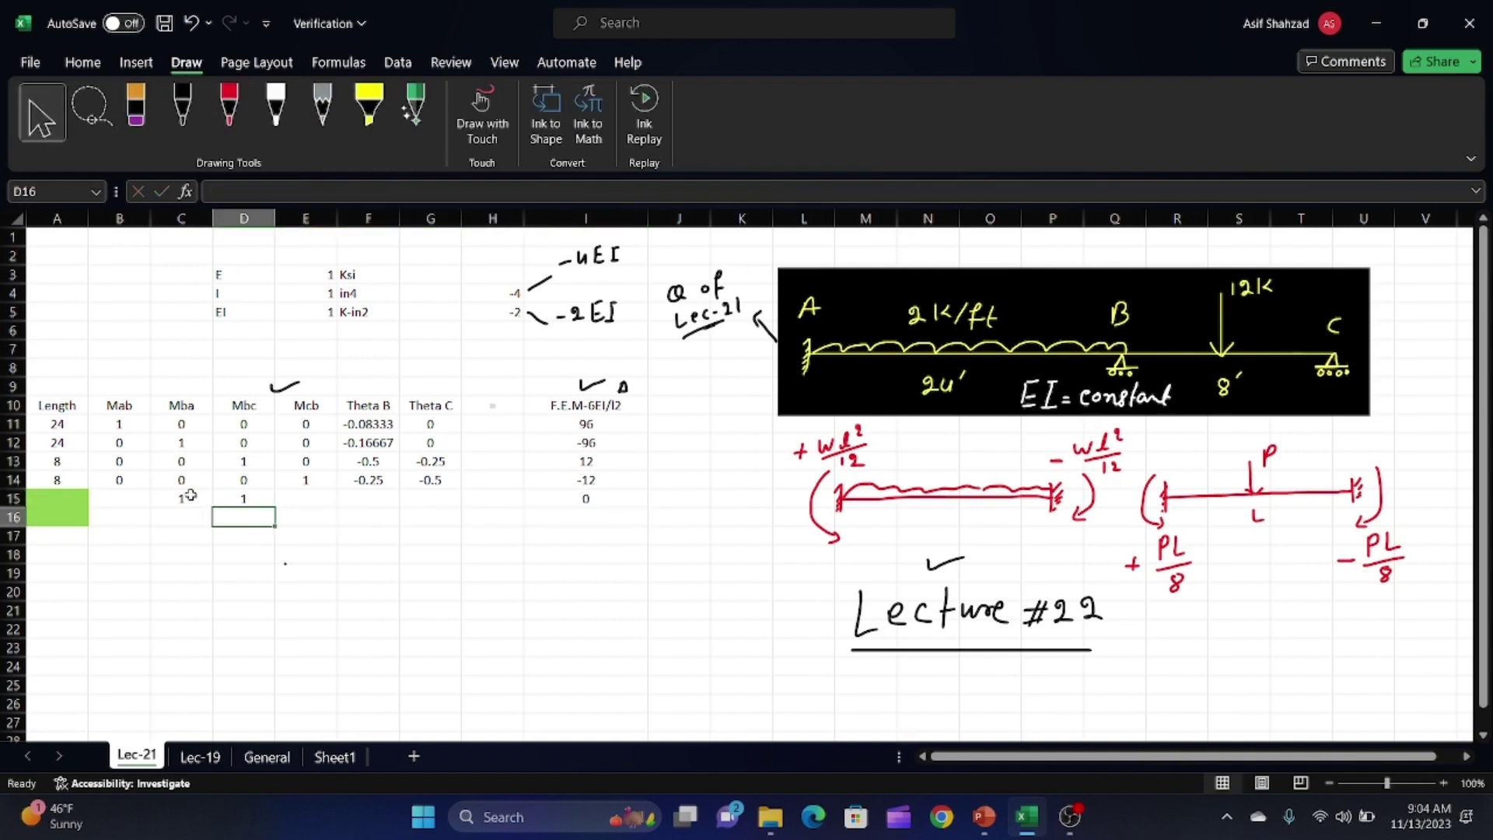
pyautogui.click(133, 497)
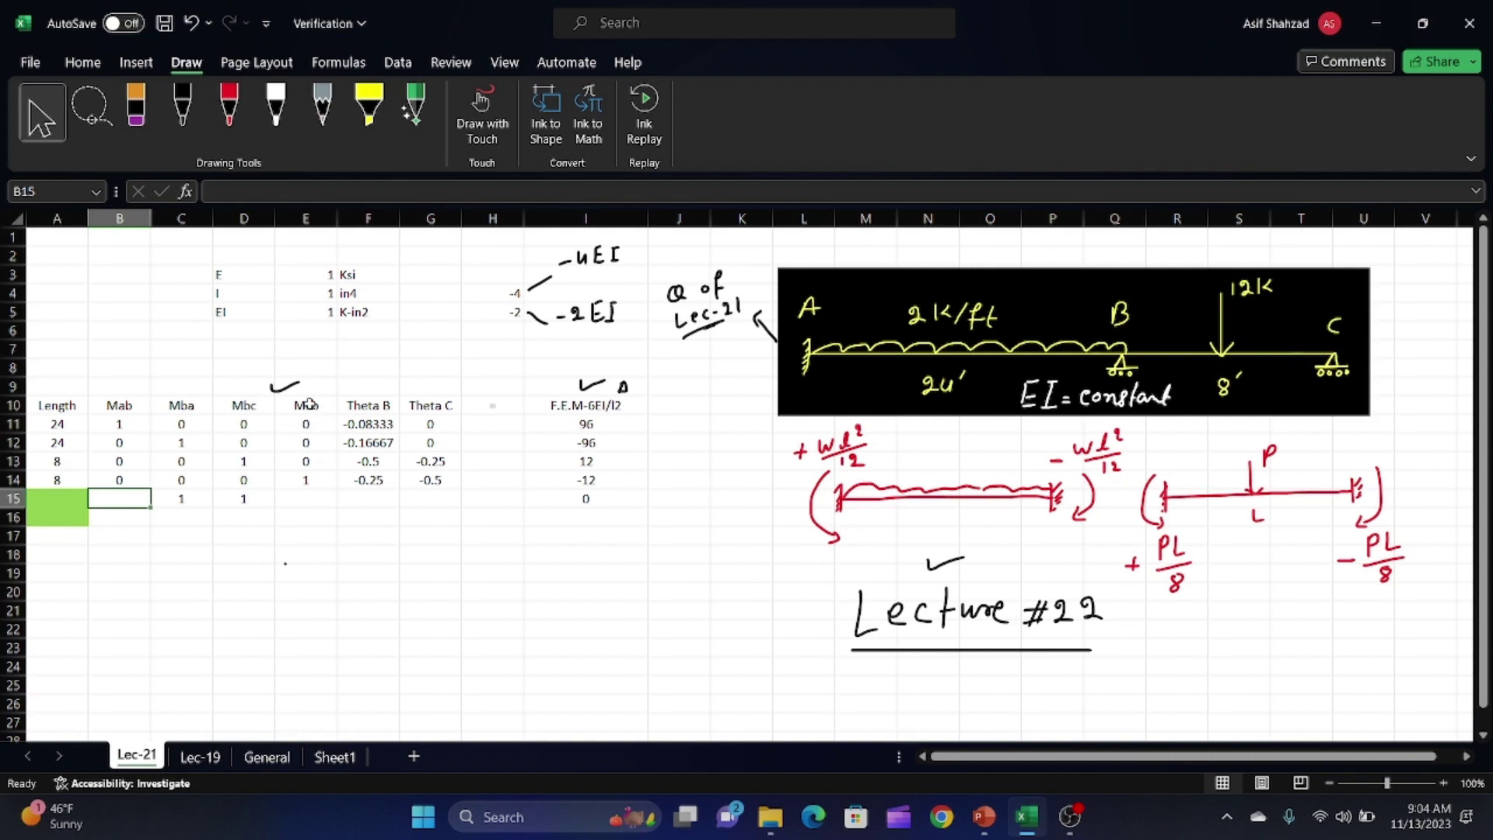
pyautogui.click(310, 219)
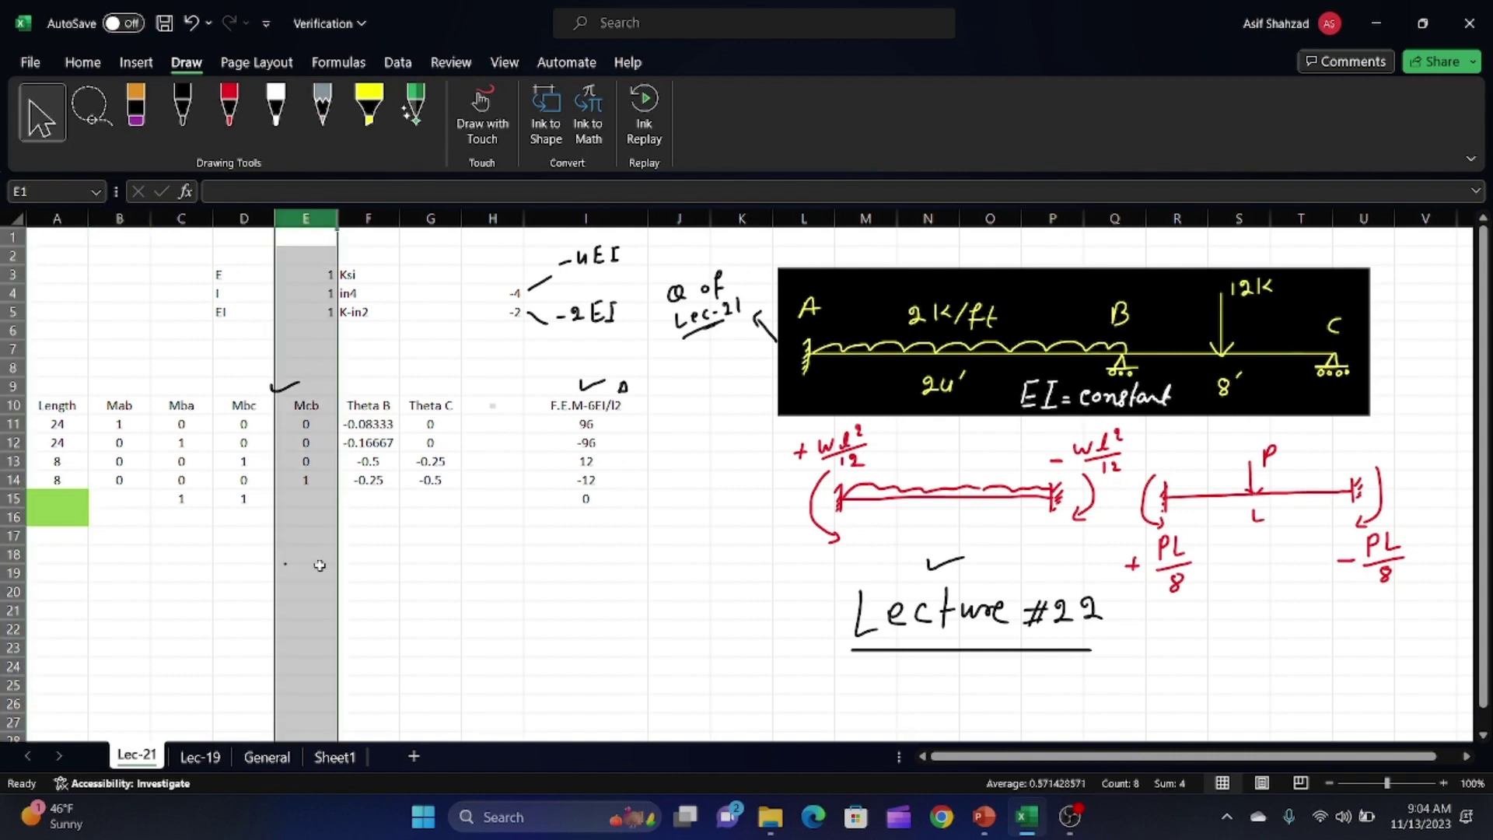
pyautogui.click(312, 406)
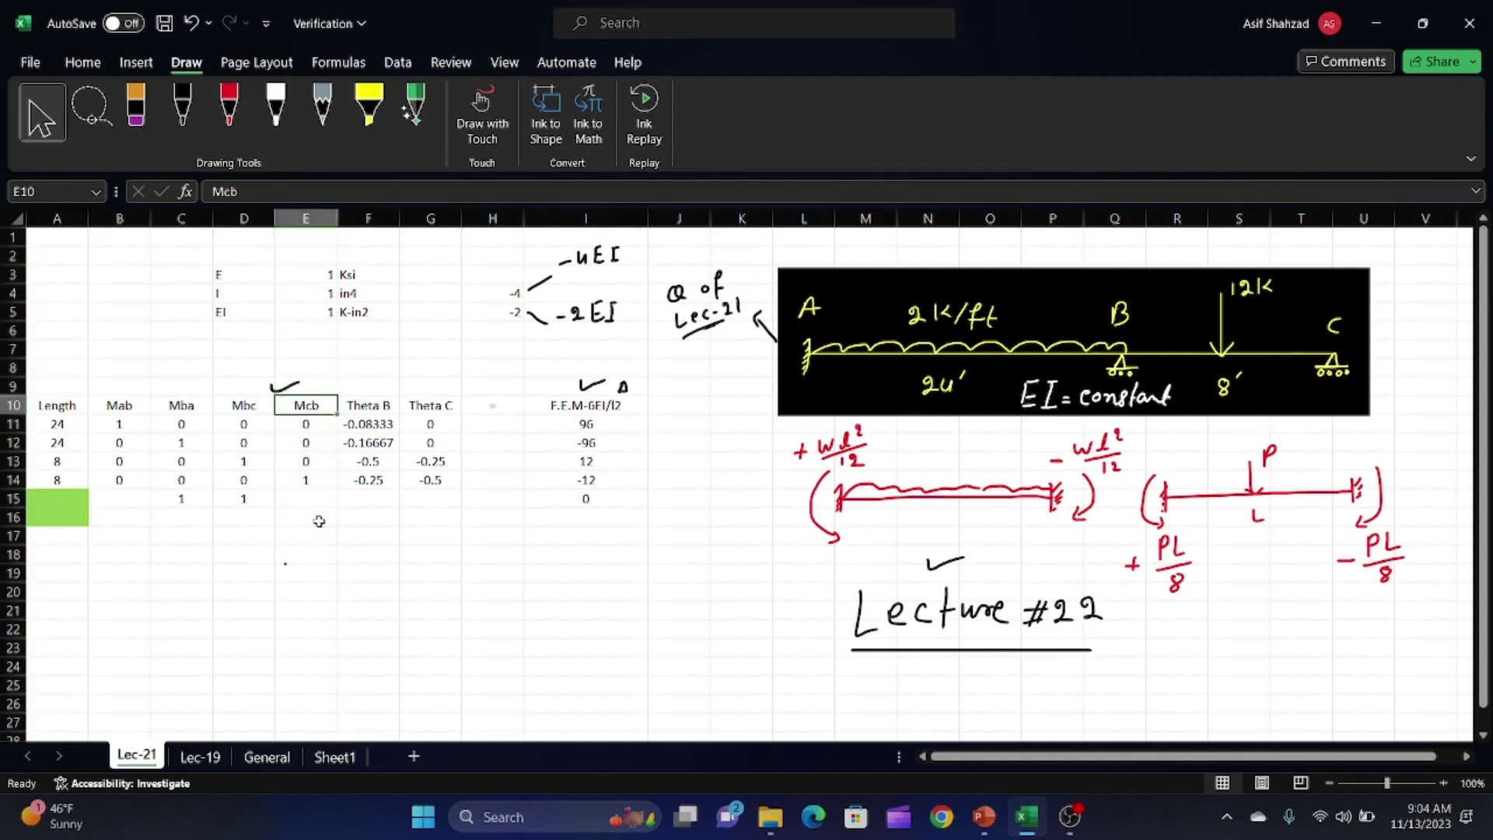
pyautogui.click(292, 521)
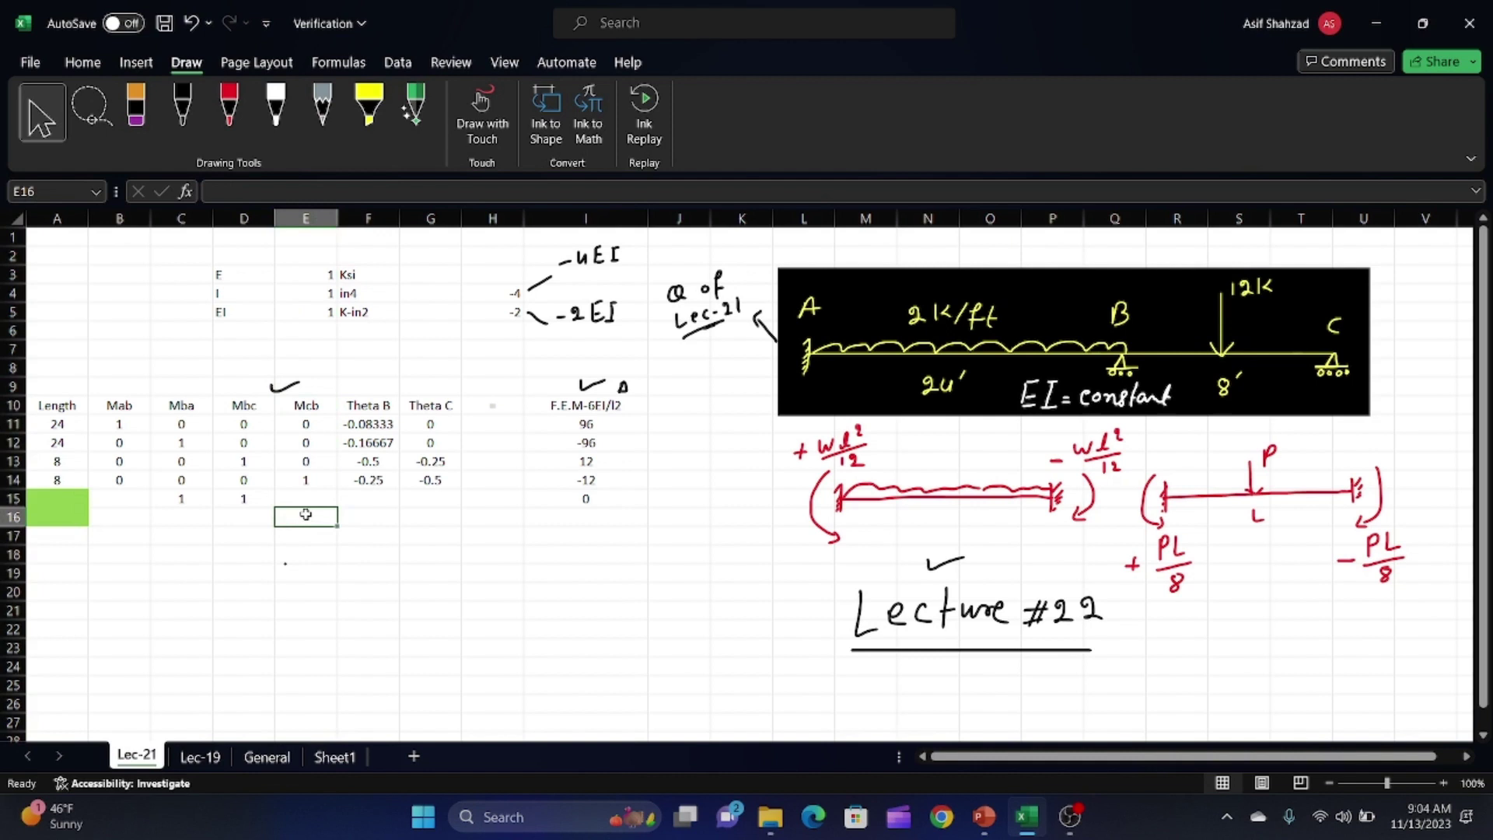
pyautogui.write('1')
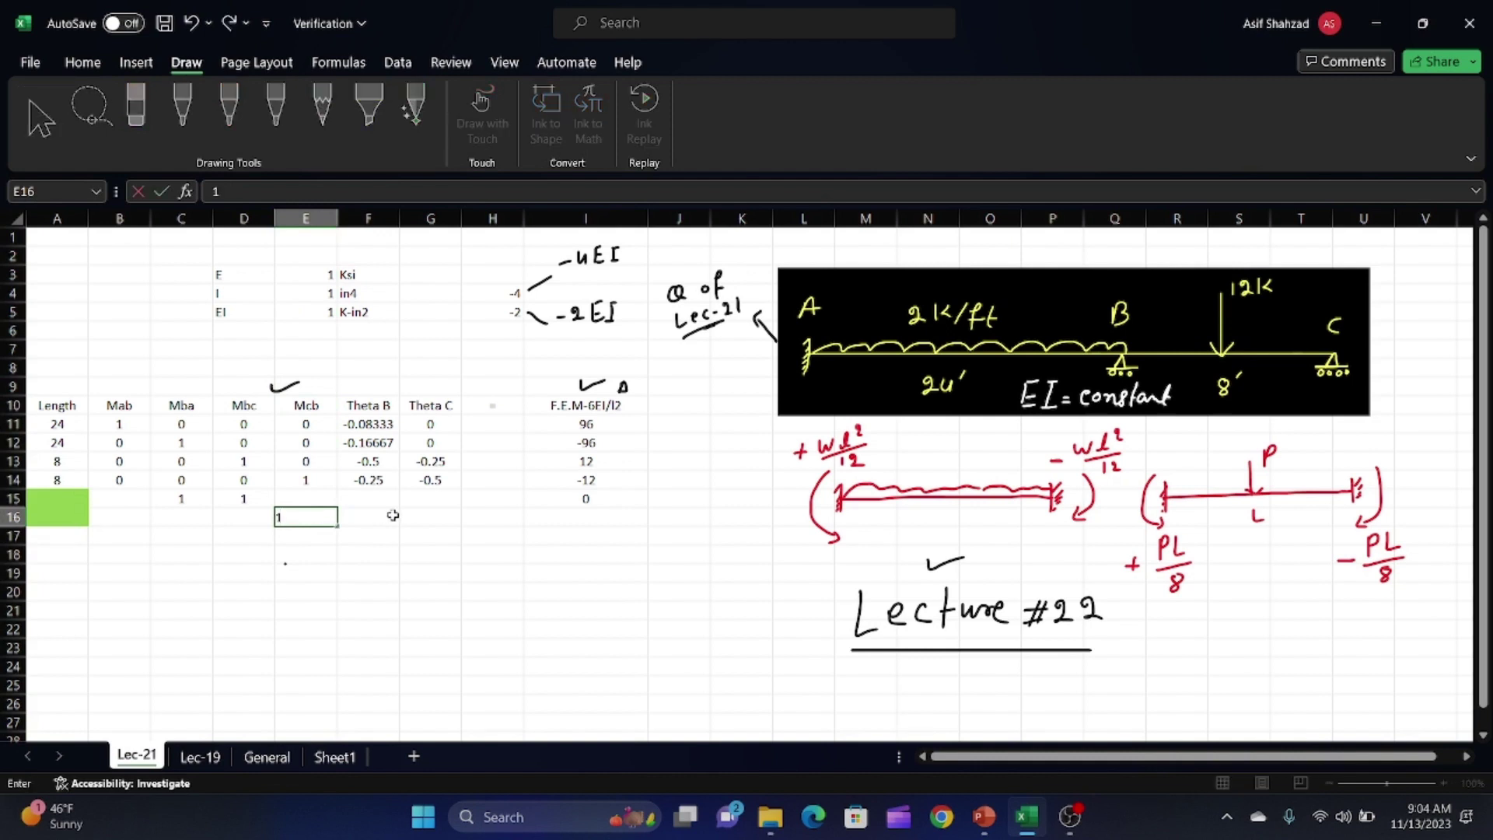
# - Set the right-hand side of the joint C equilibrium row to 0 in I16
pyautogui.press('Right')
pyautogui.press('Right')
pyautogui.press('Right')
pyautogui.press('Right')
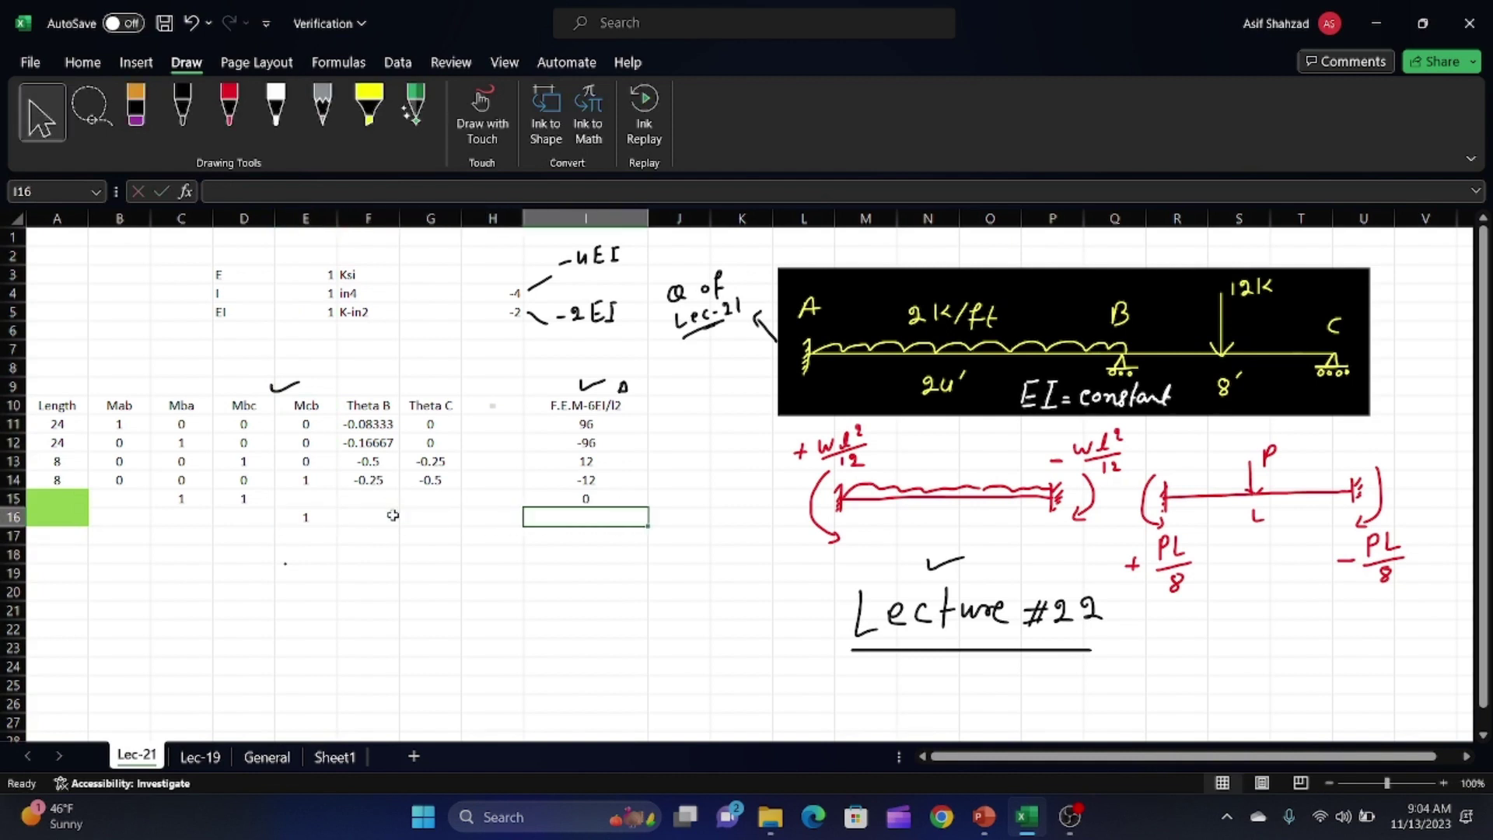
pyautogui.write('0')
pyautogui.press('Return')
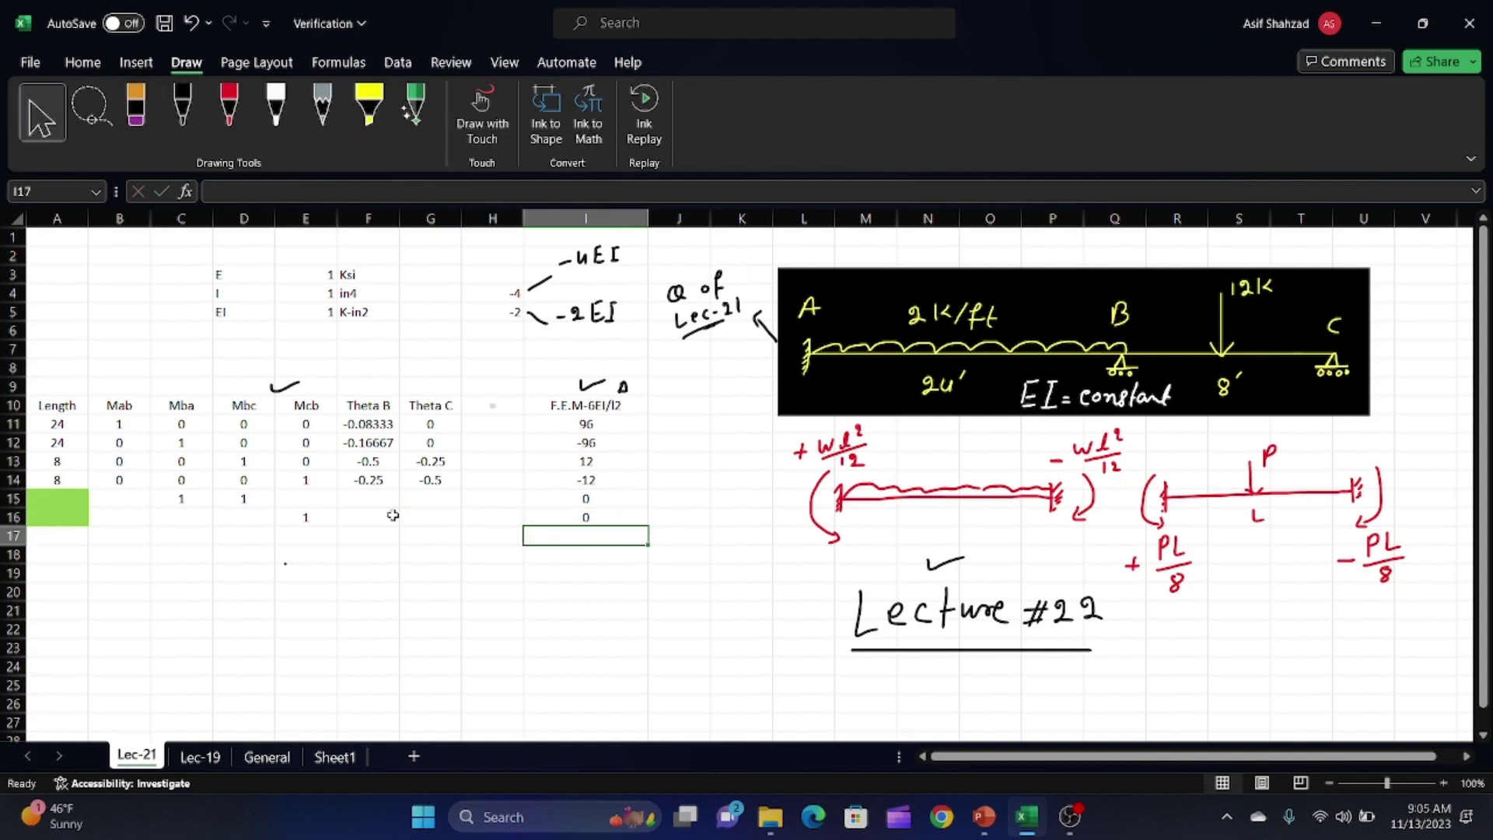
# - Enter 0 for Mab in B15 and make sure Mba in C15 holds 1 in the joint B equilibrium row
pyautogui.press('Left')
pyautogui.press('Left')
pyautogui.press('Left')
pyautogui.press('Left')
pyautogui.press('Left')
pyautogui.press('Left')
pyautogui.press('Left')
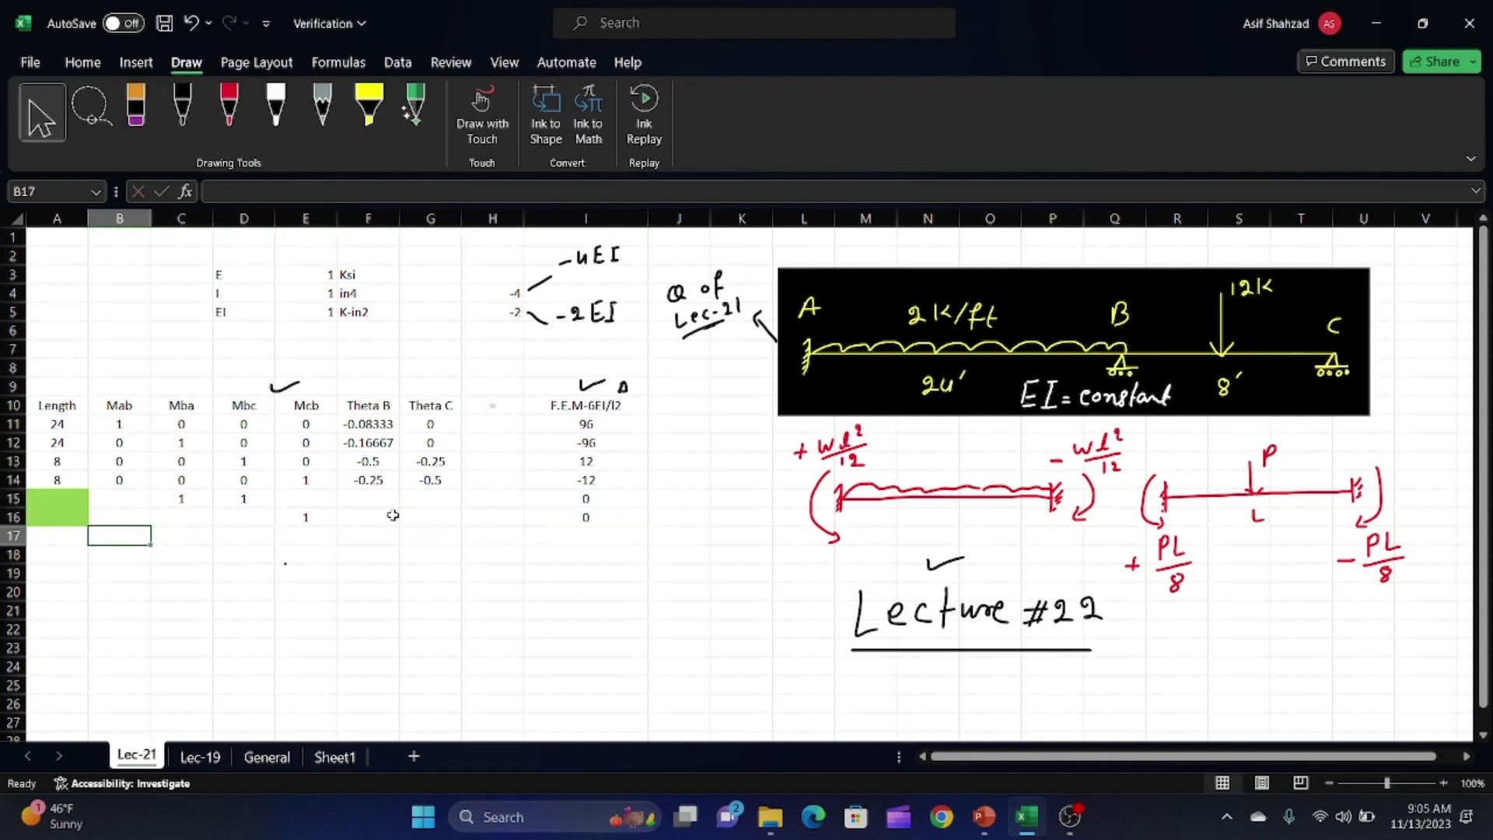
pyautogui.press('Up')
pyautogui.press('Up')
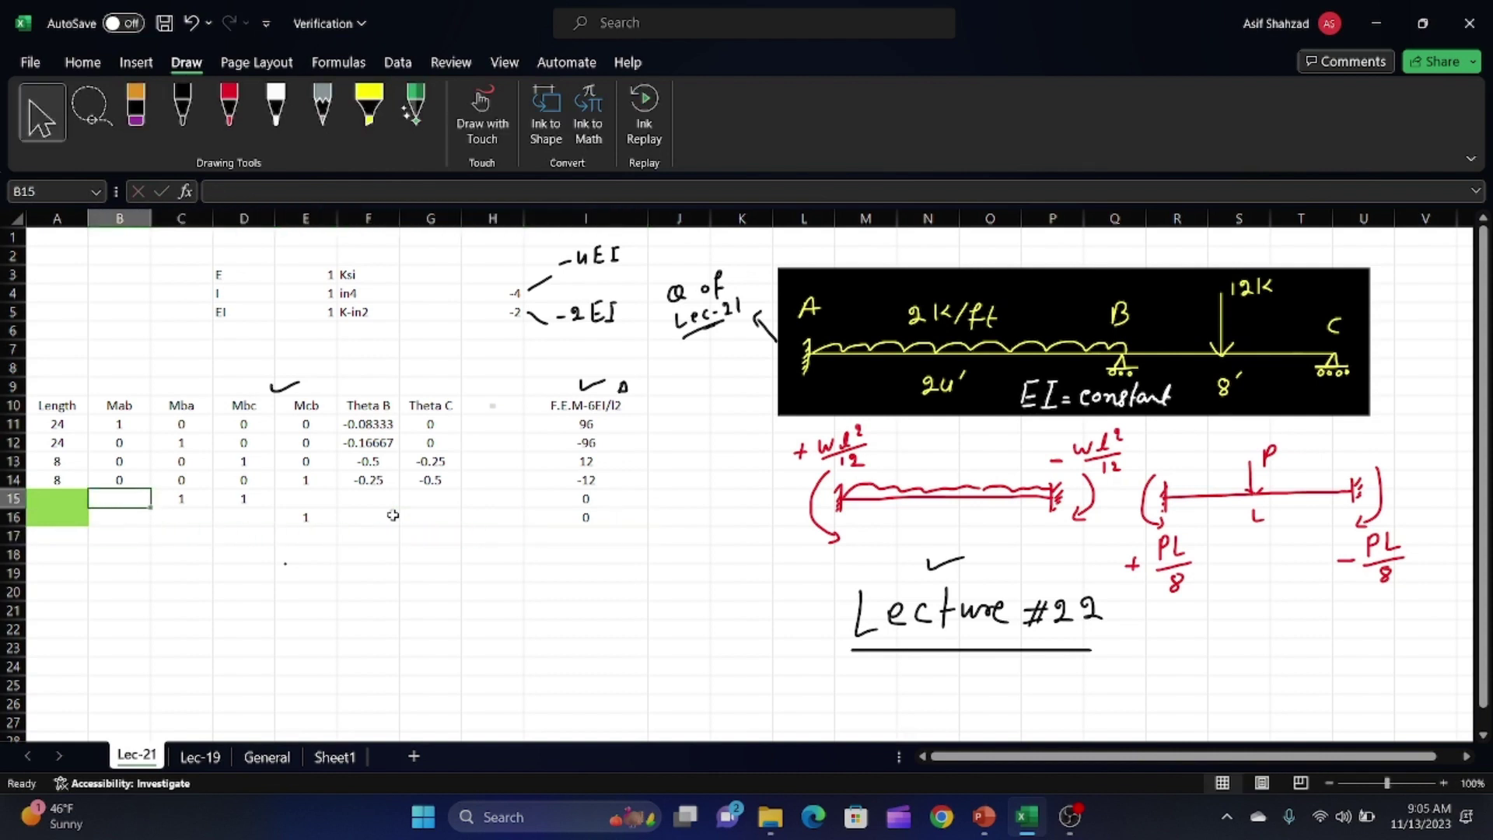
pyautogui.write('0')
pyautogui.press('Right')
pyautogui.write('0')
pyautogui.press('Right')
pyautogui.press('Right')
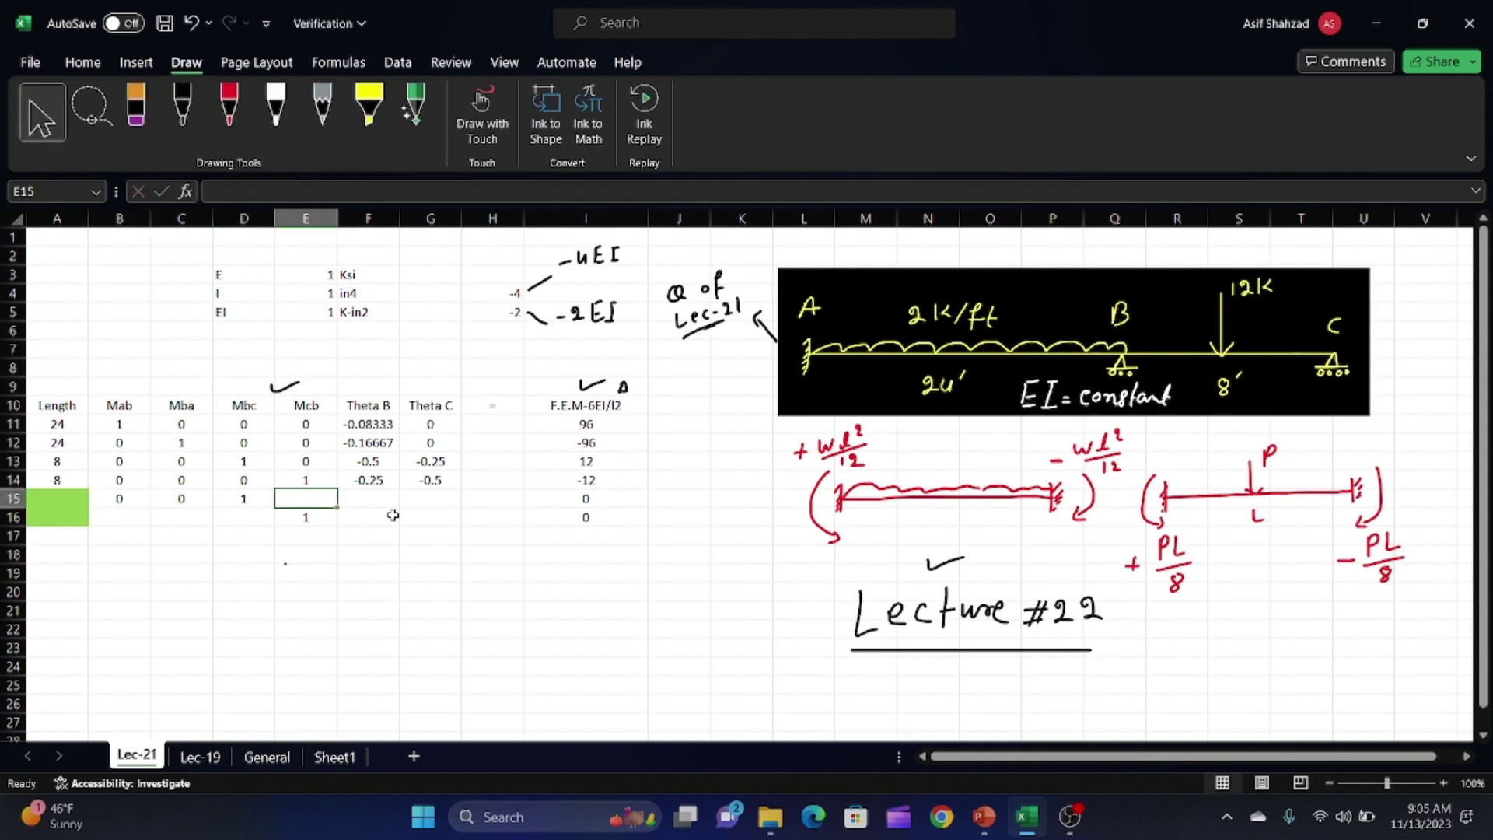
pyautogui.click(196, 498)
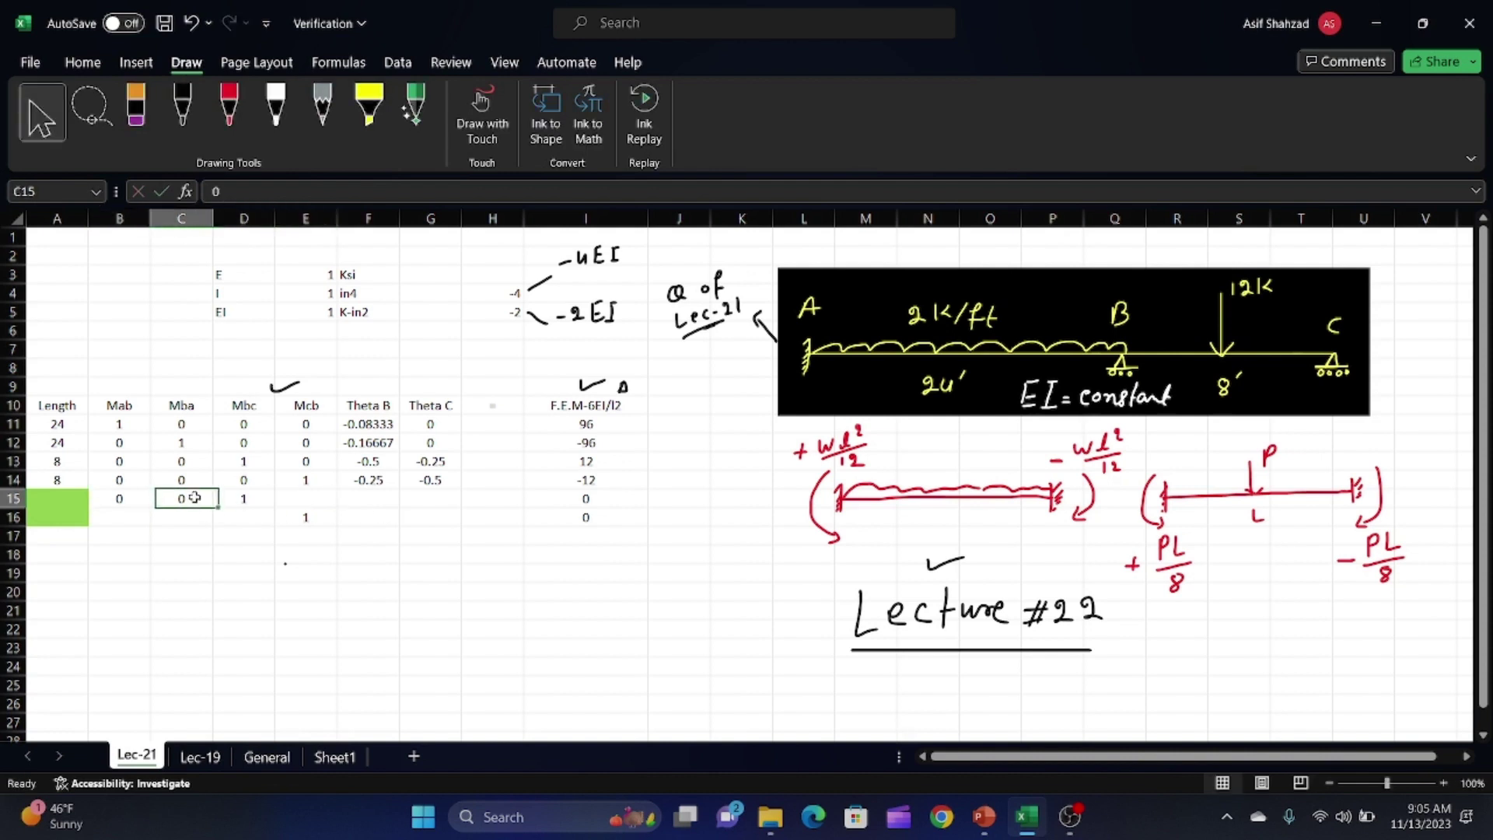
pyautogui.write('1')
# - Fill the Mcb, Theta B and Theta C coefficients of the joint B row, E15 to G15, with 0
pyautogui.click(303, 494)
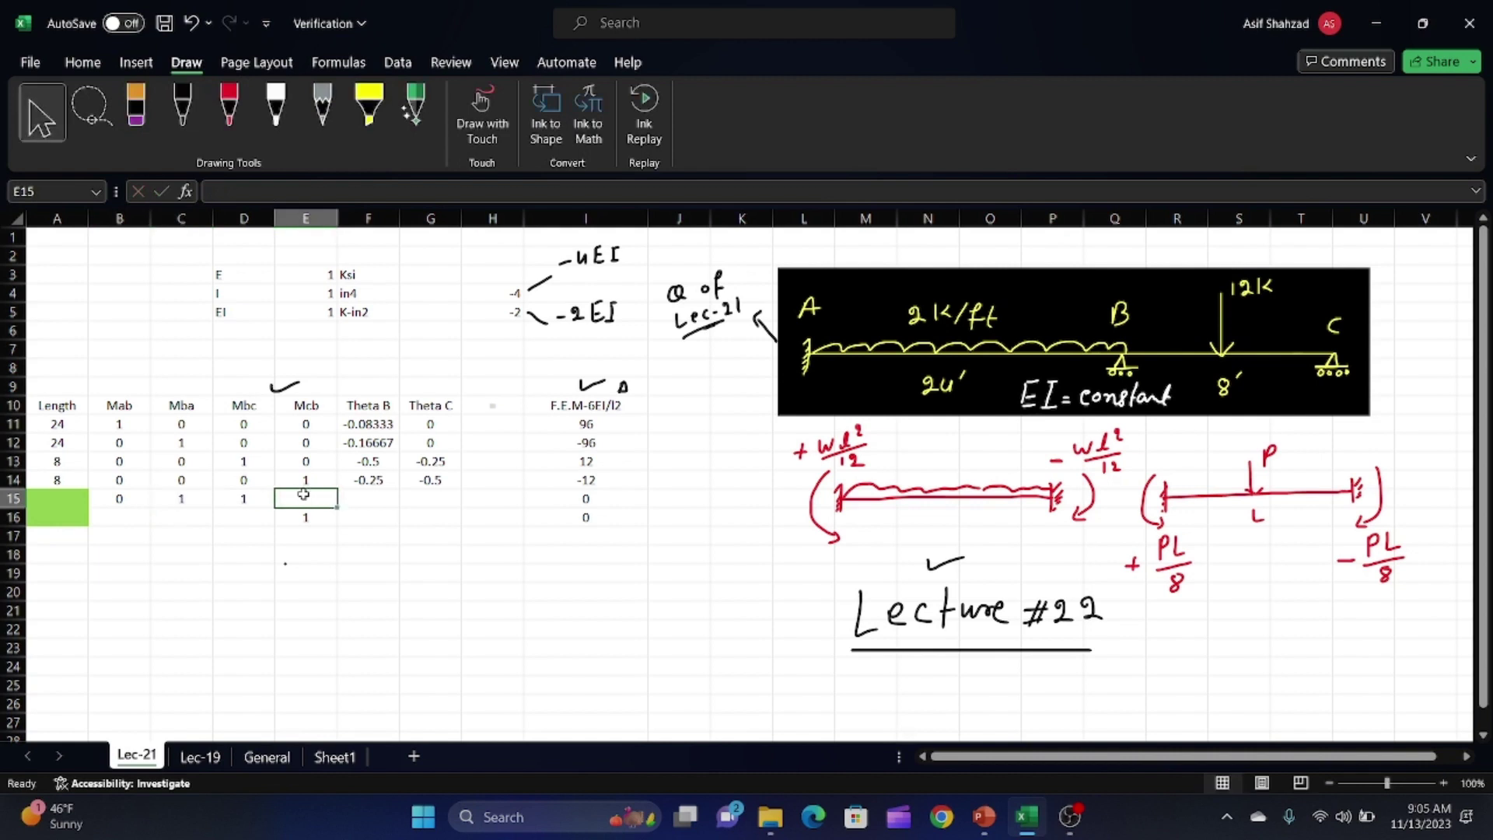
pyautogui.write('0')
pyautogui.press('Right')
pyautogui.write('0')
pyautogui.press('Right')
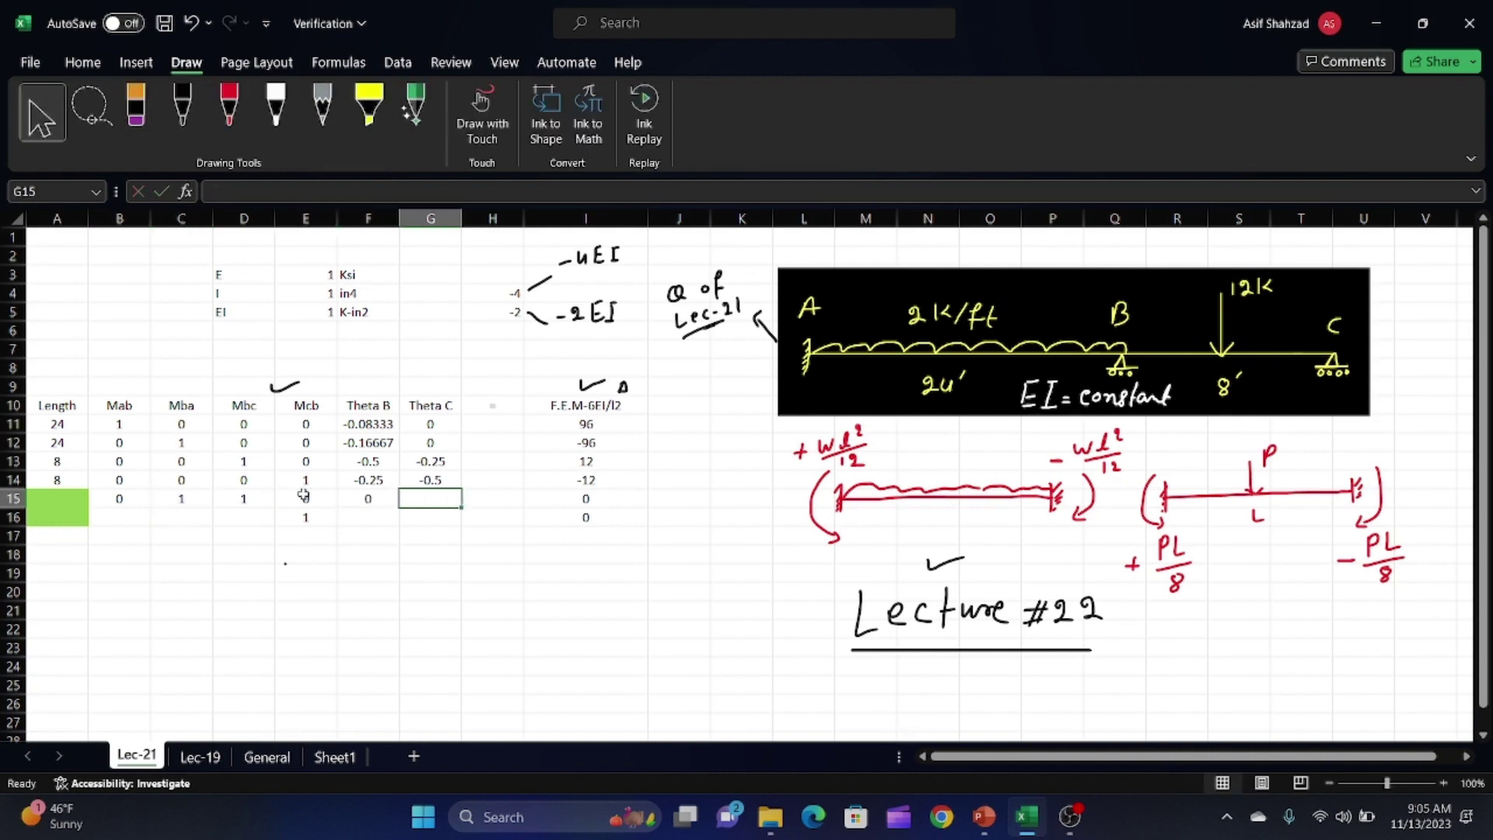
pyautogui.write('0')
pyautogui.press('Right')
# - Enter 0 for Theta C in G16 and 0 for Theta B in F16 of the joint C row
pyautogui.press('Down')
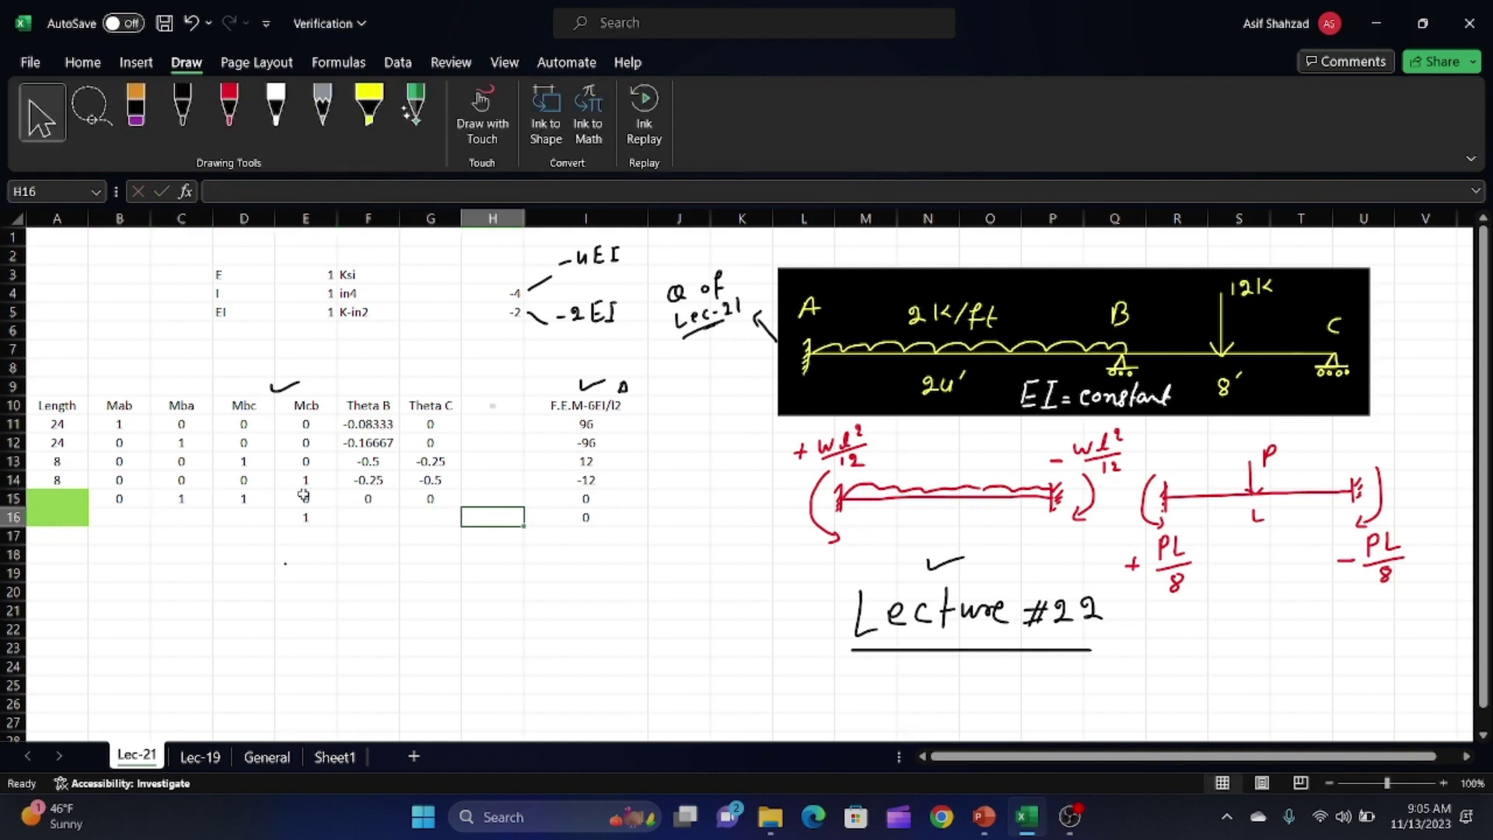
pyautogui.press('Left')
pyautogui.write('0')
pyautogui.press('Left')
pyautogui.write('0')
pyautogui.hotkey('ctrl', 'Return')
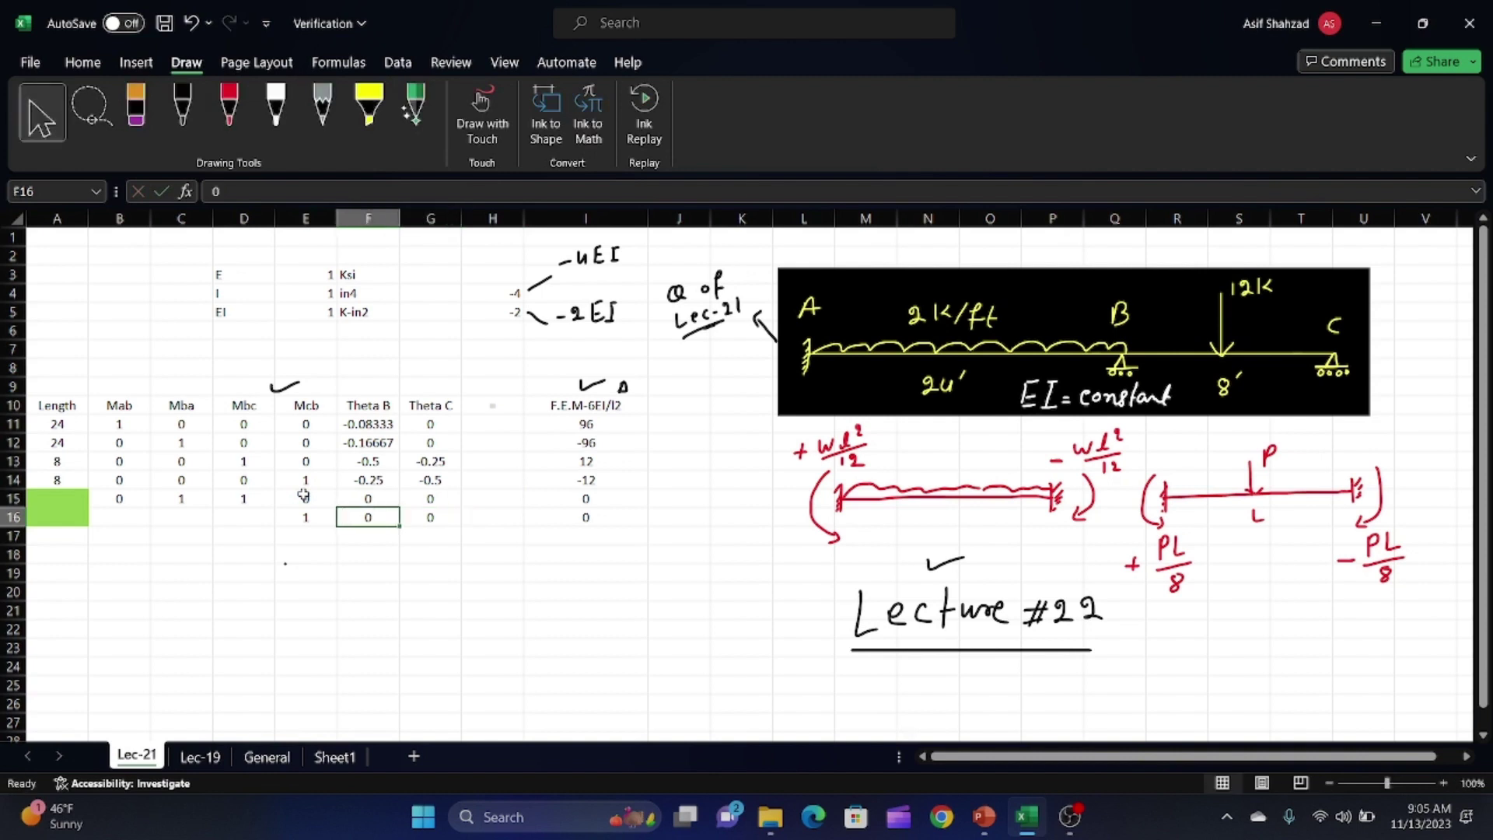
# - Enter 0 for Mbc in D16, Mba in C16 and Mab in B16 to complete the joint C row
pyautogui.press('Left')
pyautogui.press('Left')
pyautogui.write('0')
pyautogui.press('Left')
pyautogui.write('0')
pyautogui.press('Left')
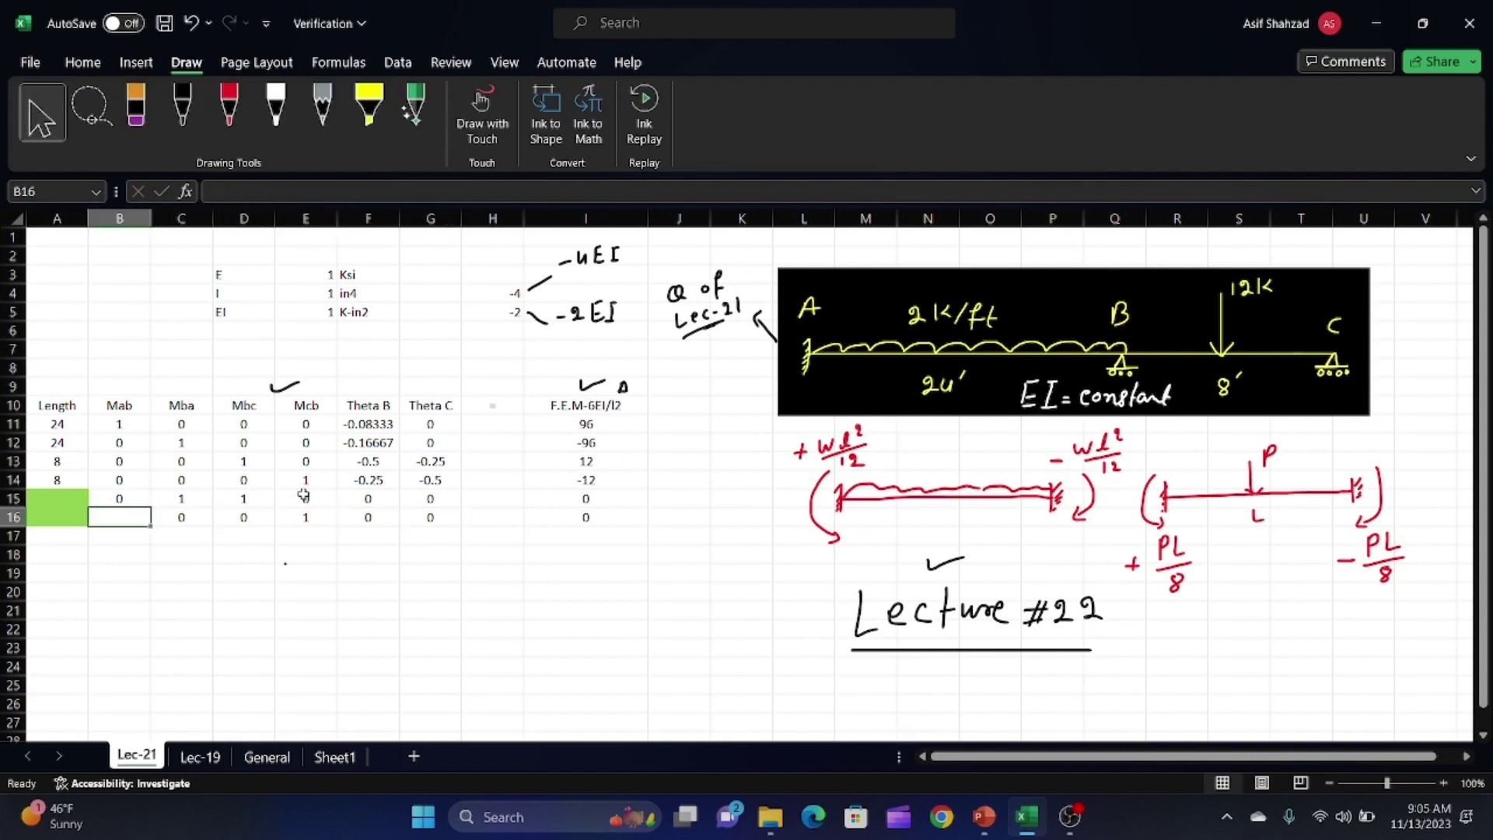
pyautogui.write('0')
pyautogui.press('Left')
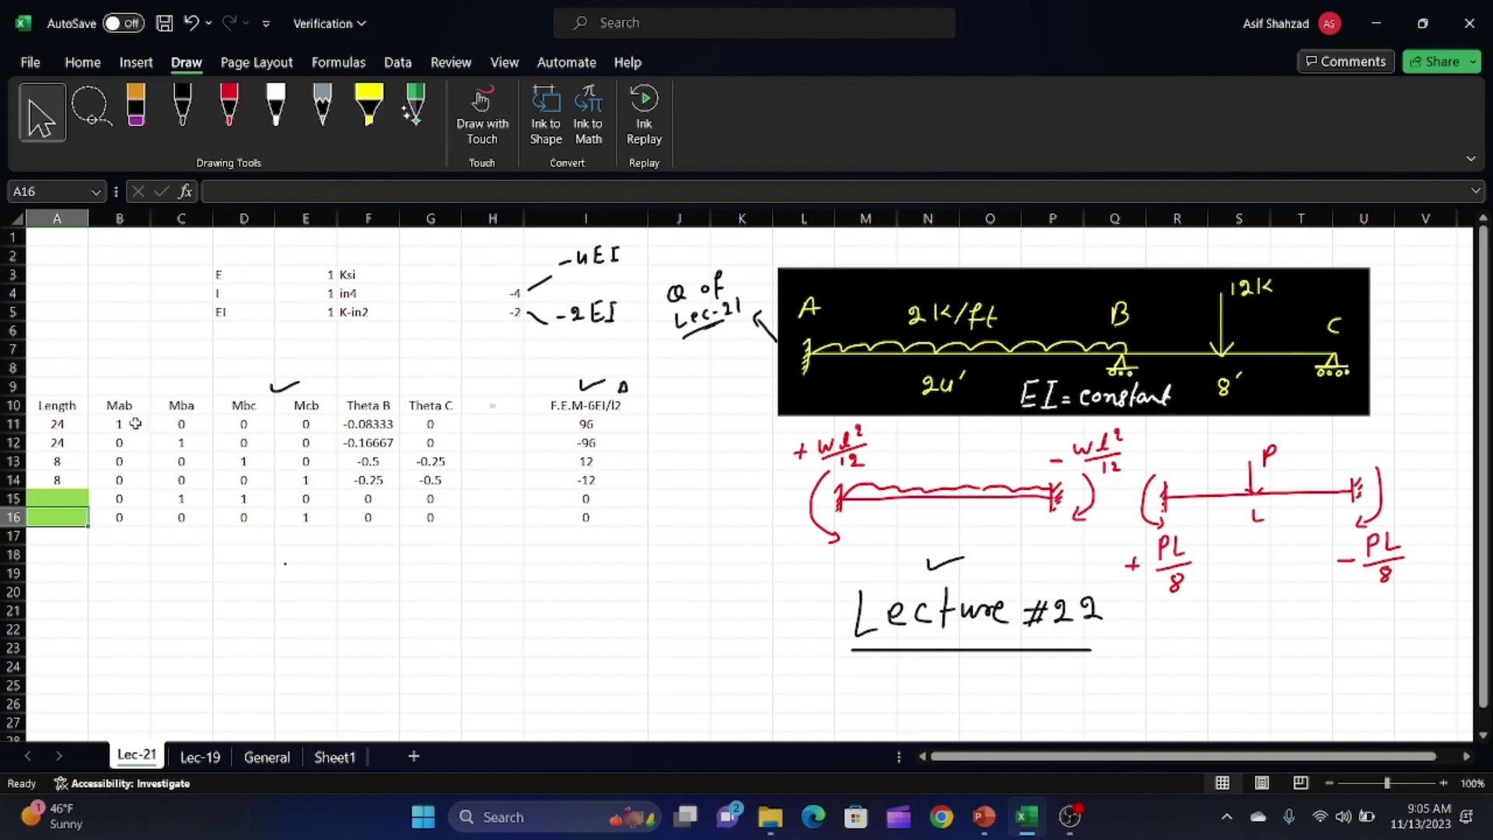
# - Review the coefficient matrix B11:G16, checking its extent across the six unknown columns and down the six equation rows
pyautogui.moveTo(136, 423); pyautogui.dragTo(432, 520)
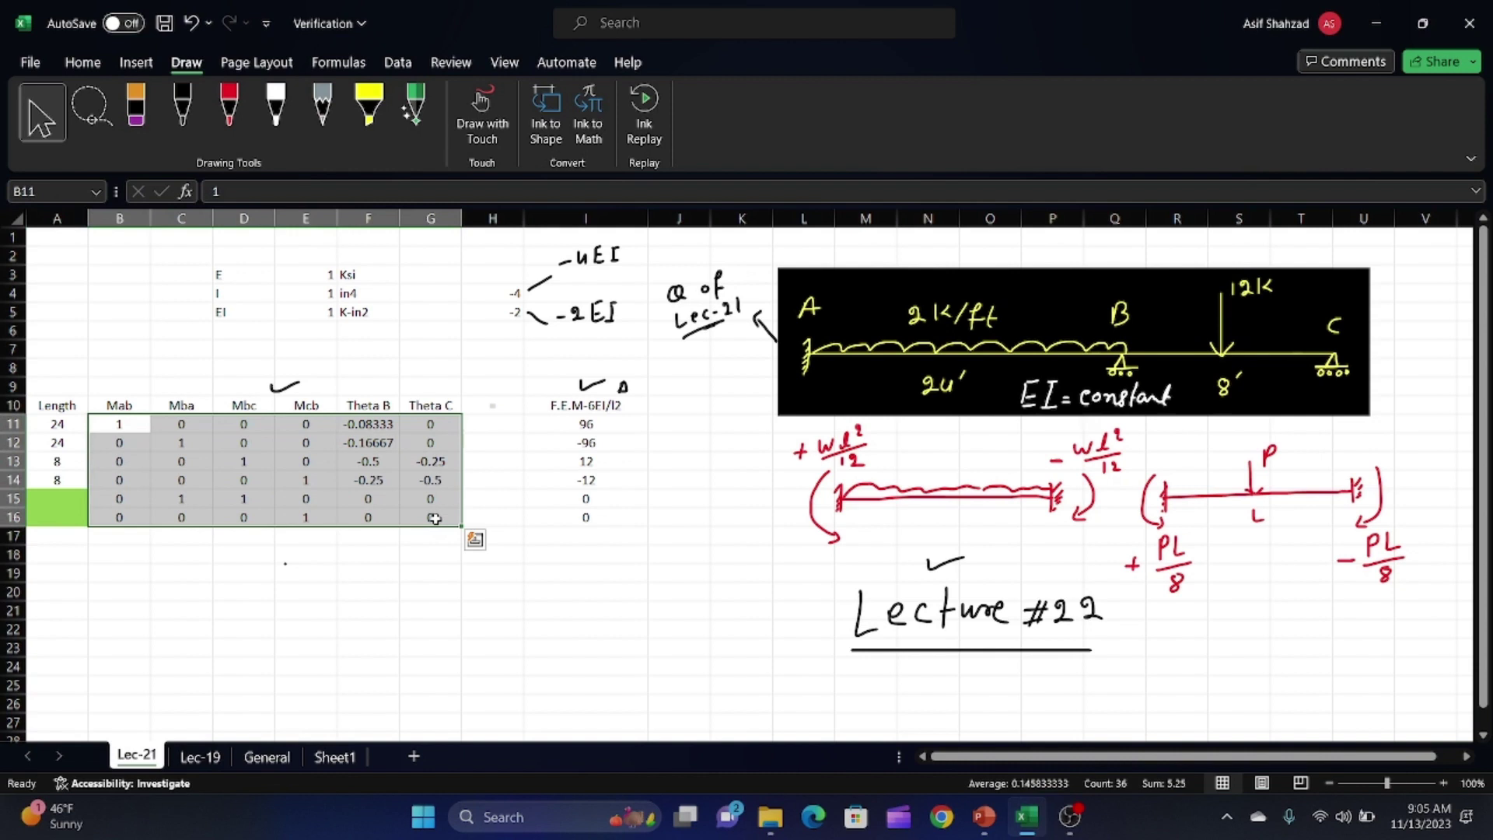
pyautogui.click(195, 476)
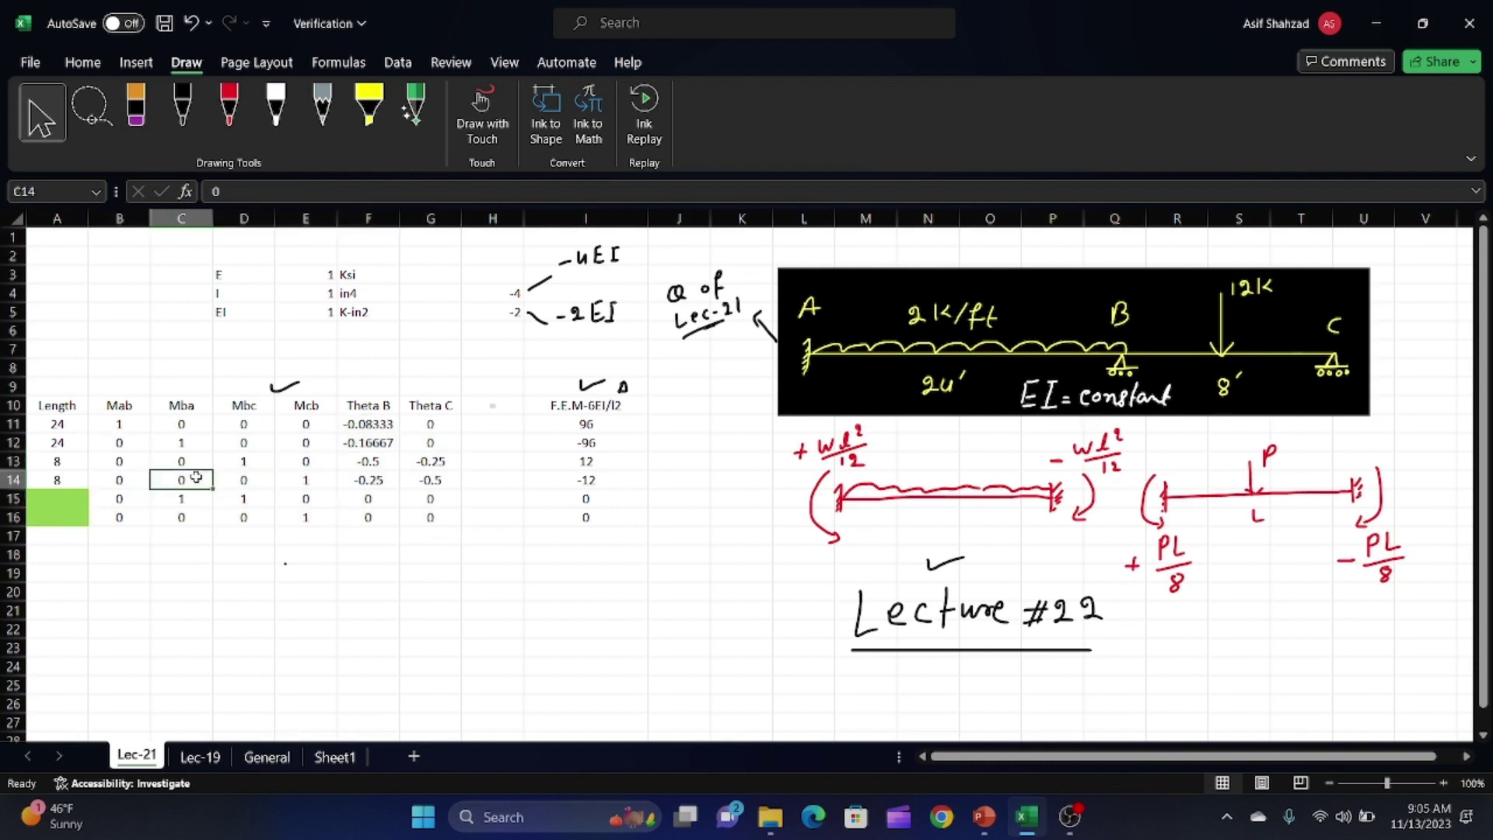
pyautogui.click(129, 425)
pyautogui.press('Right')
pyautogui.press('Right')
pyautogui.press('Right')
pyautogui.press('Right')
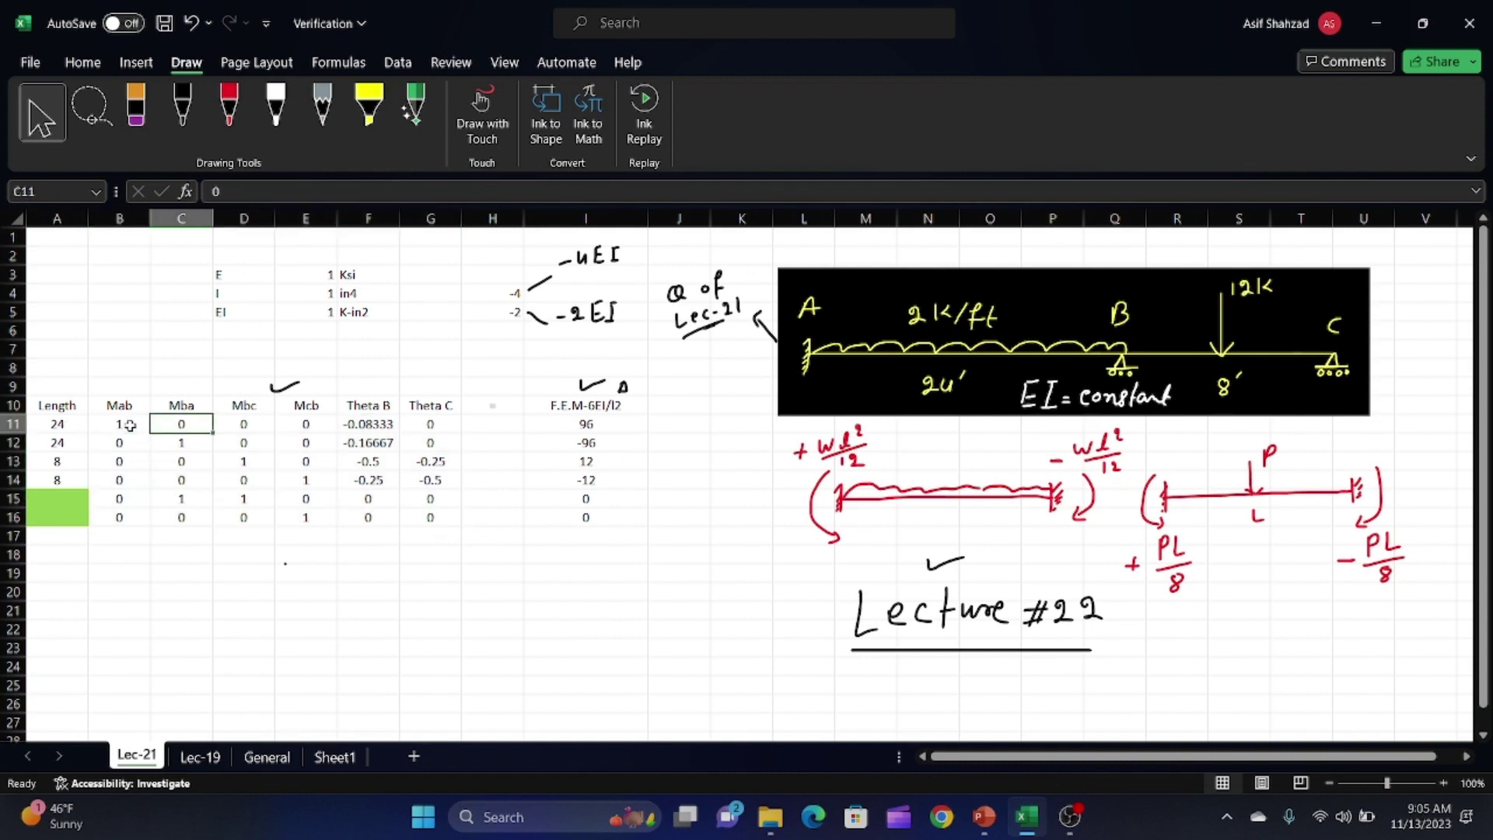
pyautogui.press('Right')
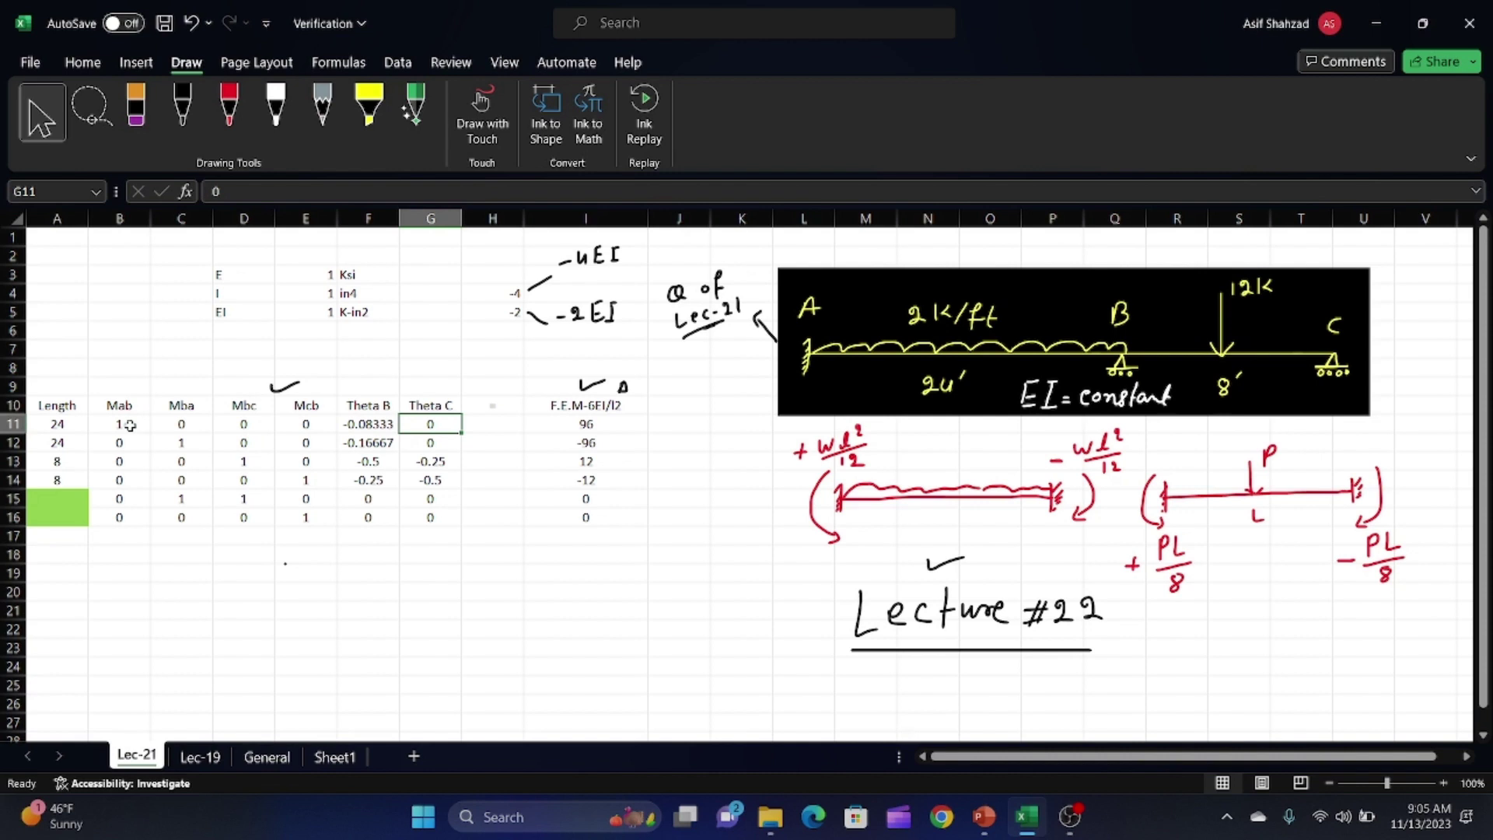
pyautogui.press('Down')
pyautogui.press('Down')
pyautogui.press('Down')
pyautogui.press('Down')
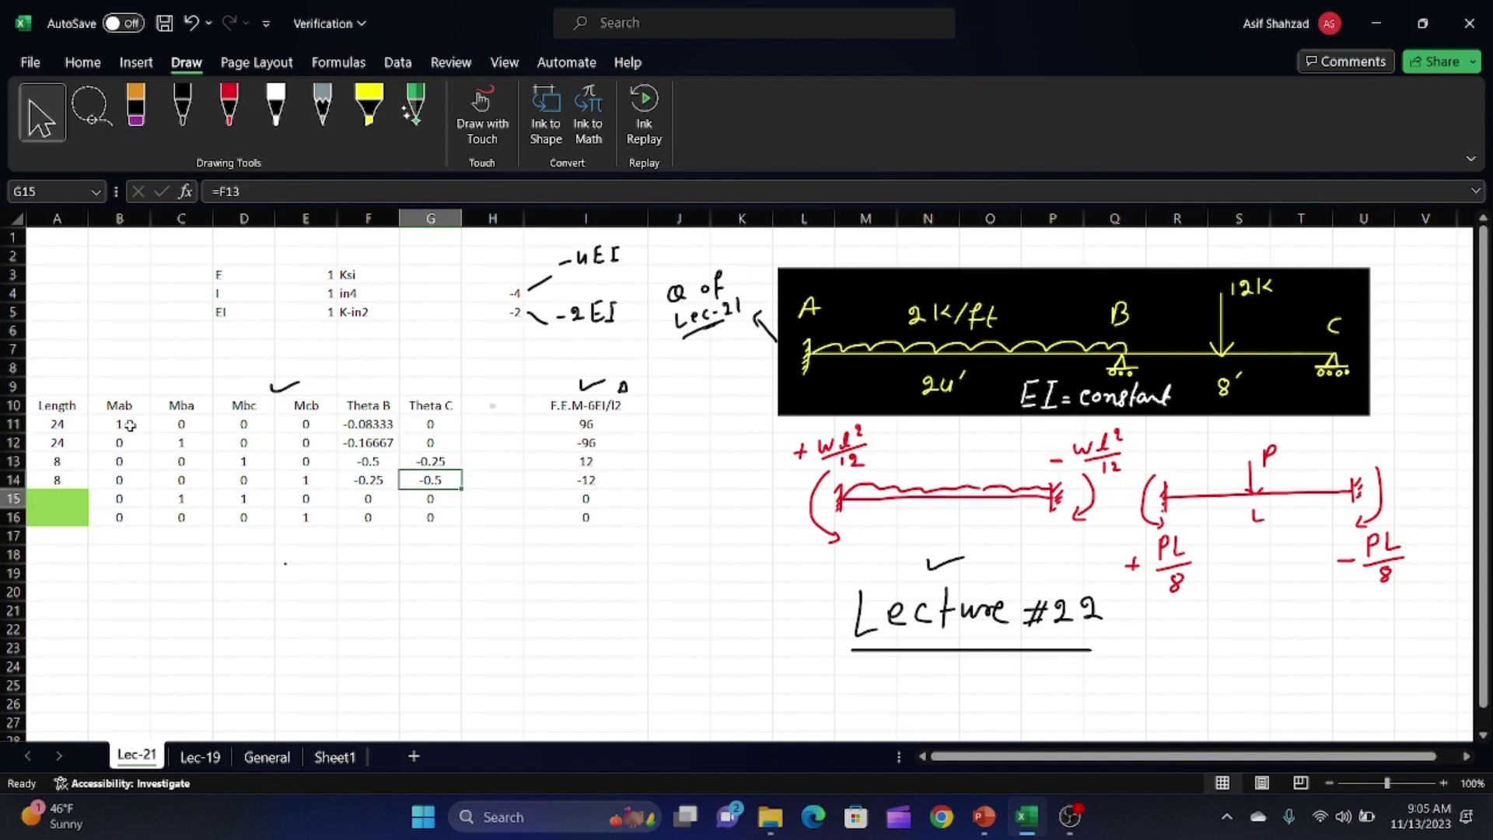
pyautogui.press('Down')
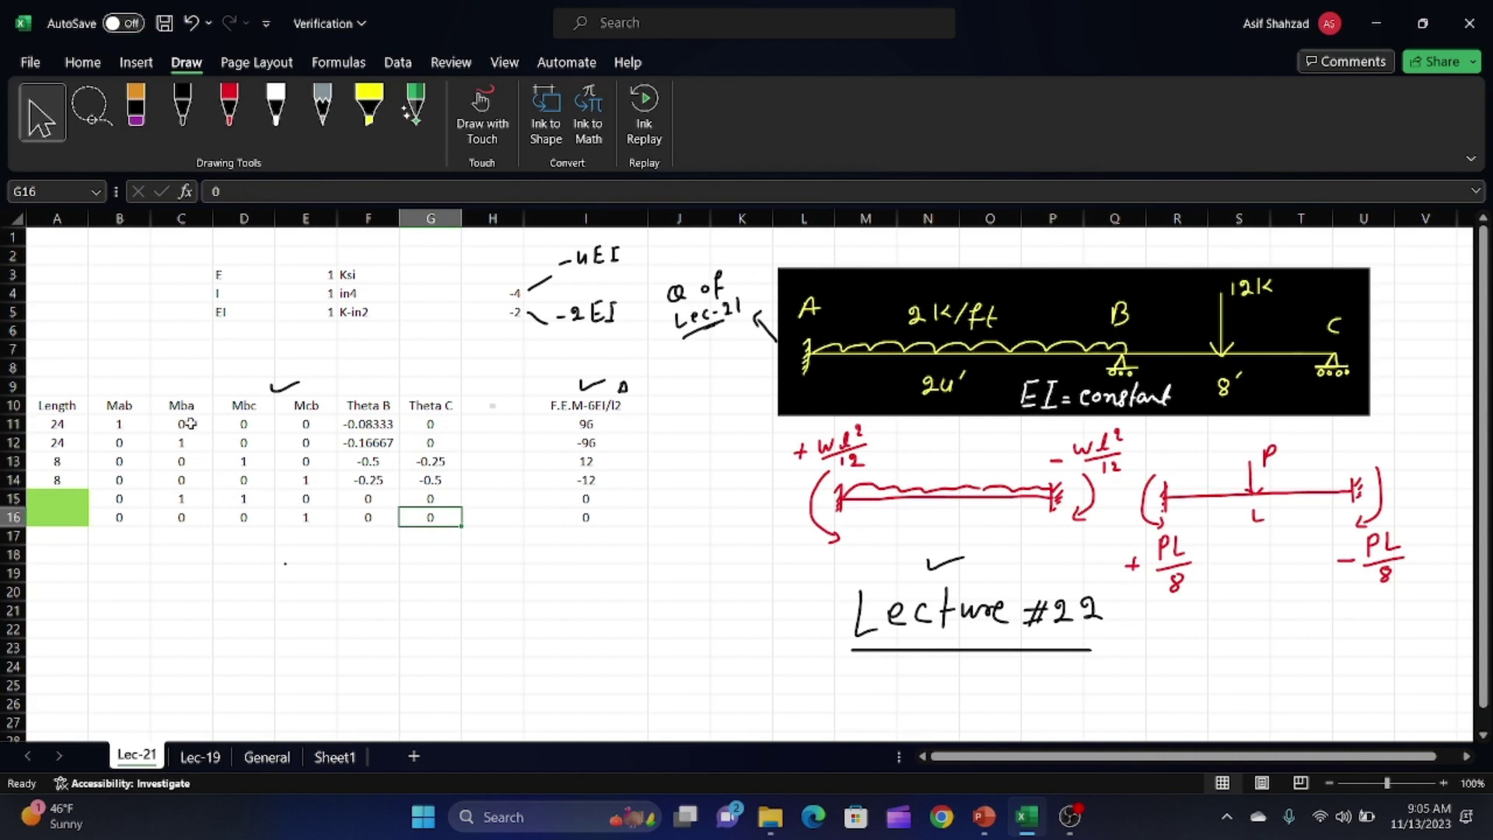
# - Copy the unknown labels in B10:G10 and paste them transposed as a vertical list starting at G19
pyautogui.moveTo(121, 406); pyautogui.dragTo(429, 405)
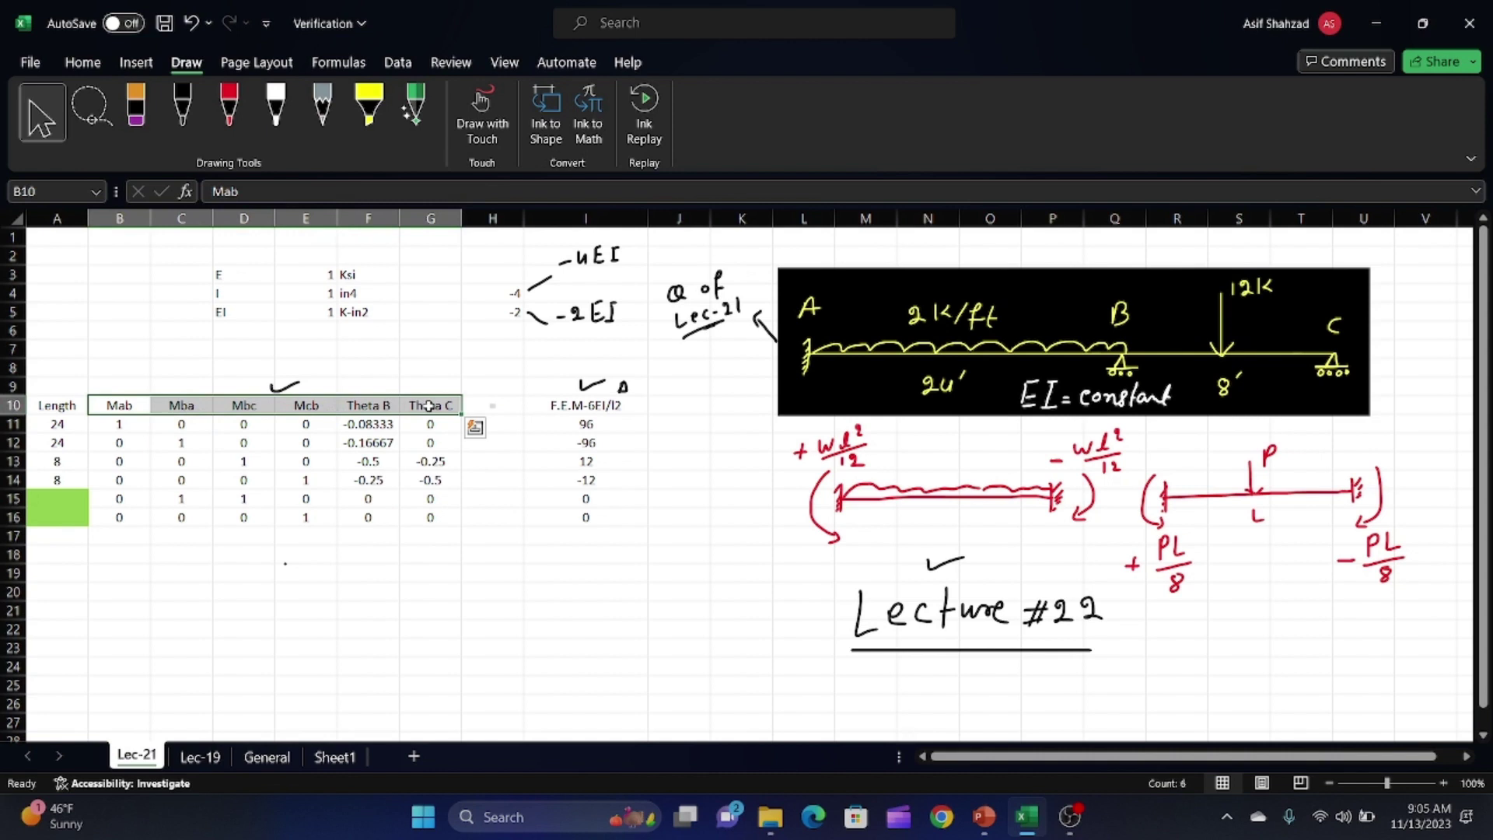
pyautogui.hotkey('ctrl', 'c')
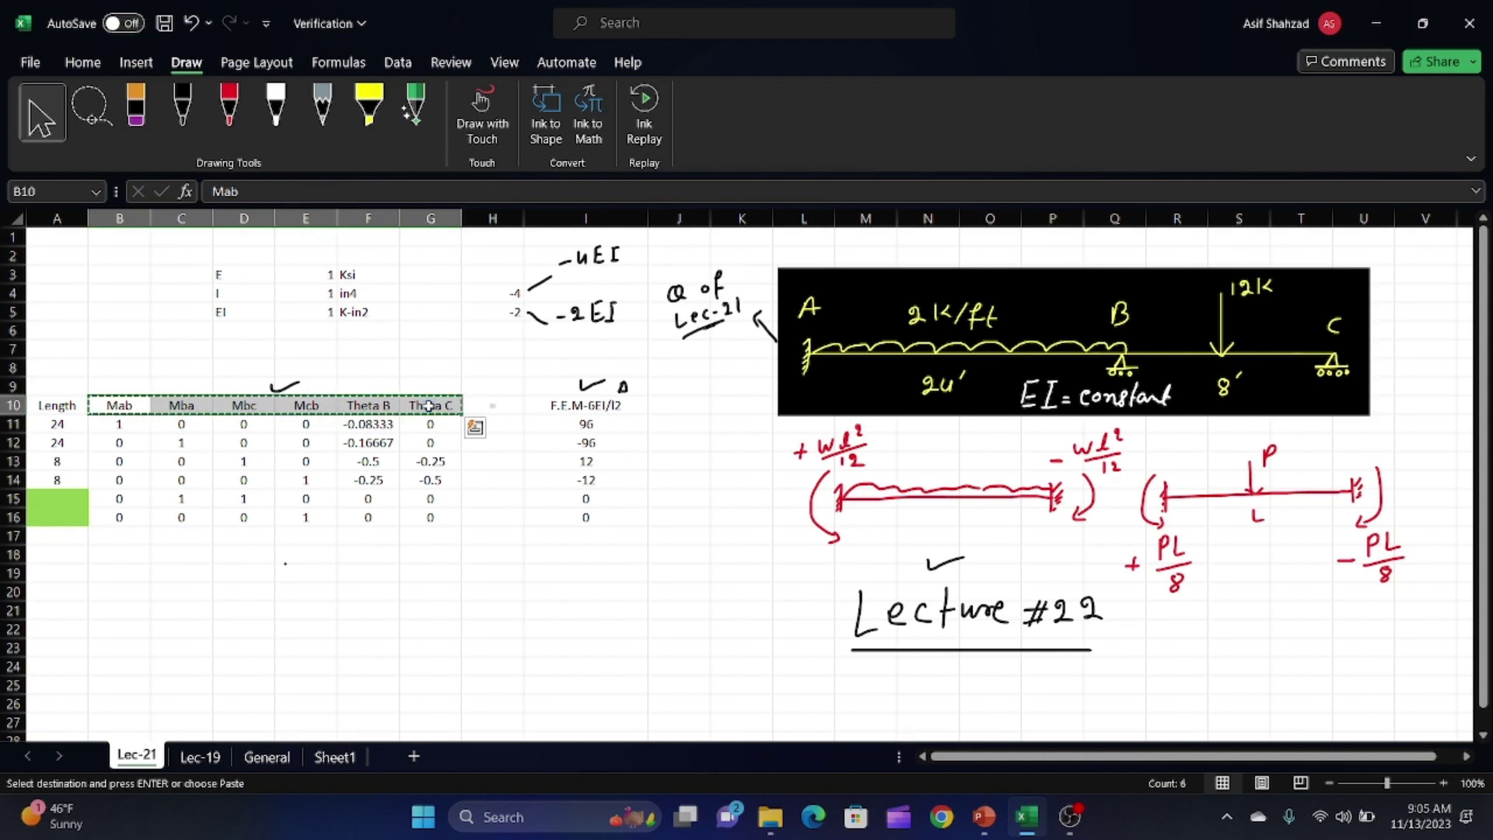
pyautogui.click(418, 571)
pyautogui.rightClick(421, 567)
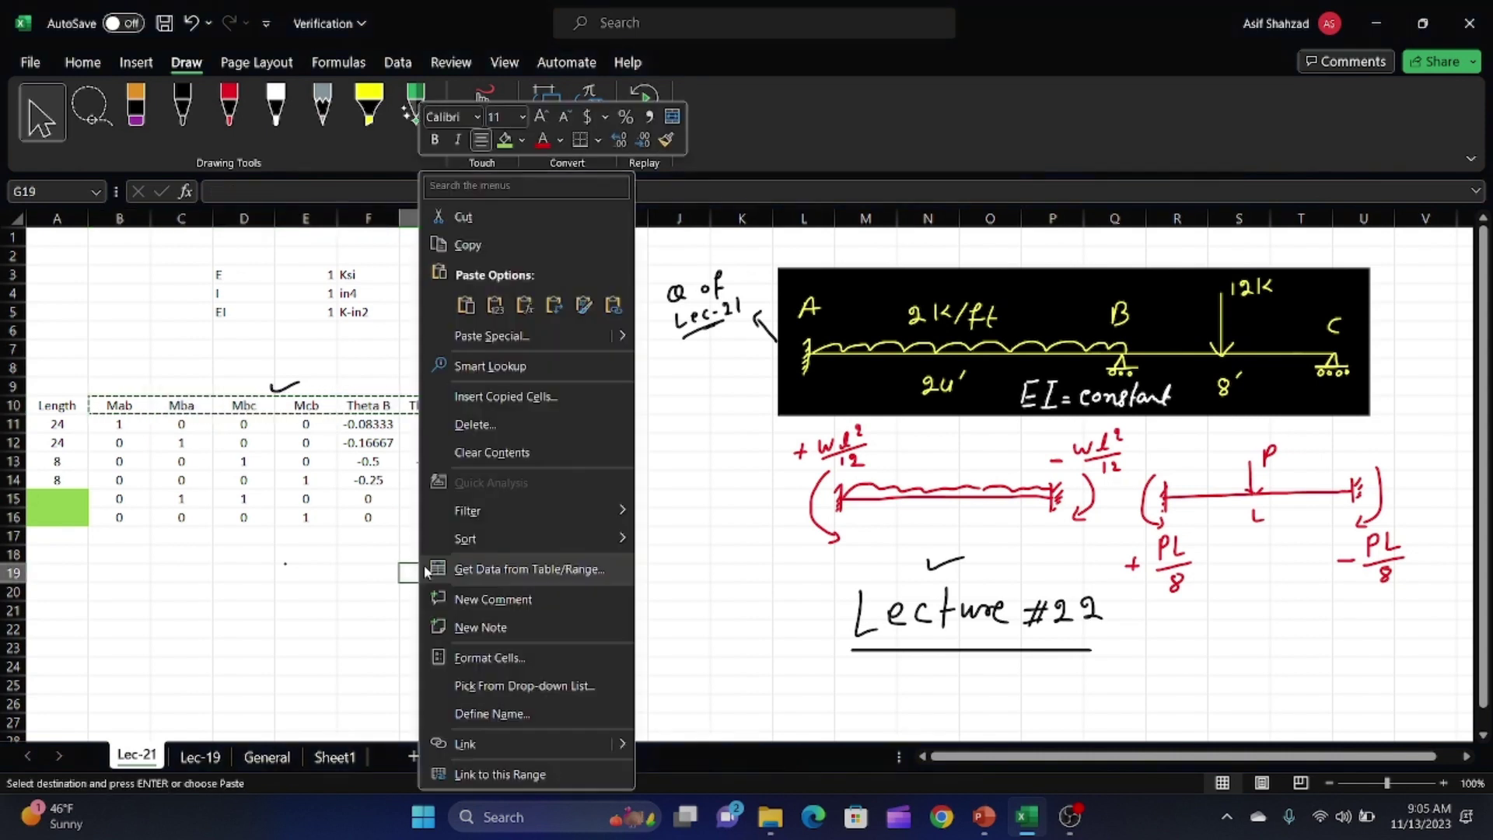
pyautogui.click(542, 345)
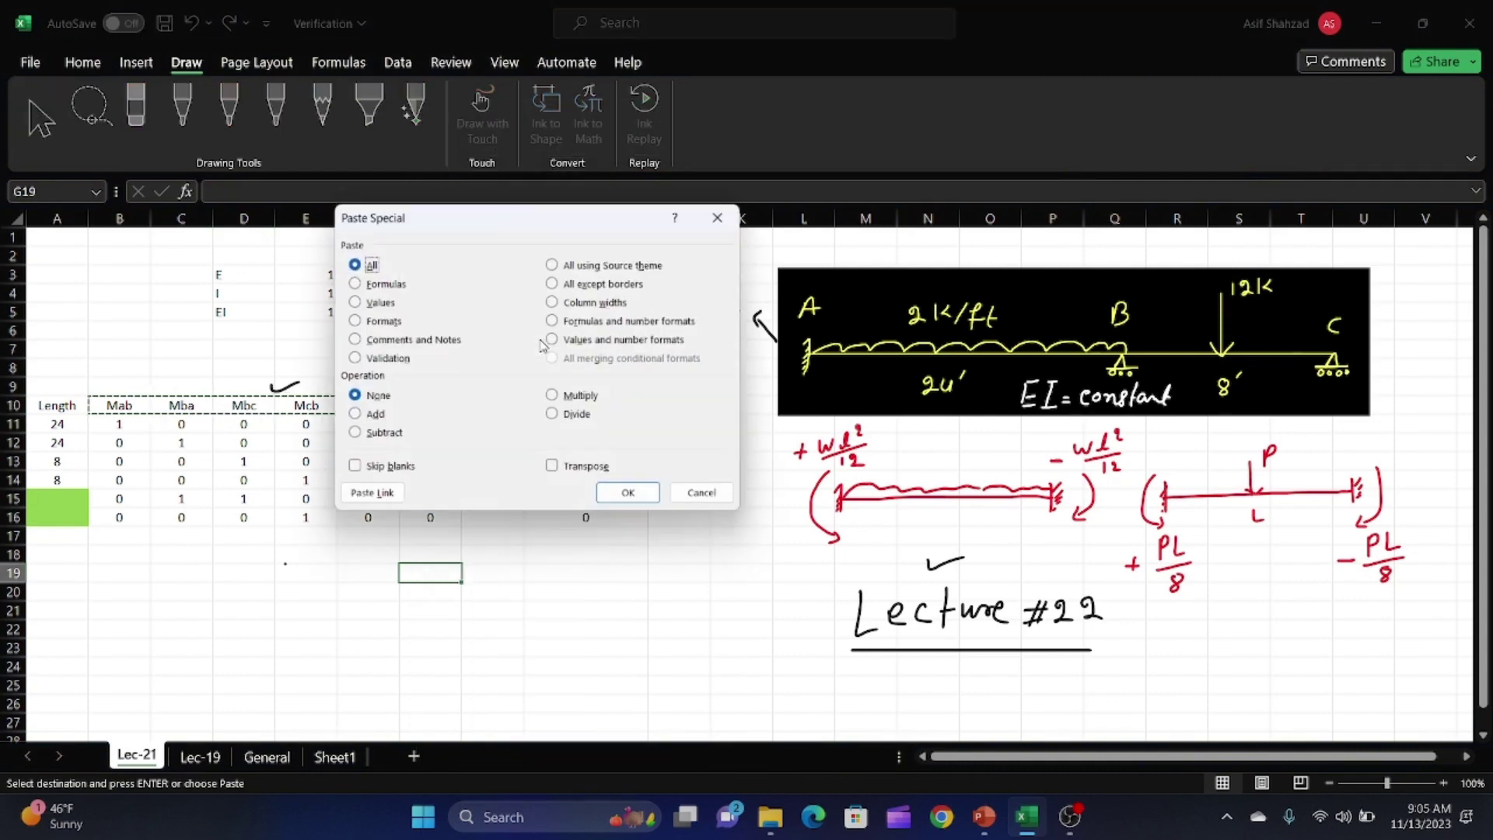
pyautogui.click(557, 473)
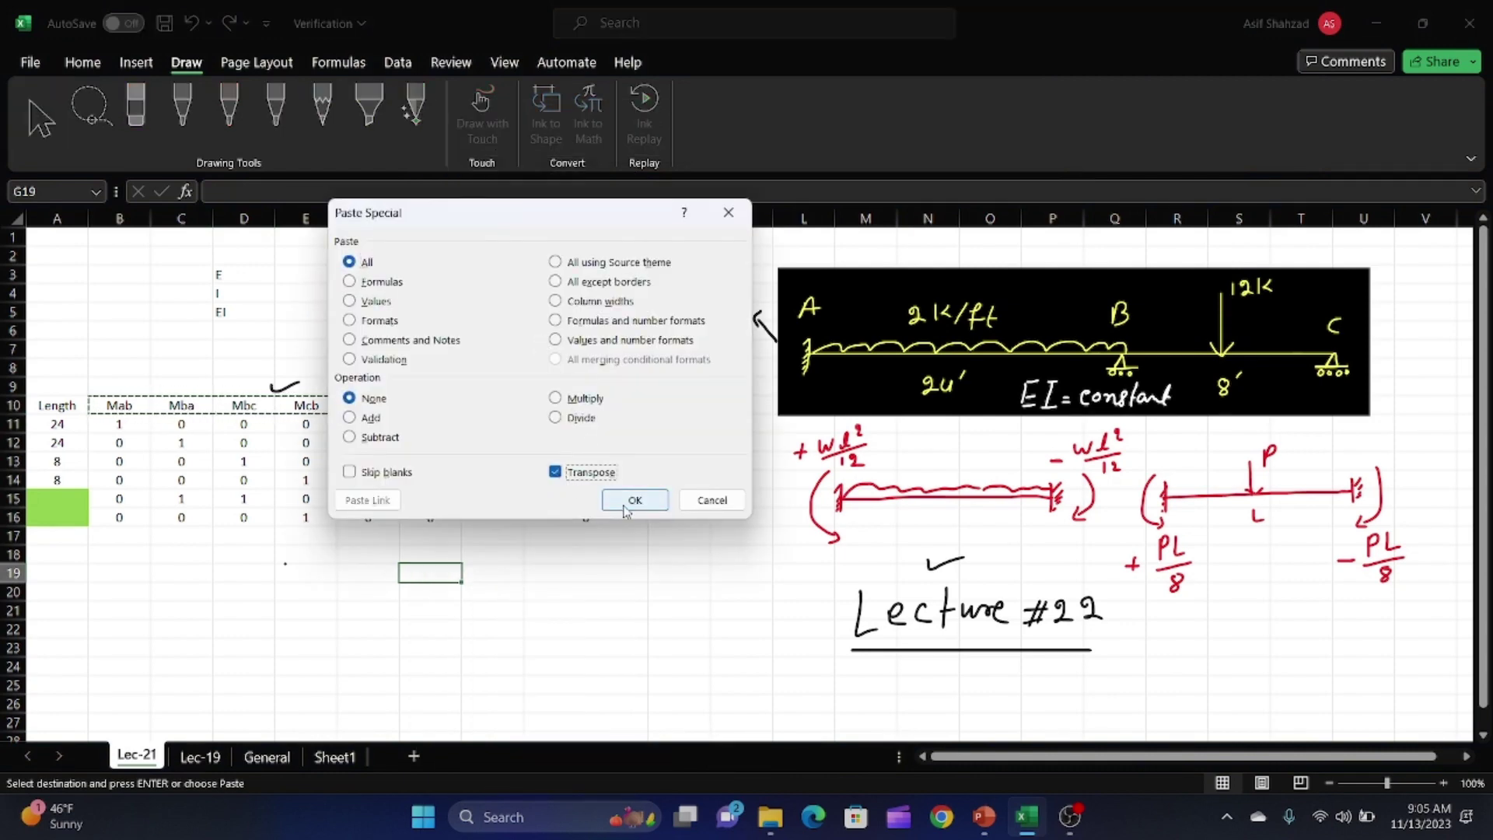
pyautogui.click(635, 500)
# - Begin an MMULT formula across I19:I24 with the inverse of the coefficient matrix, MINVERSE(B11:G16), as its first array
pyautogui.click(542, 679)
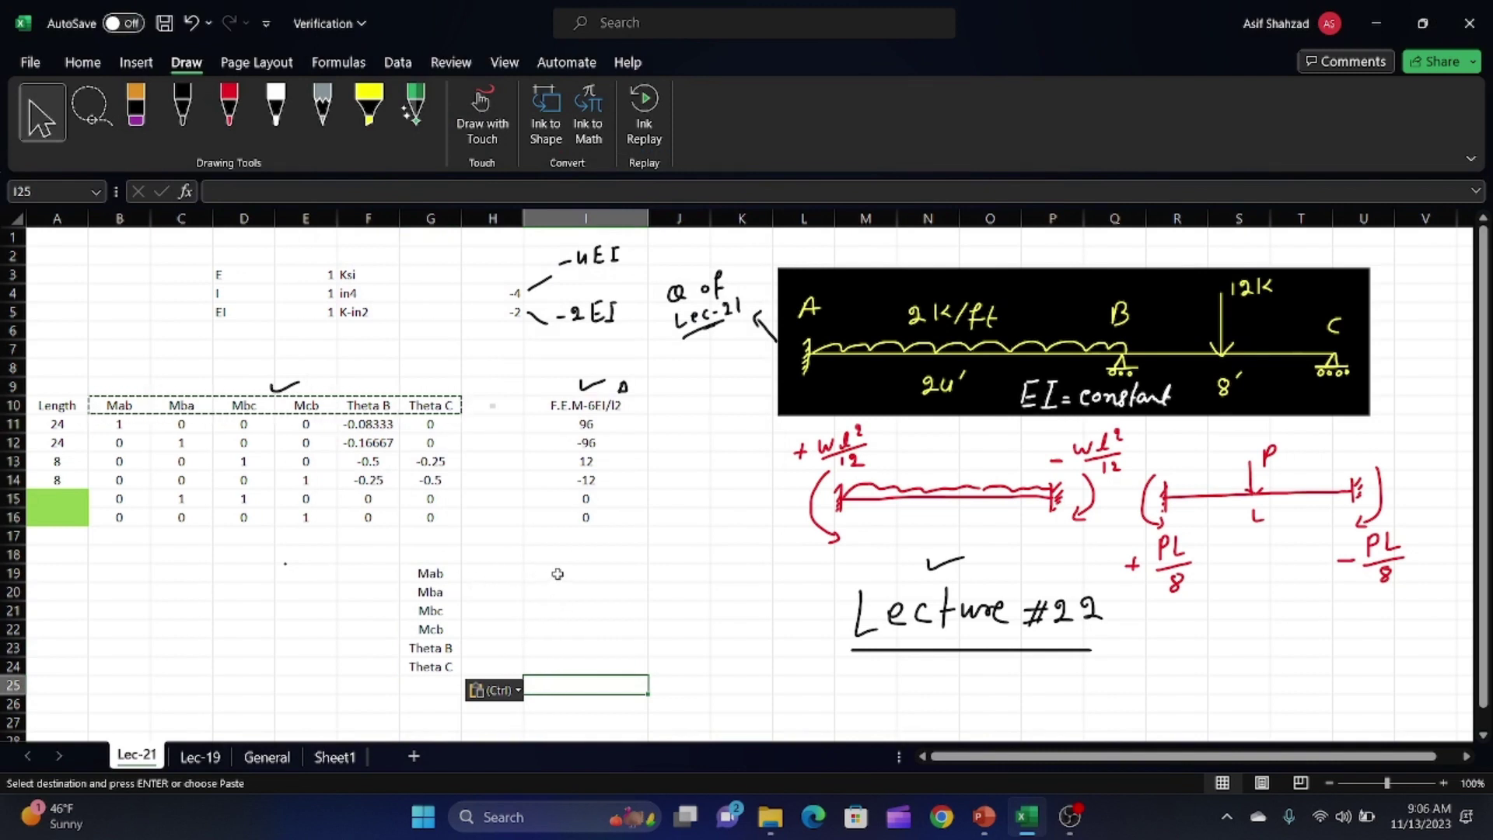
pyautogui.moveTo(558, 574); pyautogui.dragTo(561, 668)
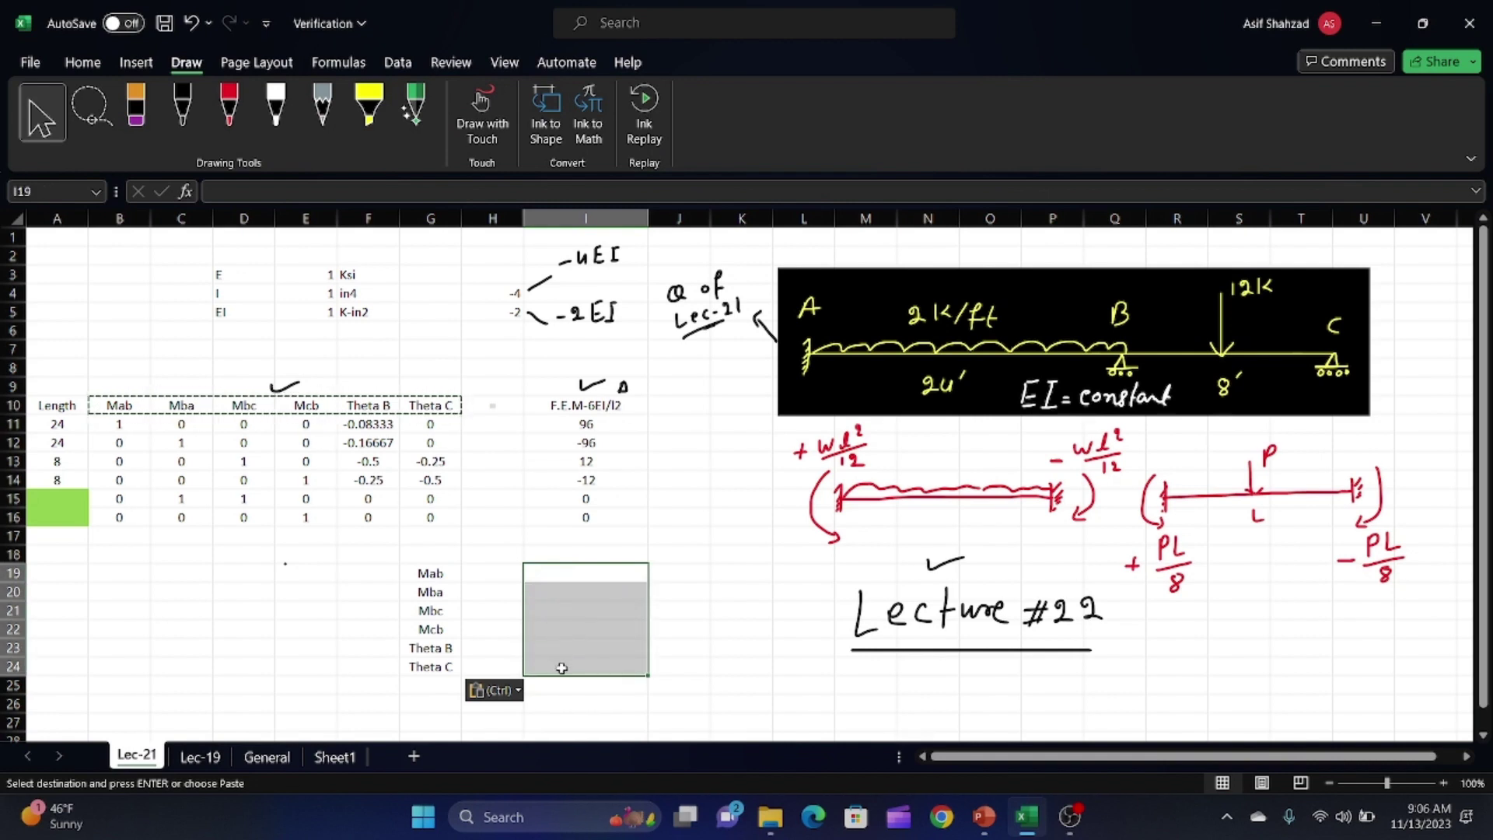
pyautogui.write('=')
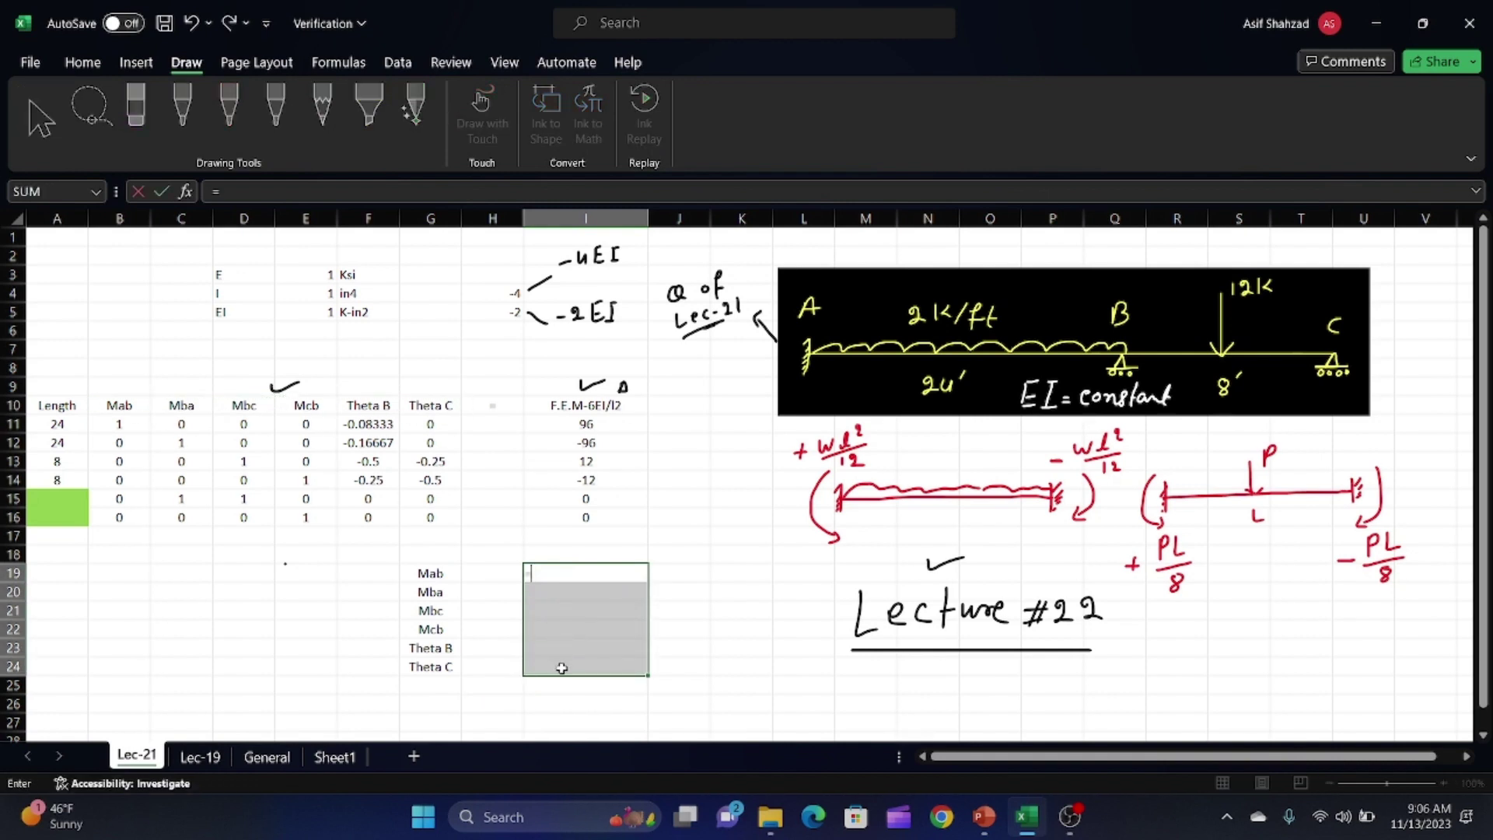
pyautogui.write('mm')
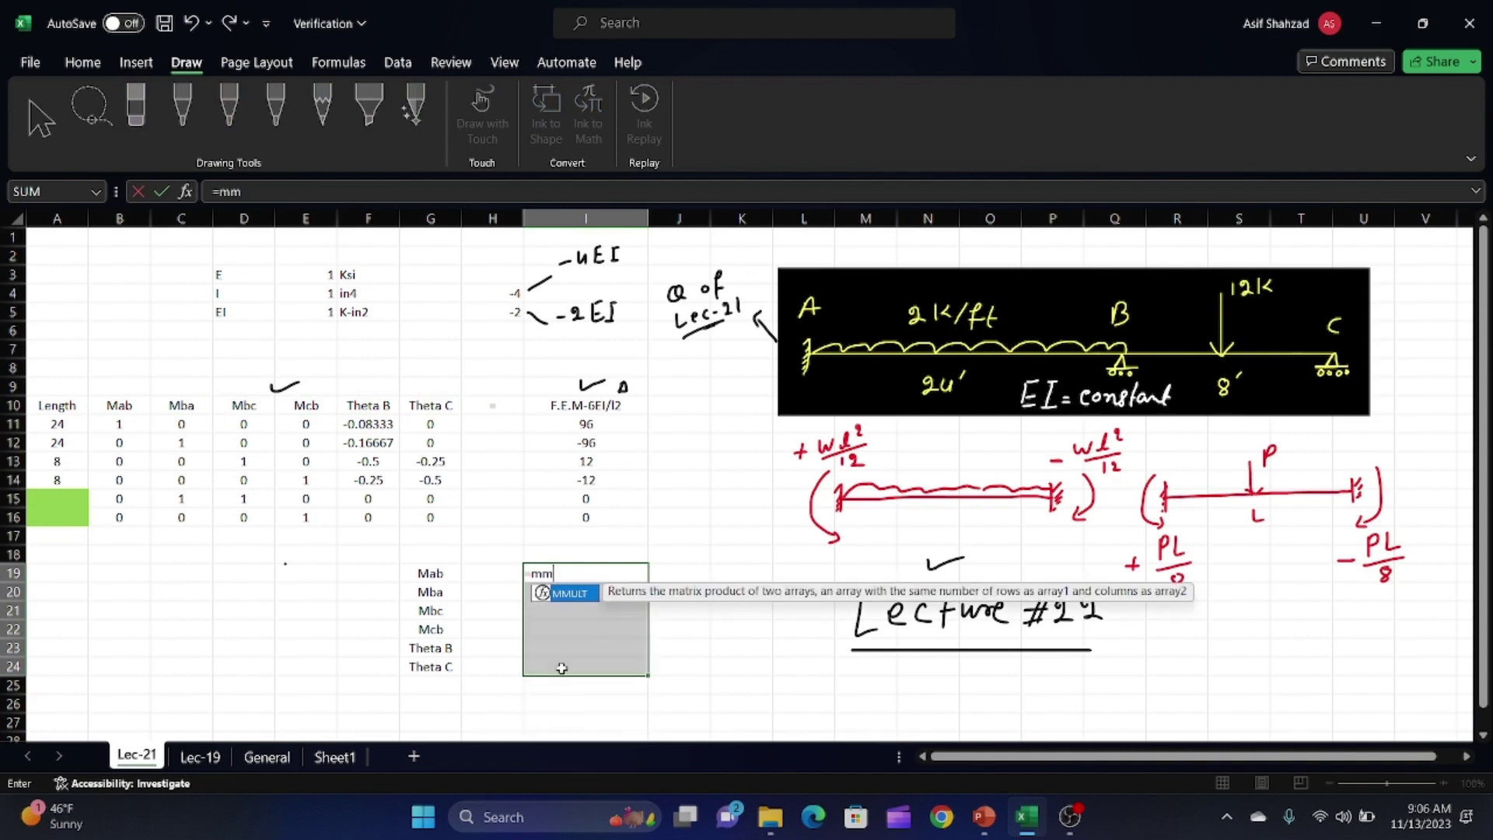
pyautogui.doubleClick(581, 595)
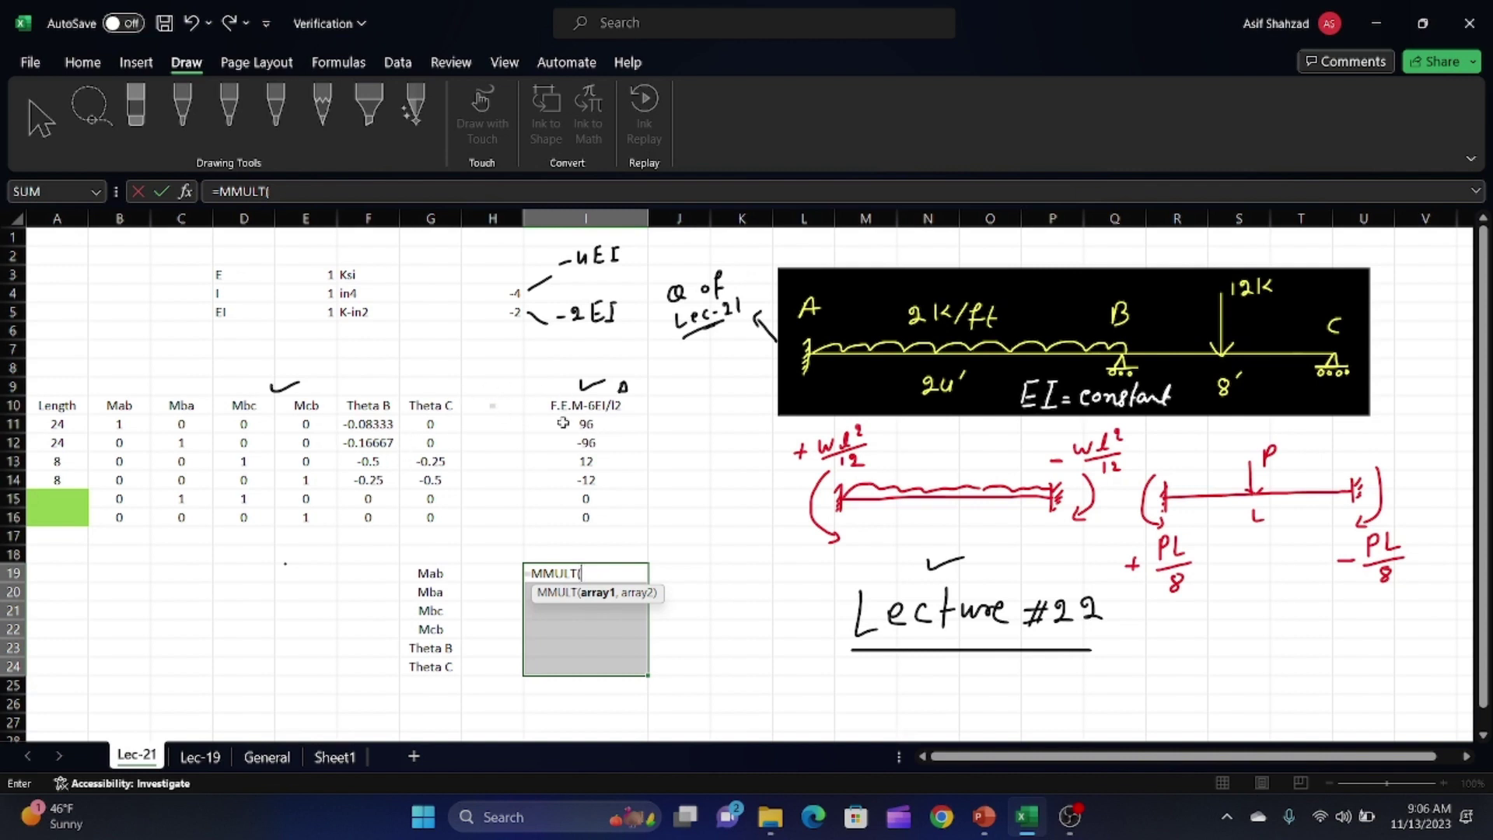
pyautogui.write('mi')
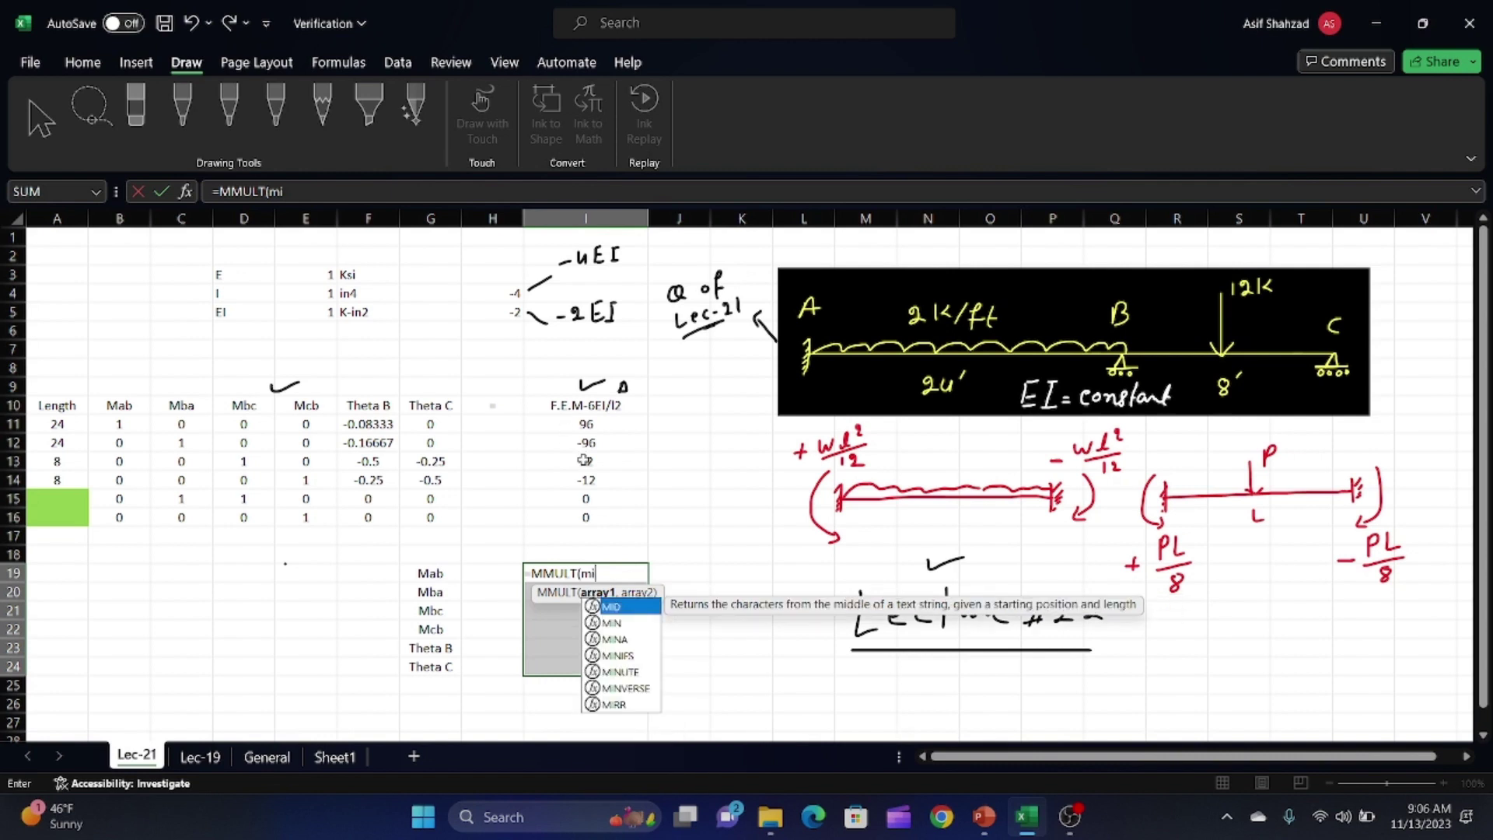
pyautogui.click(642, 689)
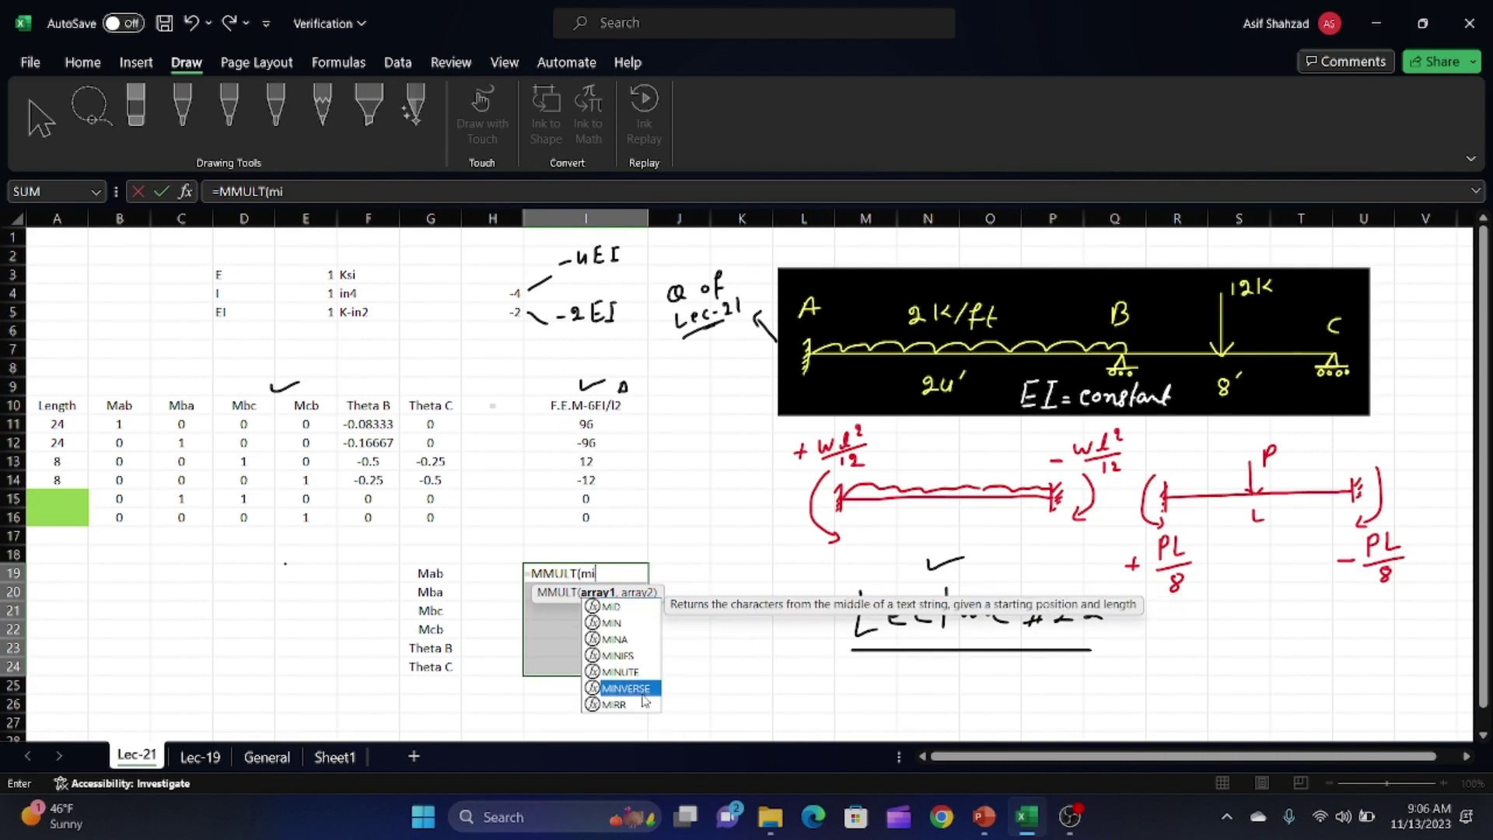
pyautogui.doubleClick(642, 691)
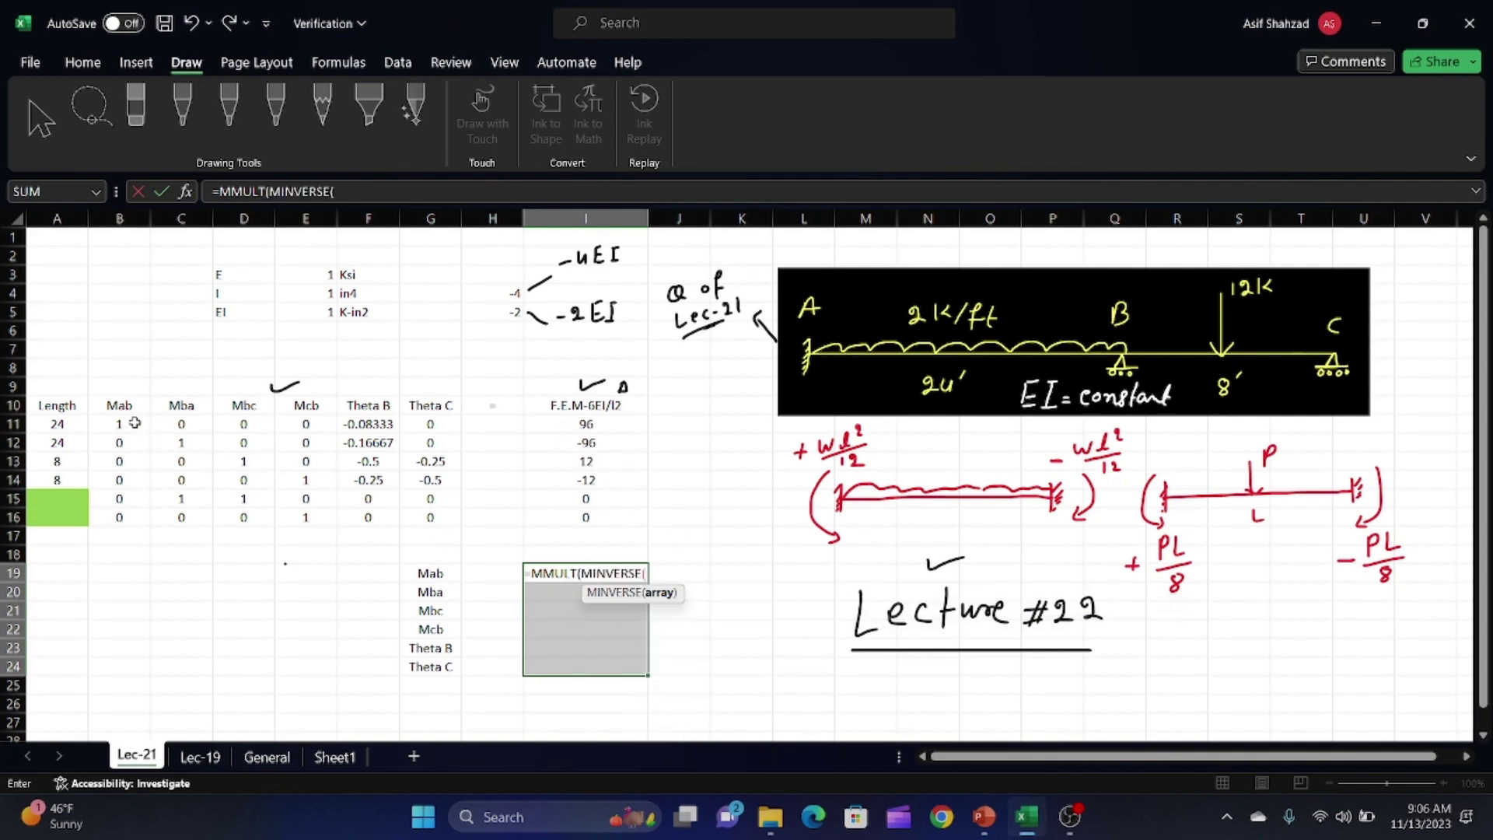
pyautogui.moveTo(134, 423); pyautogui.dragTo(415, 516)
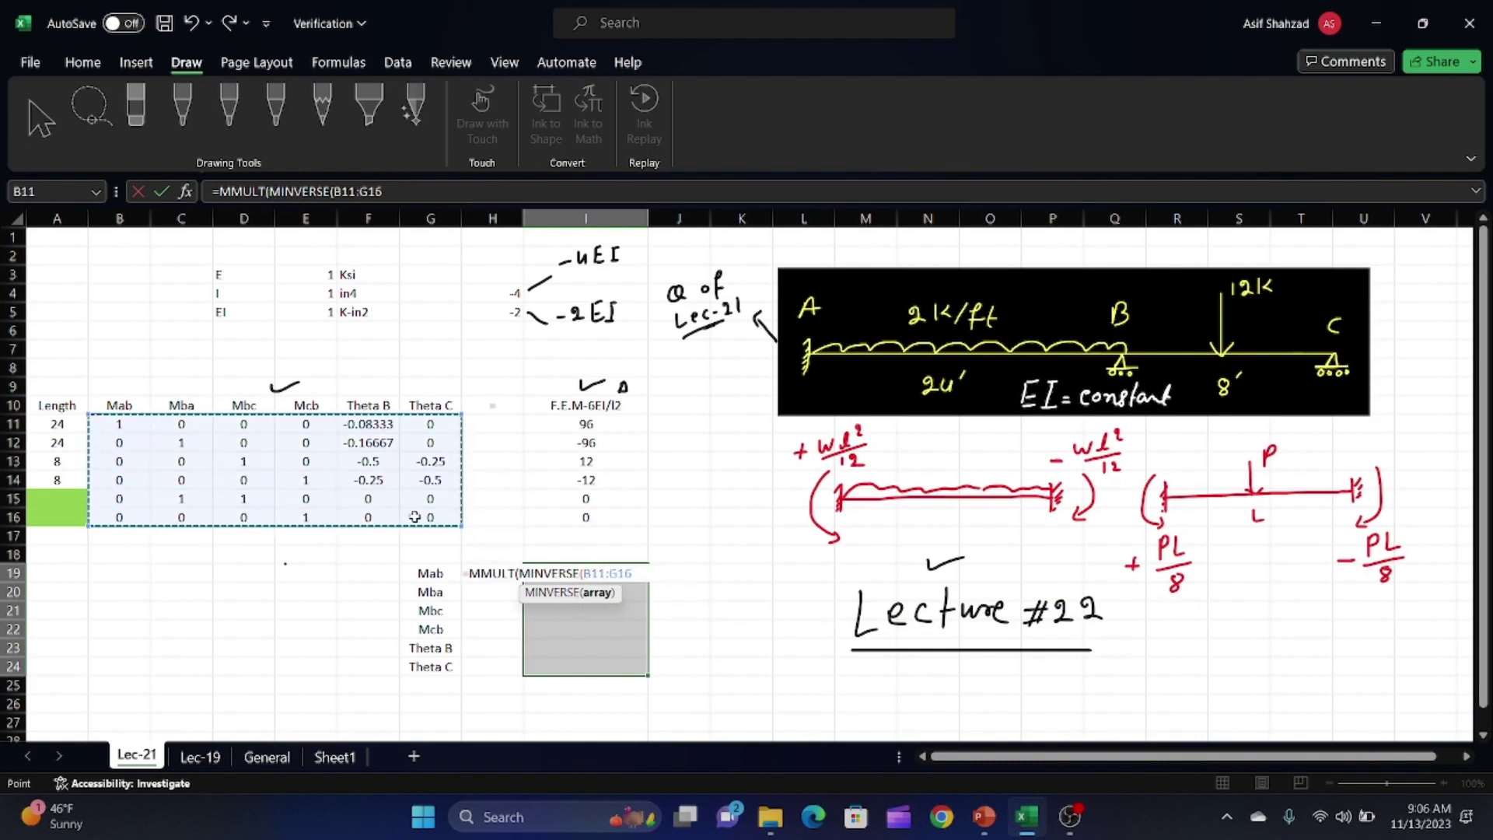
pyautogui.write(')')
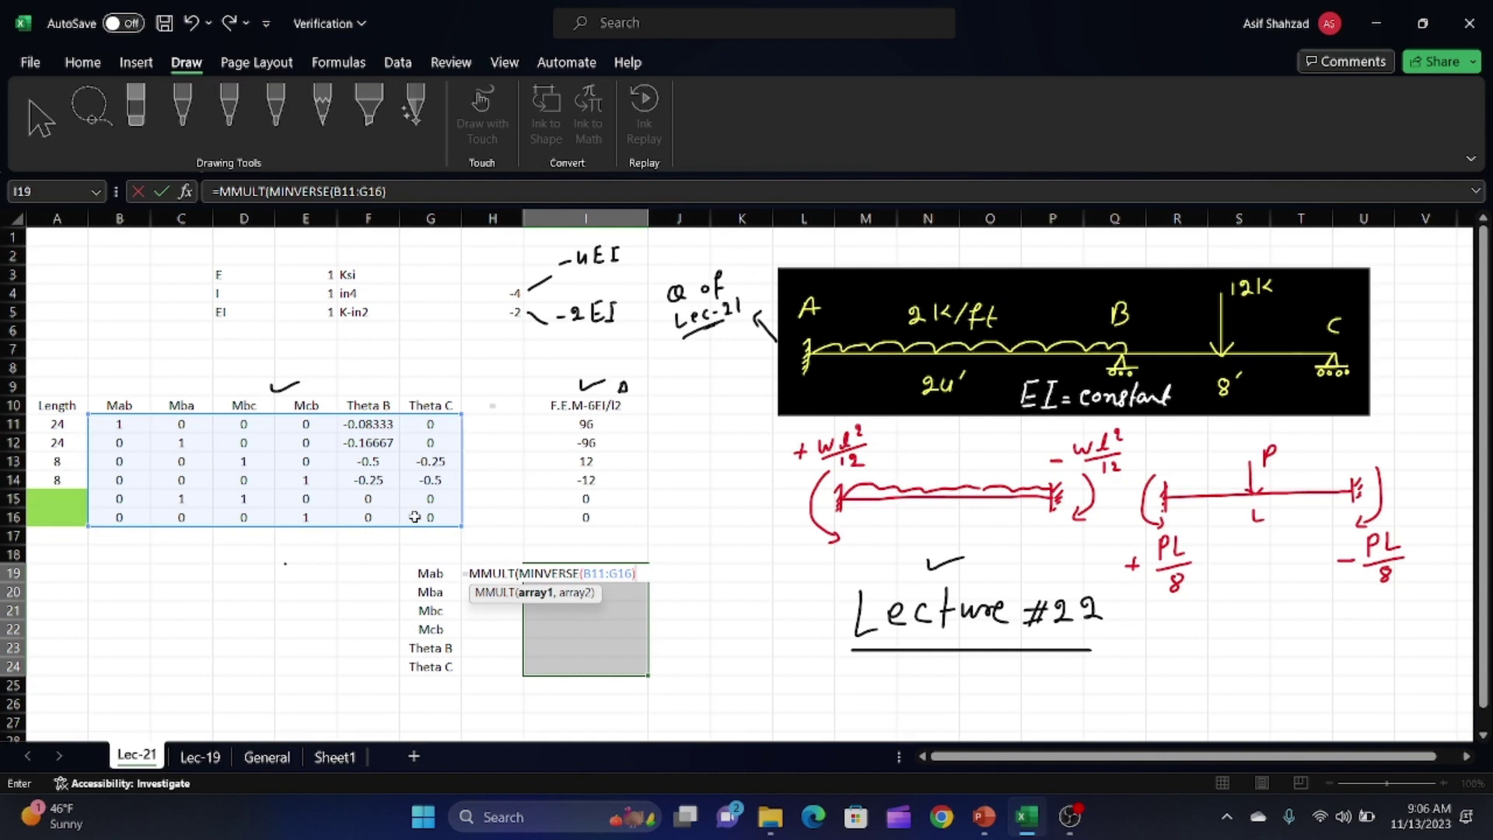
# - Complete the formula with I11:I16 as the second array and enter it as an array formula over I19:I24
pyautogui.write(',')
pyautogui.moveTo(593, 427); pyautogui.dragTo(602, 515)
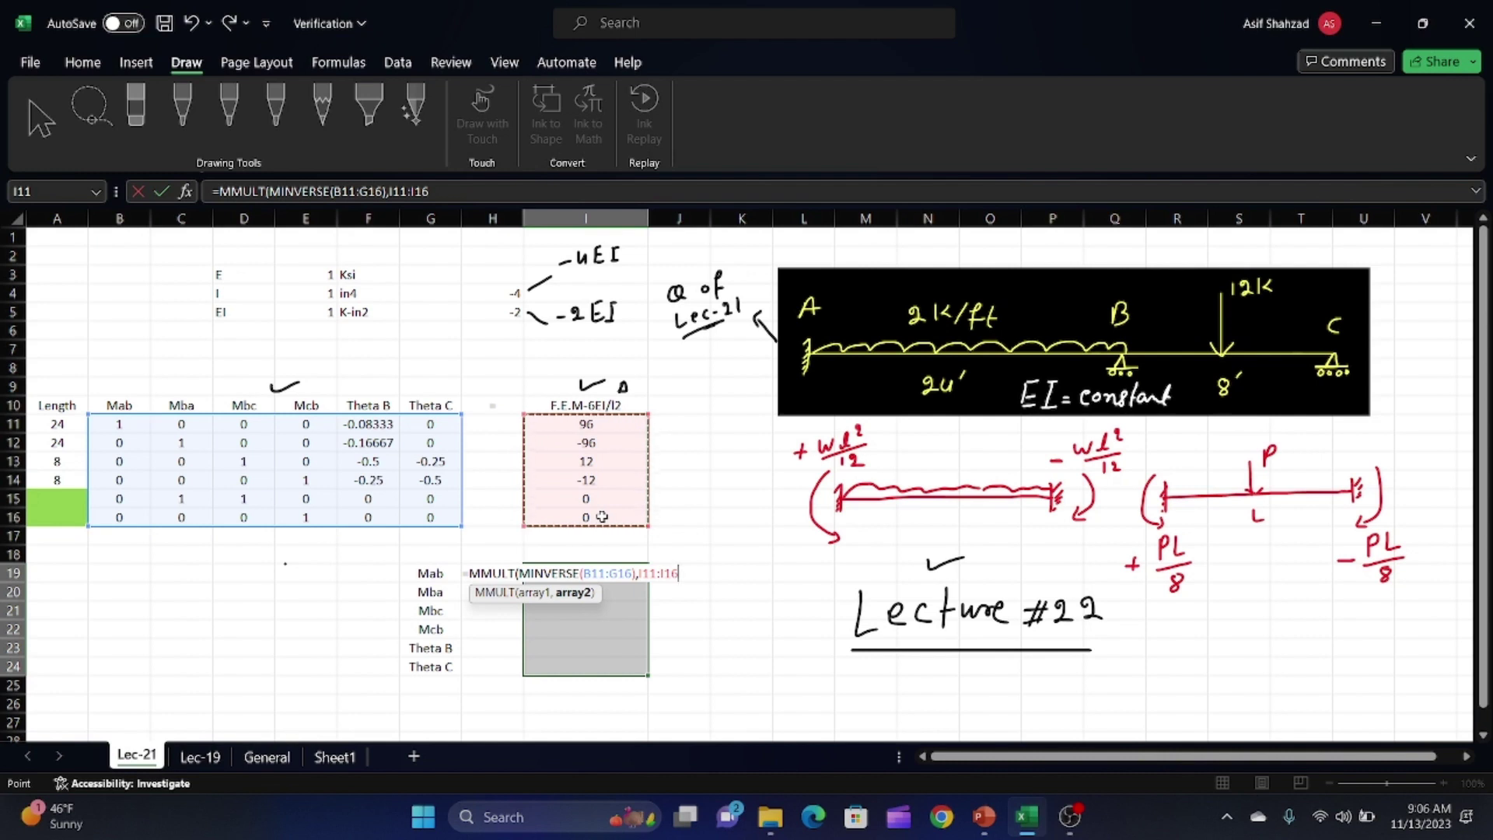
pyautogui.write(')')
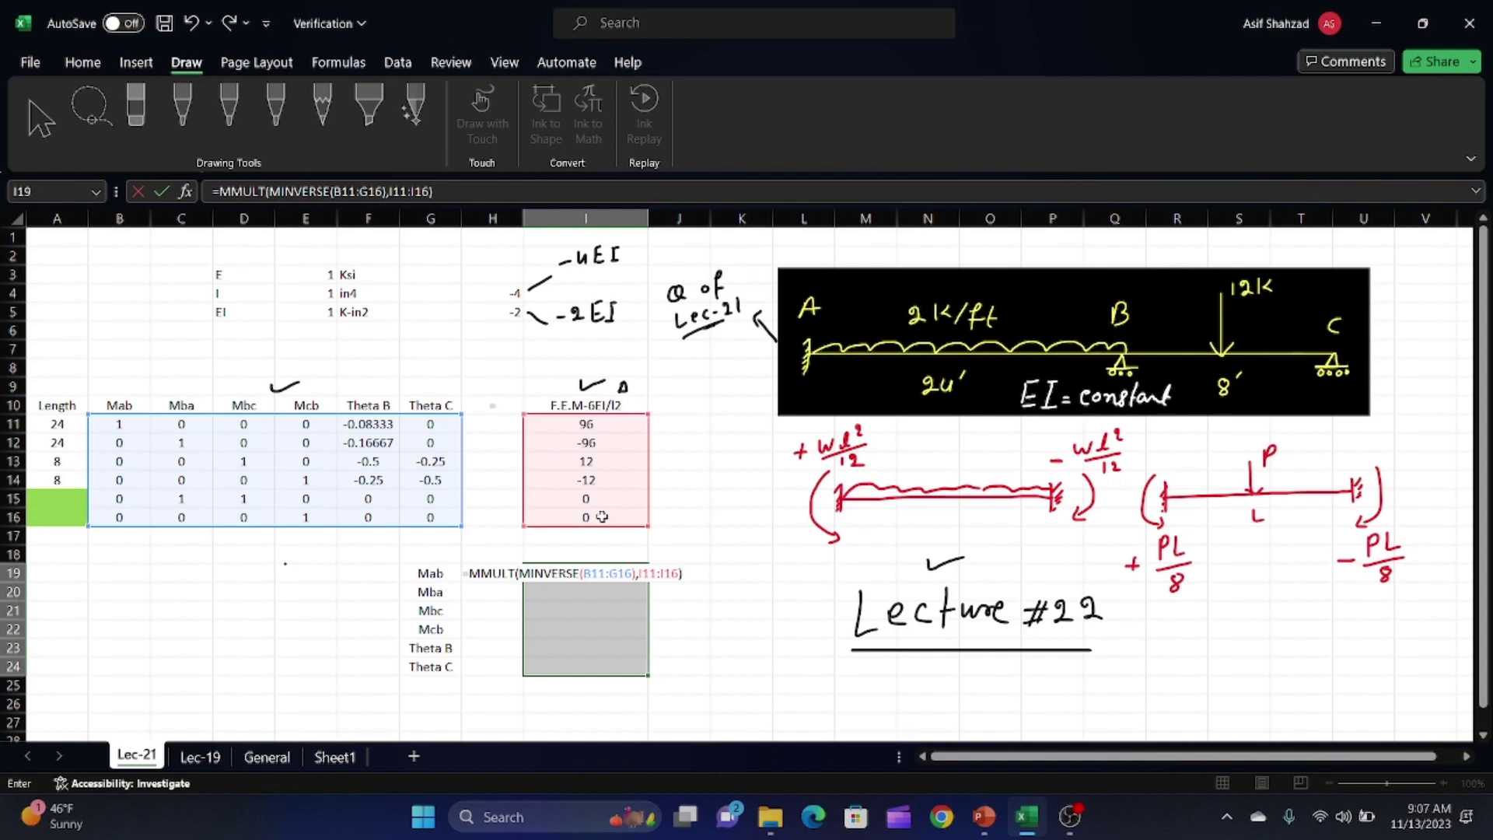
pyautogui.hotkey('ctrl', 'shift', 'Return')
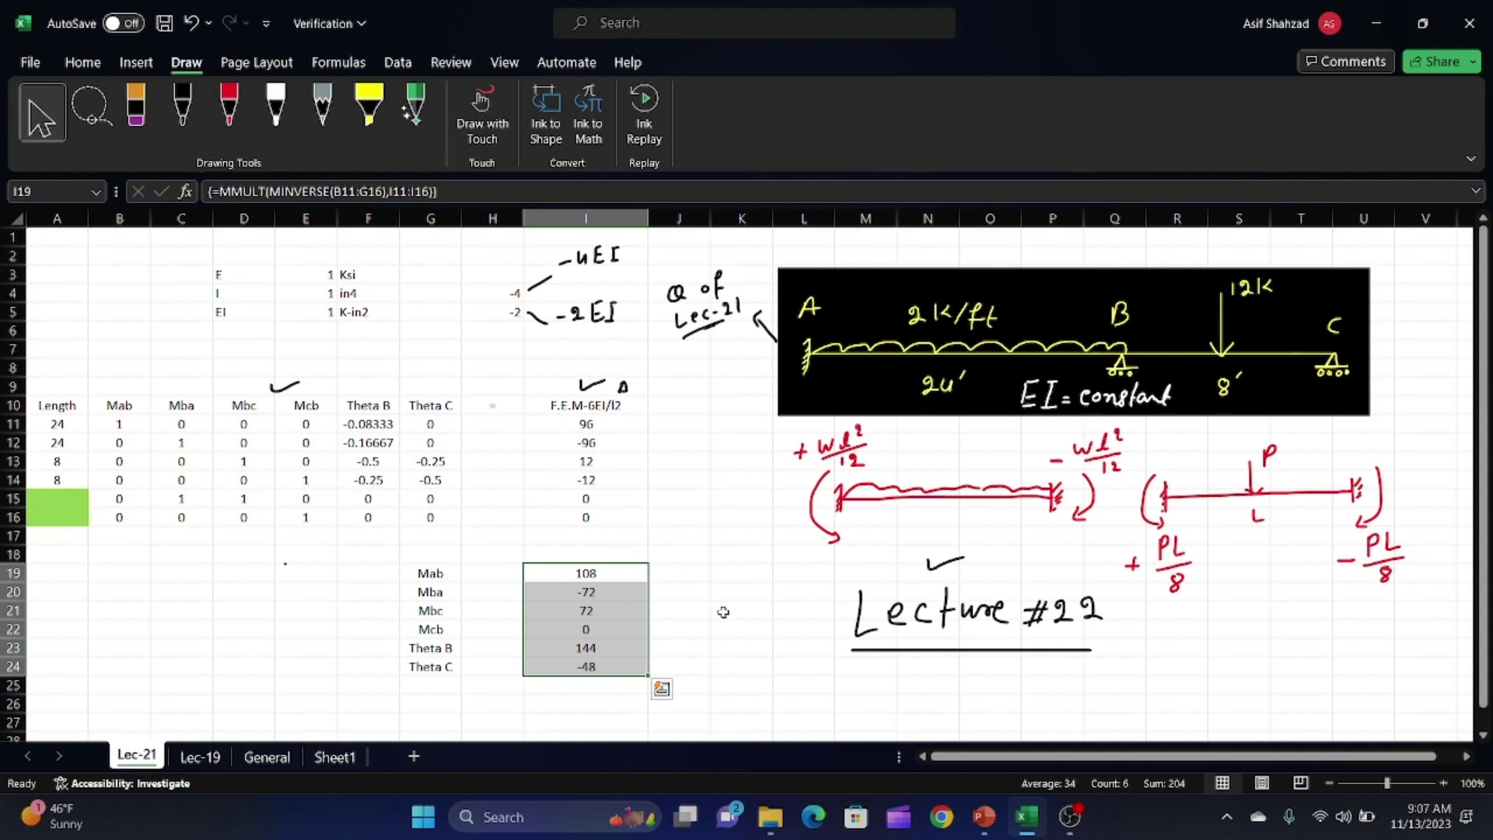
pyautogui.click(761, 634)
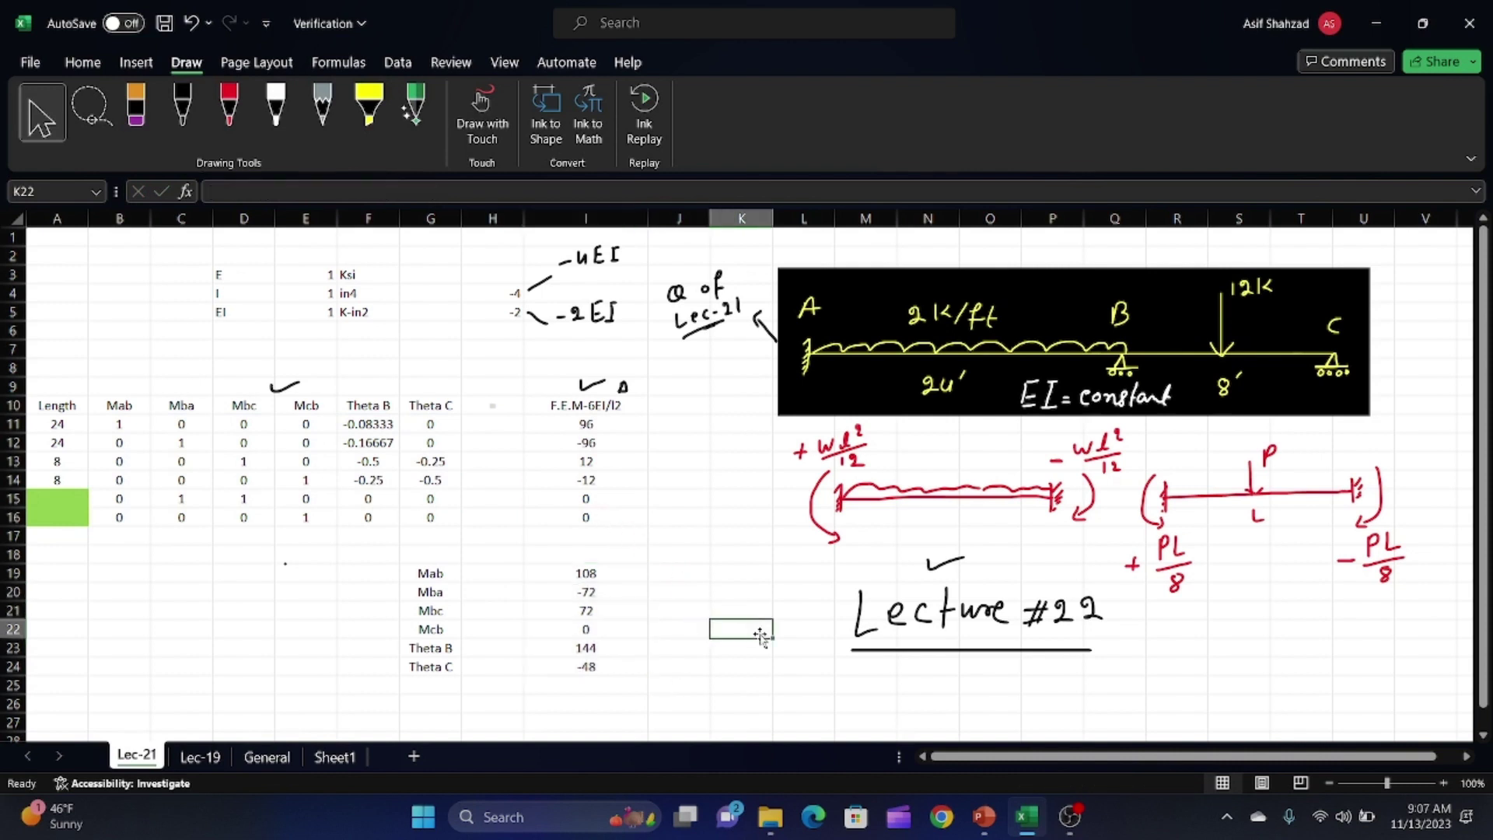
# - Open the Step #4 slide in PowerPoint and compare its rotations with Theta B and Theta C in I23:I24 in Excel
pyautogui.click(983, 819)
pyautogui.press('Down')
pyautogui.press('Down')
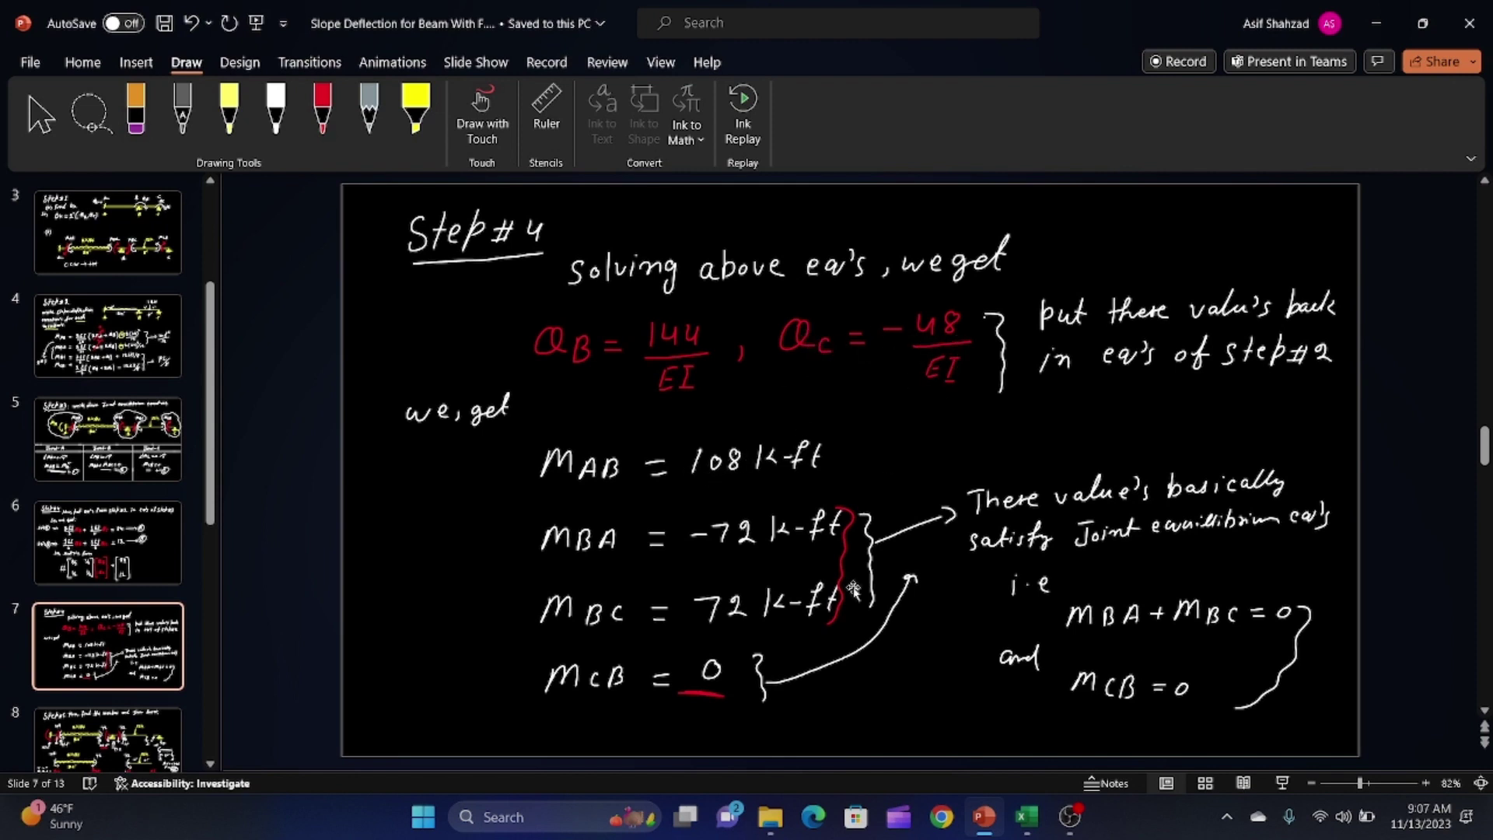
pyautogui.click(1026, 817)
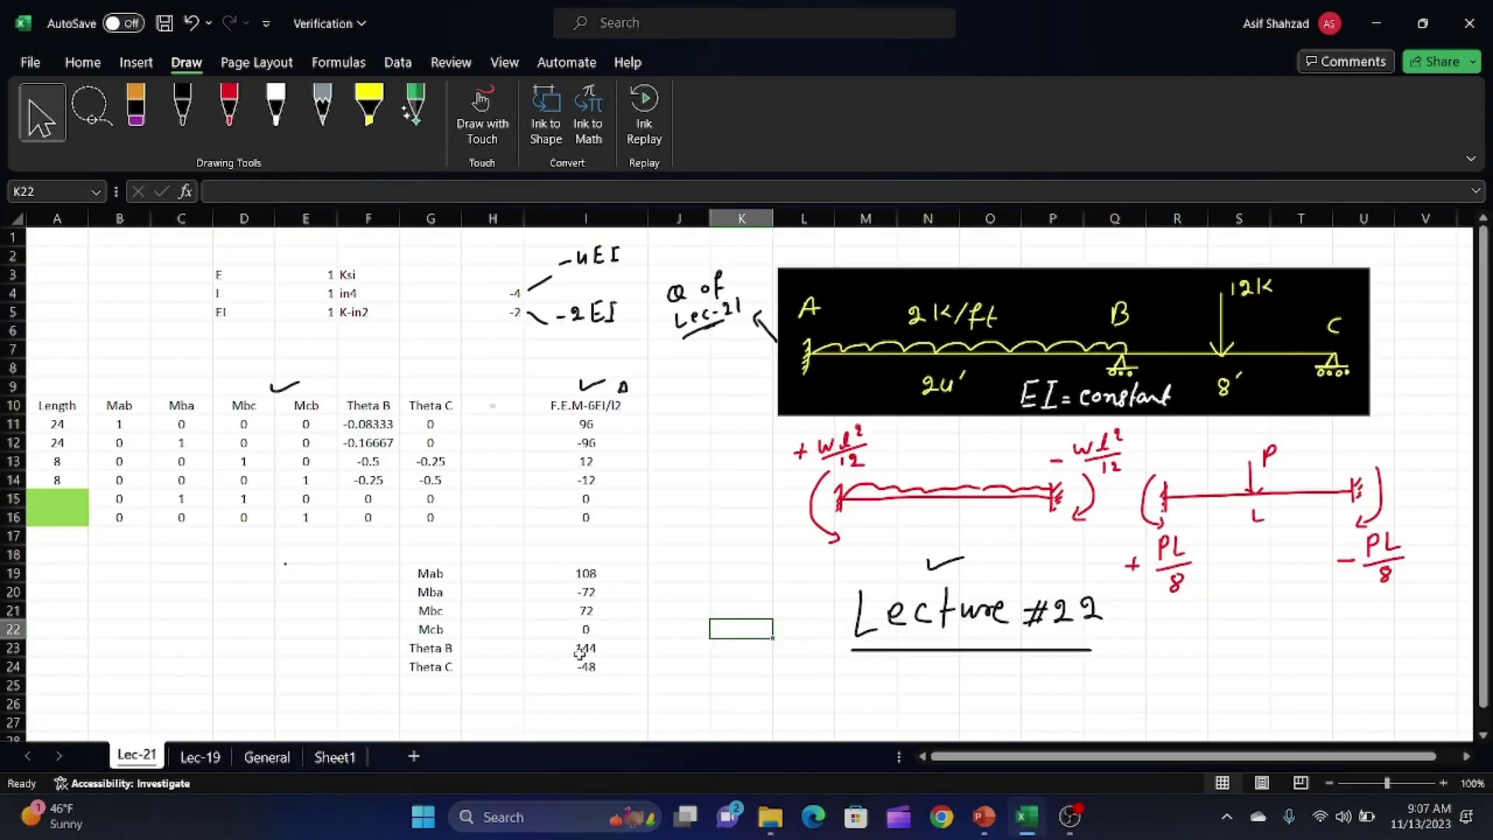
pyautogui.click(611, 649)
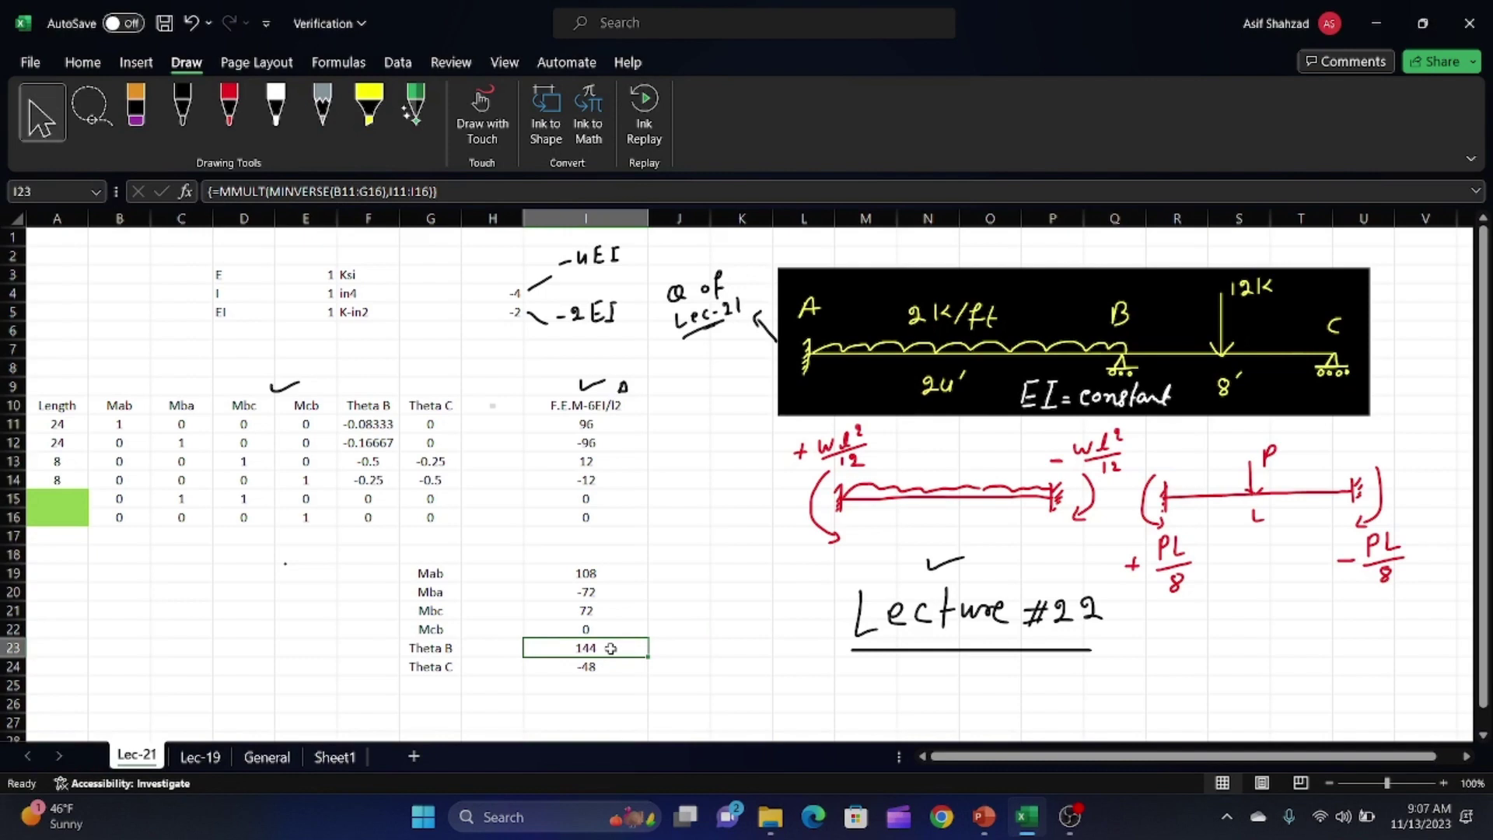
pyautogui.click(608, 666)
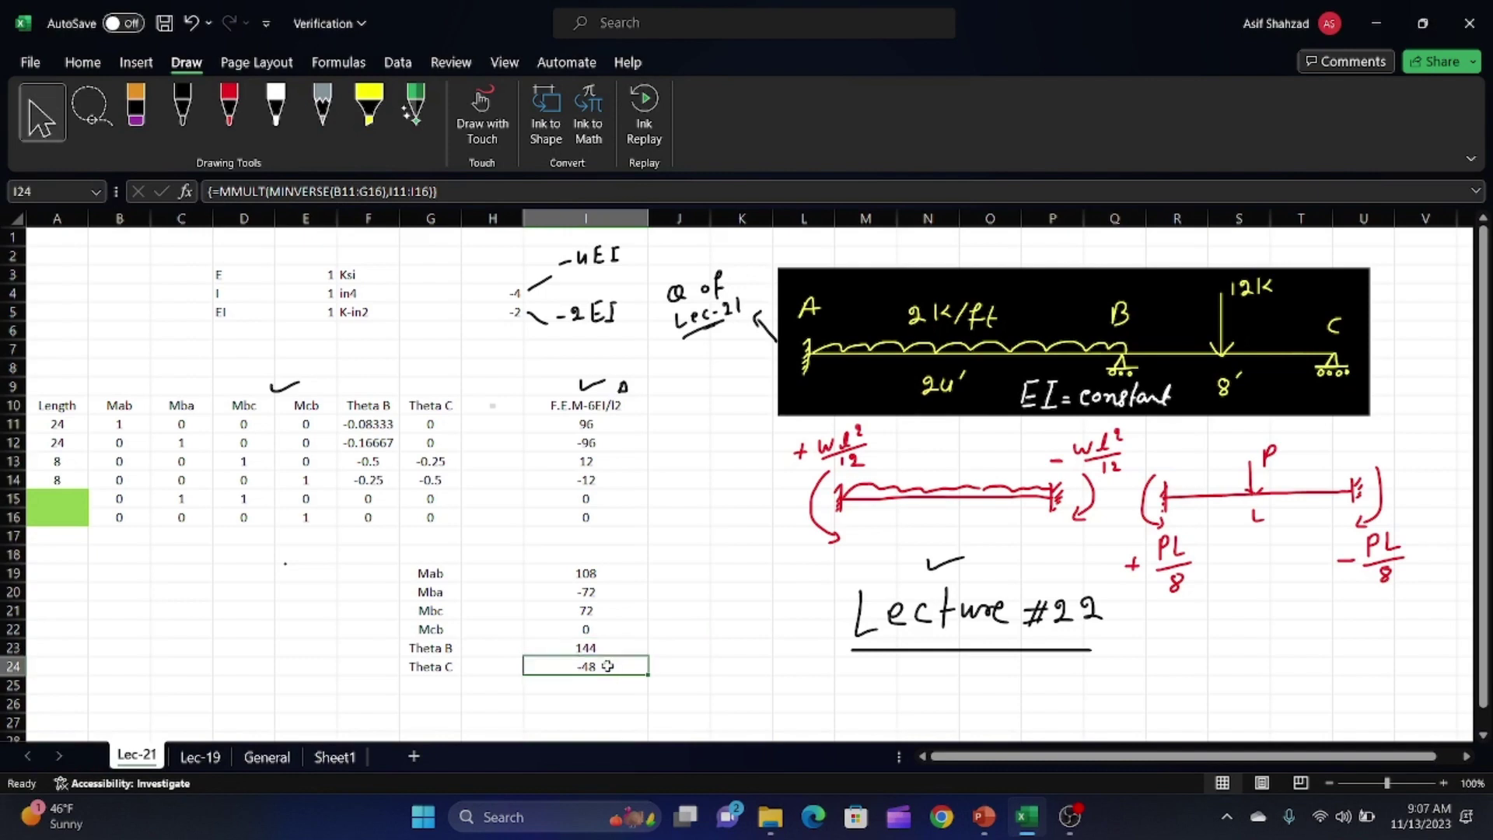
# - Compare the end moments on the PowerPoint Step #4 slide with Mab, Mba, Mbc and Mcb in I19:I22 in Excel
pyautogui.click(985, 830)
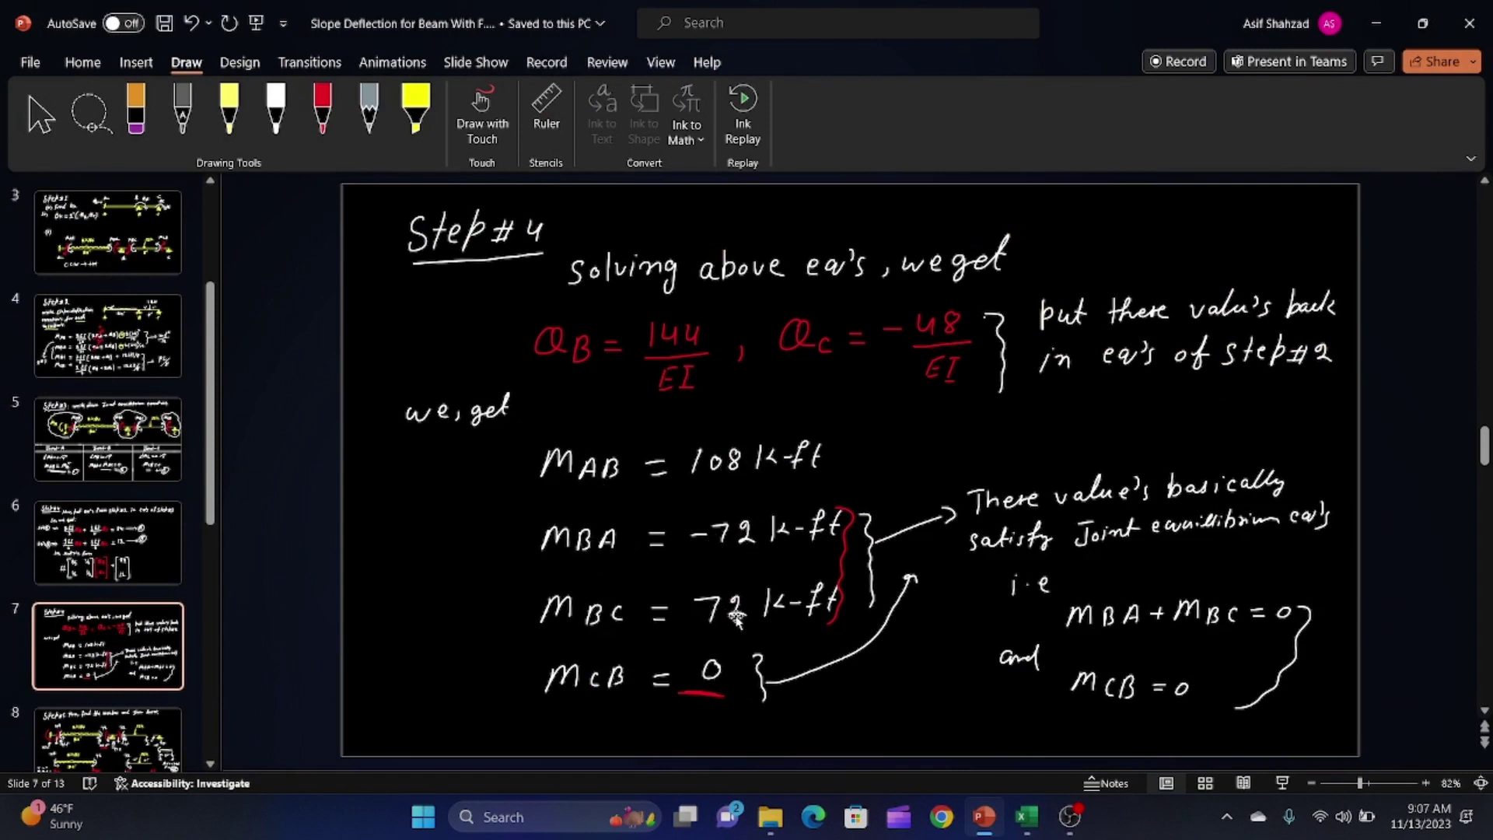
pyautogui.click(1027, 816)
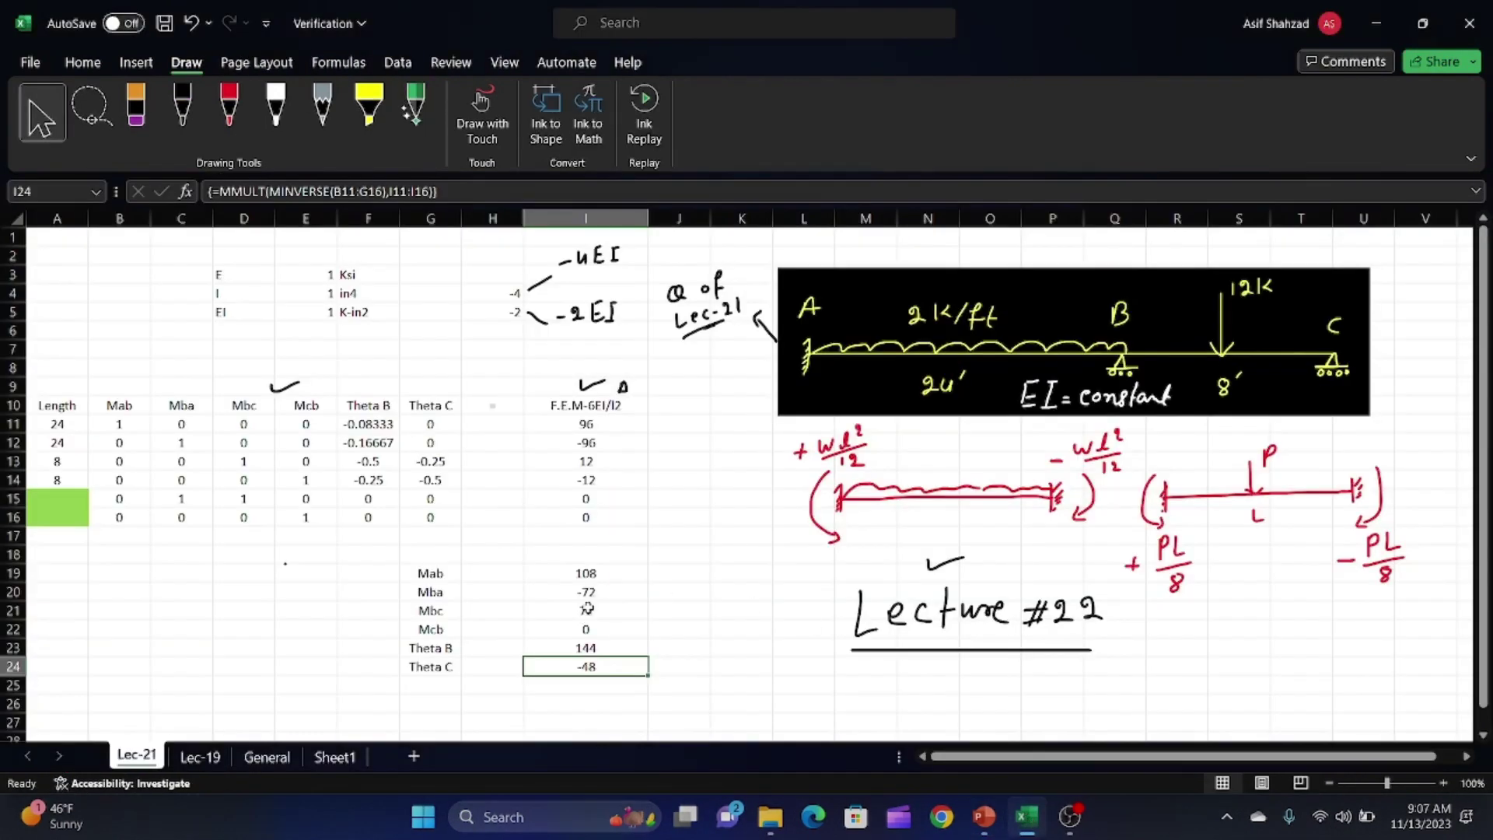
pyautogui.click(621, 574)
pyautogui.press('Down')
pyautogui.press('Down')
pyautogui.press('Down')
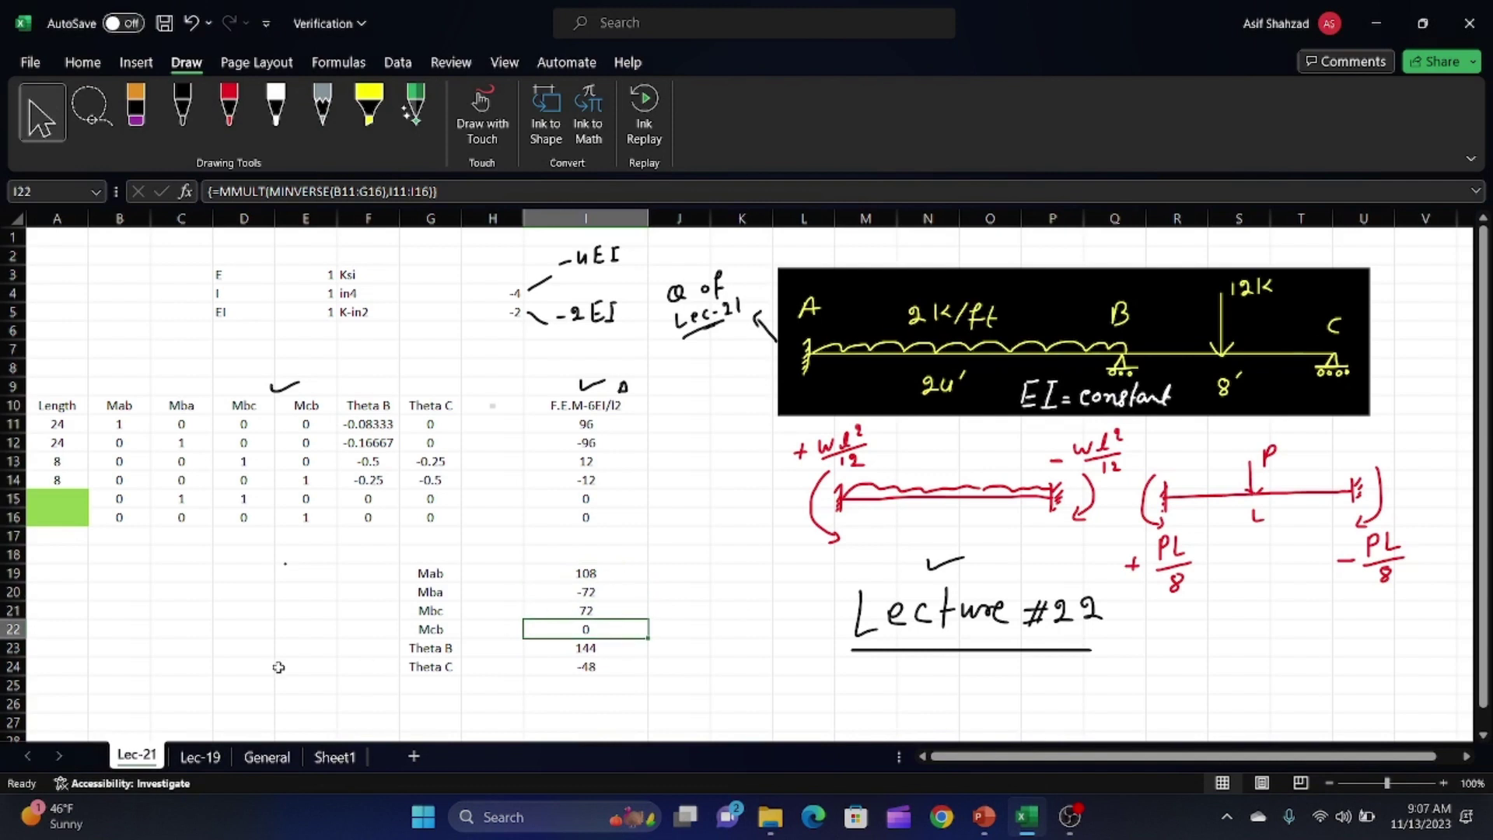
# - Annotate joint B equilibrium in black ink: bracket the Mba and Mbc results, tick their headings and add a plus sign between them in row 15
pyautogui.click(182, 109)
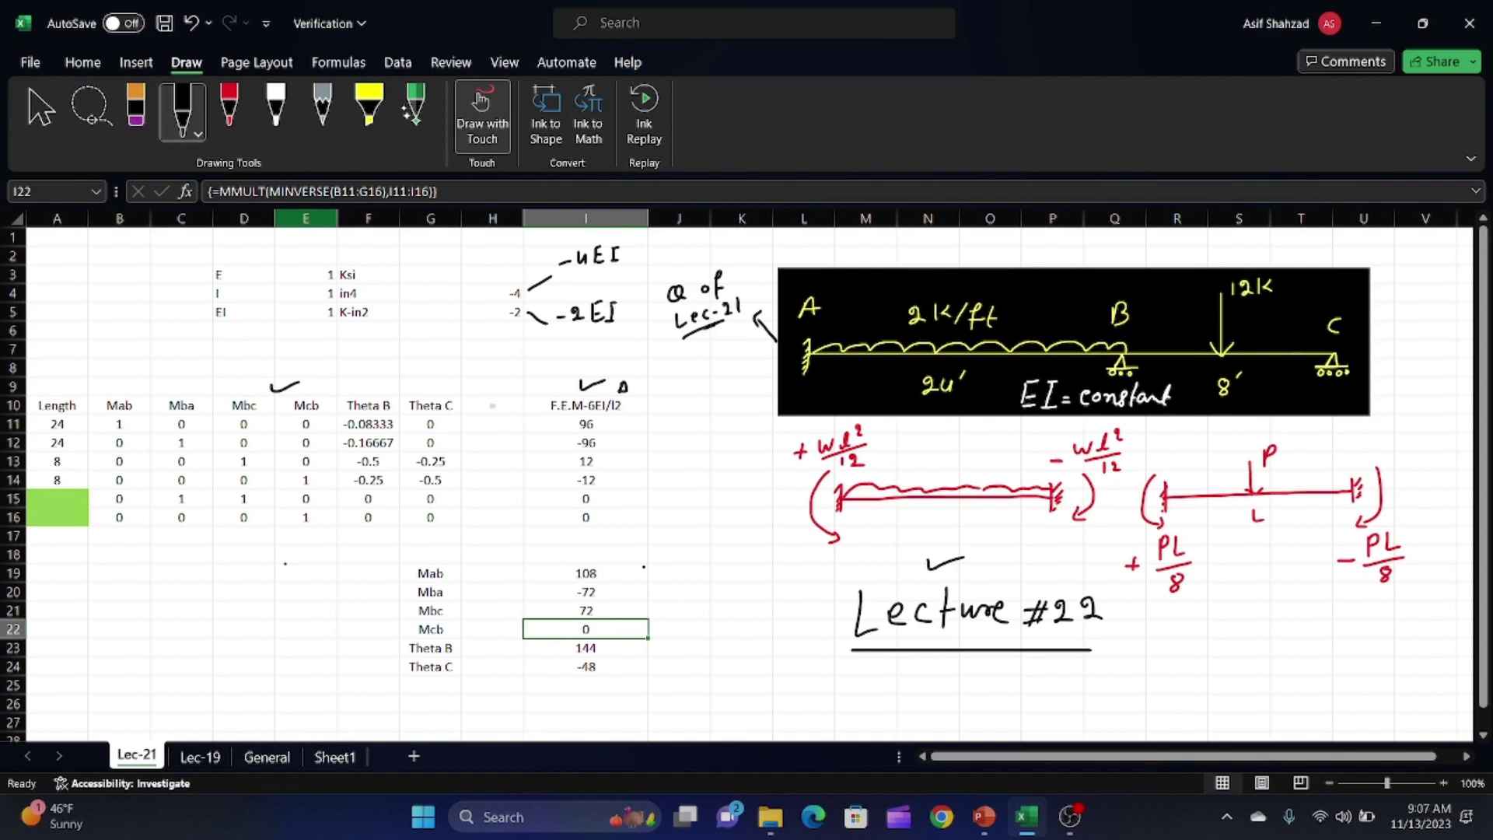
pyautogui.moveTo(605, 592); pyautogui.dragTo(604, 619)
pyautogui.moveTo(447, 498); pyautogui.dragTo(507, 503)
pyautogui.moveTo(179, 386); pyautogui.dragTo(251, 383)
pyautogui.moveTo(211, 497); pyautogui.dragTo(223, 497)
# - In black ink, dash the Mcb coefficient in row 16, number the green cells 1 and 2, and tick the Mcb result
pyautogui.moveTo(282, 517)
pyautogui.mouseDown()
pyautogui.moveTo(294, 517)
pyautogui.moveTo(273, 517)
pyautogui.mouseUp()
pyautogui.moveTo(65, 495)
pyautogui.mouseDown()
pyautogui.moveTo(86, 496)
pyautogui.moveTo(81, 517)
pyautogui.moveTo(40, 505)
pyautogui.moveTo(47, 520)
pyautogui.mouseUp()
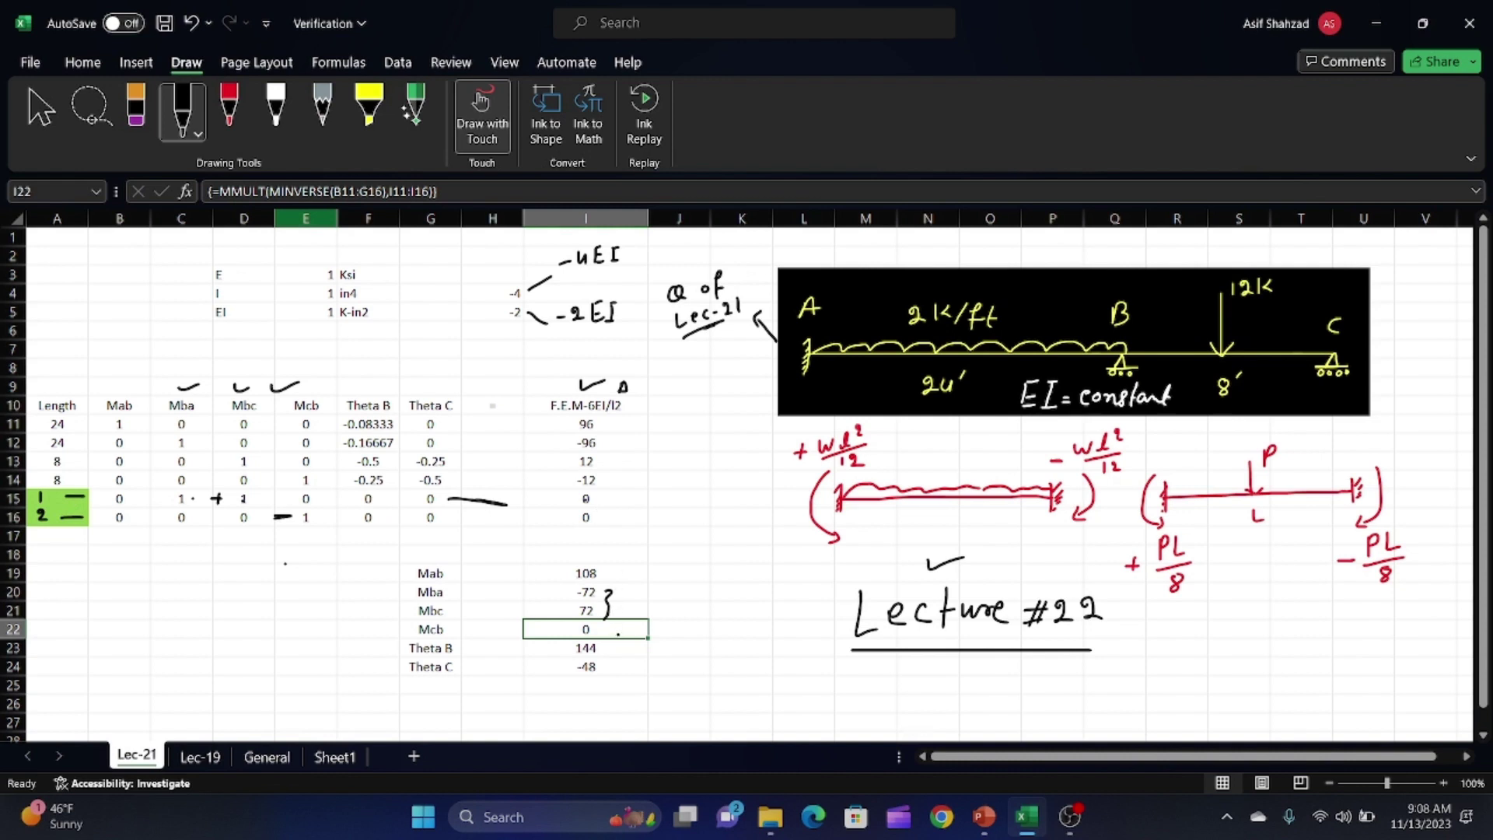
pyautogui.moveTo(620, 630); pyautogui.dragTo(655, 620)
pyautogui.moveTo(440, 496)
pyautogui.mouseDown()
pyautogui.moveTo(447, 533)
pyautogui.moveTo(482, 526)
pyautogui.mouseUp()
# - Draw red moment arcs on the beam sketch at support A and on the span AB side of support B
pyautogui.click(276, 109)
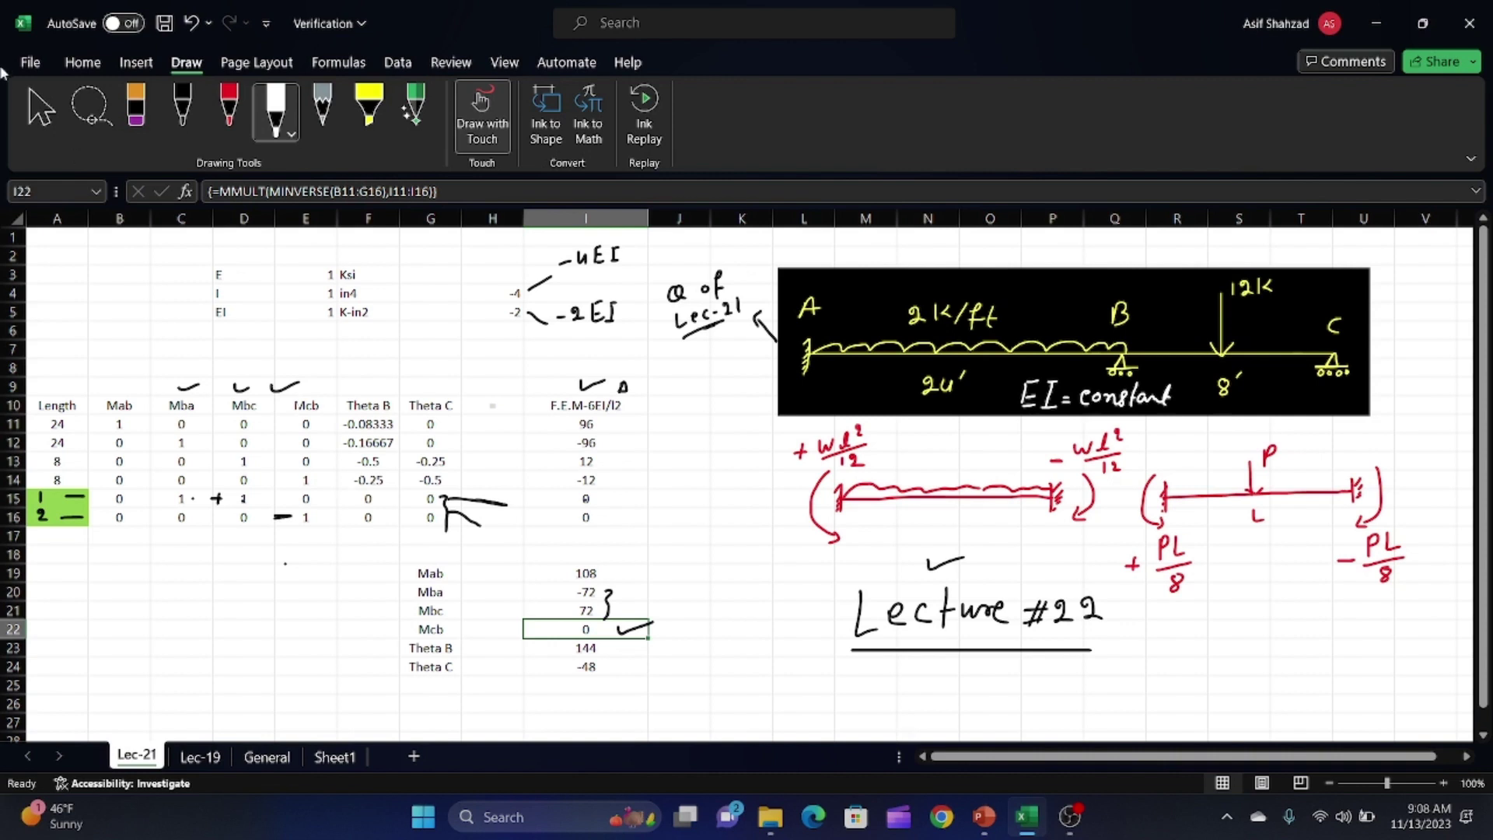
pyautogui.click(233, 113)
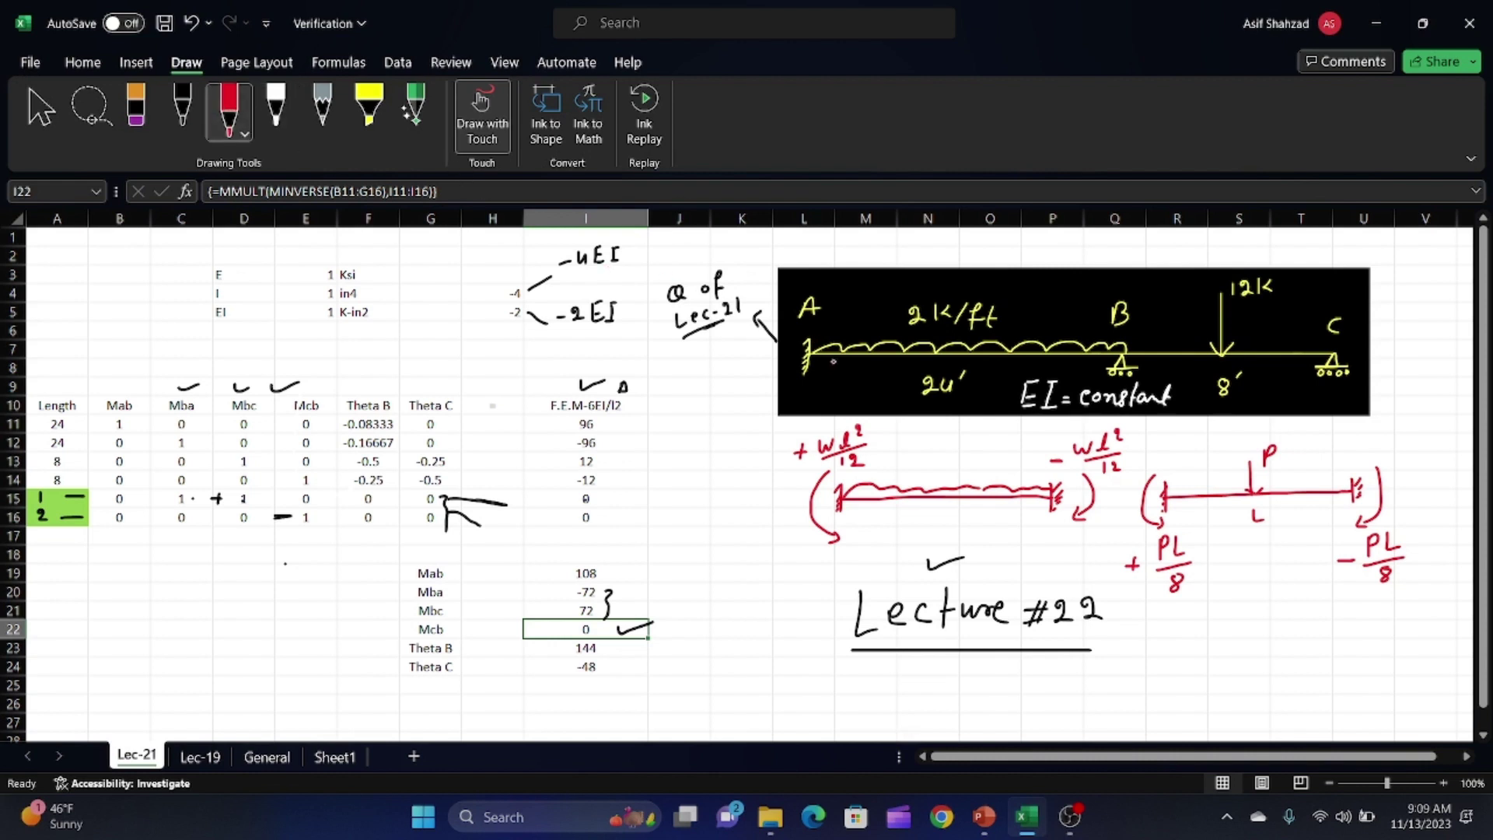
pyautogui.moveTo(858, 332)
pyautogui.mouseDown()
pyautogui.moveTo(854, 371)
pyautogui.moveTo(816, 363)
pyautogui.moveTo(801, 382)
pyautogui.mouseUp()
pyautogui.moveTo(1074, 366)
pyautogui.mouseDown()
pyautogui.moveTo(1077, 322)
pyautogui.moveTo(1077, 368)
pyautogui.moveTo(1101, 377)
pyautogui.mouseUp()
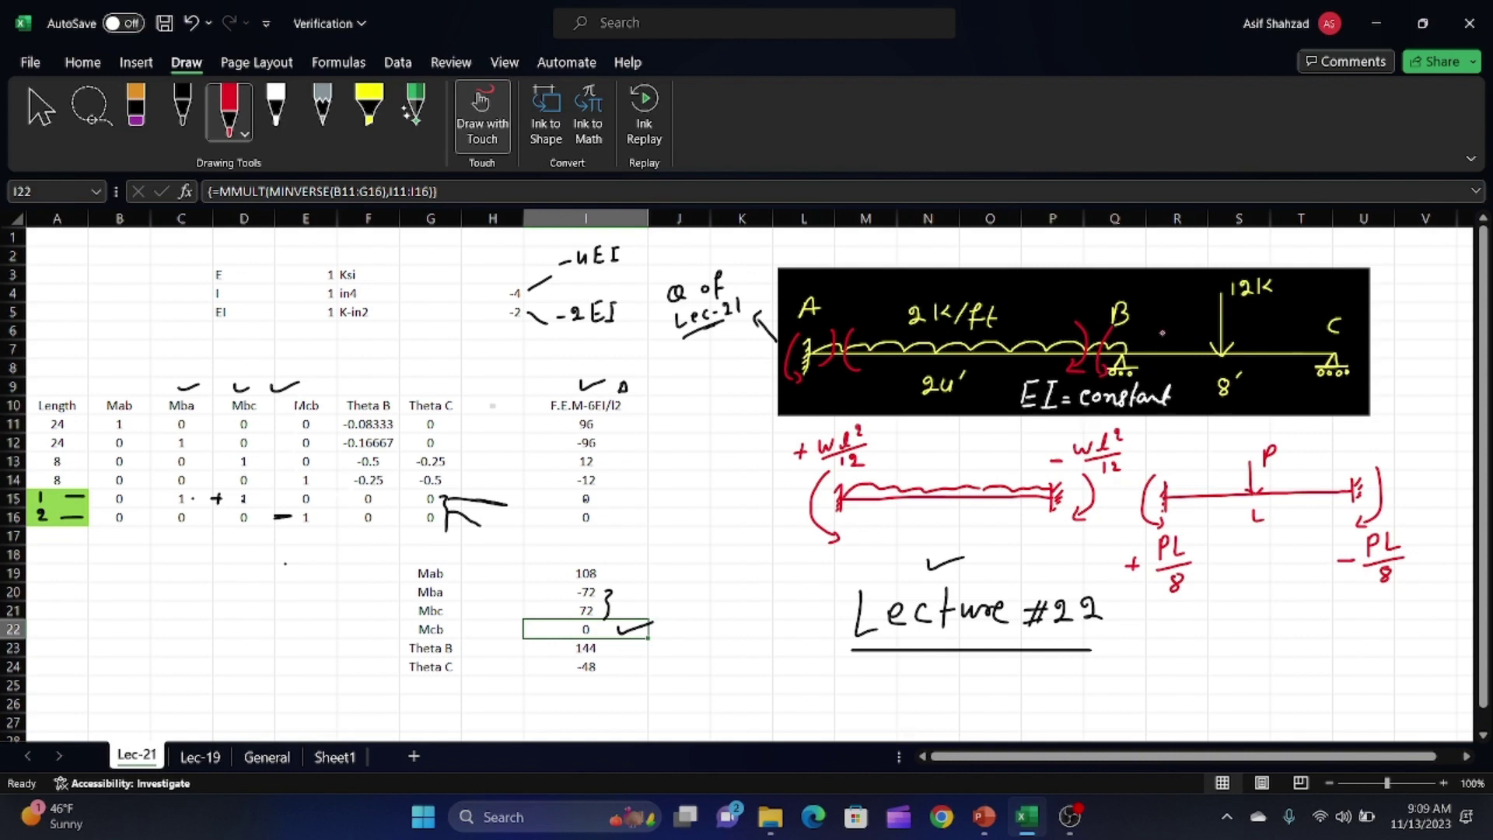
# - Draw the red moment arc on the span BC side of B and label the moments 72 at B and 108 at A
pyautogui.moveTo(1163, 332)
pyautogui.mouseDown()
pyautogui.moveTo(1183, 361)
pyautogui.moveTo(1139, 374)
pyautogui.mouseUp()
pyautogui.moveTo(1146, 302); pyautogui.dragTo(1151, 315)
pyautogui.moveTo(1159, 303); pyautogui.dragTo(1174, 315)
pyautogui.moveTo(835, 301)
pyautogui.mouseDown()
pyautogui.moveTo(836, 315)
pyautogui.moveTo(859, 300)
pyautogui.mouseUp()
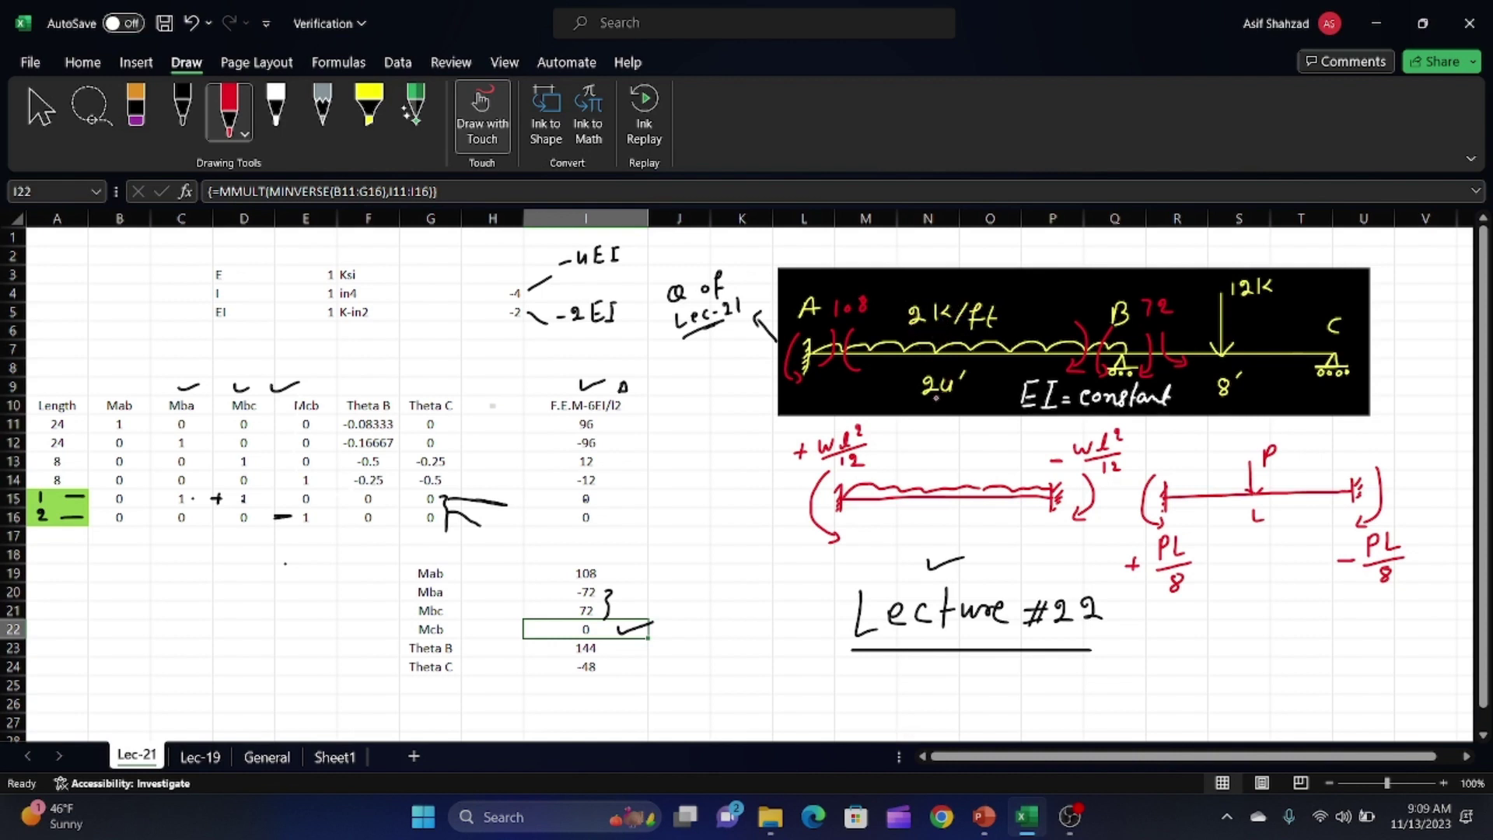
pyautogui.moveTo(928, 402); pyautogui.dragTo(943, 402)
pyautogui.moveTo(841, 406)
pyautogui.mouseDown()
pyautogui.moveTo(841, 377)
pyautogui.moveTo(891, 403)
pyautogui.moveTo(815, 406)
pyautogui.mouseUp()
# - Switch to PowerPoint and examine the Step #5 slide on member end shear forces
pyautogui.click(987, 823)
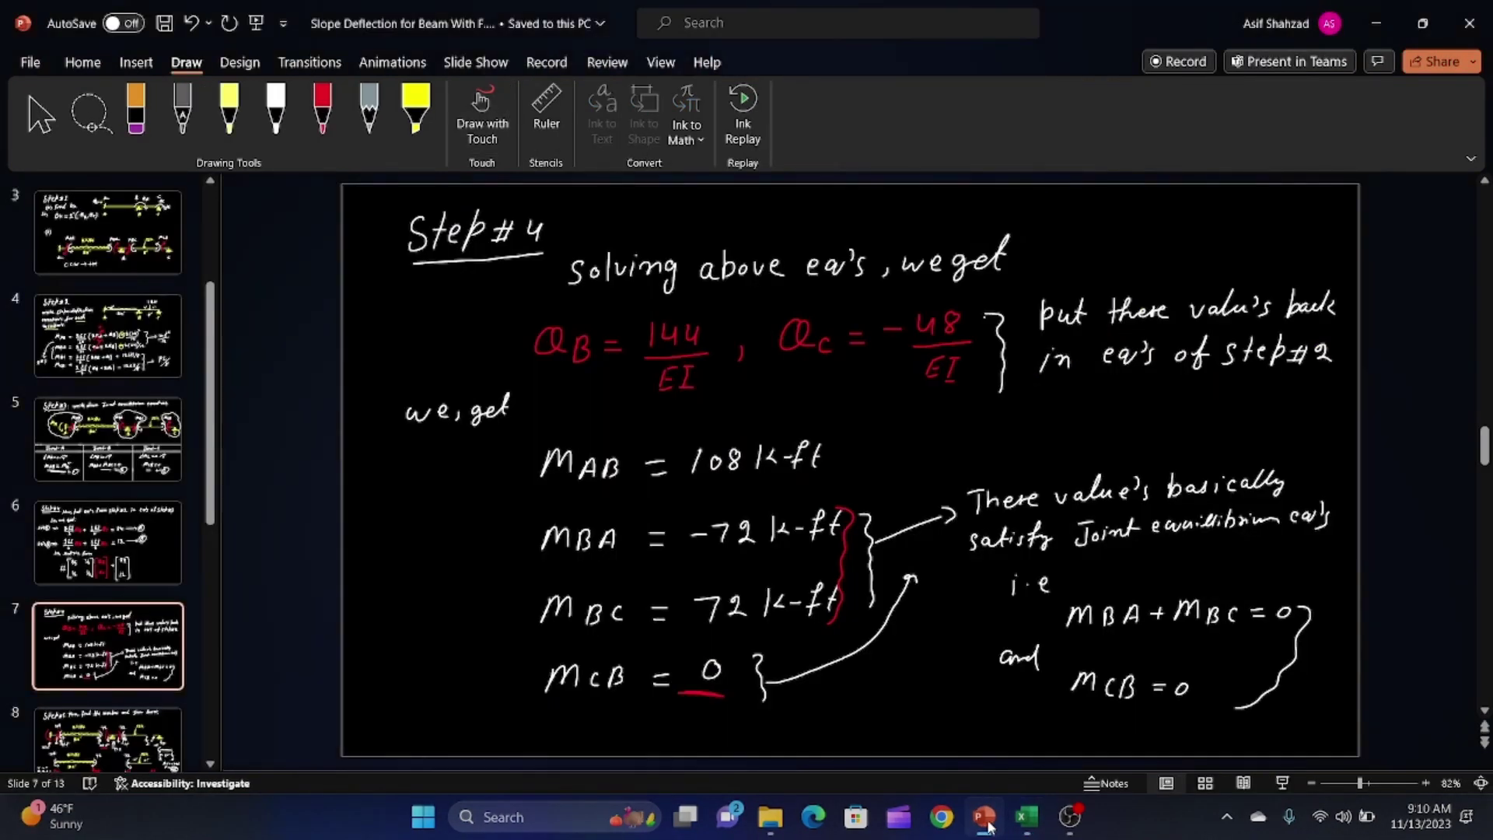
pyautogui.press('pagedown')
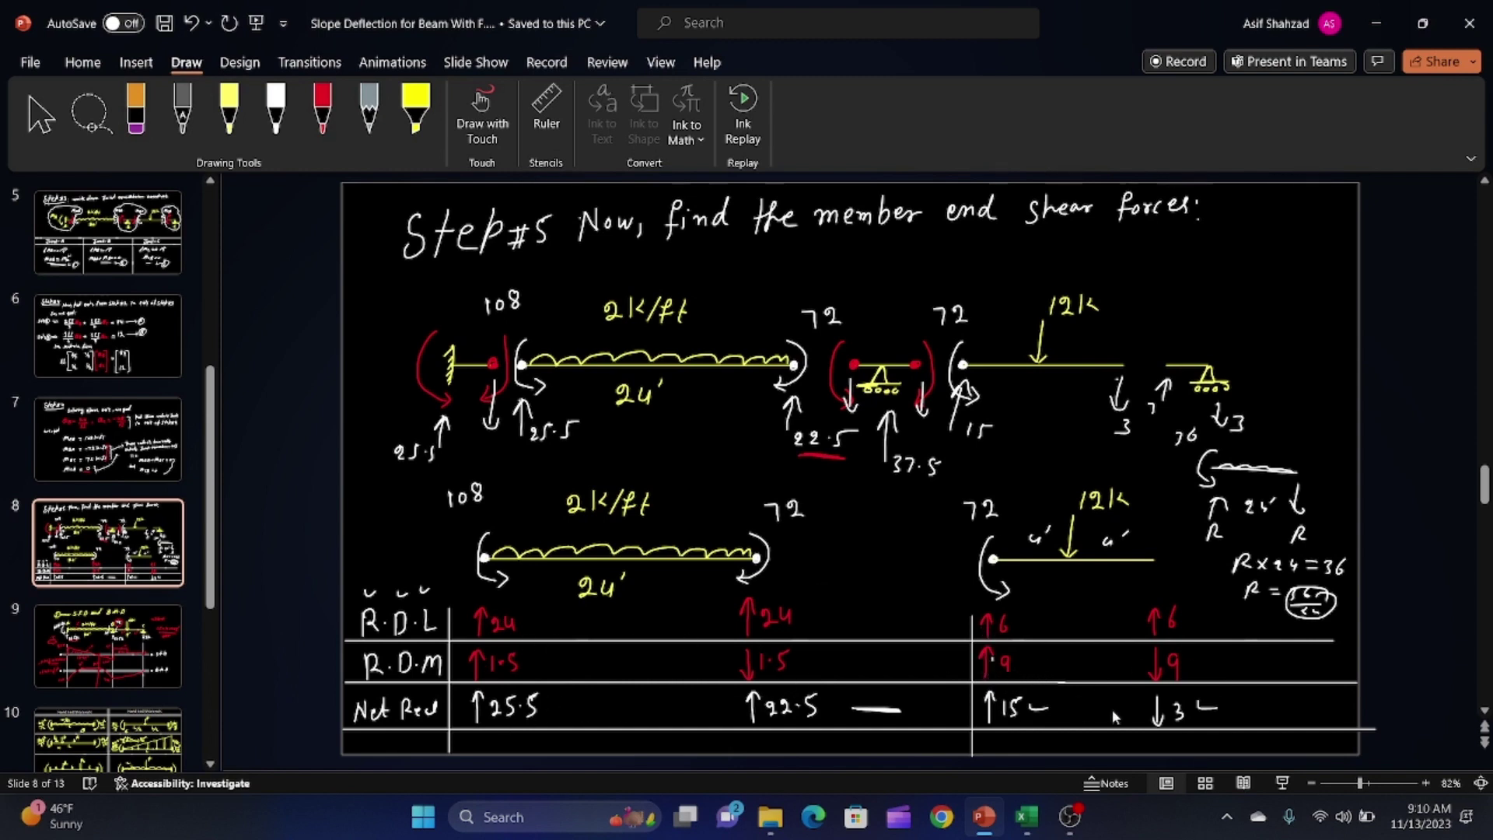
pyautogui.click(1094, 811)
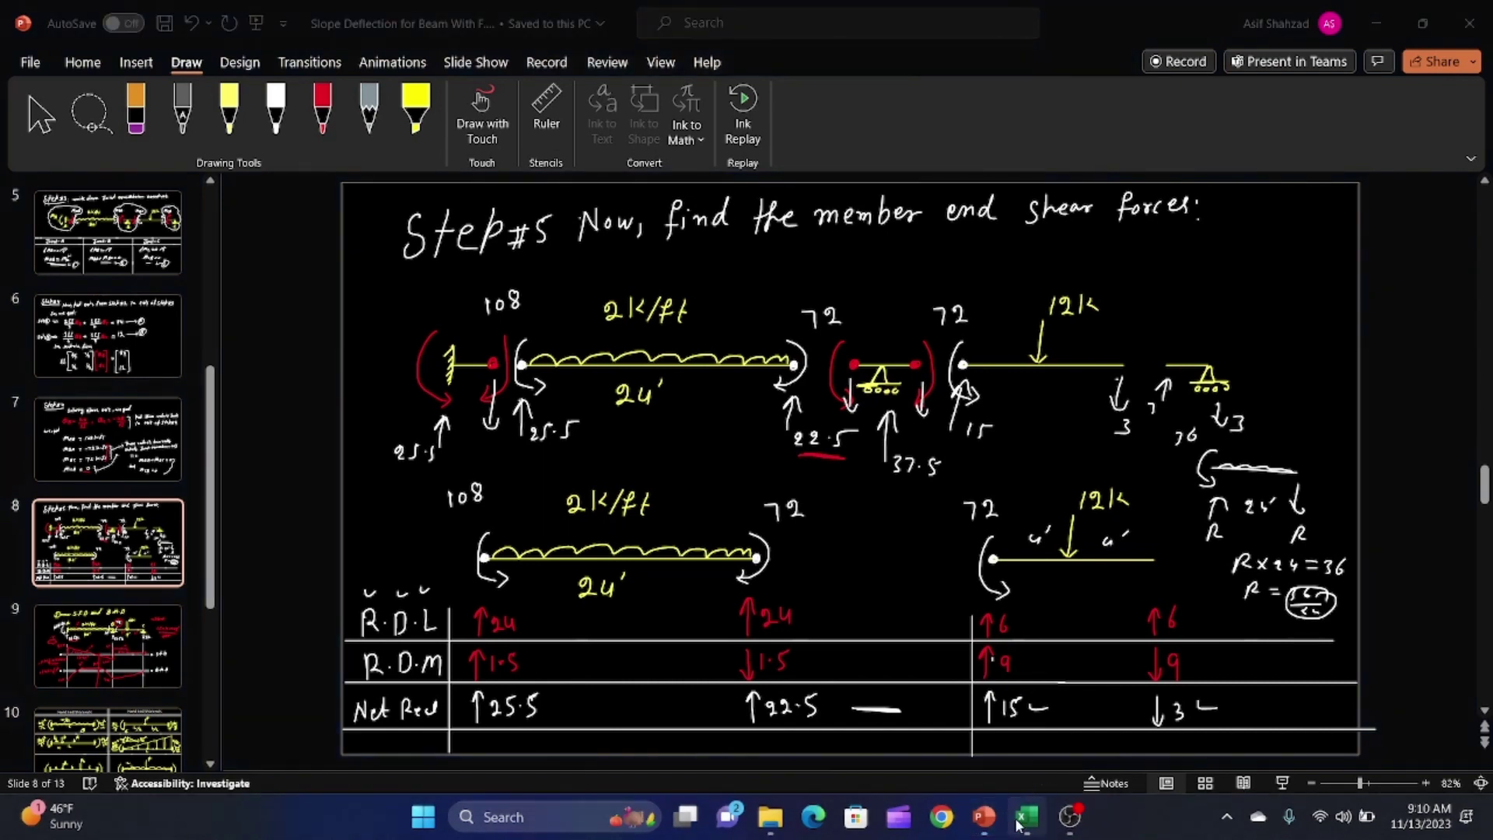
pyautogui.click(1071, 818)
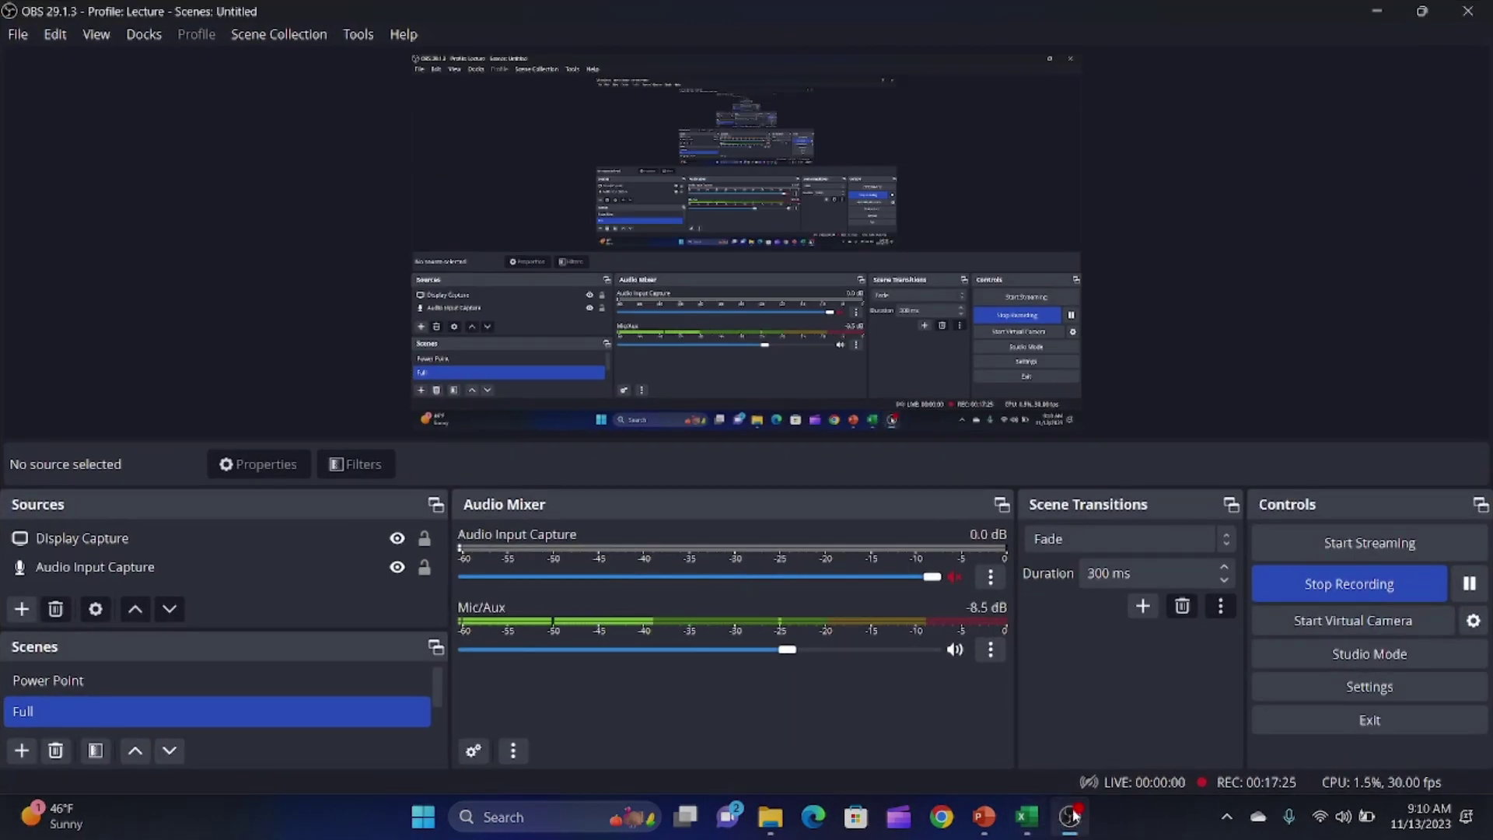